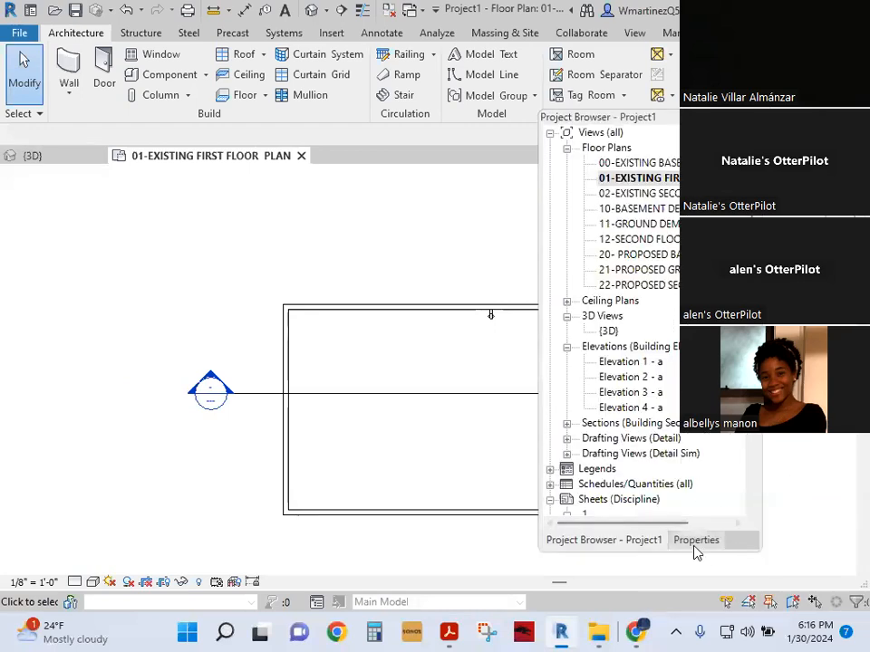
Step: Move the floating Project Browser aside to uncover the existing first floor plan
{"action": "left_click", "coordinate": [695, 542]}
{"action": "left_click", "coordinate": [631, 542]}
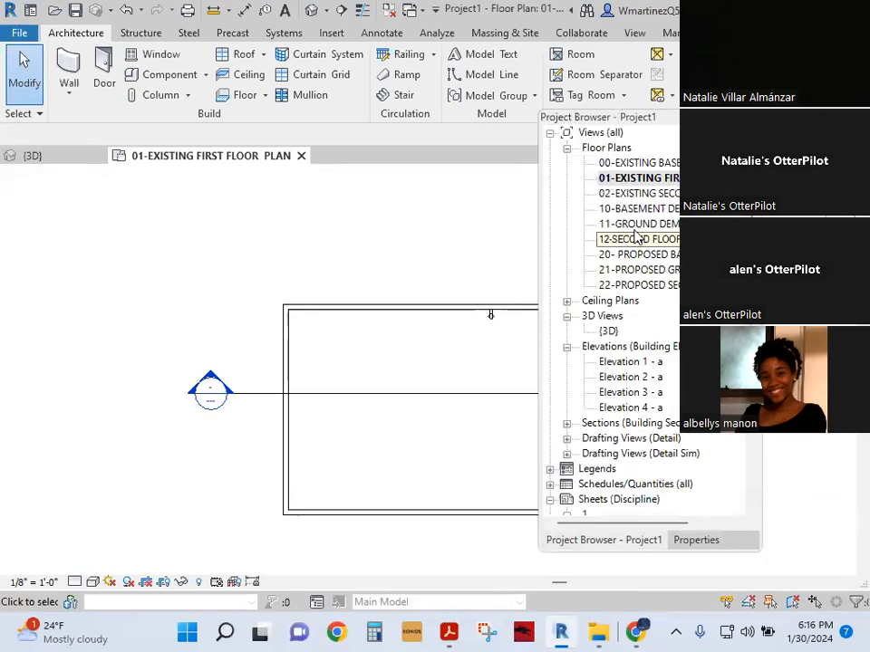
{"action": "left_click_drag", "start_coordinate": [649, 124], "coordinate": [747, 168]}
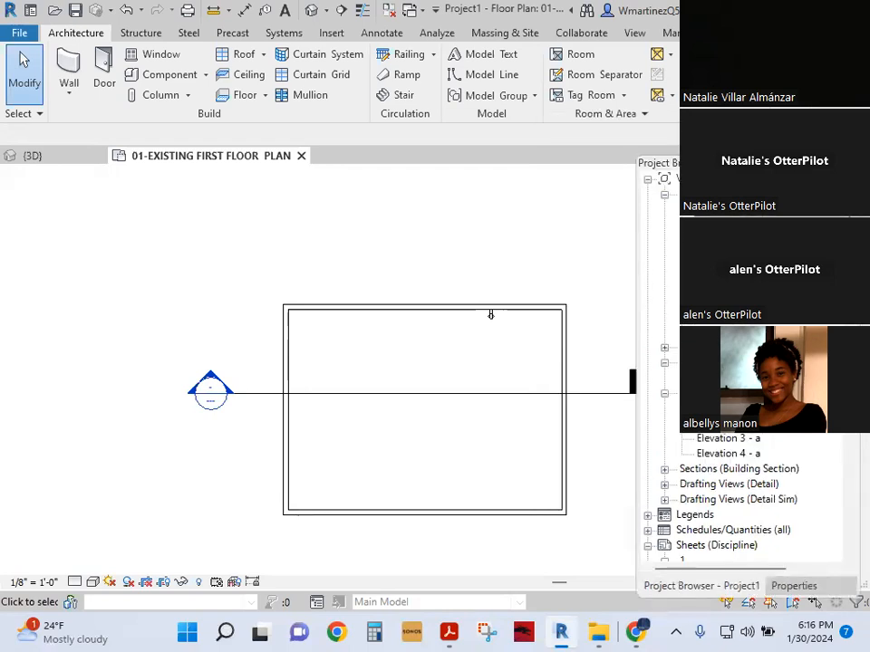
{"action": "scroll", "coordinate": [381, 418], "scroll_direction": "down", "scroll_amount": 2}
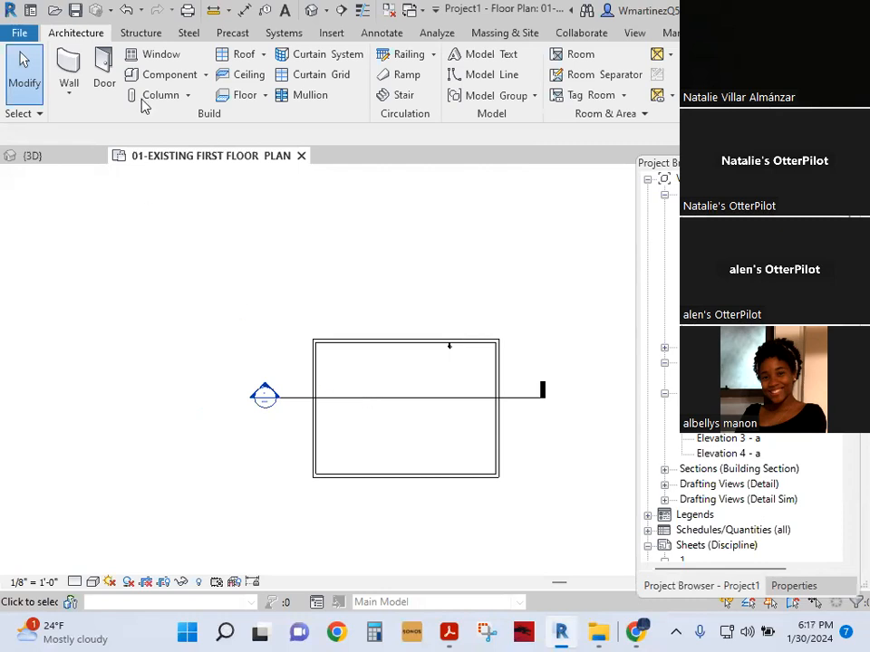
Step: Start a PDF import and open Lakefront II.pdf from the 2019-09-09 INITIAL INFORMATION folder
{"action": "left_click", "coordinate": [332, 35]}
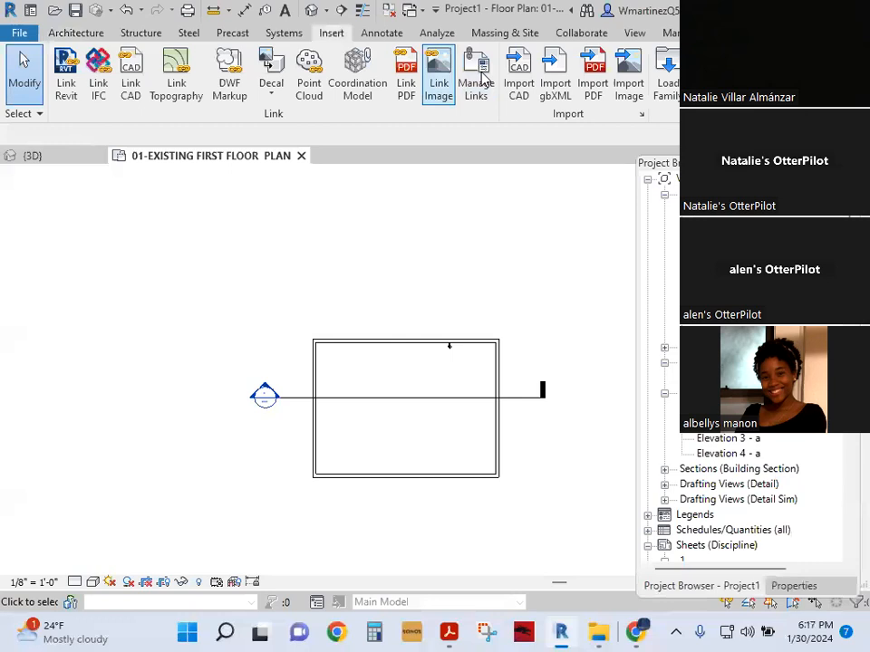
{"action": "left_click", "coordinate": [594, 72]}
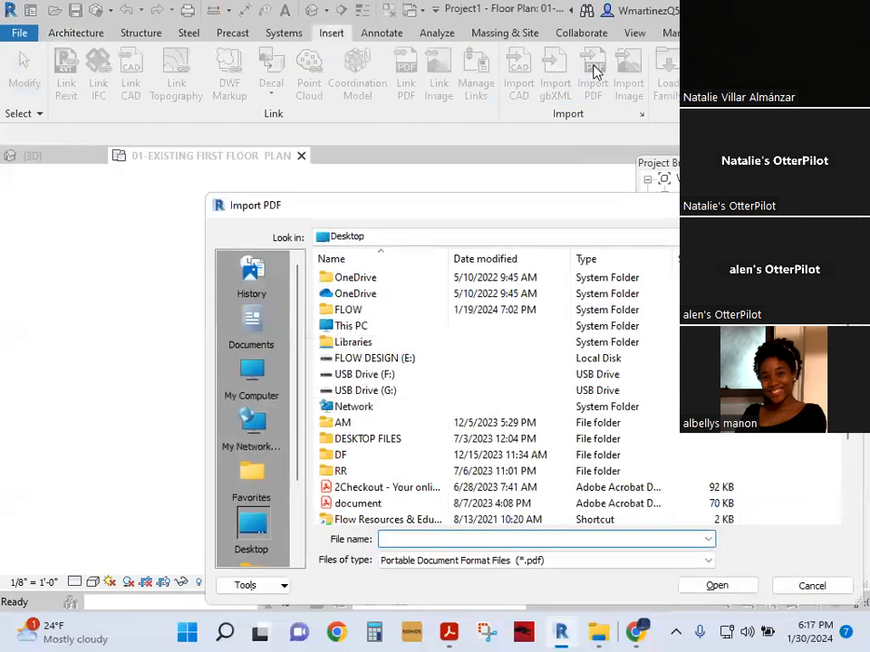
{"action": "key", "text": "ctrl+v"}
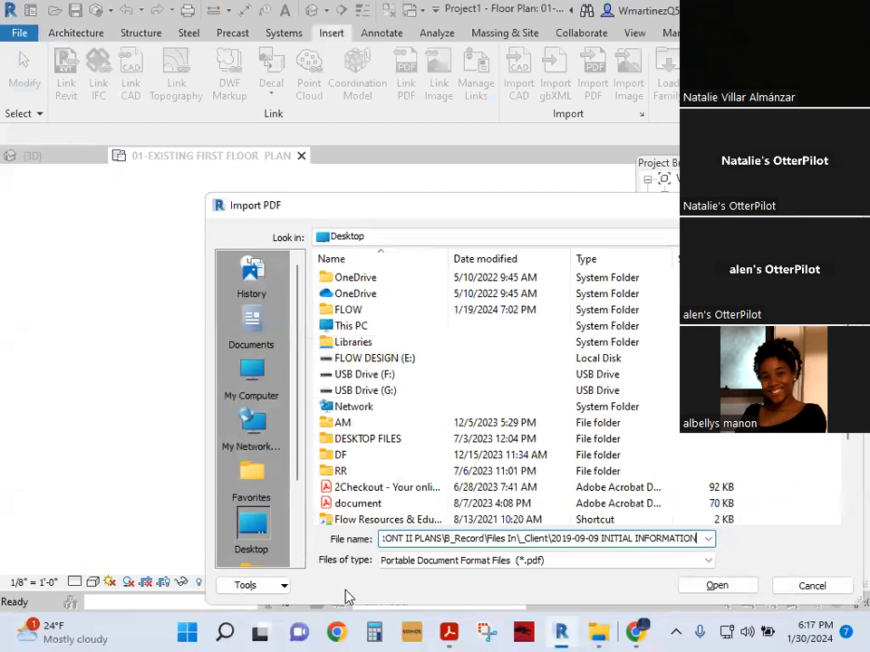
{"action": "key", "text": "Return"}
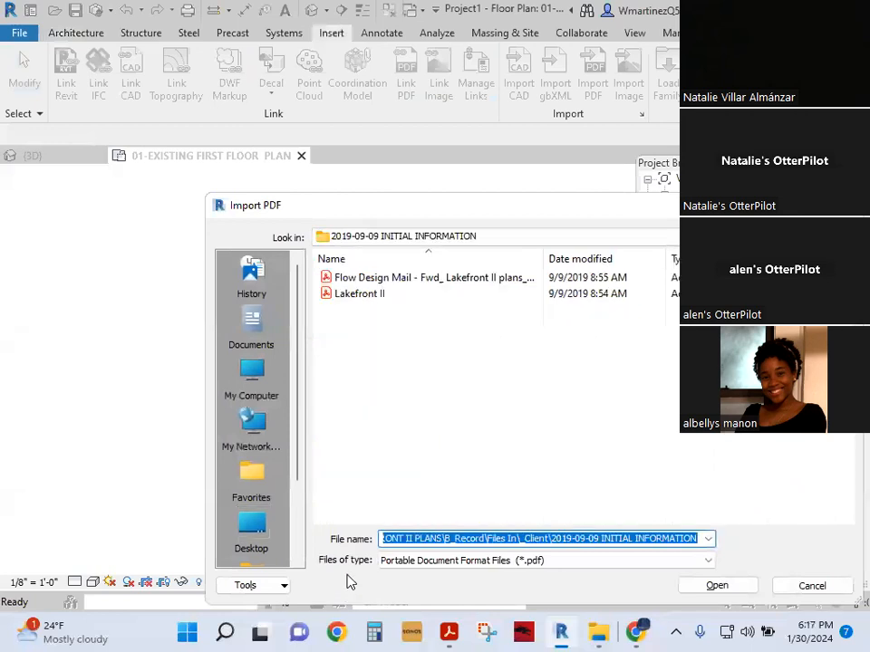
{"action": "left_click", "coordinate": [351, 301]}
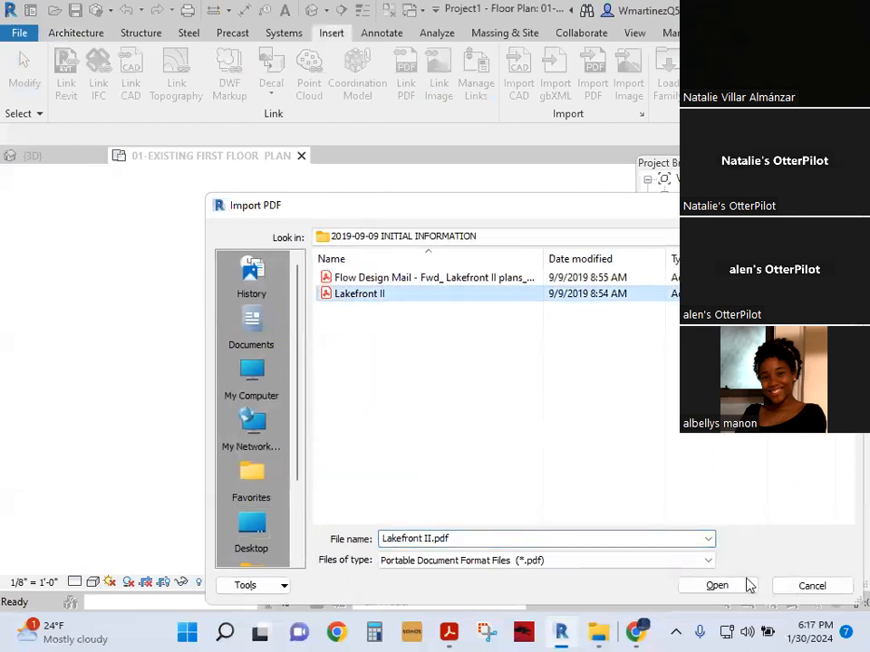
{"action": "left_click", "coordinate": [740, 585]}
Step: Import page 2 of the PDF and place it above the rectangular building outline in the existing first floor plan
{"action": "left_click", "coordinate": [225, 196]}
{"action": "left_click", "coordinate": [325, 200]}
{"action": "left_click", "coordinate": [215, 202]}
{"action": "left_click", "coordinate": [146, 201]}
{"action": "left_click", "coordinate": [240, 205]}
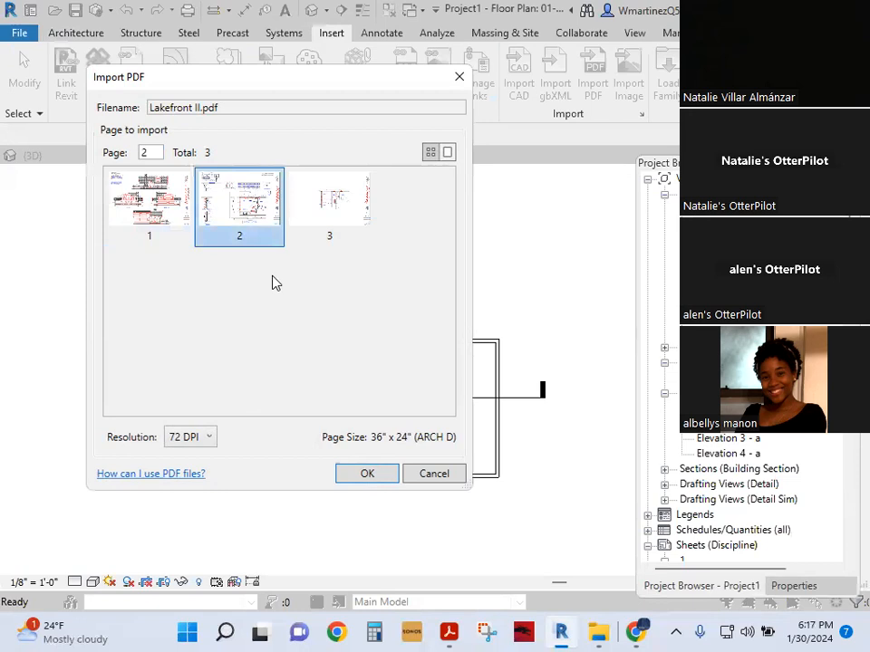
{"action": "left_click", "coordinate": [313, 232]}
{"action": "left_click", "coordinate": [256, 214]}
{"action": "left_click", "coordinate": [358, 473]}
{"action": "scroll", "coordinate": [269, 417], "scroll_direction": "down", "scroll_amount": 4}
{"action": "left_click", "coordinate": [318, 290]}
{"action": "key", "text": "Escape"}
Step: Scale the imported plan image graphically so that the deck's 8'-0" dimension at its lower corner equals 8'
{"action": "scroll", "coordinate": [345, 334], "scroll_direction": "up", "scroll_amount": 8}
{"action": "scroll", "coordinate": [361, 409], "scroll_direction": "down", "scroll_amount": 6}
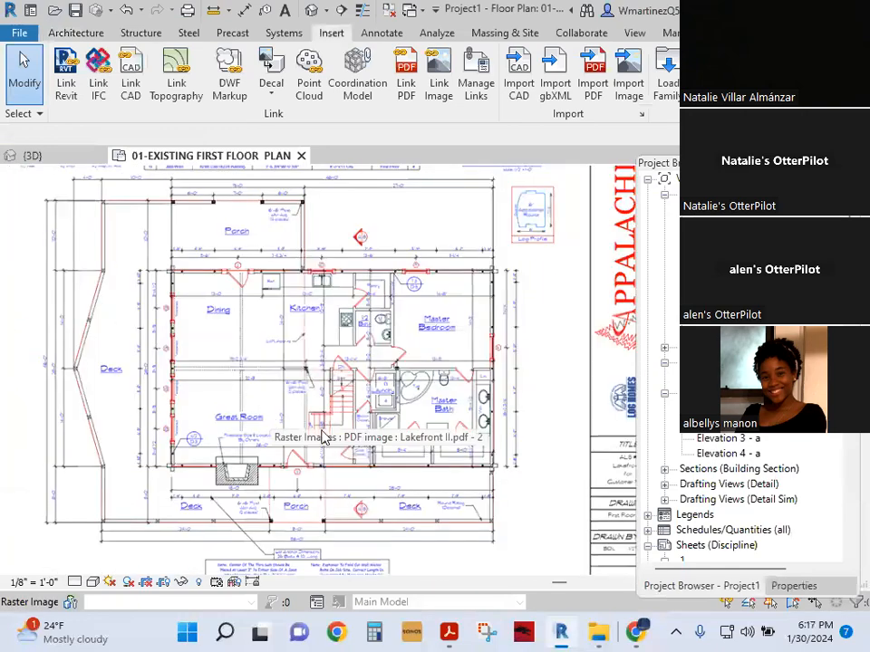
{"action": "scroll", "coordinate": [366, 415], "scroll_direction": "up", "scroll_amount": 2}
{"action": "middle_click_drag", "start_coordinate": [207, 374], "coordinate": [253, 393]}
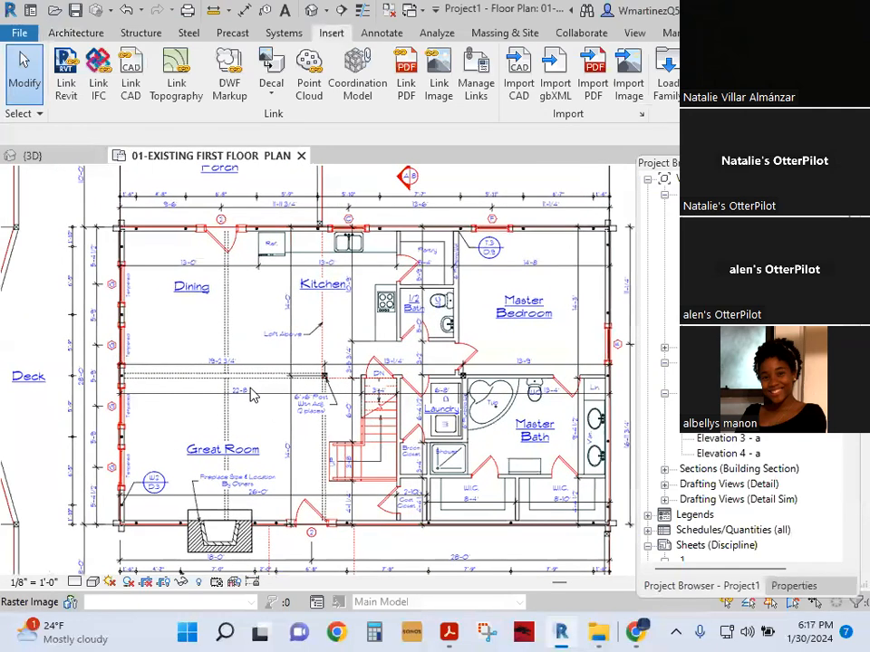
{"action": "scroll", "coordinate": [253, 393], "scroll_direction": "down", "scroll_amount": 4}
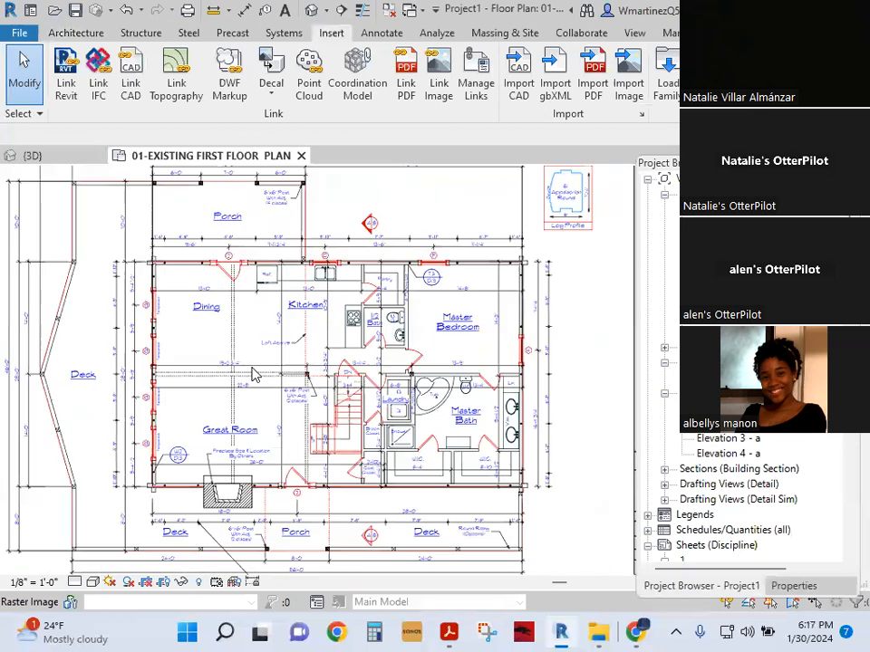
{"action": "middle_click_drag", "start_coordinate": [245, 388], "coordinate": [289, 359]}
{"action": "left_click", "coordinate": [301, 355]}
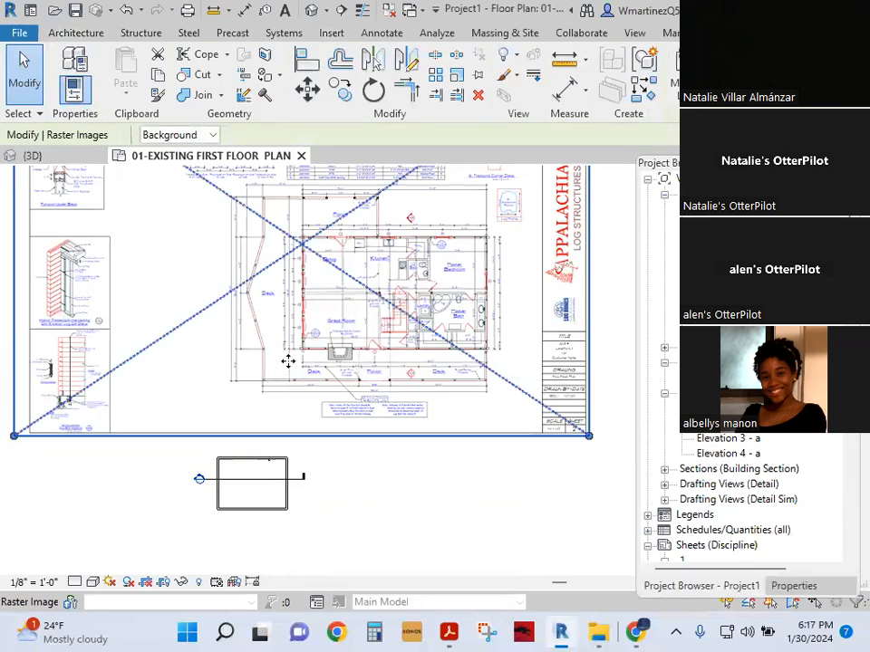
{"action": "scroll", "coordinate": [313, 266], "scroll_direction": "up", "scroll_amount": 2}
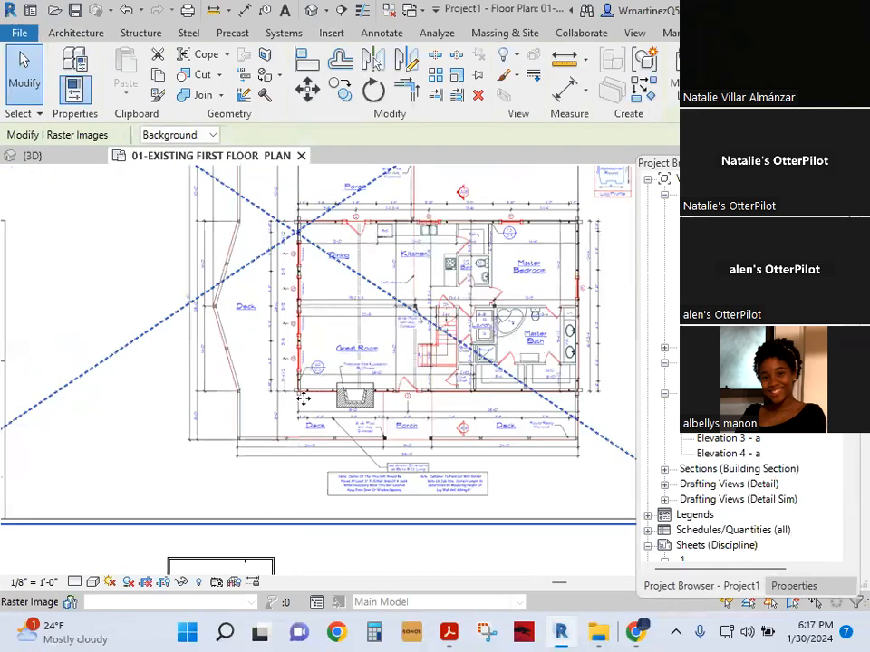
{"action": "scroll", "coordinate": [252, 437], "scroll_direction": "up", "scroll_amount": 5}
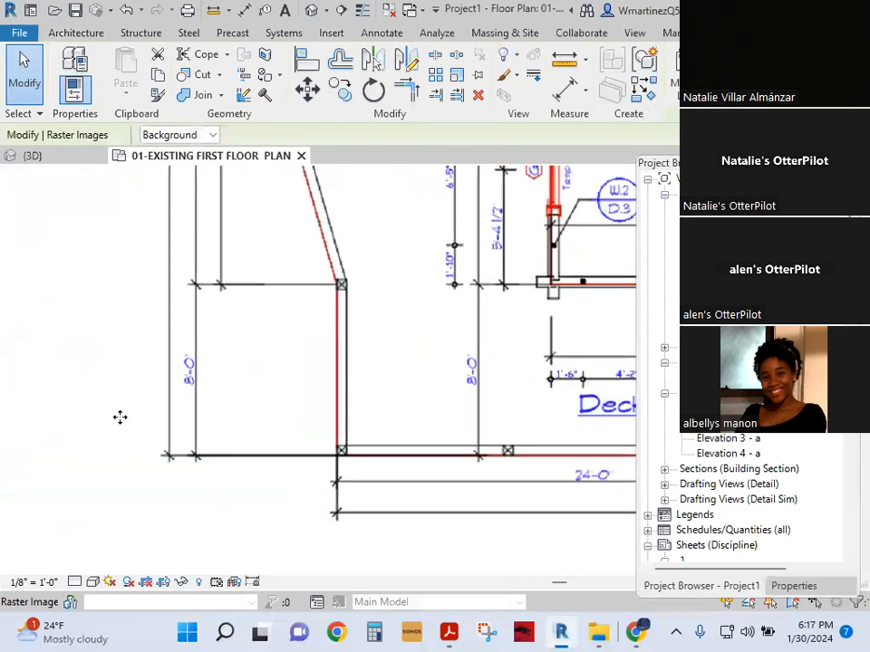
{"action": "scroll", "coordinate": [120, 417], "scroll_direction": "up", "scroll_amount": 1}
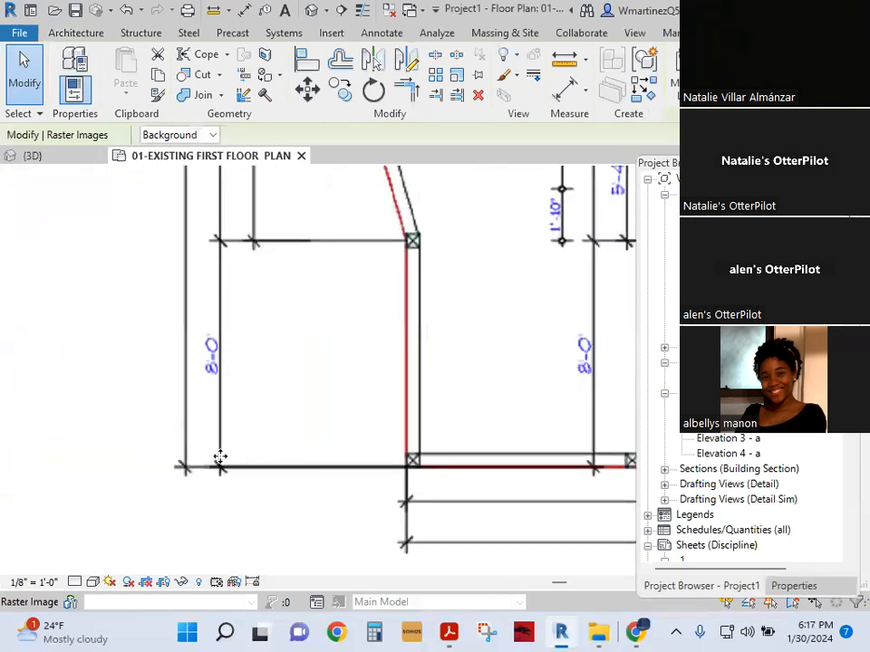
{"action": "left_click", "coordinate": [457, 76]}
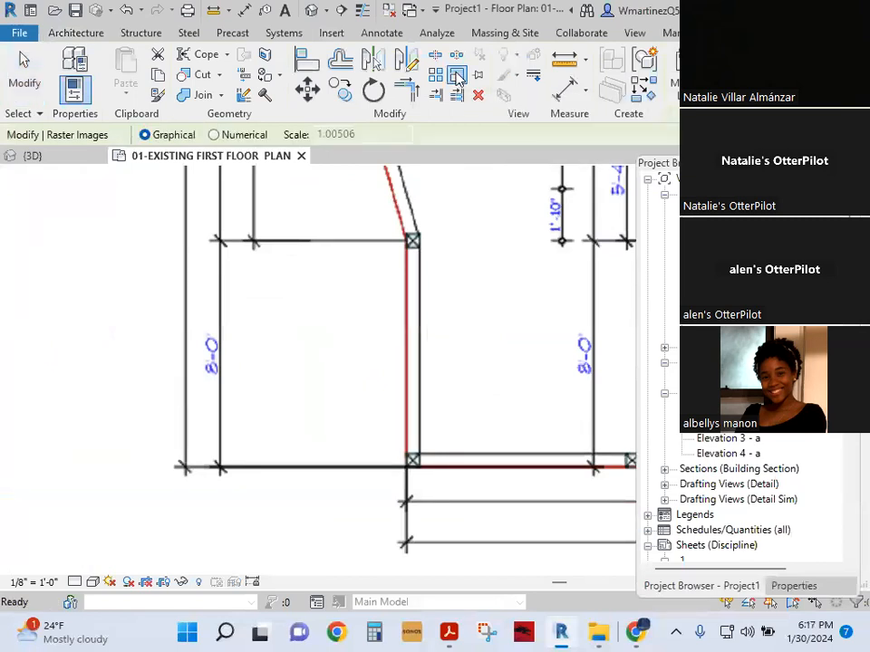
{"action": "left_click", "coordinate": [218, 468]}
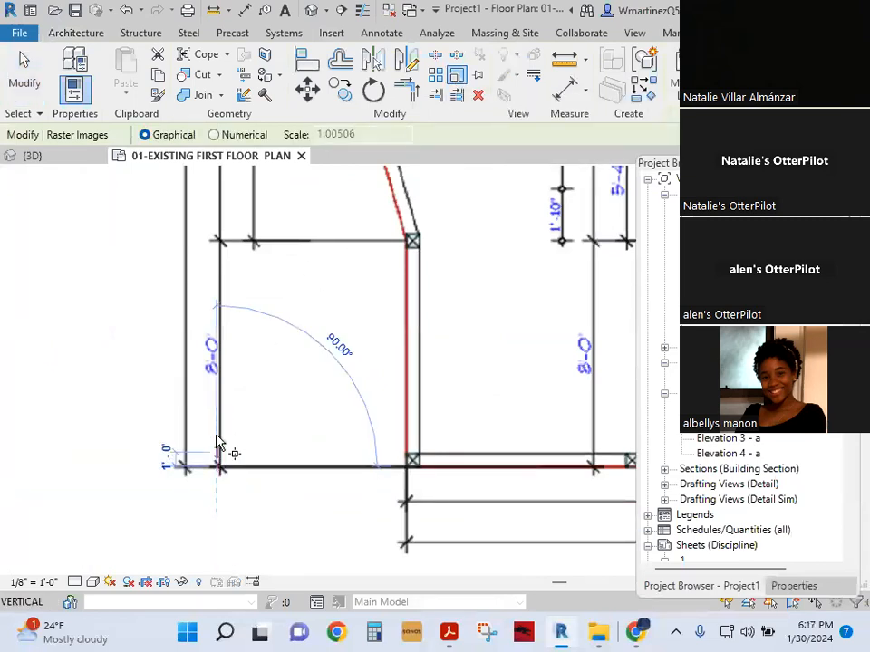
{"action": "left_click", "coordinate": [218, 242]}
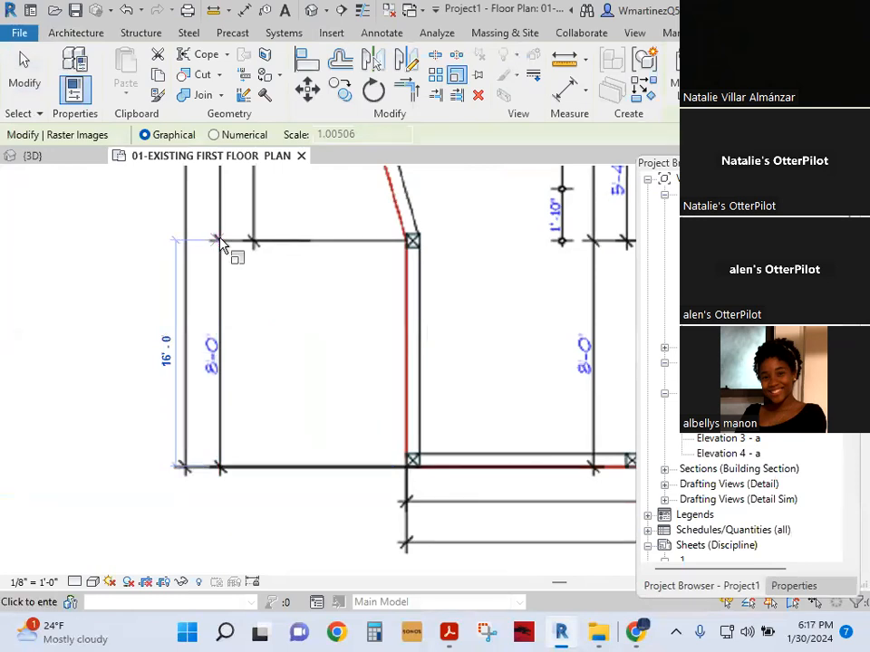
{"action": "type", "text": "8"}
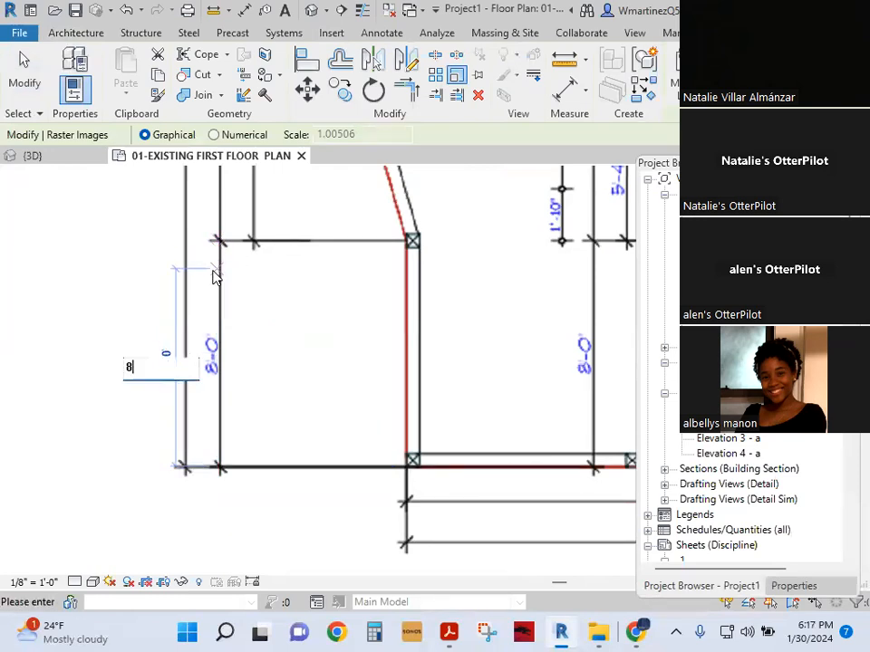
{"action": "type", "text": "'"}
{"action": "key", "text": "Return"}
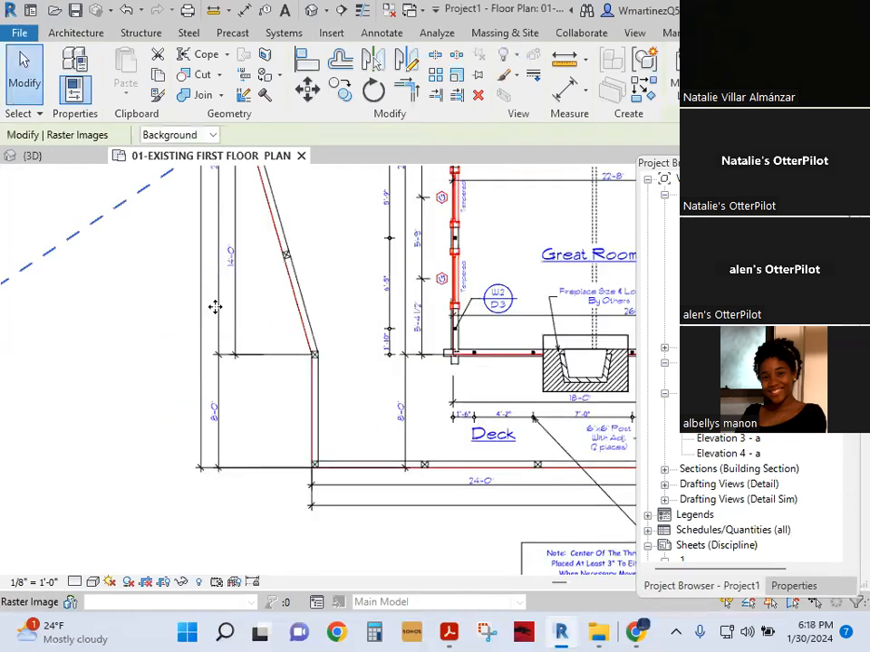
Step: Check the image's scale by stretching a temporary detail line along the Great Room's 22'-8" dimension
{"action": "scroll", "coordinate": [206, 362], "scroll_direction": "down", "scroll_amount": 5}
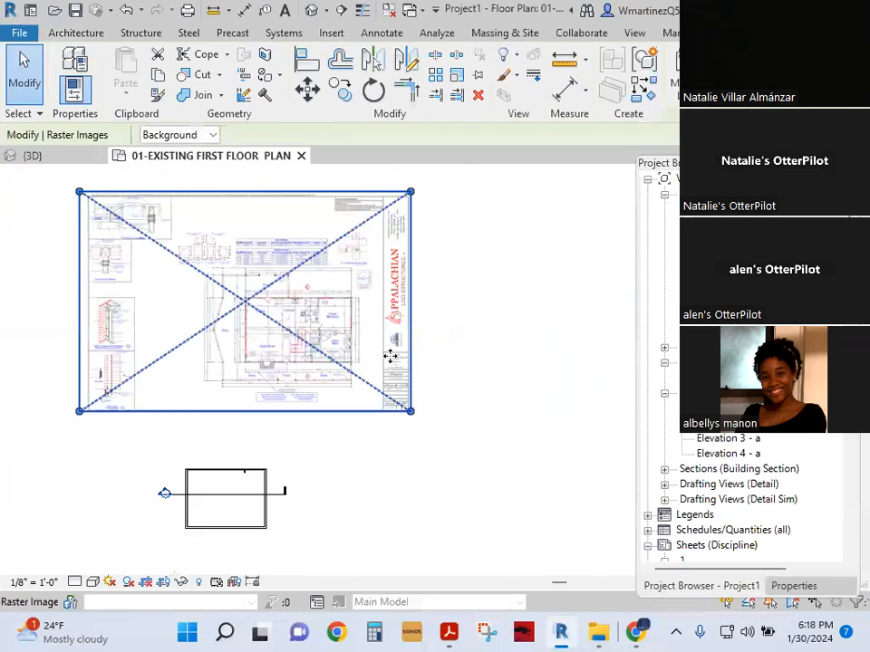
{"action": "key", "text": "d"}
{"action": "key", "text": "l"}
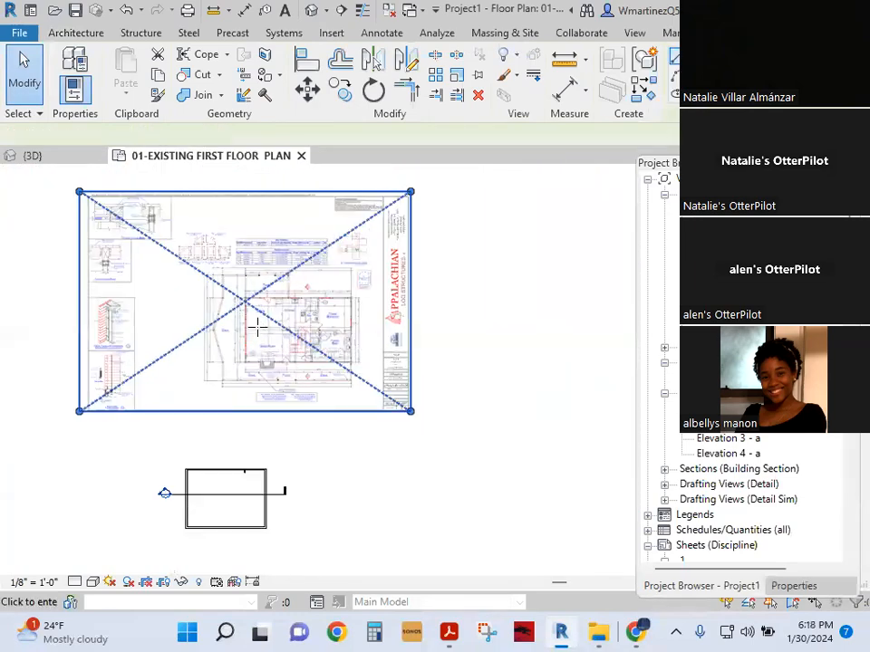
{"action": "scroll", "coordinate": [259, 328], "scroll_direction": "up", "scroll_amount": 5}
{"action": "scroll", "coordinate": [245, 332], "scroll_direction": "up", "scroll_amount": 2}
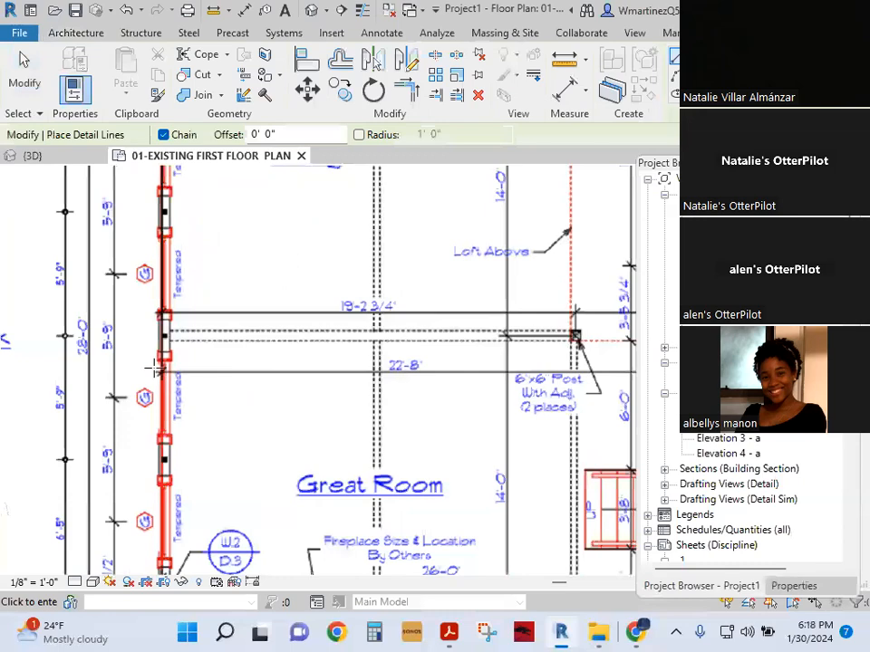
{"action": "left_click", "coordinate": [161, 370]}
{"action": "scroll", "coordinate": [178, 363], "scroll_direction": "down", "scroll_amount": 1}
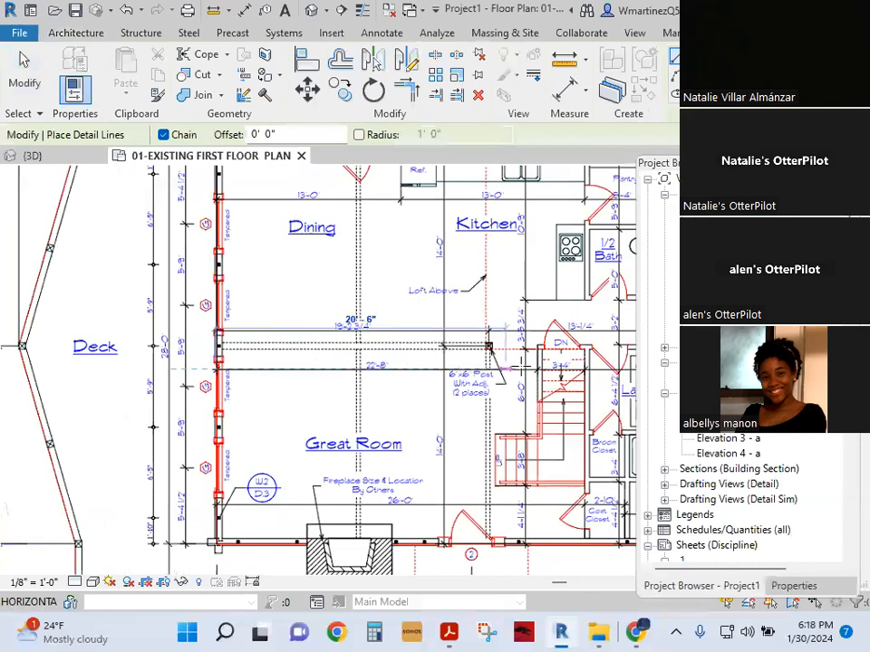
{"action": "scroll", "coordinate": [473, 362], "scroll_direction": "up", "scroll_amount": 2}
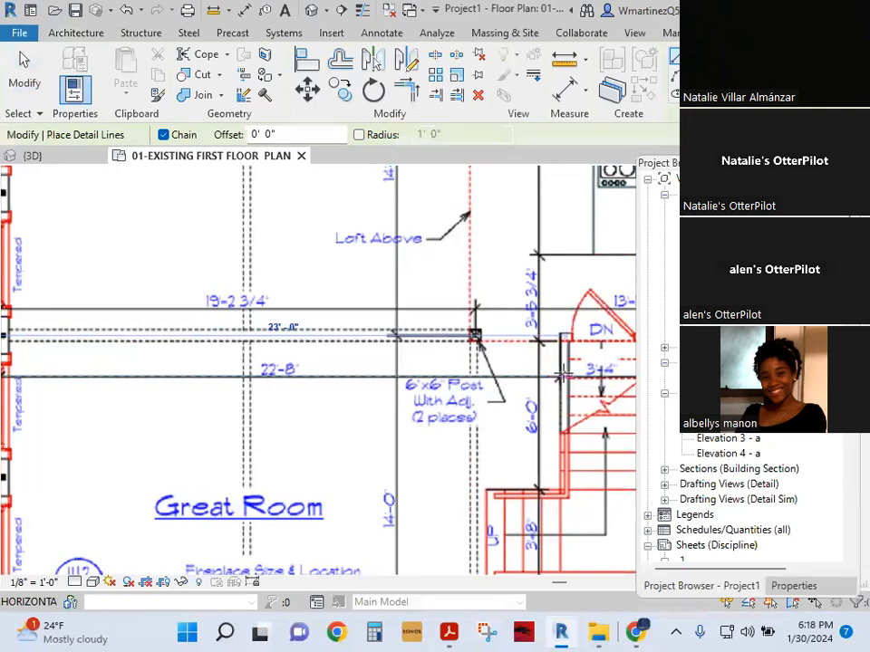
{"action": "key", "text": "Escape"}
{"action": "key", "text": "Escape"}
{"action": "scroll", "coordinate": [431, 368], "scroll_direction": "down", "scroll_amount": 2}
{"action": "scroll", "coordinate": [397, 366], "scroll_direction": "down", "scroll_amount": 2}
{"action": "left_click", "coordinate": [397, 367]}
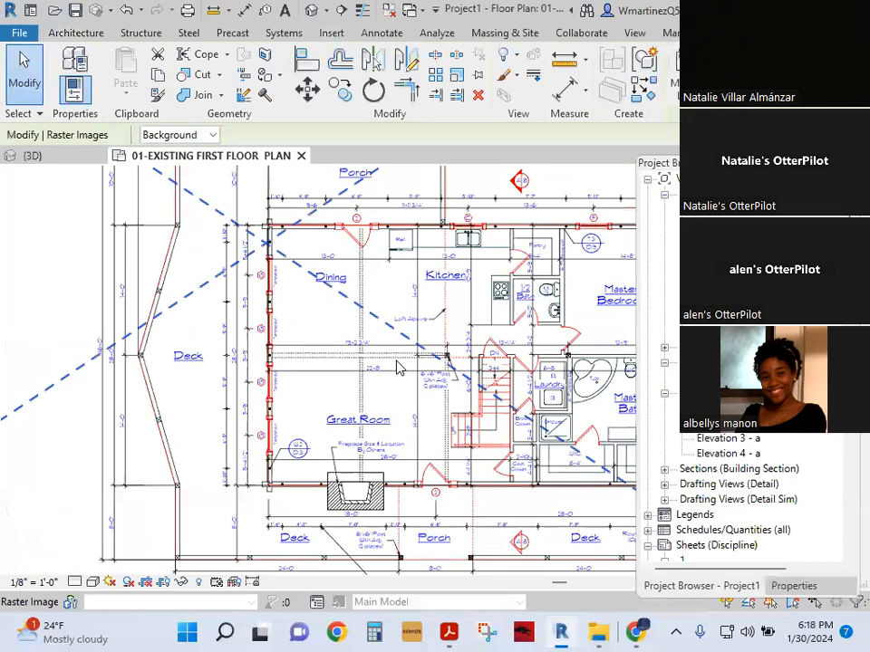
{"action": "scroll", "coordinate": [397, 367], "scroll_direction": "down", "scroll_amount": 5}
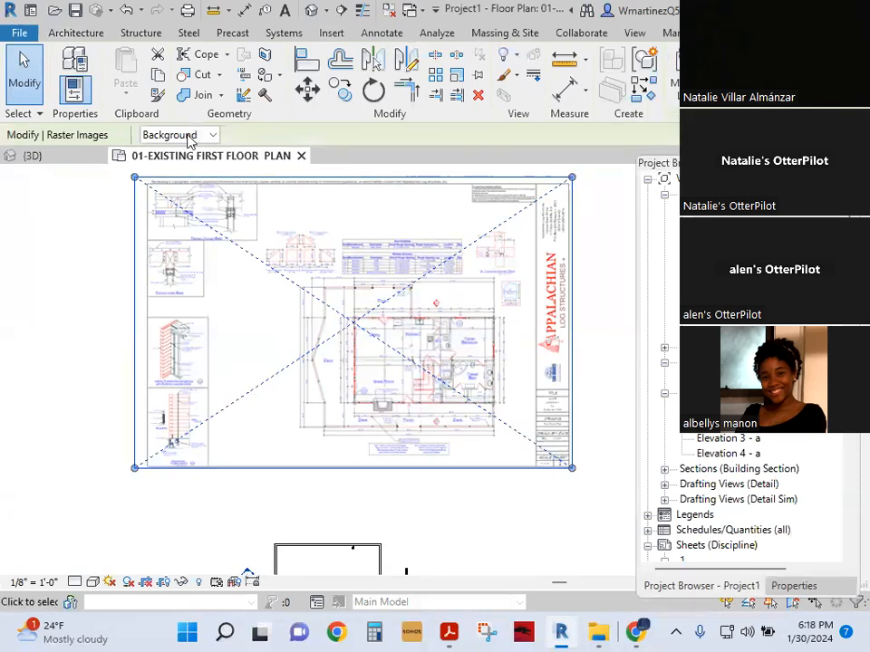
{"action": "key", "text": "d"}
{"action": "key", "text": "i"}
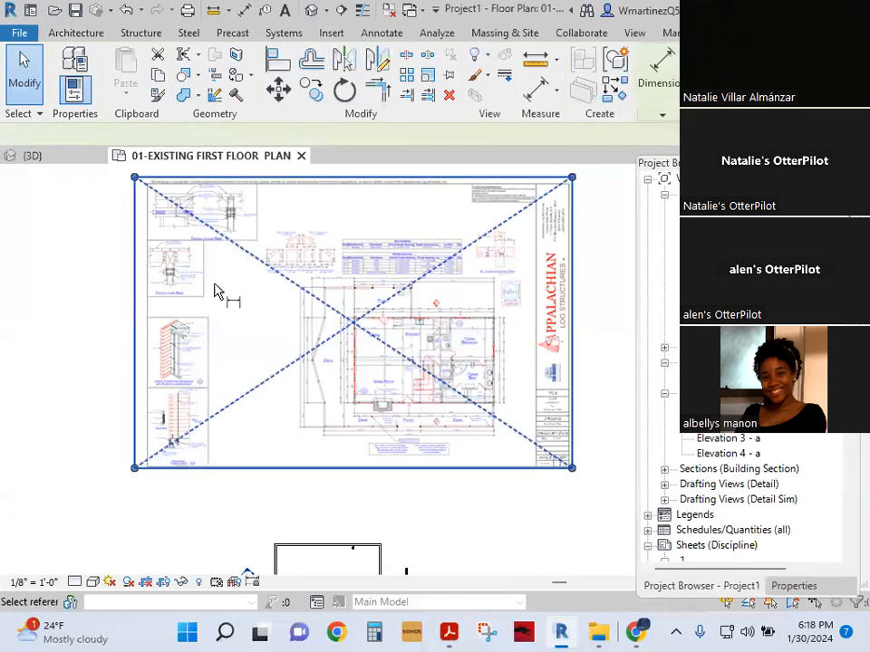
{"action": "scroll", "coordinate": [279, 337], "scroll_direction": "up", "scroll_amount": 5}
{"action": "key", "text": "Escape"}
{"action": "key", "text": "Escape"}
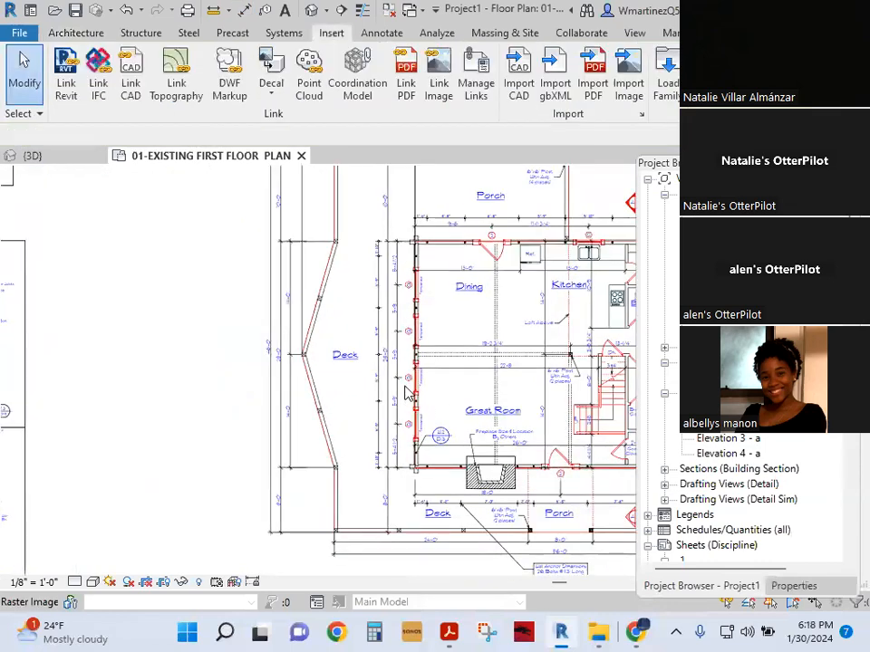
{"action": "key", "text": "d"}
{"action": "key", "text": "l"}
{"action": "key", "text": "Escape"}
{"action": "key", "text": "Escape"}
{"action": "left_click", "coordinate": [473, 313]}
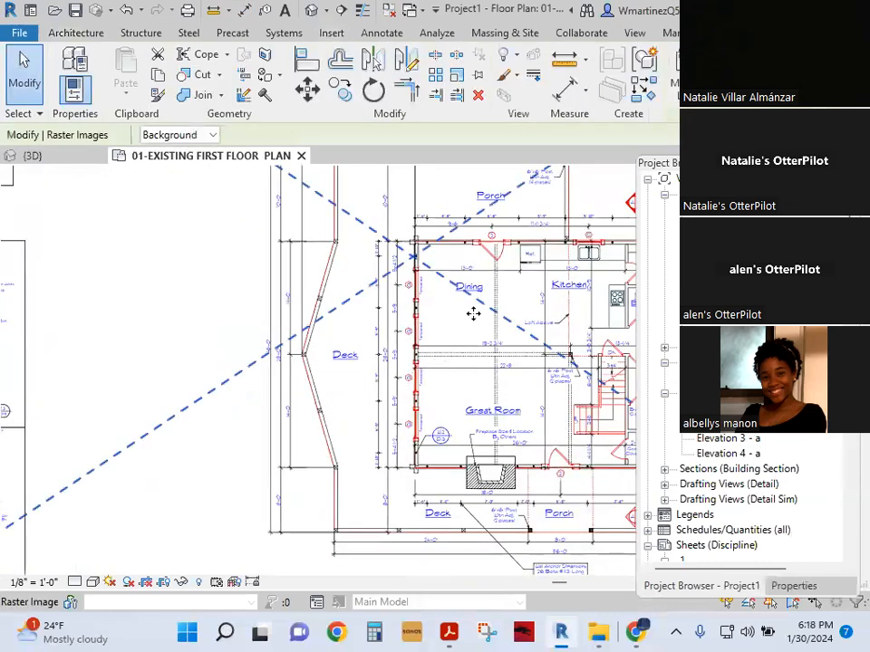
{"action": "key", "text": "Escape"}
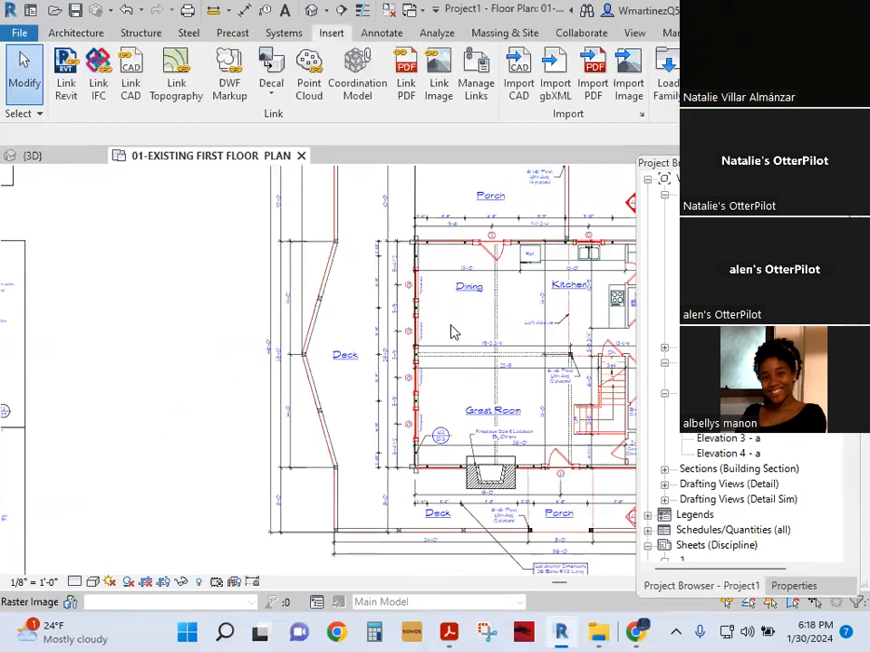
{"action": "left_click", "coordinate": [453, 332]}
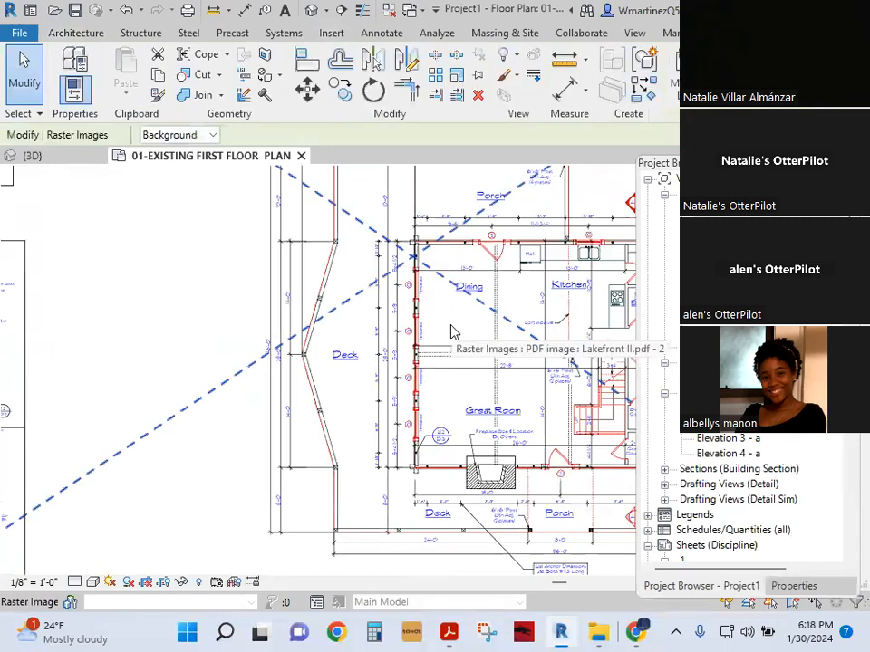
{"action": "key", "text": "d"}
{"action": "key", "text": "l"}
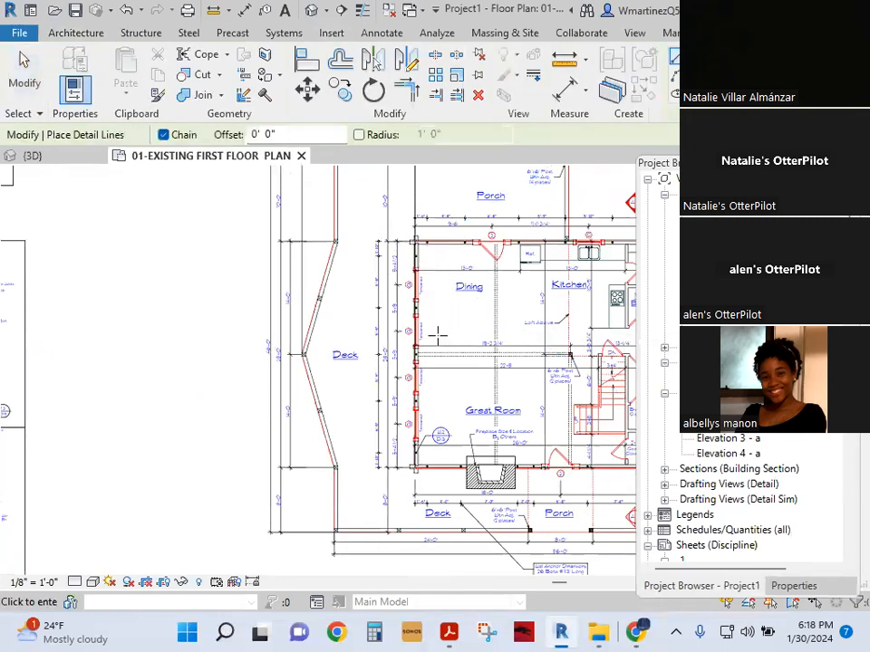
{"action": "scroll", "coordinate": [390, 334], "scroll_direction": "up", "scroll_amount": 5}
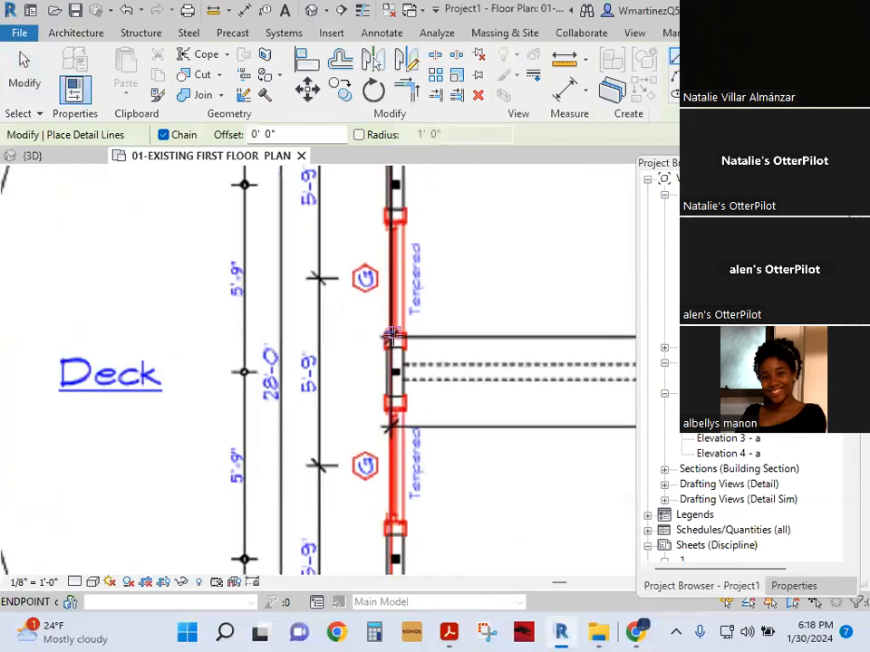
{"action": "scroll", "coordinate": [372, 316], "scroll_direction": "down", "scroll_amount": 3}
{"action": "scroll", "coordinate": [363, 319], "scroll_direction": "down", "scroll_amount": 2}
{"action": "key", "text": "Escape"}
{"action": "key", "text": "Escape"}
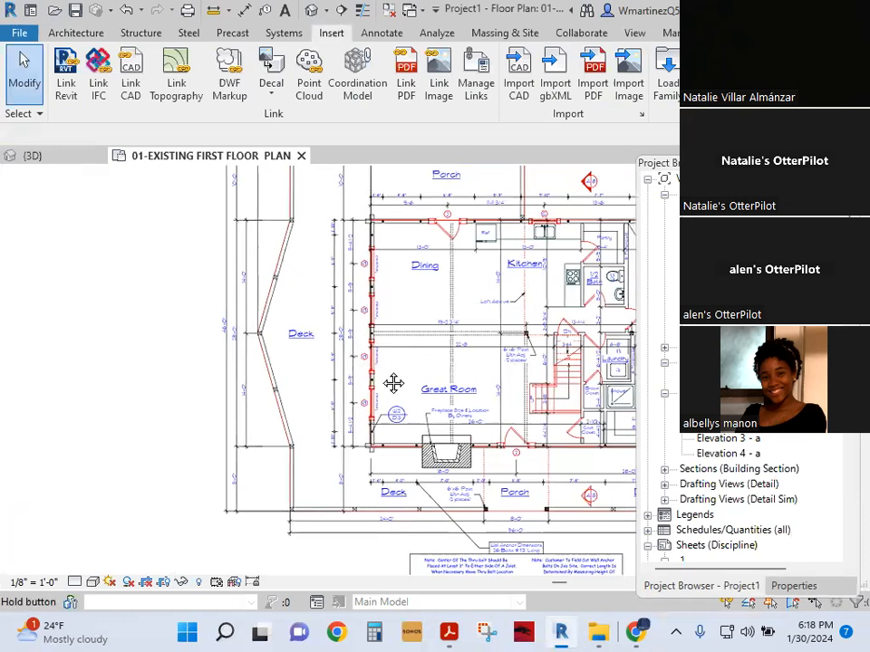
Step: Rescale the plan image graphically along the deck's 8'-0" dimension at its lower corner, setting that length to 8'
{"action": "middle_click_drag", "start_coordinate": [394, 382], "coordinate": [342, 396]}
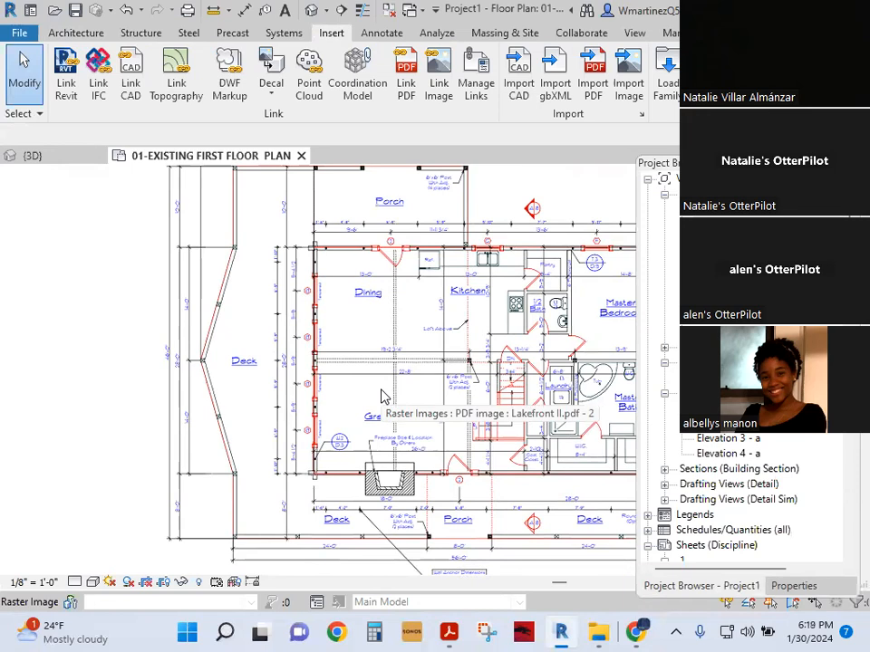
{"action": "left_click", "coordinate": [380, 395]}
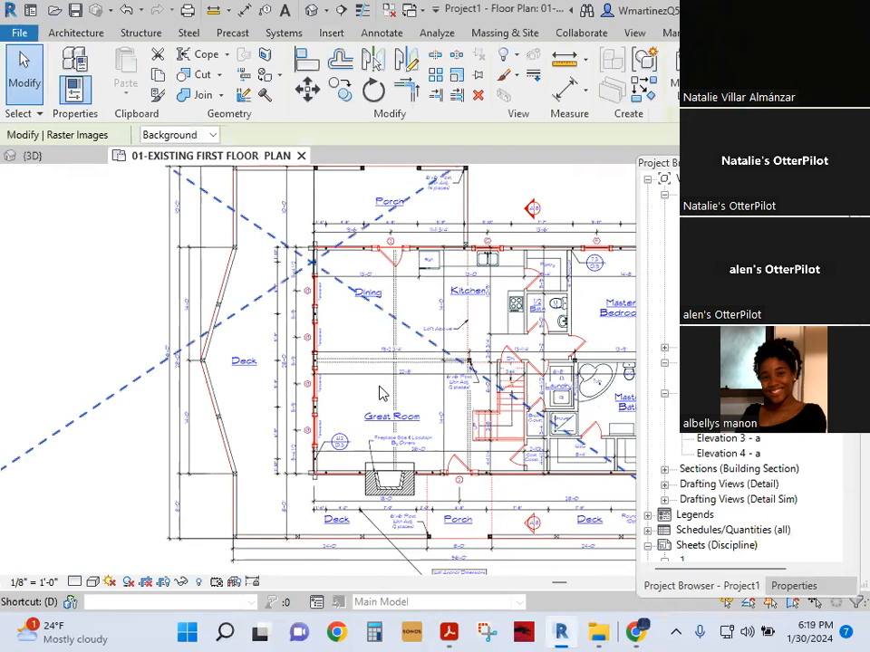
{"action": "left_click", "coordinate": [456, 76]}
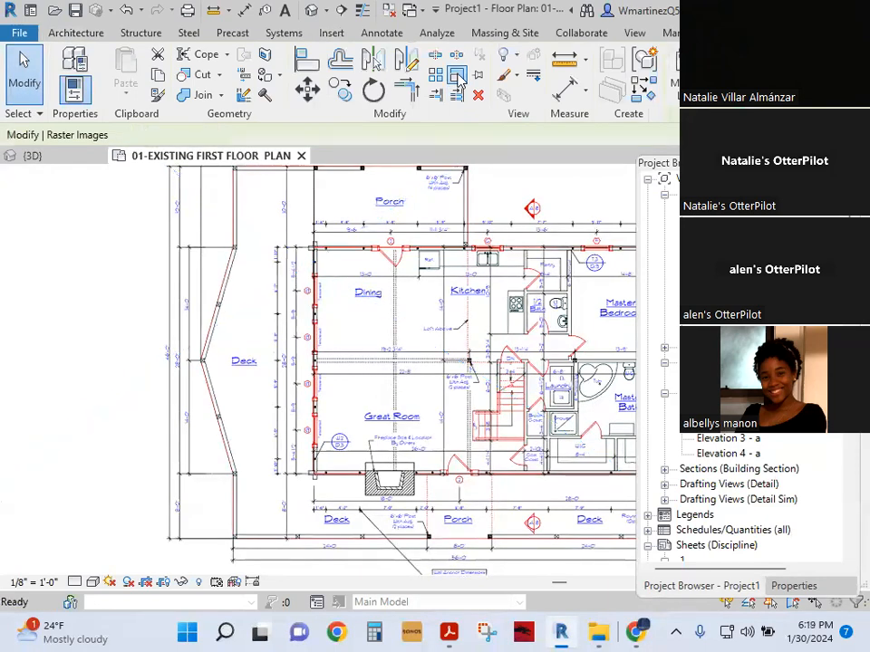
{"action": "scroll", "coordinate": [312, 402], "scroll_direction": "up", "scroll_amount": 5}
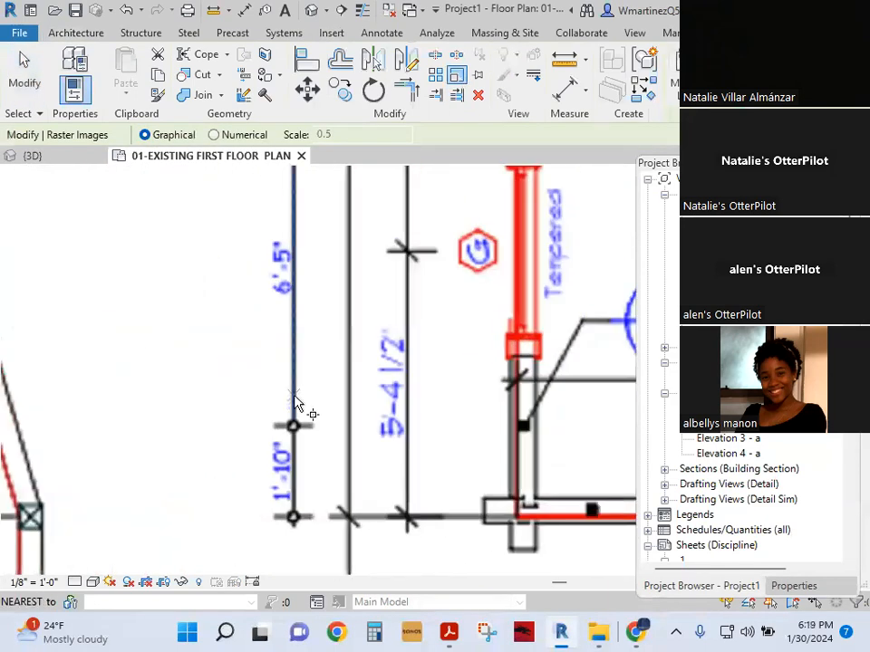
{"action": "middle_click_drag", "start_coordinate": [251, 429], "coordinate": [252, 251]}
{"action": "scroll", "coordinate": [398, 484], "scroll_direction": "up", "scroll_amount": 2}
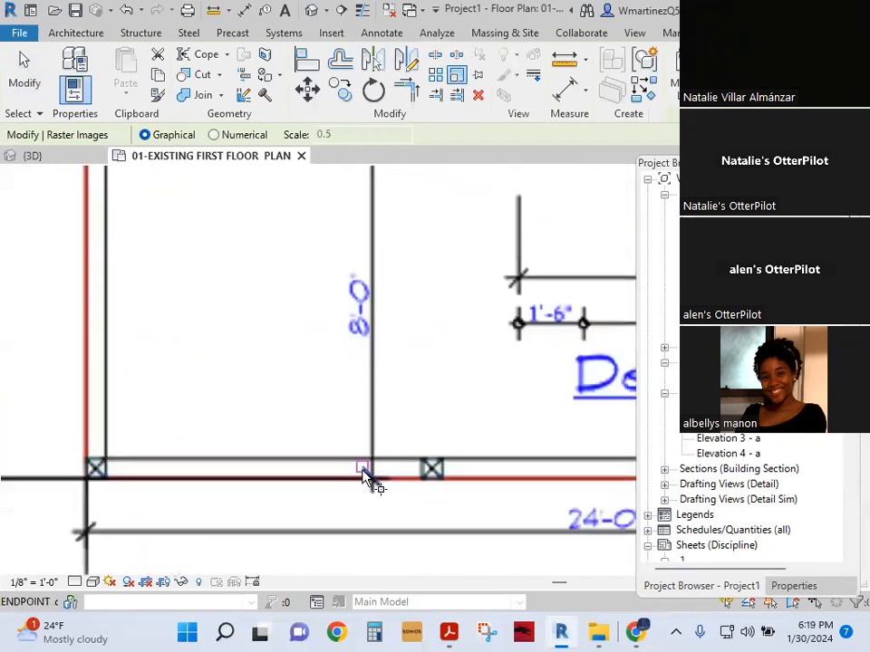
{"action": "scroll", "coordinate": [369, 485], "scroll_direction": "up", "scroll_amount": 3}
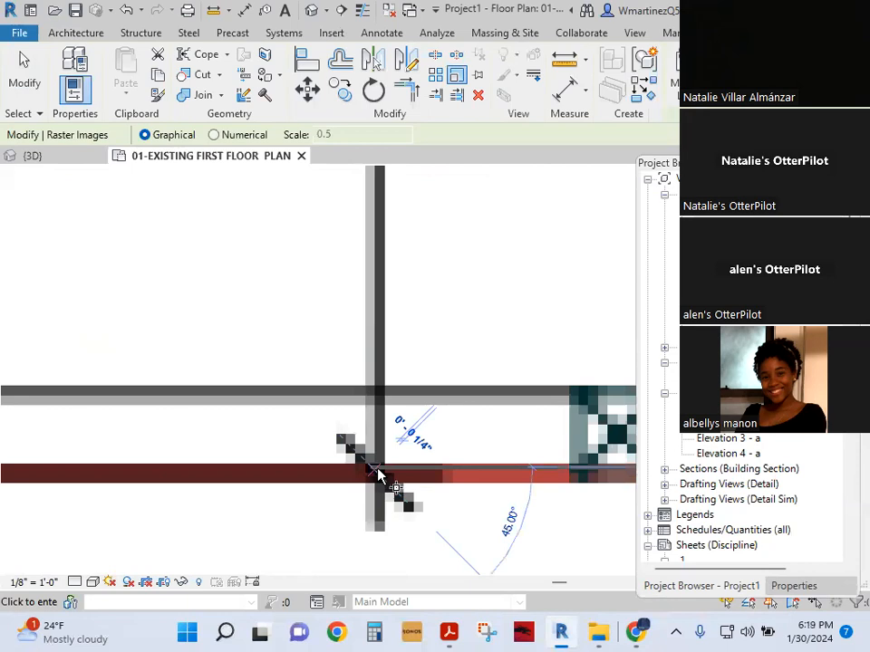
{"action": "scroll", "coordinate": [378, 473], "scroll_direction": "down", "scroll_amount": 3}
{"action": "middle_click_drag", "start_coordinate": [374, 246], "coordinate": [342, 517]}
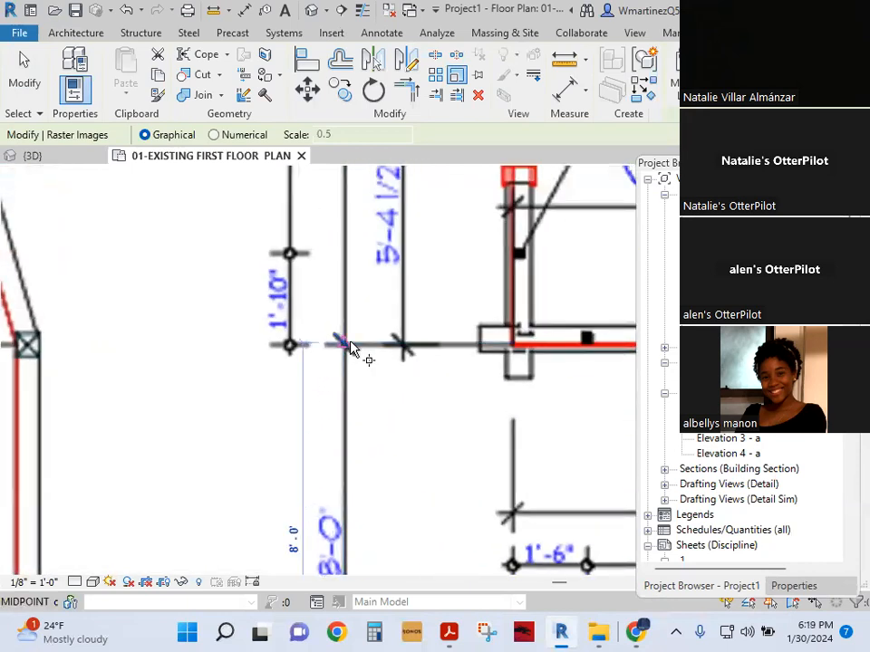
{"action": "type", "text": "8"}
{"action": "key", "text": "Return"}
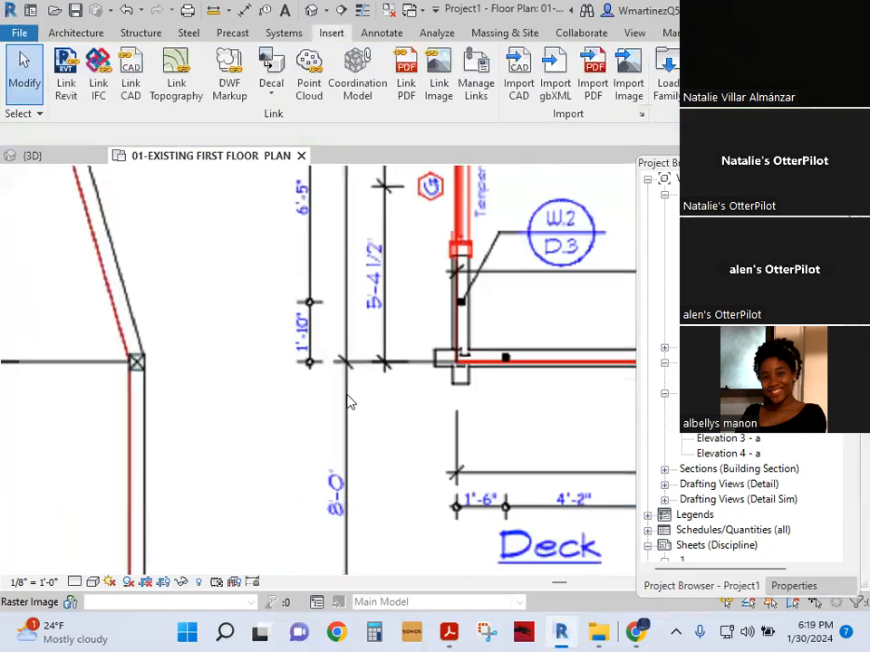
{"action": "middle_click_drag", "start_coordinate": [408, 376], "coordinate": [204, 512]}
{"action": "key", "text": "d"}
{"action": "key", "text": "i"}
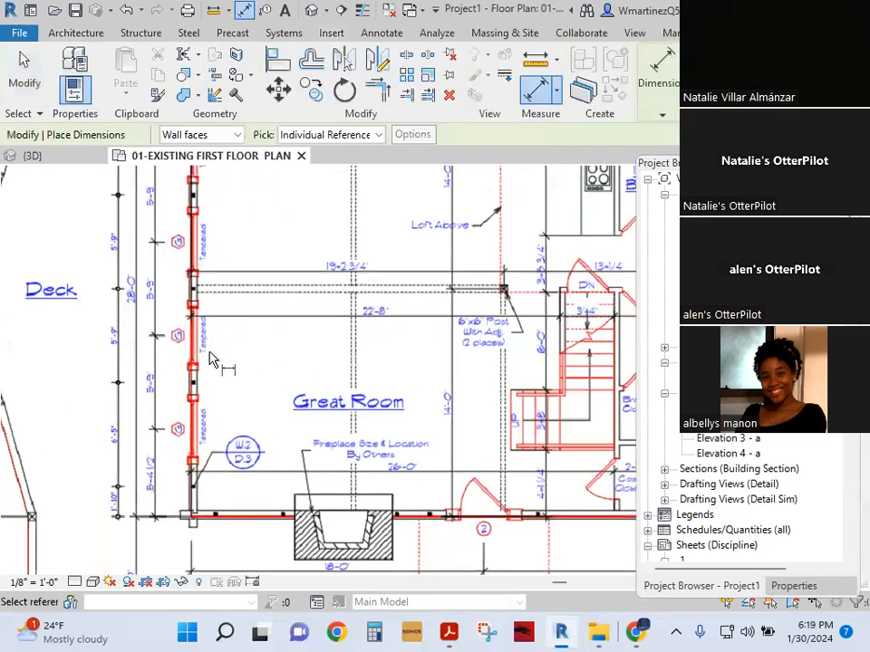
{"action": "scroll", "coordinate": [210, 359], "scroll_direction": "up", "scroll_amount": 1}
{"action": "key", "text": "Escape"}
Step: Move the plan image so the Great Room's lower-left exterior wall corner lands on the modeled building outline's lower-left corner
{"action": "scroll", "coordinate": [194, 388], "scroll_direction": "down", "scroll_amount": 6}
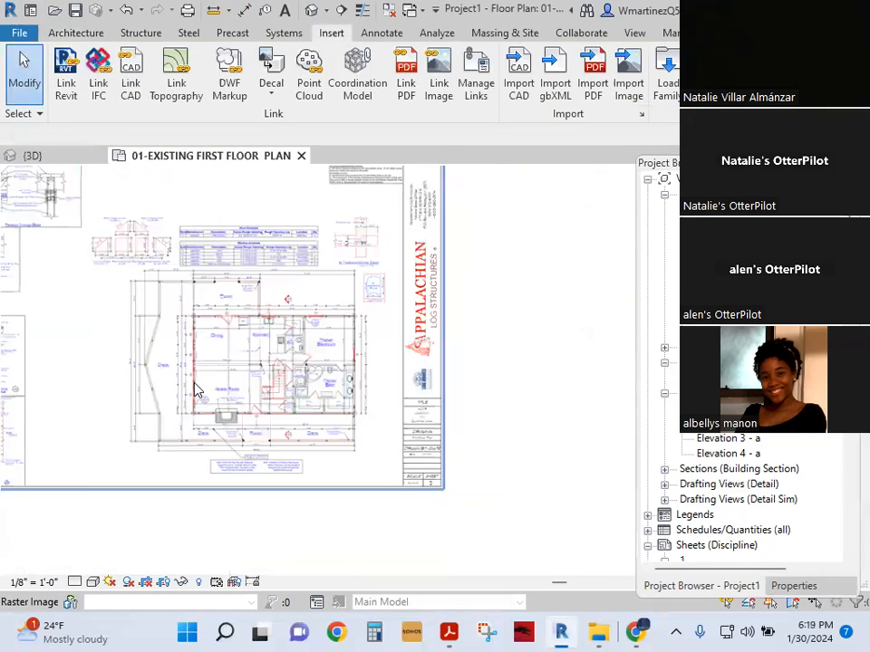
{"action": "middle_click_drag", "start_coordinate": [250, 396], "coordinate": [306, 412]}
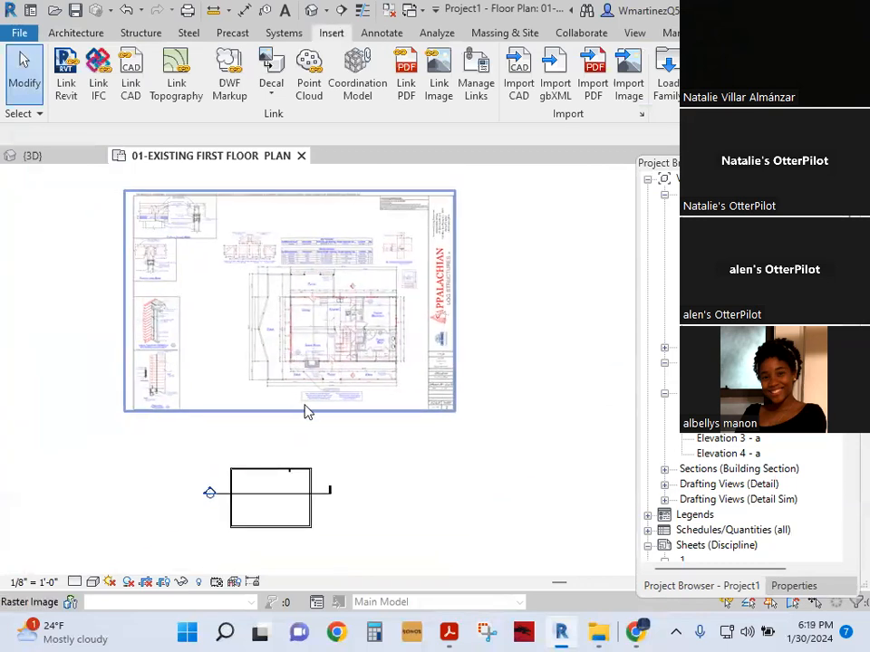
{"action": "left_click", "coordinate": [317, 339]}
{"action": "key", "text": "m"}
{"action": "key", "text": "v"}
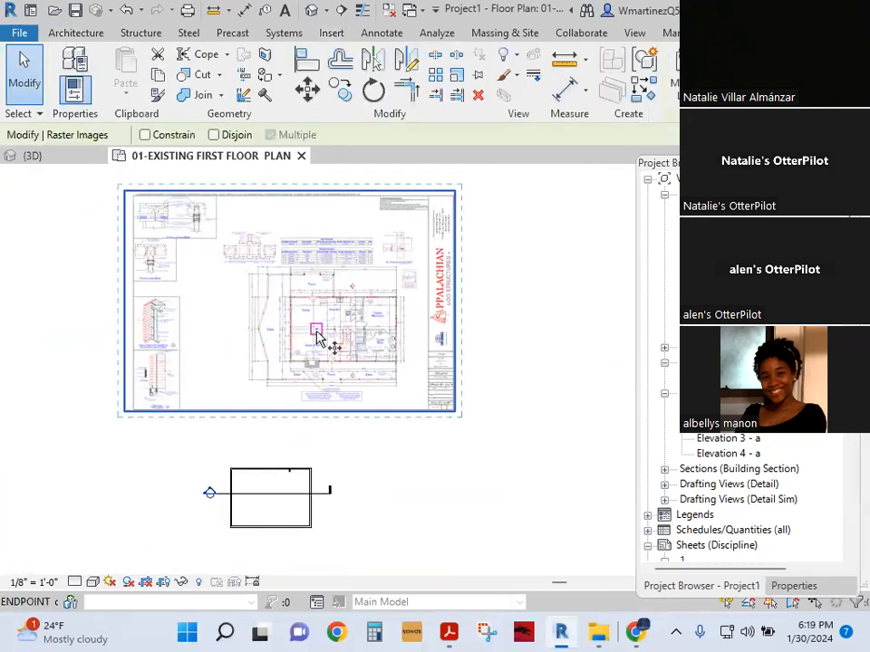
{"action": "scroll", "coordinate": [305, 398], "scroll_direction": "up", "scroll_amount": 4}
{"action": "scroll", "coordinate": [345, 344], "scroll_direction": "down", "scroll_amount": 5}
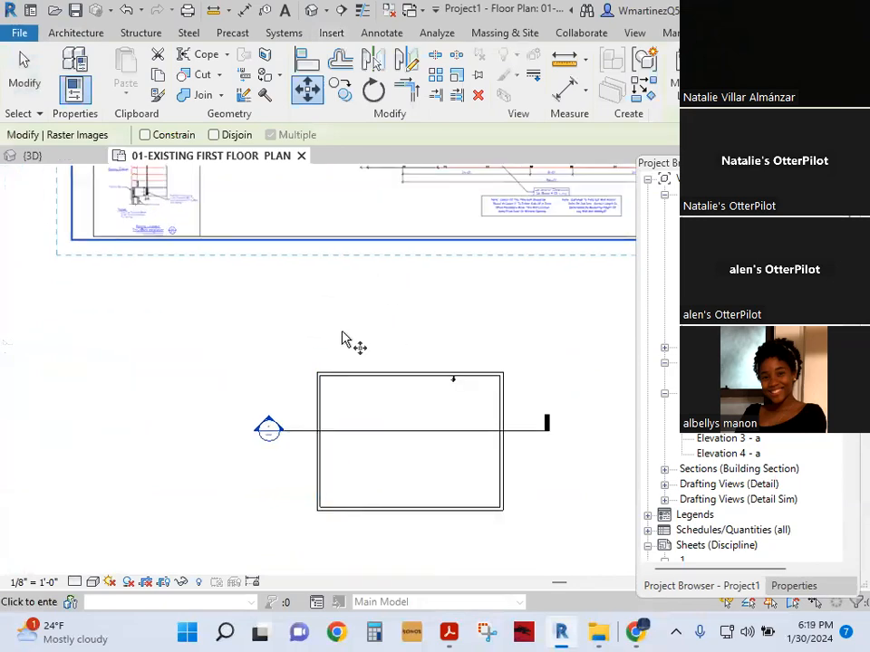
{"action": "scroll", "coordinate": [381, 396], "scroll_direction": "up", "scroll_amount": 8}
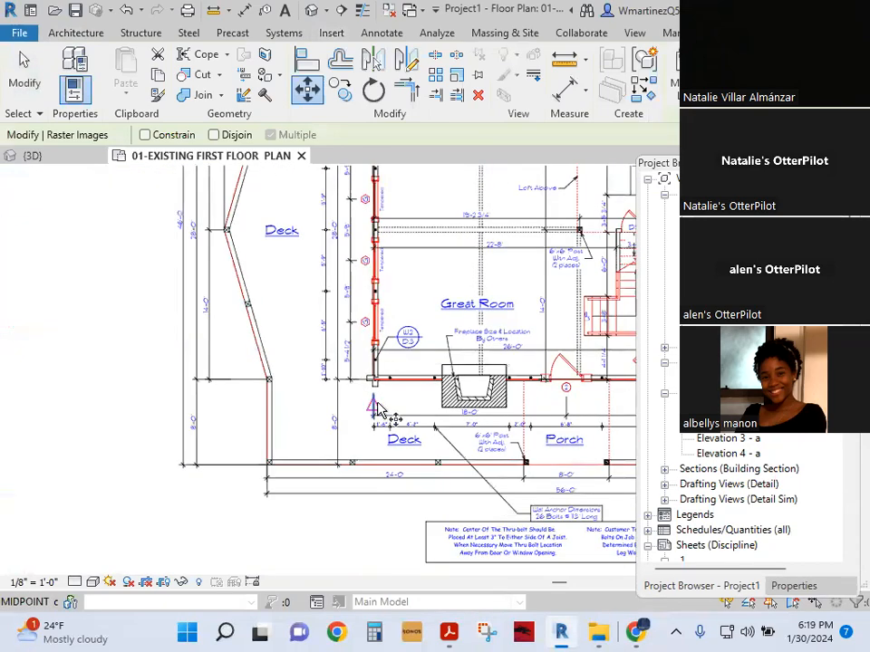
{"action": "scroll", "coordinate": [376, 355], "scroll_direction": "up", "scroll_amount": 3}
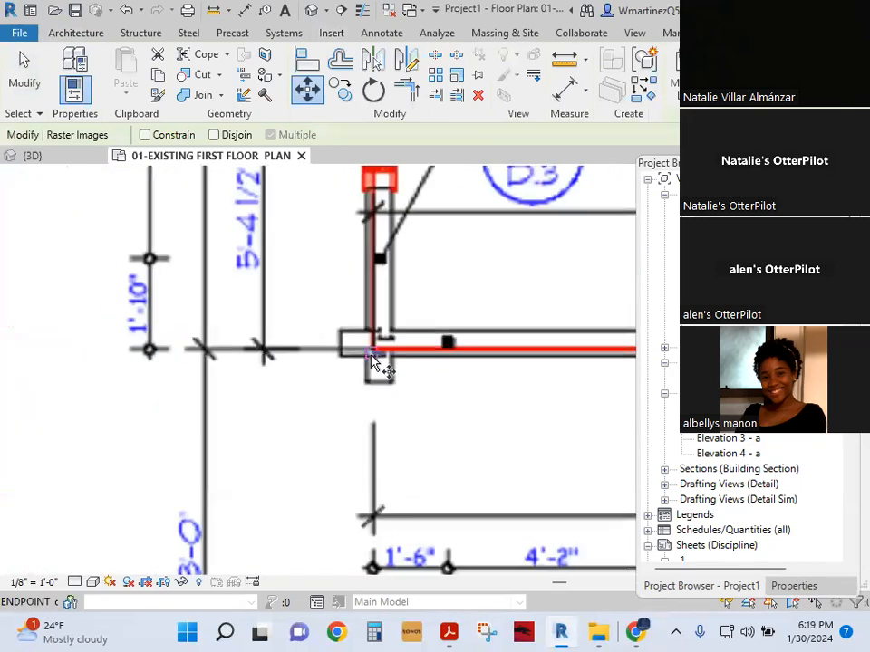
{"action": "left_click", "coordinate": [377, 355]}
{"action": "scroll", "coordinate": [377, 356], "scroll_direction": "down", "scroll_amount": 7}
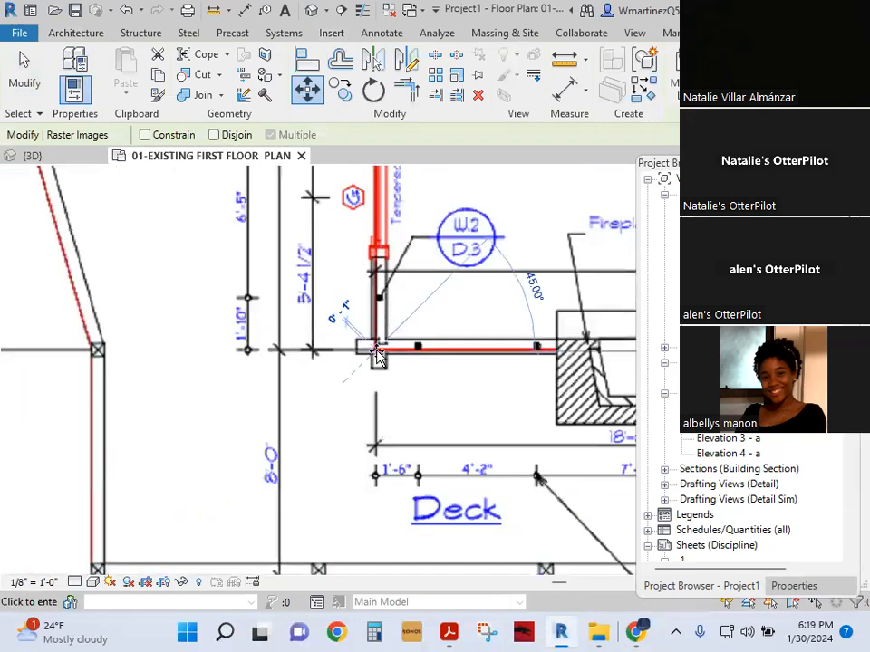
{"action": "middle_click_drag", "start_coordinate": [349, 432], "coordinate": [352, 316]}
{"action": "scroll", "coordinate": [351, 316], "scroll_direction": "up", "scroll_amount": 5}
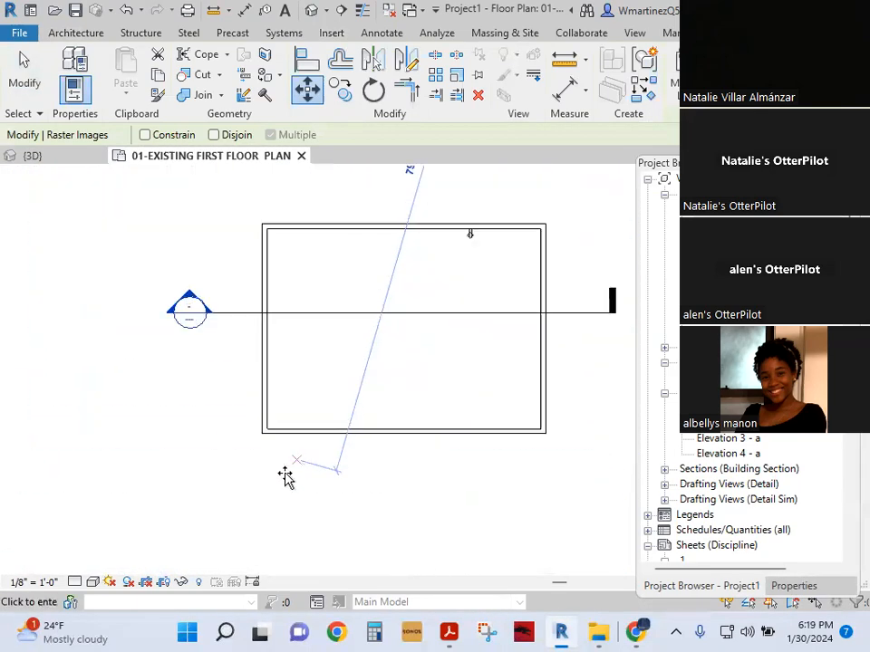
{"action": "left_click", "coordinate": [251, 416]}
{"action": "scroll", "coordinate": [226, 489], "scroll_direction": "down", "scroll_amount": 5}
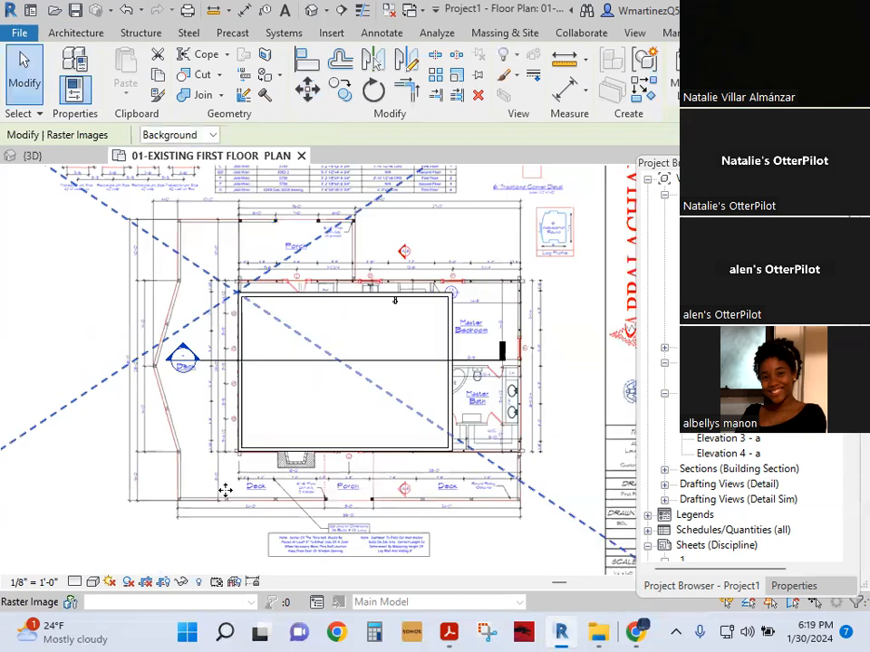
{"action": "key", "text": "Escape"}
Step: Override the Walls category in this floor plan view with 86% surface transparency and apply it
{"action": "scroll", "coordinate": [396, 367], "scroll_direction": "up", "scroll_amount": 1}
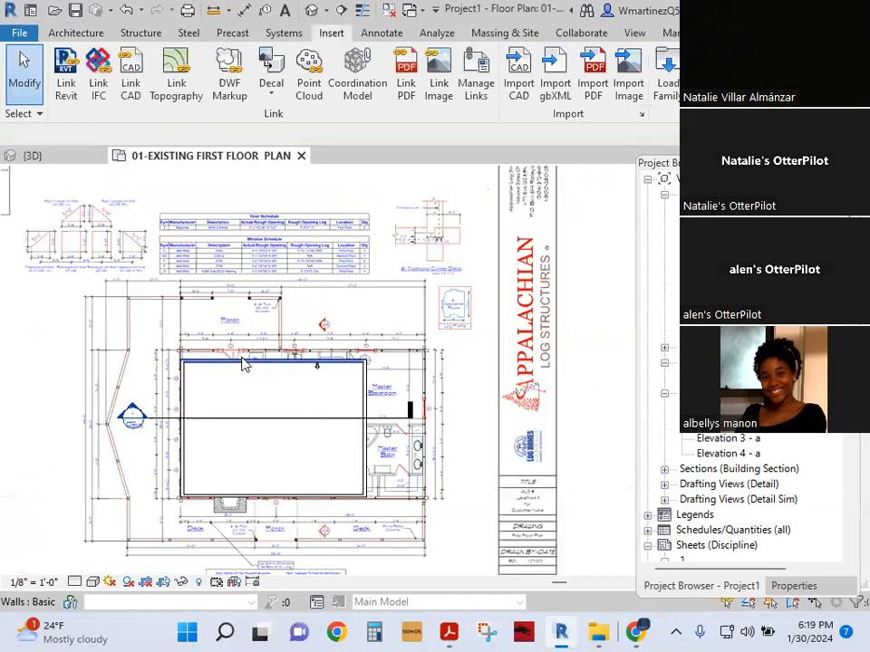
{"action": "scroll", "coordinate": [243, 426], "scroll_direction": "up", "scroll_amount": 1}
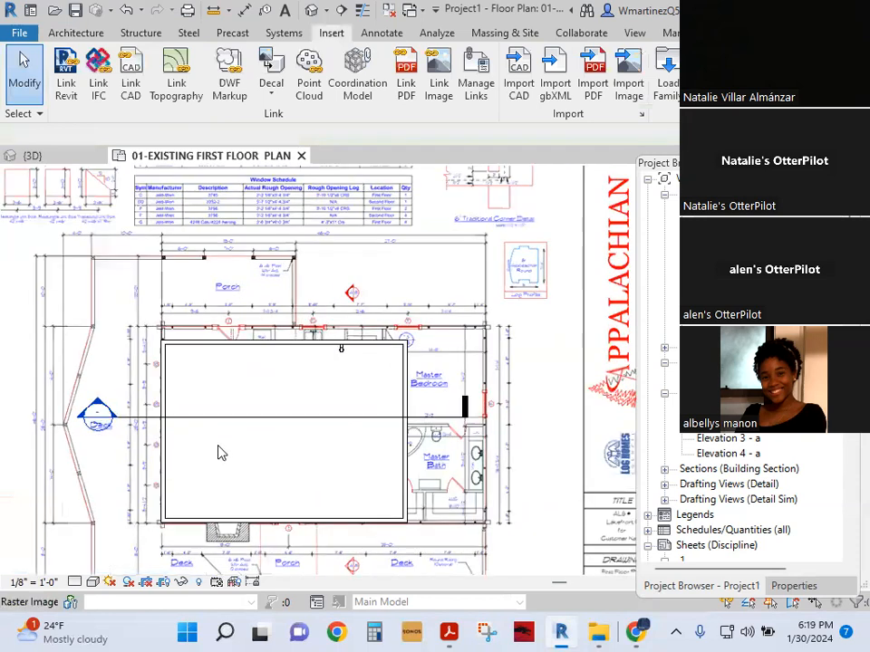
{"action": "middle_click_drag", "start_coordinate": [194, 472], "coordinate": [301, 416]}
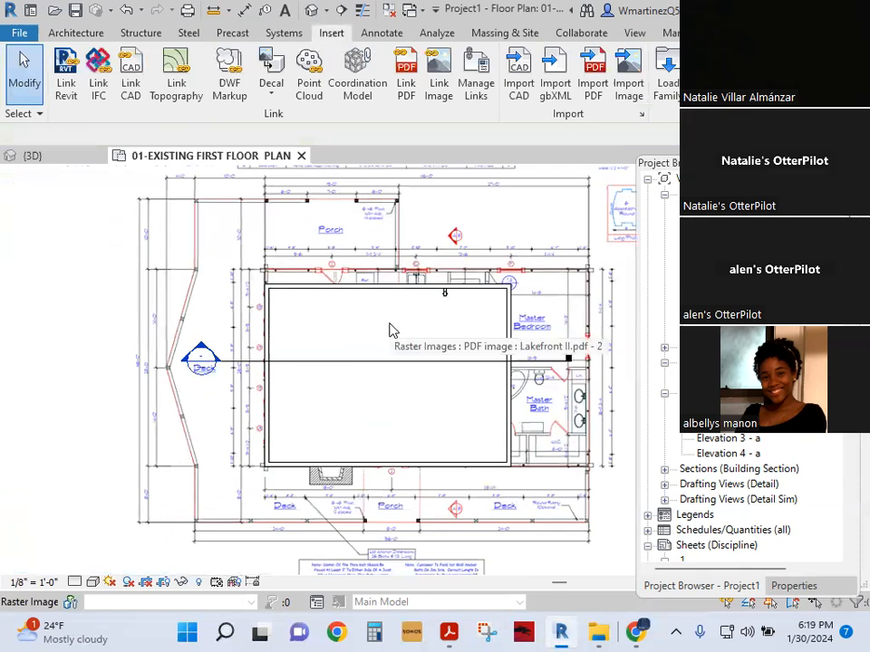
{"action": "key", "text": "v"}
{"action": "key", "text": "g"}
{"action": "left_click", "coordinate": [424, 306]}
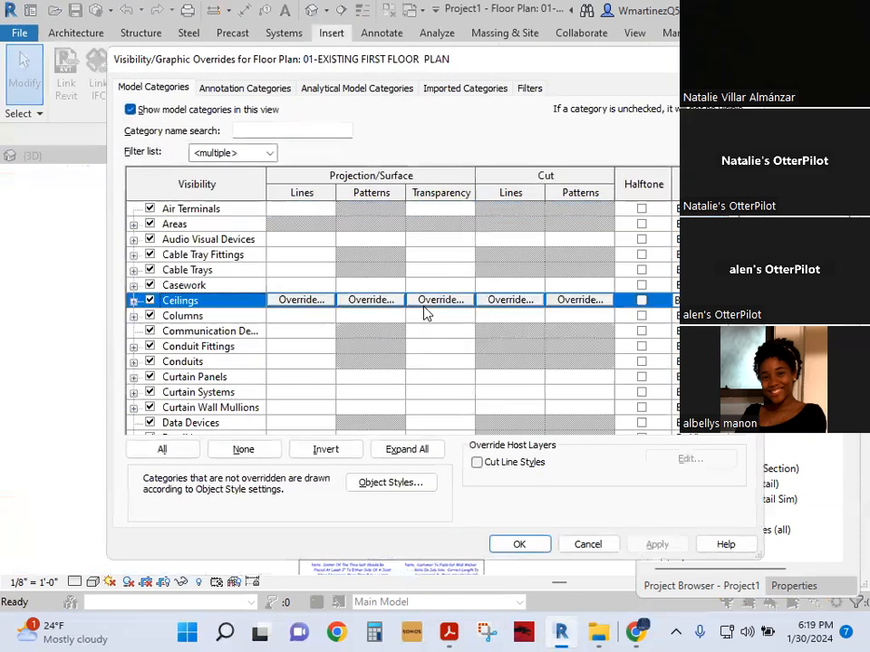
{"action": "key", "text": "w"}
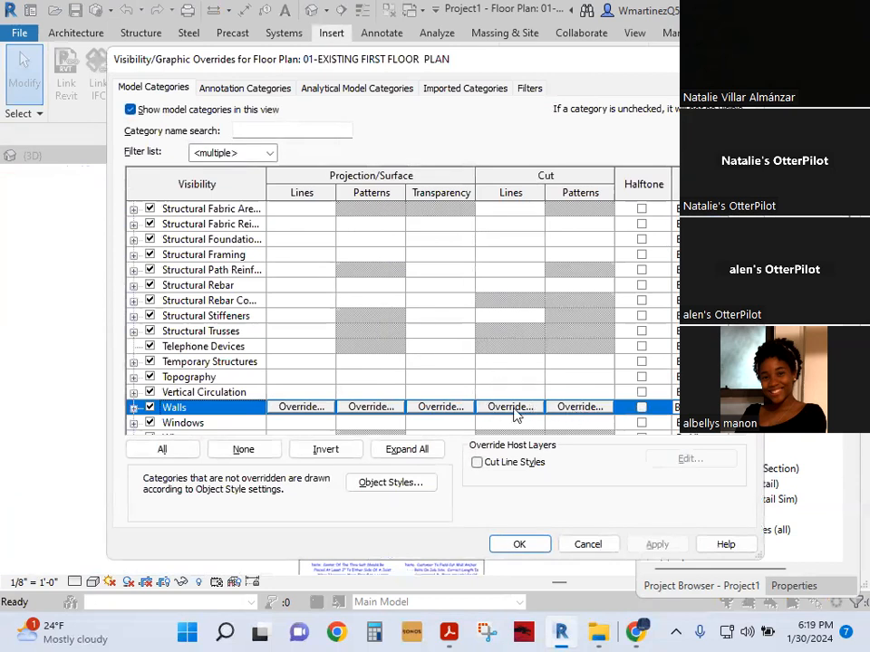
{"action": "left_click", "coordinate": [450, 410]}
{"action": "left_click_drag", "start_coordinate": [384, 307], "coordinate": [501, 317]}
{"action": "left_click", "coordinate": [457, 334]}
{"action": "left_click", "coordinate": [656, 544]}
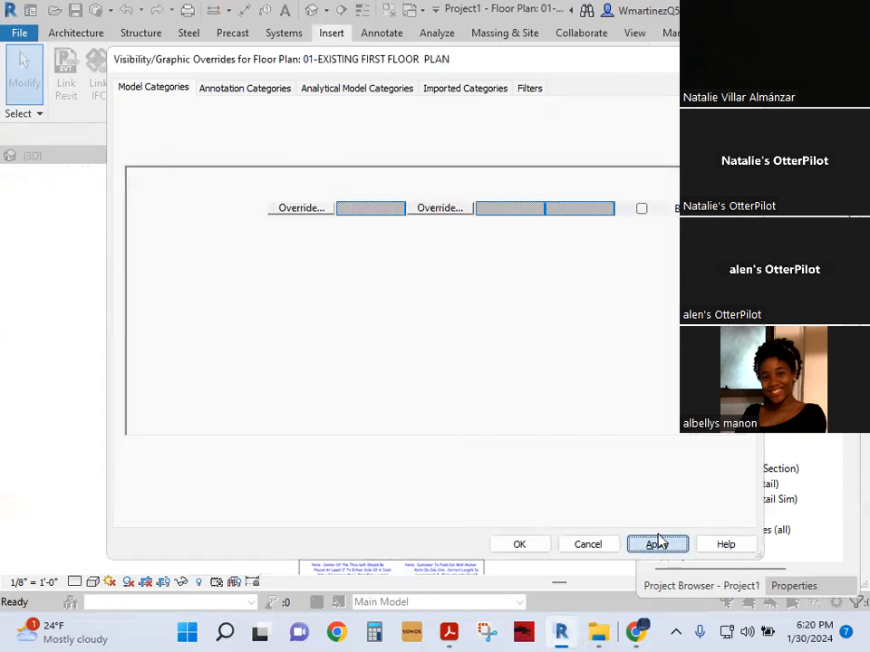
{"action": "left_click", "coordinate": [520, 545]}
Step: Hide both the foreground and background cut patterns of the Walls category in the view's visibility overrides
{"action": "scroll", "coordinate": [213, 444], "scroll_direction": "up", "scroll_amount": 5}
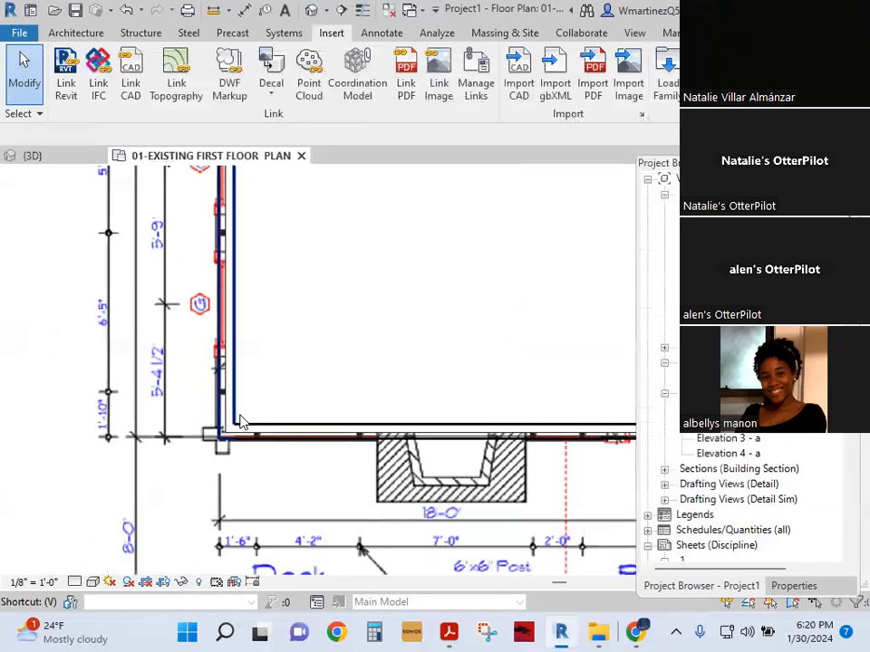
{"action": "key", "text": "v"}
{"action": "key", "text": "g"}
{"action": "left_click", "coordinate": [367, 378]}
{"action": "key", "text": "w"}
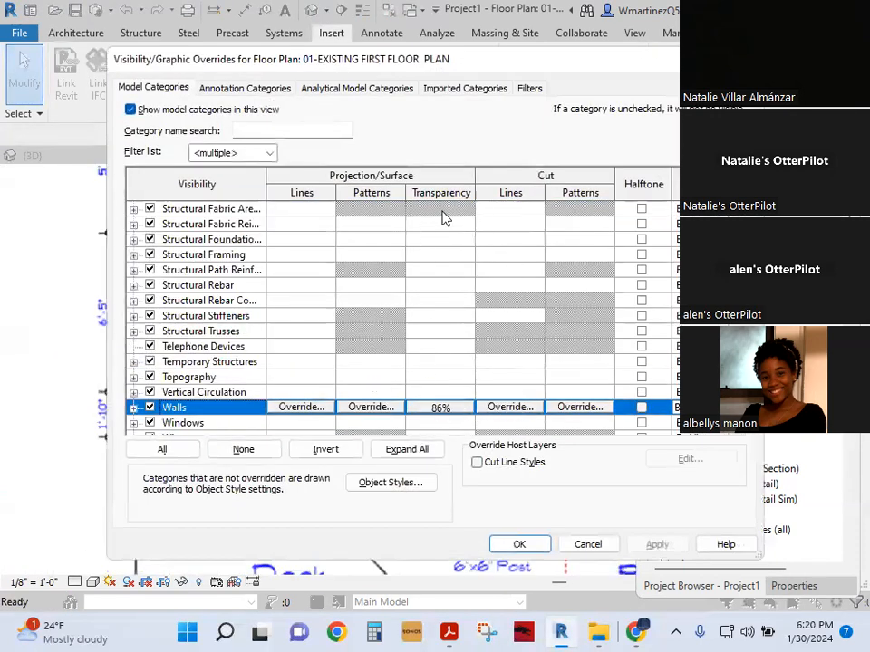
{"action": "left_click", "coordinate": [581, 408]}
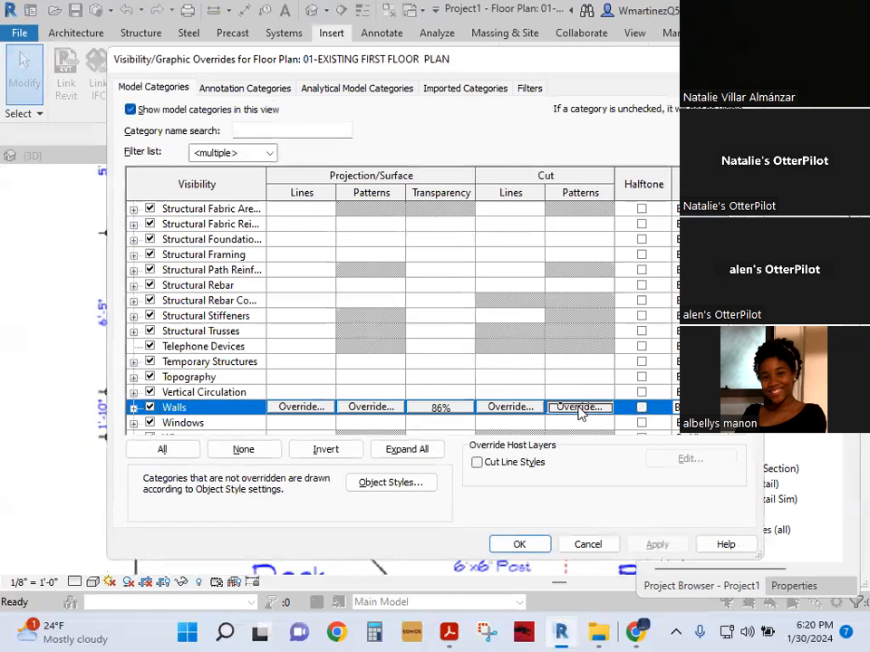
{"action": "left_click", "coordinate": [384, 234]}
{"action": "left_click", "coordinate": [383, 305]}
{"action": "left_click", "coordinate": [475, 407]}
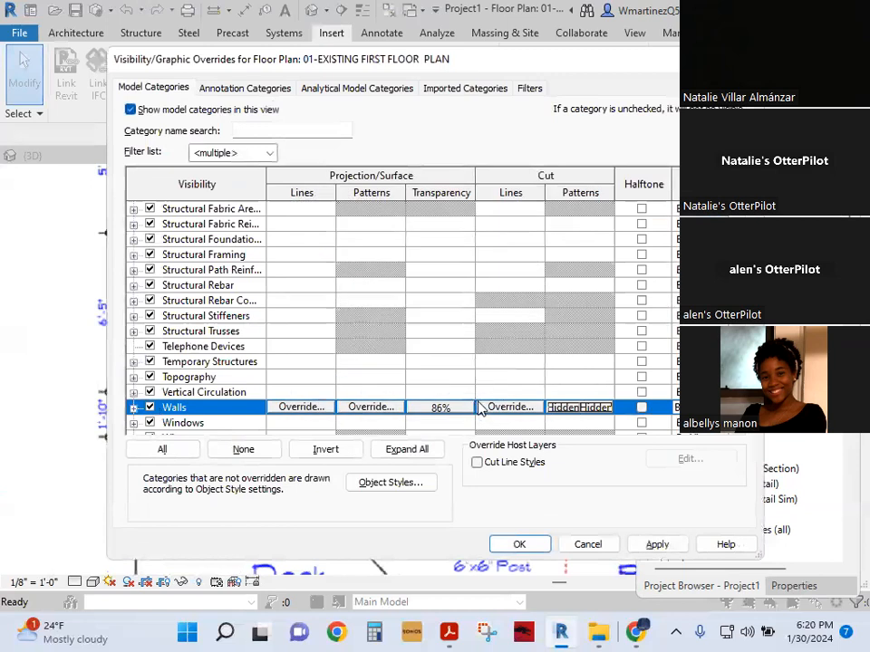
Step: Hide the foreground and background surface patterns of the Walls category and apply the view overrides
{"action": "left_click", "coordinate": [368, 407]}
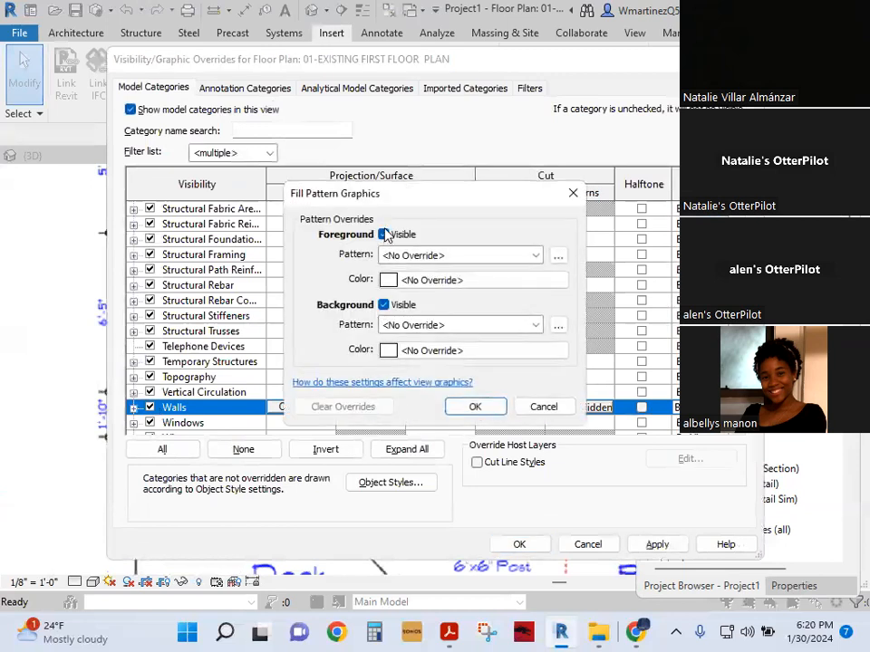
{"action": "left_click", "coordinate": [384, 304]}
{"action": "left_click", "coordinate": [475, 406]}
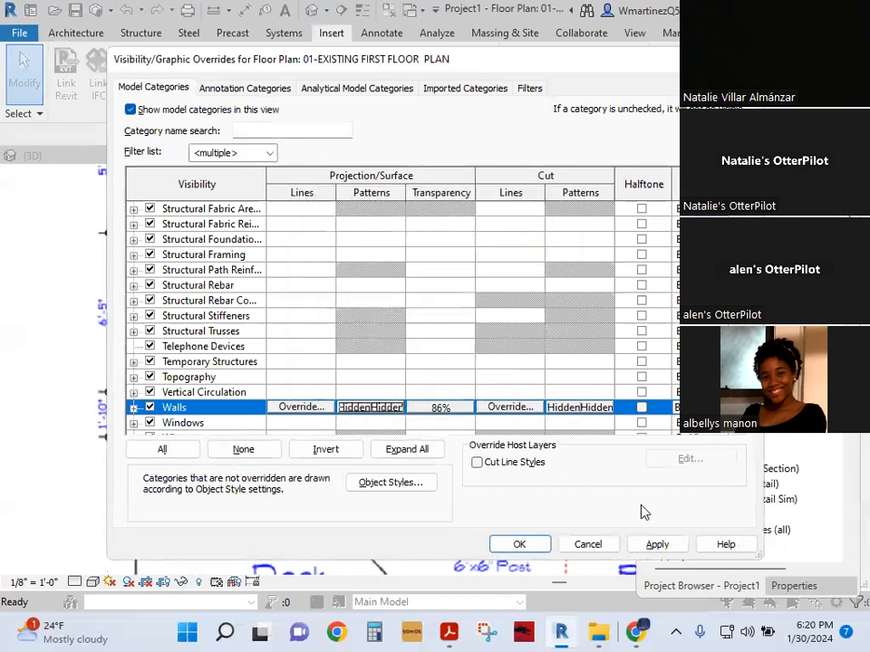
{"action": "left_click", "coordinate": [660, 544]}
{"action": "left_click", "coordinate": [530, 547]}
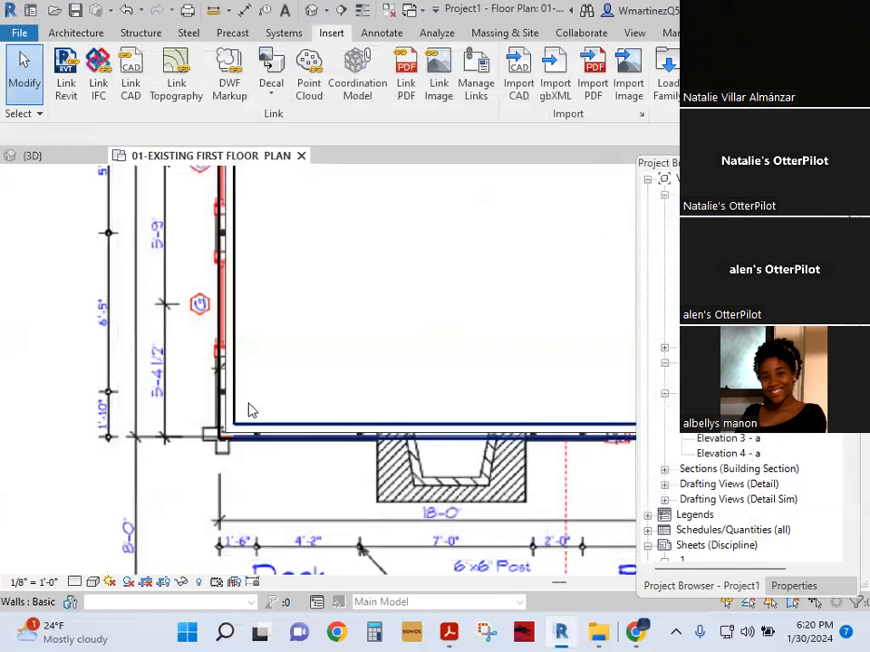
Step: Inspect how the modeled exterior wall sits over the plan image at the Great Room's lower-left corner
{"action": "scroll", "coordinate": [370, 473], "scroll_direction": "up", "scroll_amount": 2}
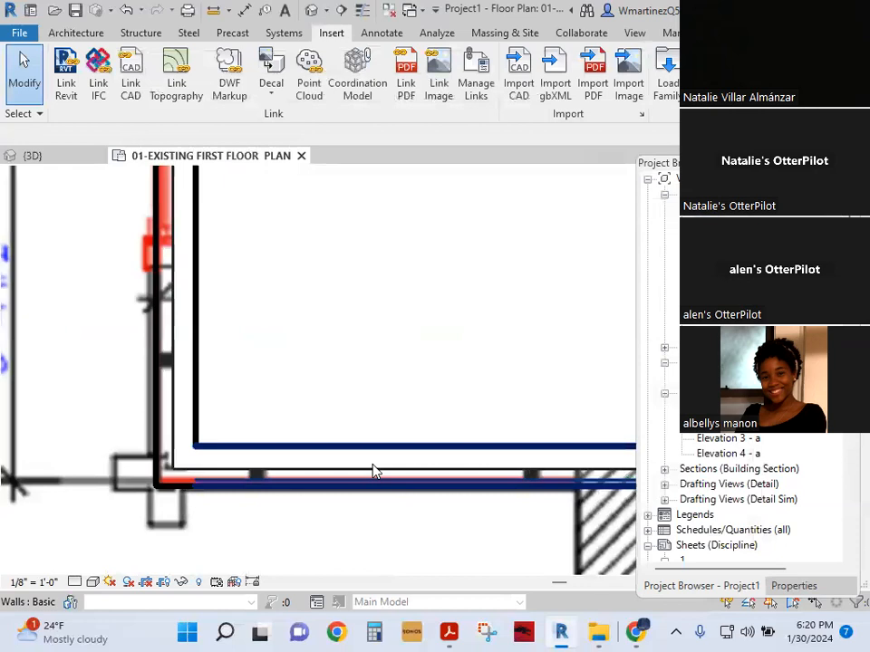
{"action": "left_click", "coordinate": [374, 472]}
{"action": "scroll", "coordinate": [263, 471], "scroll_direction": "down", "scroll_amount": 2}
{"action": "key", "text": "Escape"}
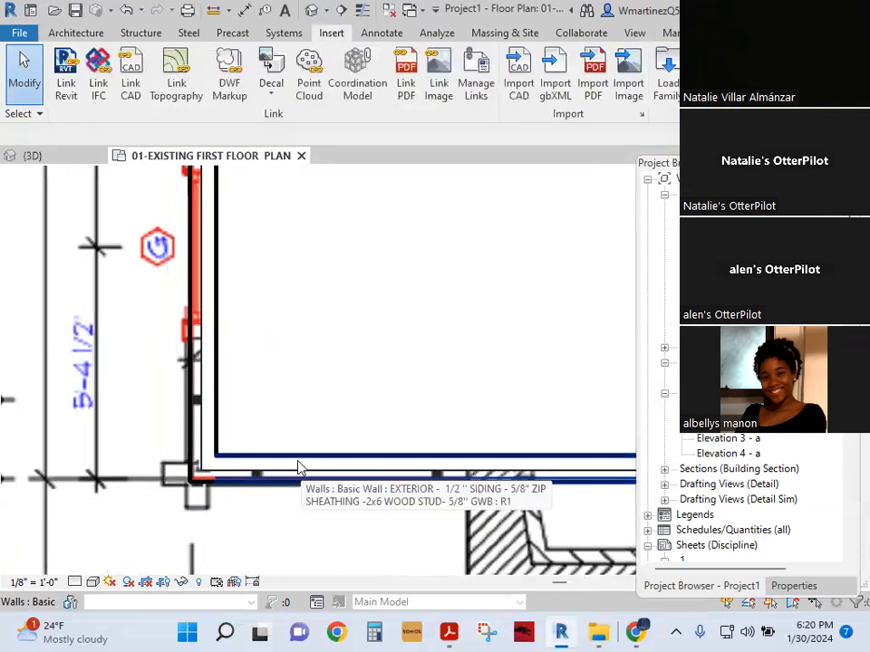
{"action": "scroll", "coordinate": [248, 450], "scroll_direction": "down", "scroll_amount": 3}
{"action": "left_click", "coordinate": [230, 410]}
{"action": "key", "text": "Escape"}
Step: Hide both the foreground and background cut patterns of the Floors category in this view's visibility overrides
{"action": "key", "text": "v"}
{"action": "key", "text": "v"}
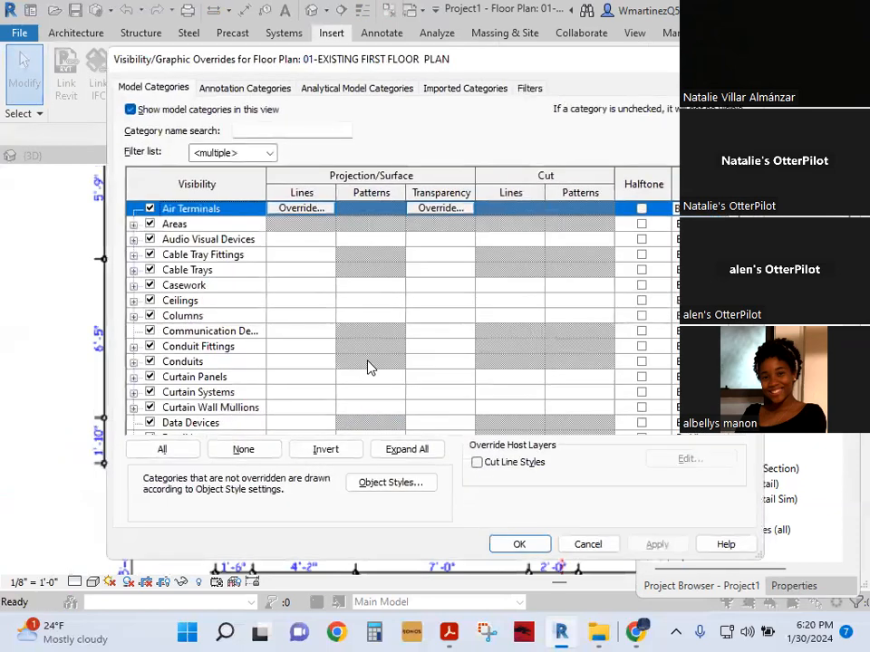
{"action": "left_click", "coordinate": [369, 379]}
{"action": "key", "text": "f"}
{"action": "key", "text": "f"}
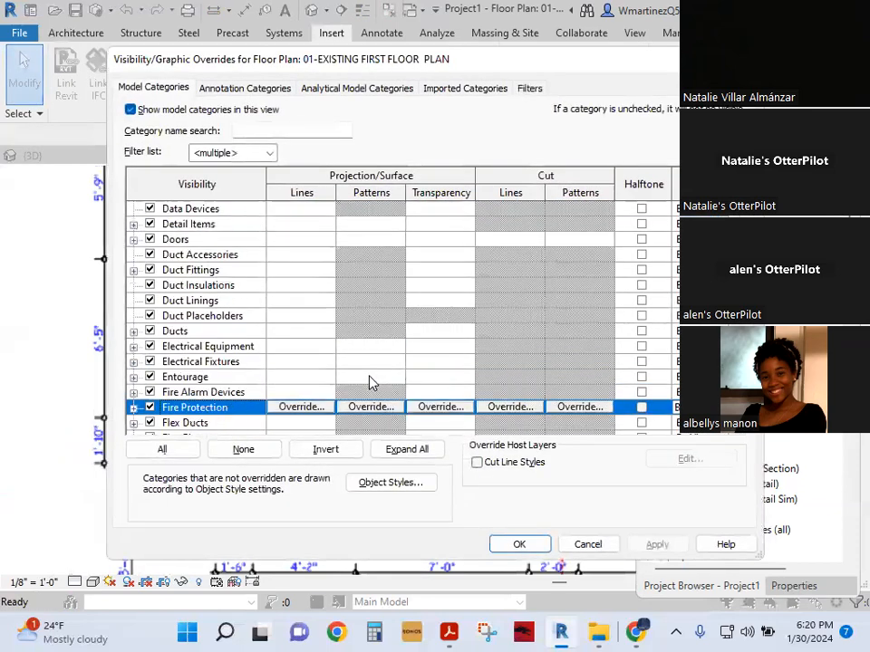
{"action": "scroll", "coordinate": [370, 381], "scroll_direction": "down", "scroll_amount": 1}
{"action": "left_click", "coordinate": [358, 427]}
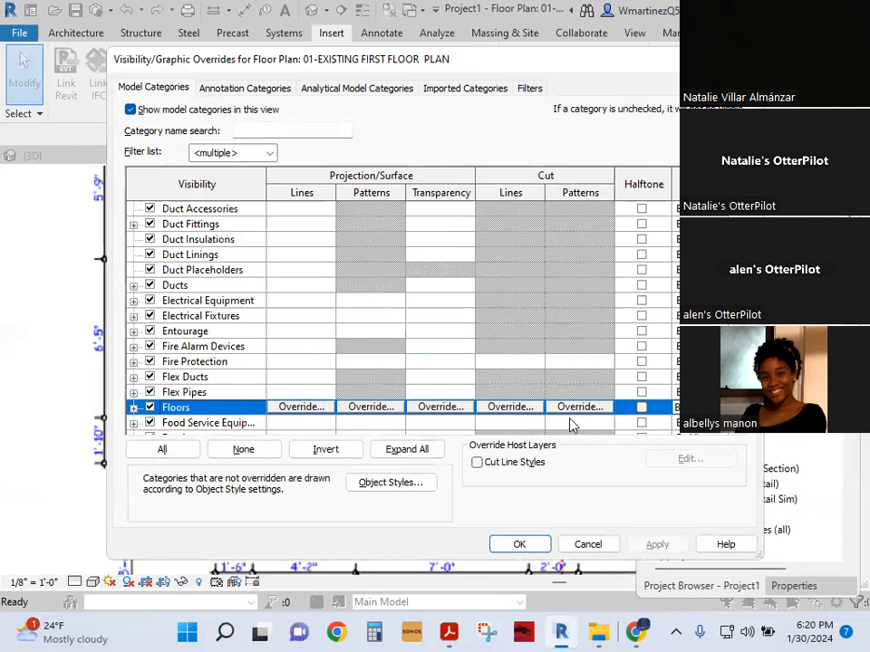
{"action": "left_click", "coordinate": [577, 409]}
{"action": "left_click", "coordinate": [382, 234]}
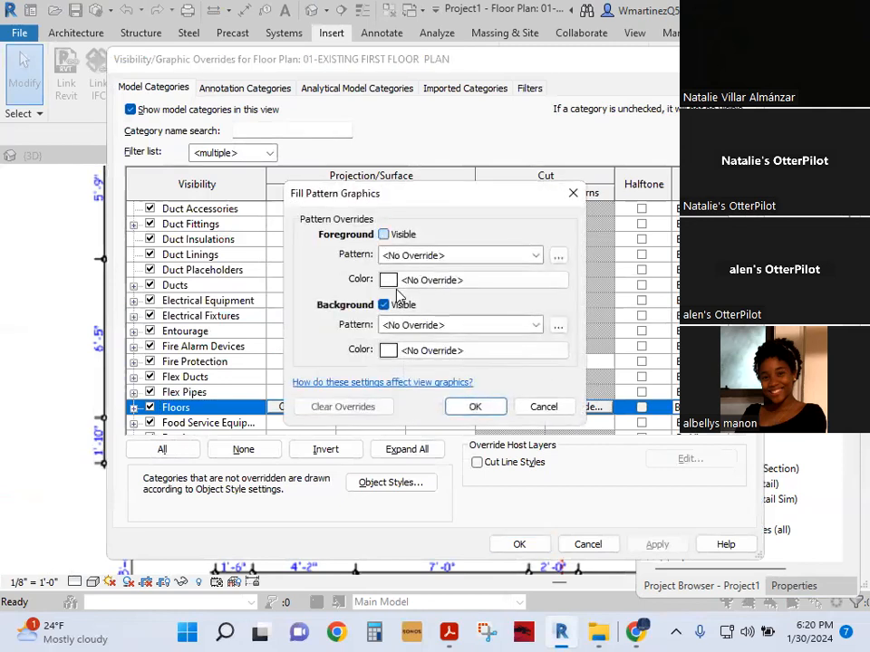
{"action": "left_click", "coordinate": [476, 407]}
Step: Override the Floors category with 60% surface transparency and apply the view overrides
{"action": "left_click", "coordinate": [440, 406]}
{"action": "left_click_drag", "start_coordinate": [435, 309], "coordinate": [447, 311]}
{"action": "left_click", "coordinate": [457, 333]}
{"action": "left_click", "coordinate": [657, 545]}
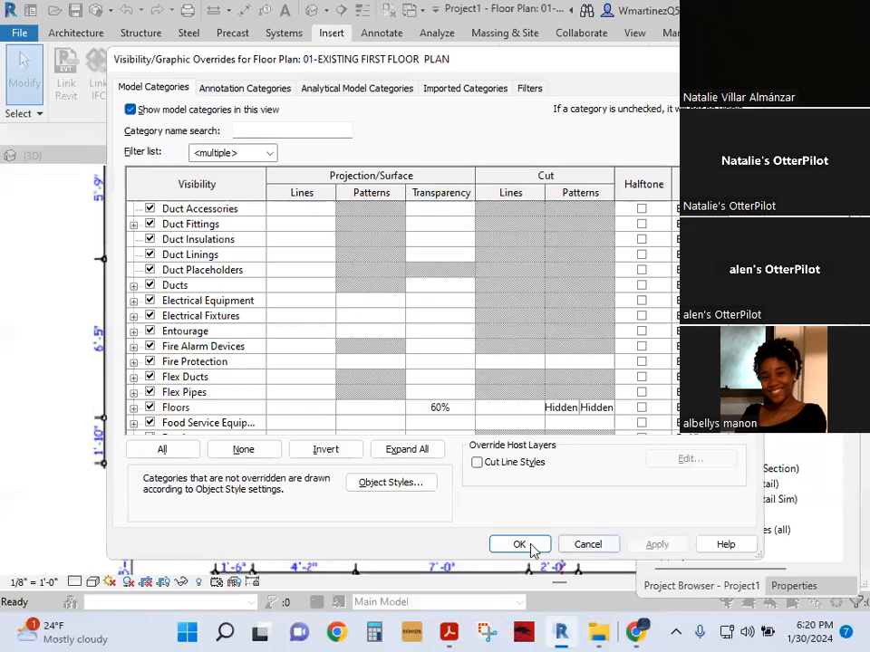
{"action": "left_click", "coordinate": [520, 545]}
Step: Move the modeled upper exterior wall up onto the outer face of the plan image's exterior wall above Dining and Kitchen
{"action": "scroll", "coordinate": [410, 494], "scroll_direction": "down", "scroll_amount": 2}
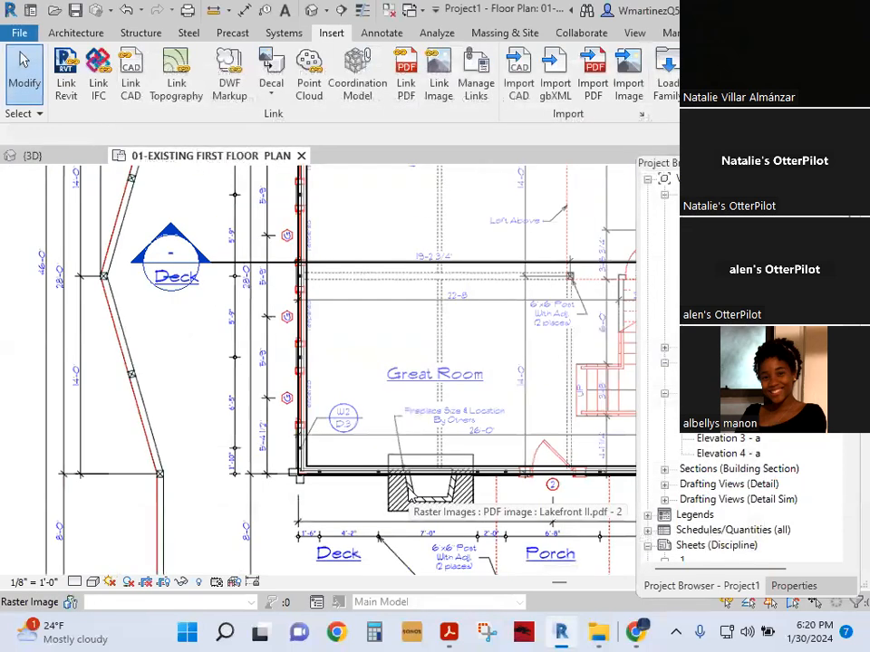
{"action": "scroll", "coordinate": [409, 494], "scroll_direction": "down", "scroll_amount": 2}
{"action": "middle_click_drag", "start_coordinate": [484, 452], "coordinate": [307, 498]}
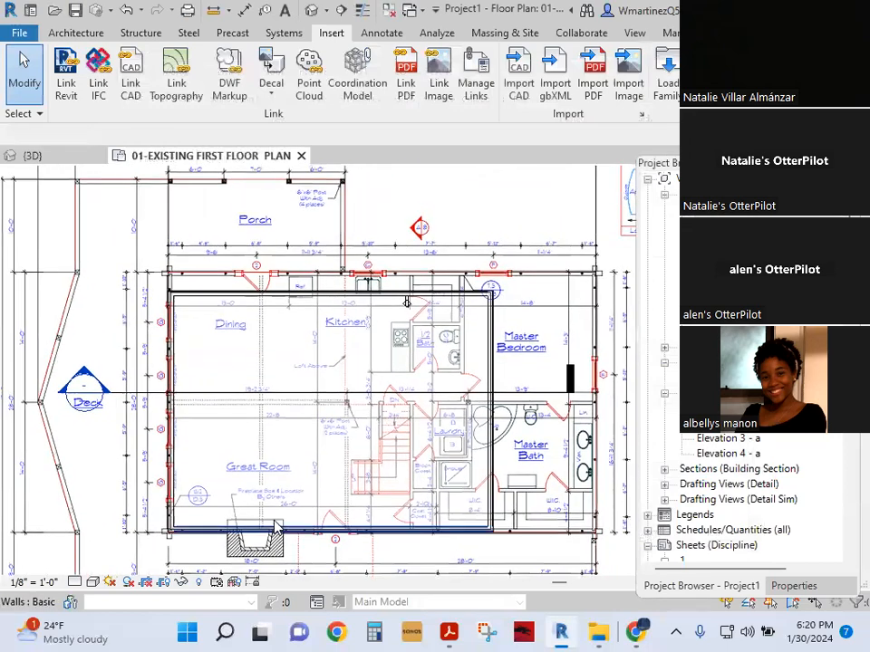
{"action": "scroll", "coordinate": [246, 305], "scroll_direction": "up", "scroll_amount": 5}
{"action": "left_click", "coordinate": [163, 311]}
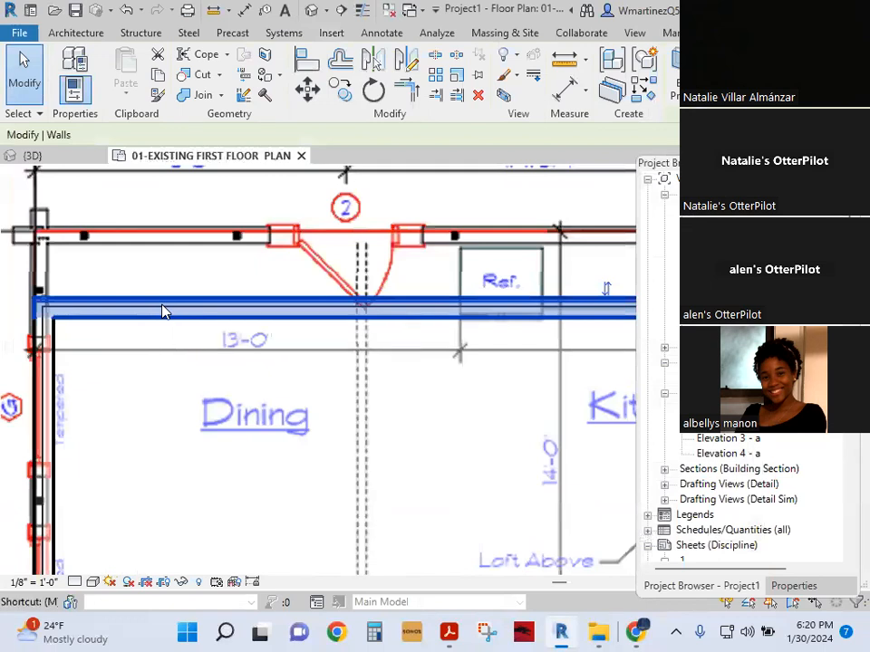
{"action": "key", "text": "m"}
{"action": "key", "text": "v"}
{"action": "scroll", "coordinate": [161, 310], "scroll_direction": "up", "scroll_amount": 4}
{"action": "middle_click_drag", "start_coordinate": [459, 494], "coordinate": [529, 536]}
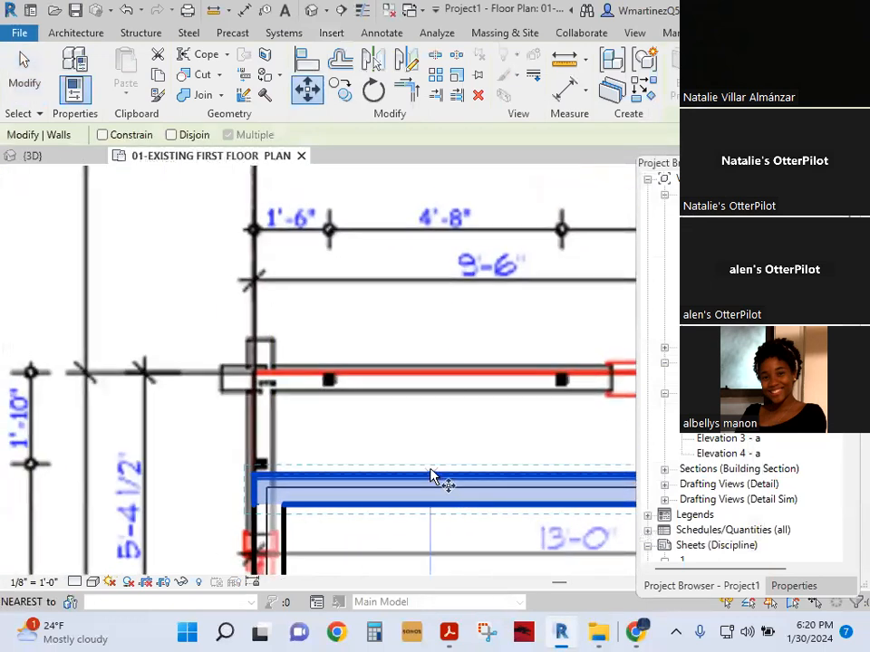
{"action": "left_click", "coordinate": [430, 483]}
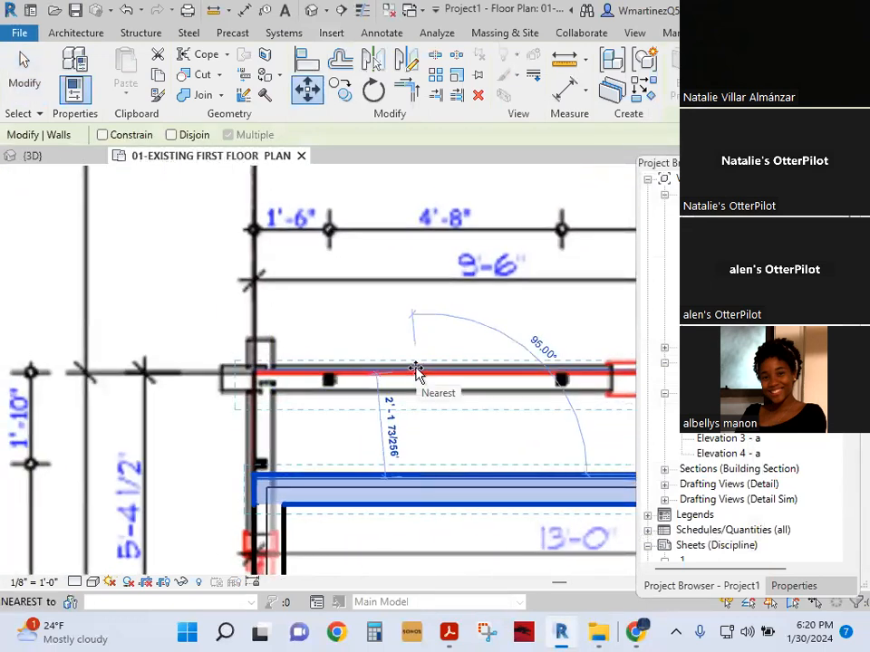
{"action": "left_click", "coordinate": [417, 373]}
{"action": "key", "text": "Escape"}
Step: Move the modeled right exterior wall horizontally, constrained, onto the outer face of the plan image's exterior wall beside the Master Bedroom
{"action": "scroll", "coordinate": [341, 415], "scroll_direction": "down", "scroll_amount": 4}
{"action": "middle_click_drag", "start_coordinate": [479, 483], "coordinate": [45, 270]}
{"action": "scroll", "coordinate": [380, 364], "scroll_direction": "down", "scroll_amount": 2}
{"action": "middle_click_drag", "start_coordinate": [497, 401], "coordinate": [456, 404]}
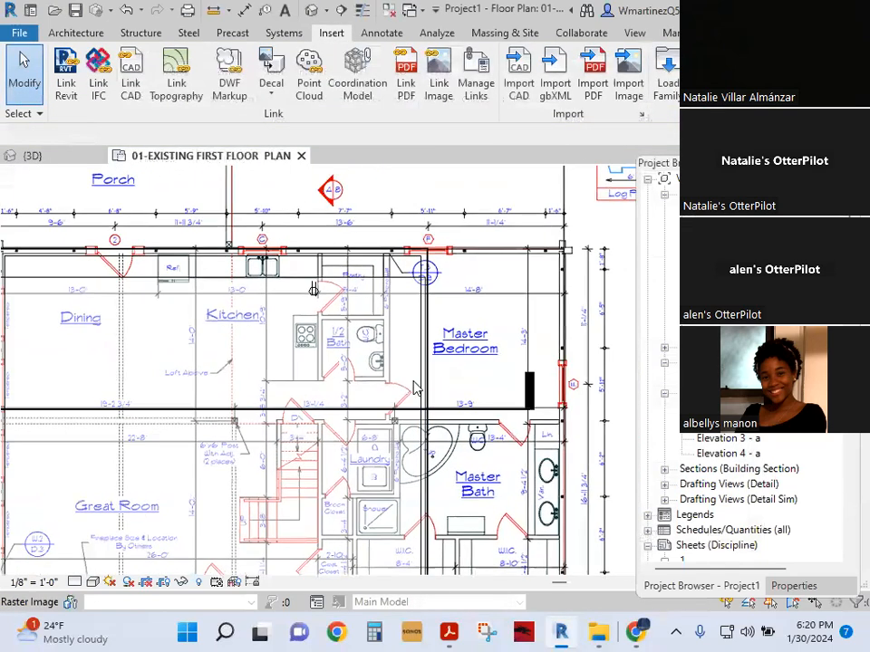
{"action": "left_click", "coordinate": [420, 388]}
{"action": "key", "text": "v"}
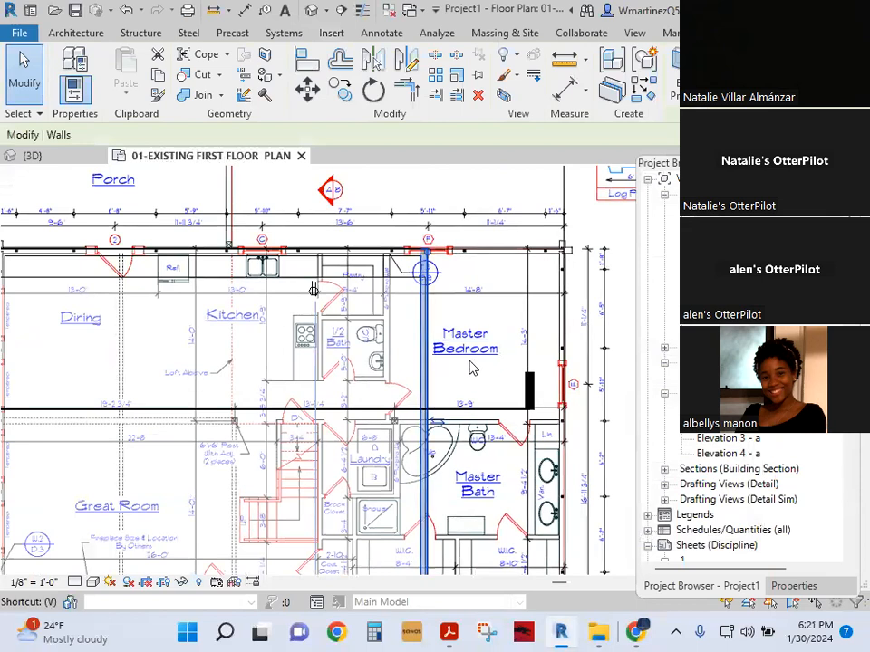
{"action": "key", "text": "Escape"}
{"action": "left_click", "coordinate": [423, 367]}
{"action": "key", "text": "m"}
{"action": "key", "text": "v"}
{"action": "scroll", "coordinate": [422, 365], "scroll_direction": "up", "scroll_amount": 2}
{"action": "left_click", "coordinate": [424, 372]}
{"action": "scroll", "coordinate": [426, 368], "scroll_direction": "down", "scroll_amount": 2}
{"action": "scroll", "coordinate": [580, 345], "scroll_direction": "up", "scroll_amount": 3}
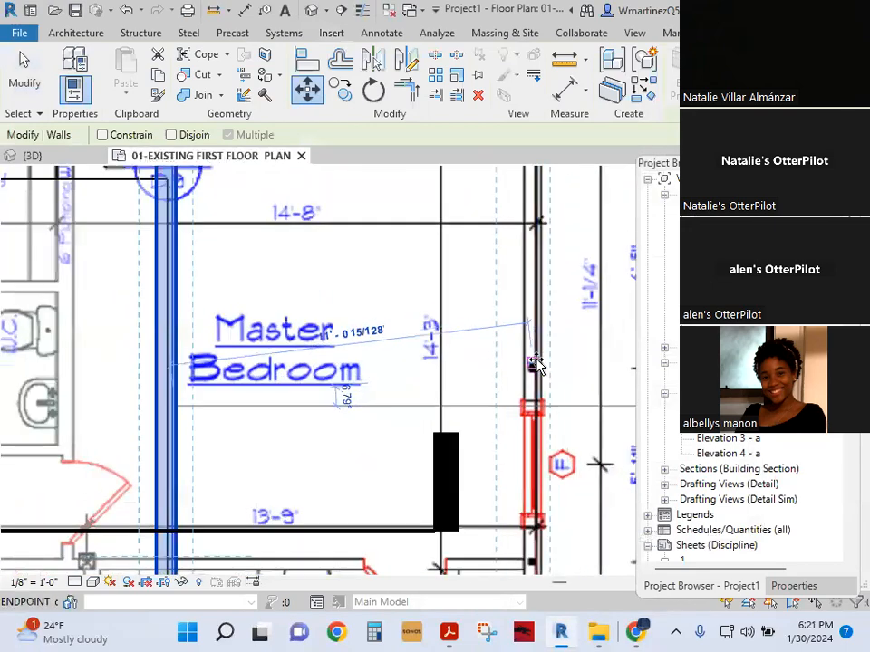
{"action": "key", "text": "shift"}
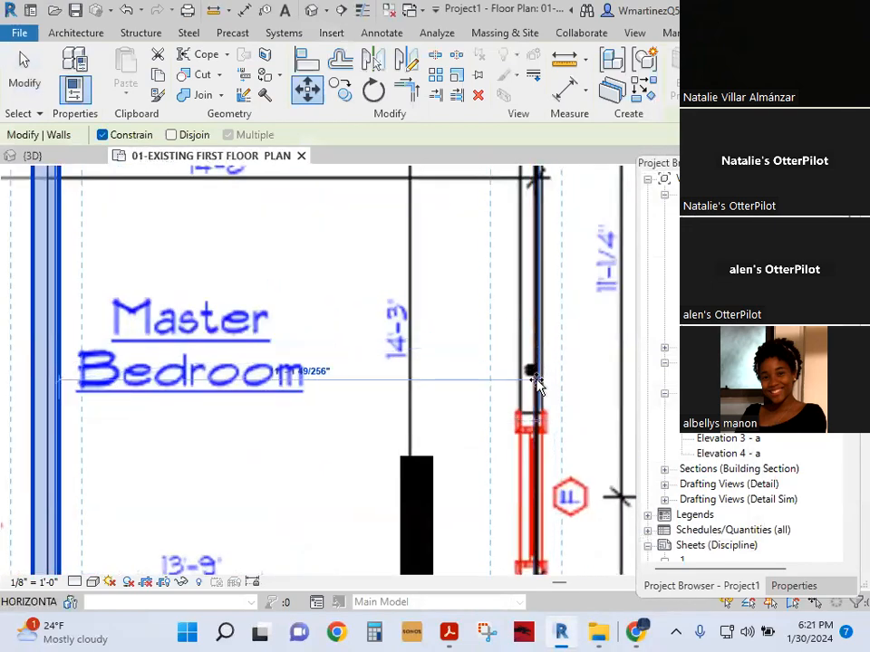
{"action": "left_click", "coordinate": [536, 383]}
{"action": "scroll", "coordinate": [534, 398], "scroll_direction": "down", "scroll_amount": 3}
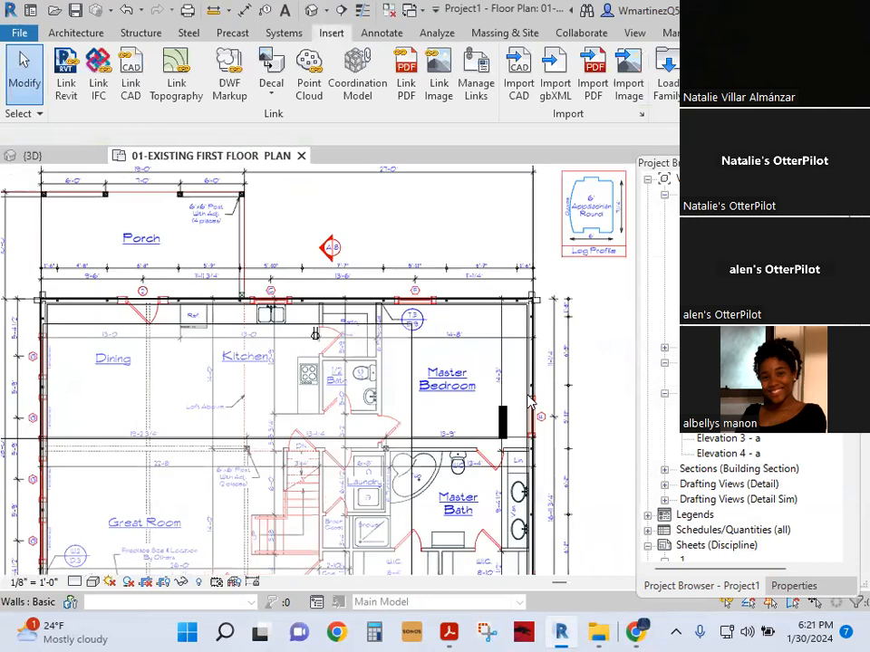
Step: Start placing walls, filter the wall types by 2x4 and choose the first INTERIOR 1/2" GWB- 2x4 WOOD STUD type
{"action": "scroll", "coordinate": [531, 401], "scroll_direction": "down", "scroll_amount": 1}
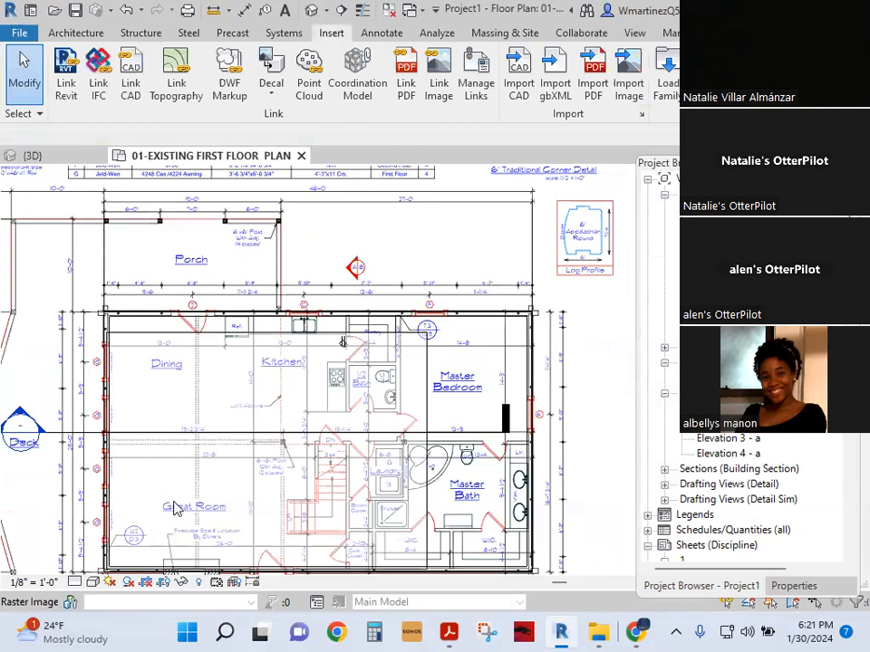
{"action": "middle_click_drag", "start_coordinate": [194, 500], "coordinate": [219, 440]}
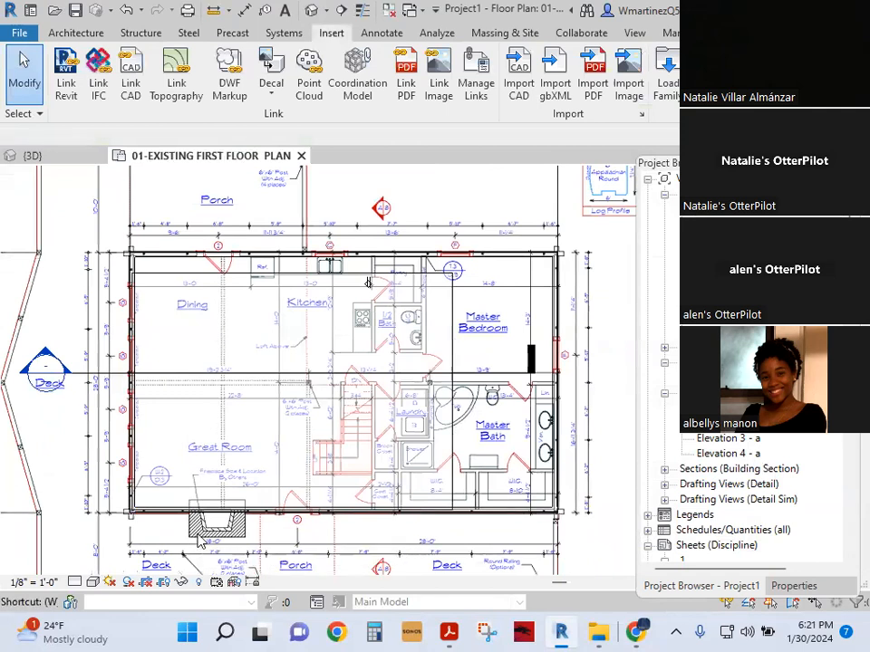
{"action": "key", "text": "a"}
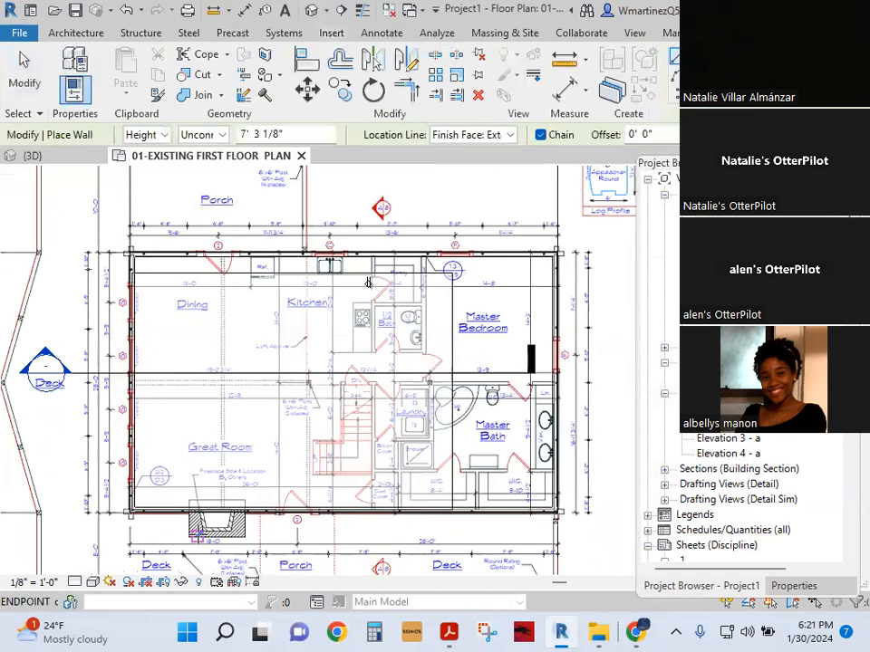
{"action": "left_click", "coordinate": [792, 585]}
{"action": "left_click", "coordinate": [660, 201]}
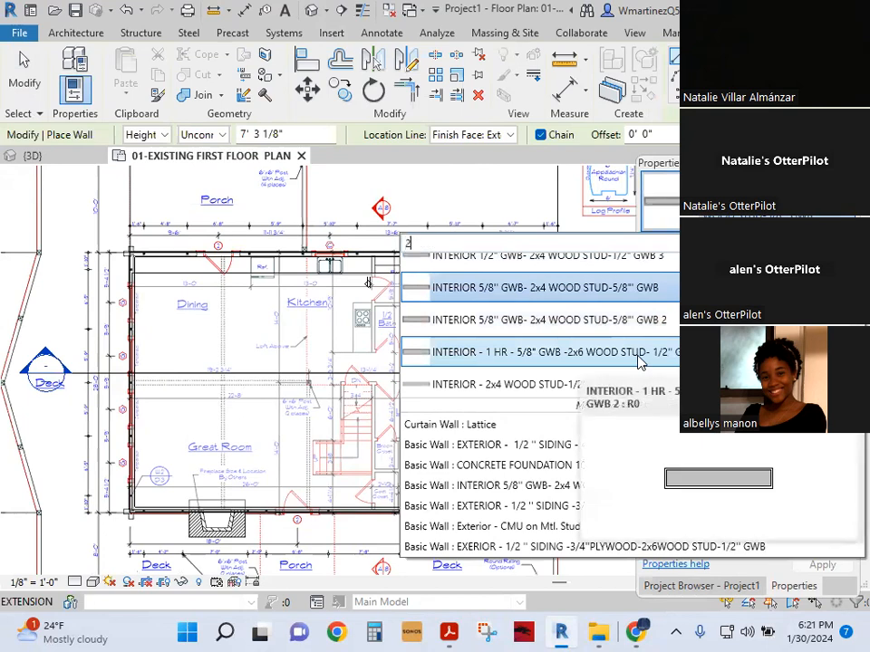
{"action": "type", "text": "2x4"}
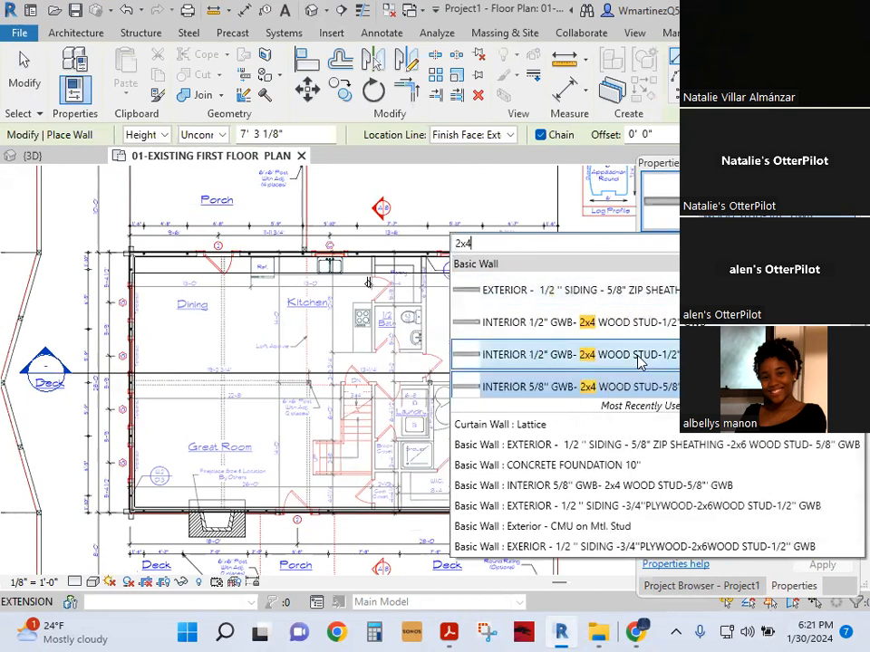
{"action": "left_click", "coordinate": [602, 323]}
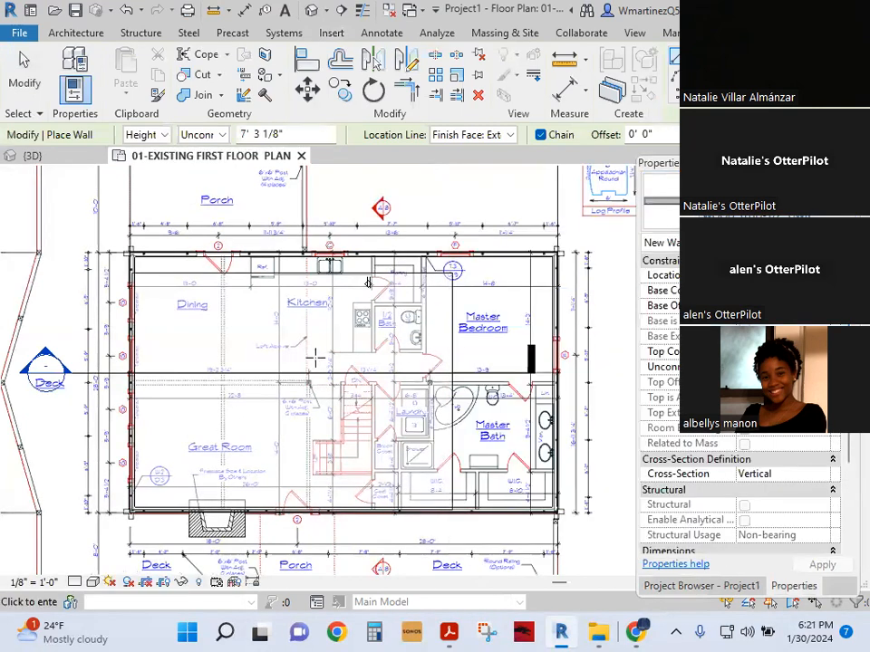
{"action": "scroll", "coordinate": [315, 356], "scroll_direction": "up", "scroll_amount": 2}
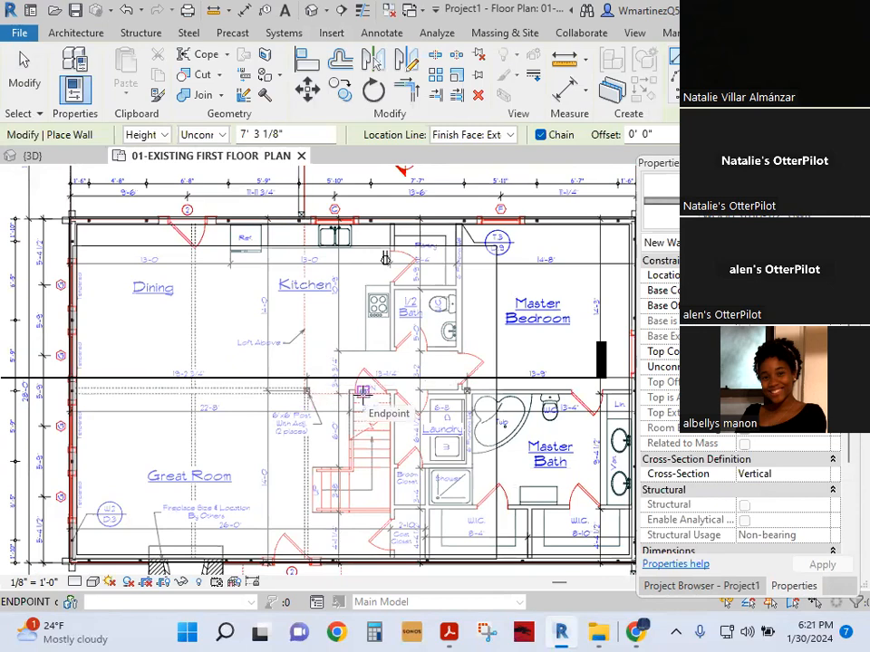
{"action": "middle_click_drag", "start_coordinate": [577, 457], "coordinate": [548, 484]}
{"action": "scroll", "coordinate": [342, 271], "scroll_direction": "up", "scroll_amount": 1}
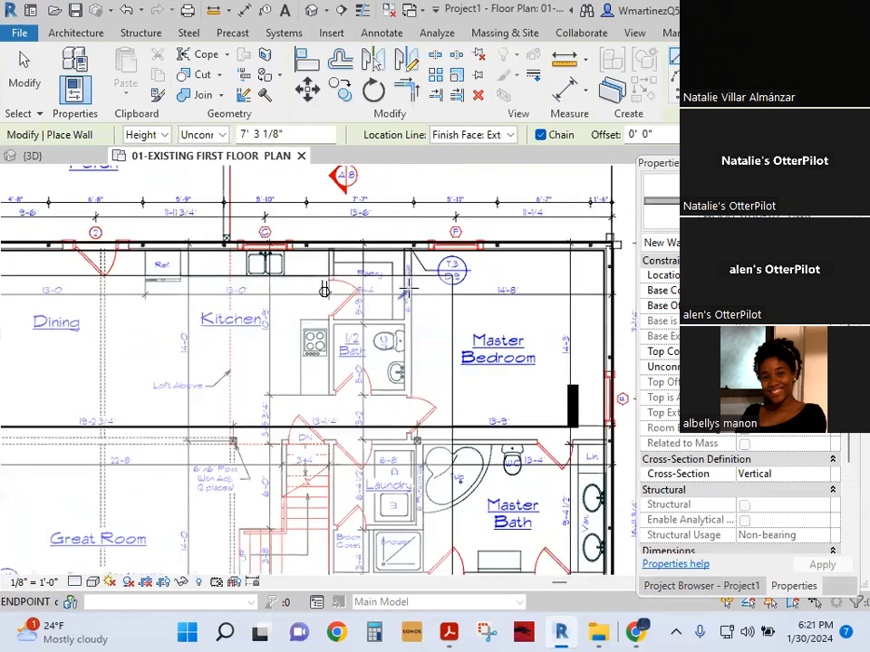
{"action": "scroll", "coordinate": [426, 276], "scroll_direction": "up", "scroll_amount": 6}
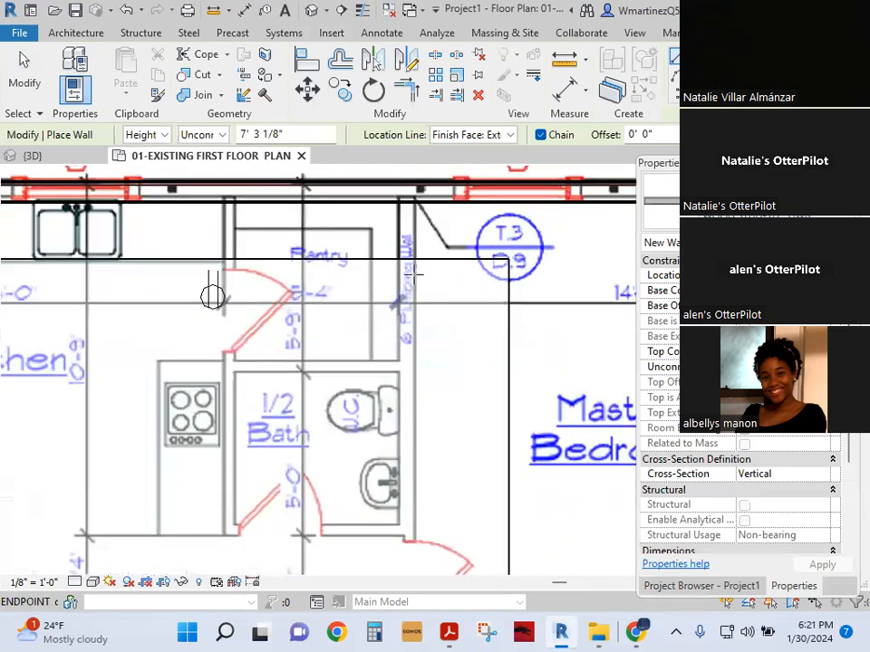
{"action": "scroll", "coordinate": [417, 219], "scroll_direction": "down", "scroll_amount": 2}
{"action": "left_click", "coordinate": [417, 220]}
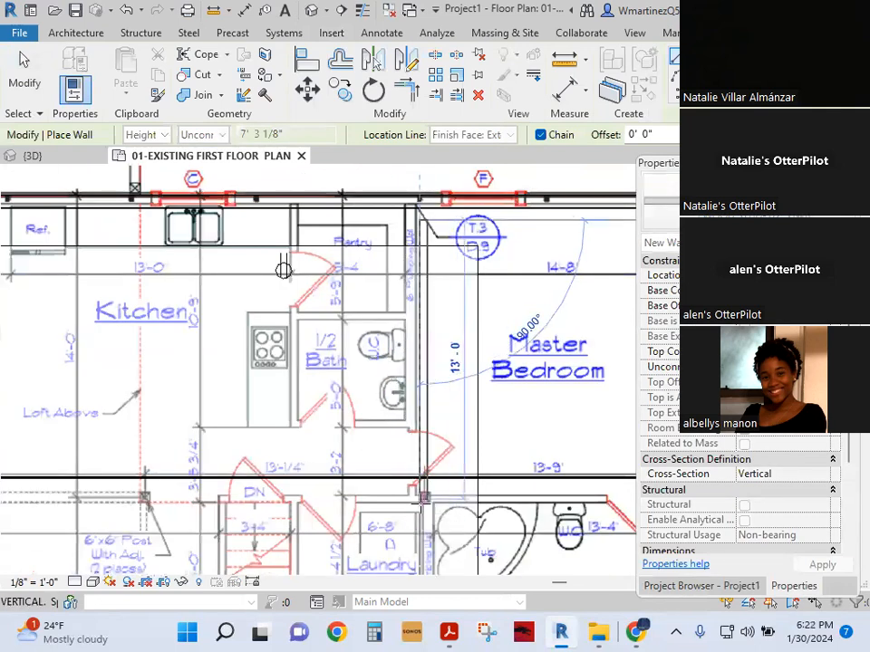
{"action": "key", "text": "Escape"}
{"action": "key", "text": "Escape"}
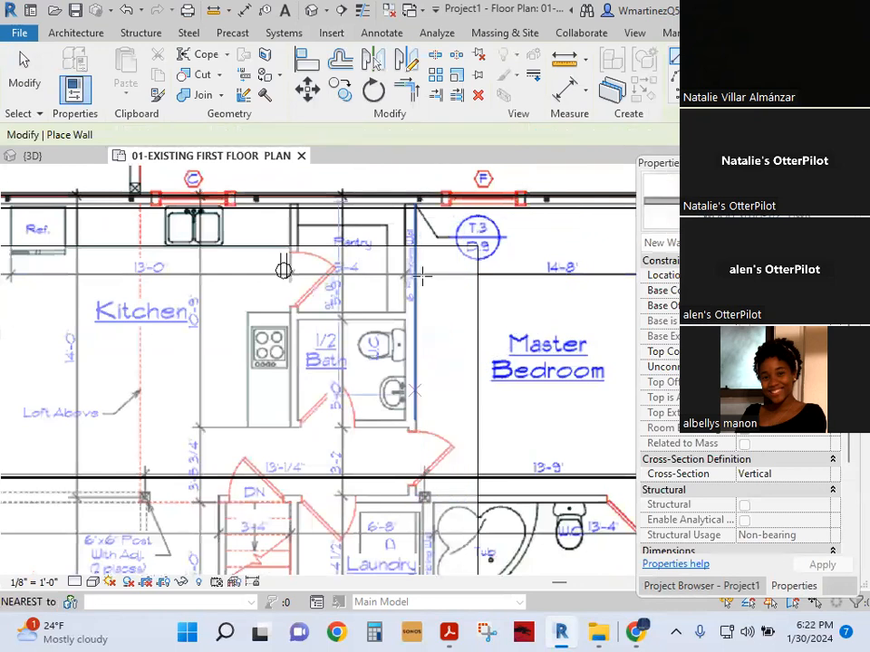
Step: Place interior walls by picking the plan image's lines for the plumbing wall and the half bath's upper, left and lower walls
{"action": "scroll", "coordinate": [421, 277], "scroll_direction": "up", "scroll_amount": 3}
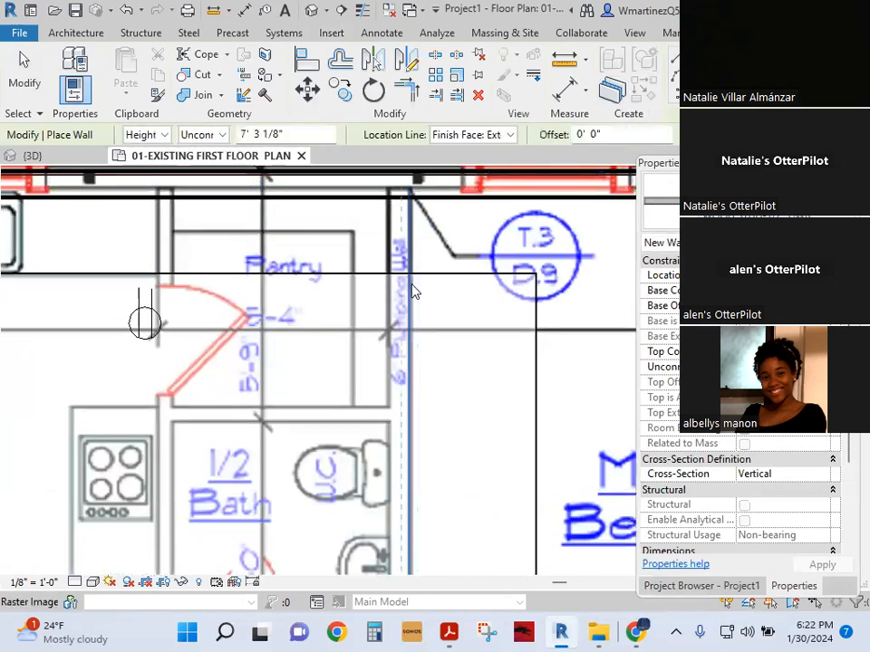
{"action": "left_click", "coordinate": [413, 290]}
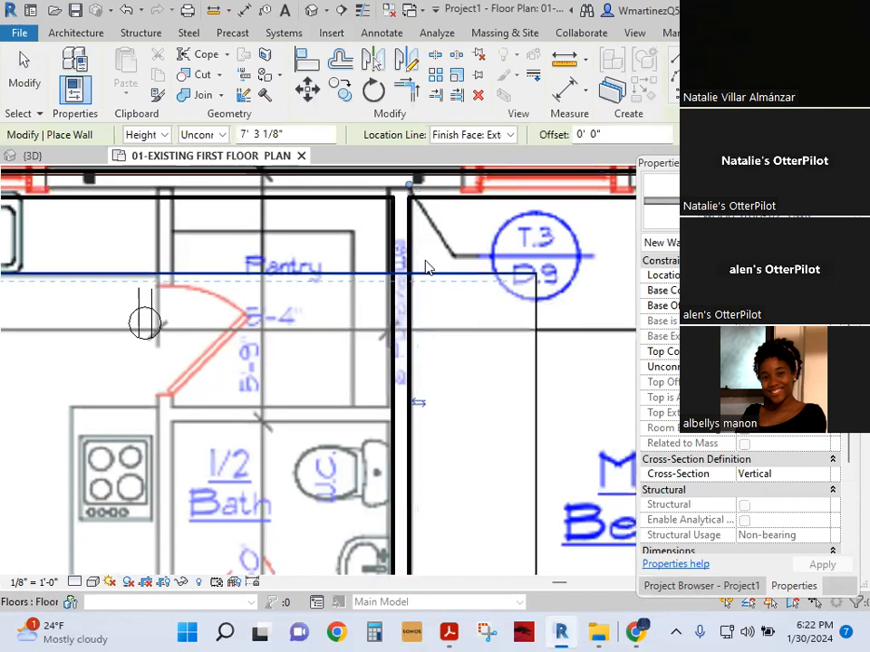
{"action": "scroll", "coordinate": [421, 270], "scroll_direction": "down", "scroll_amount": 2}
{"action": "left_click", "coordinate": [365, 369]}
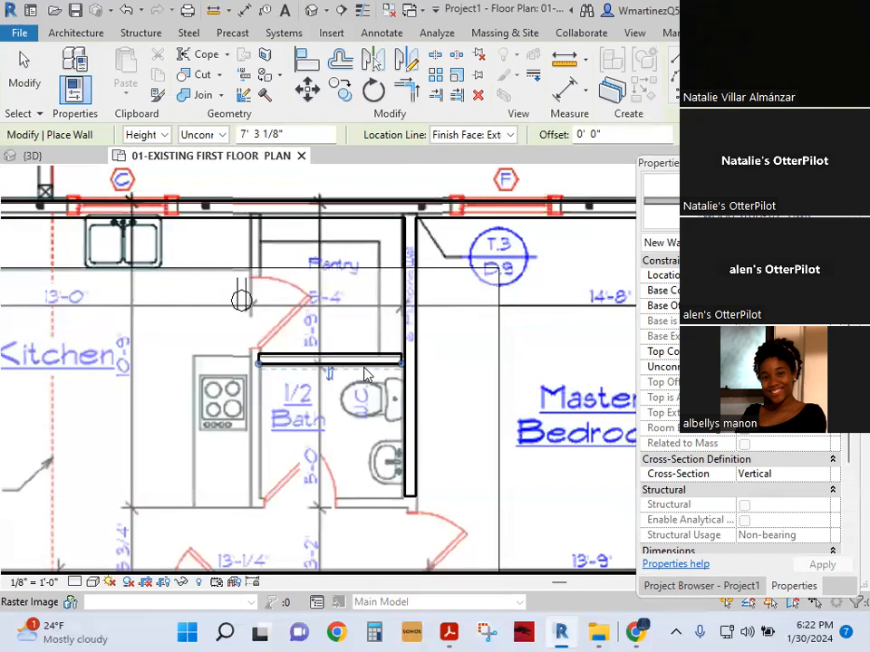
{"action": "left_click", "coordinate": [260, 412]}
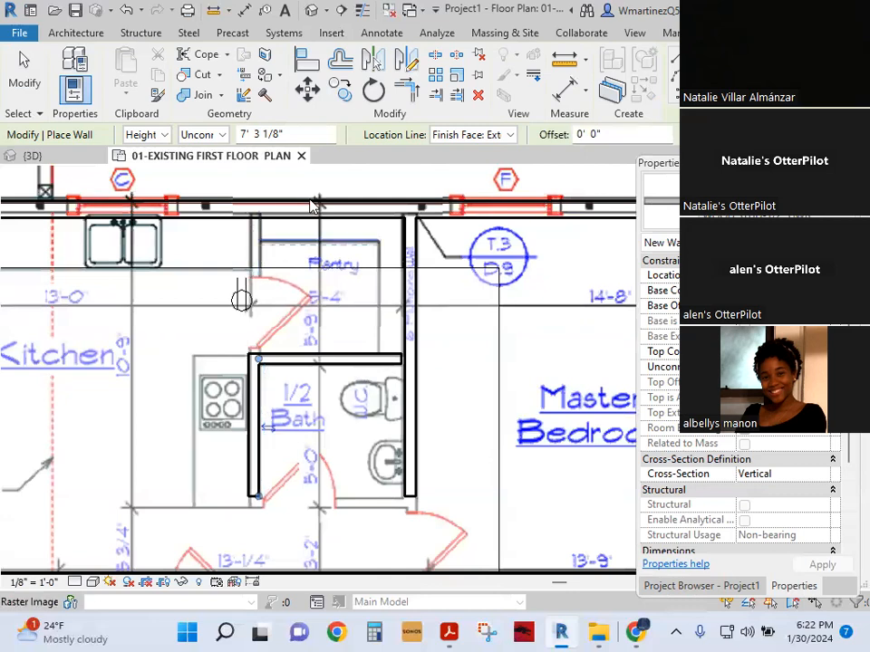
{"action": "scroll", "coordinate": [310, 200], "scroll_direction": "down", "scroll_amount": 2}
{"action": "left_click", "coordinate": [351, 401]}
Step: Place an interior wall by picking the plan image's line between the Master Bedroom and Master Bath, above the tub and toilet
{"action": "middle_click_drag", "start_coordinate": [417, 414], "coordinate": [312, 289]}
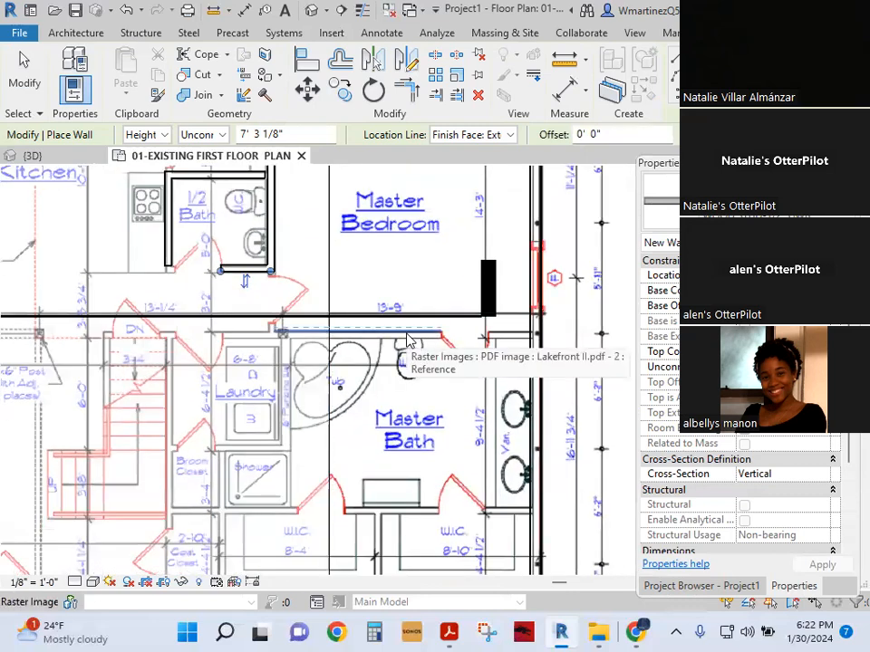
{"action": "scroll", "coordinate": [406, 343], "scroll_direction": "up", "scroll_amount": 3}
{"action": "scroll", "coordinate": [401, 345], "scroll_direction": "up", "scroll_amount": 4}
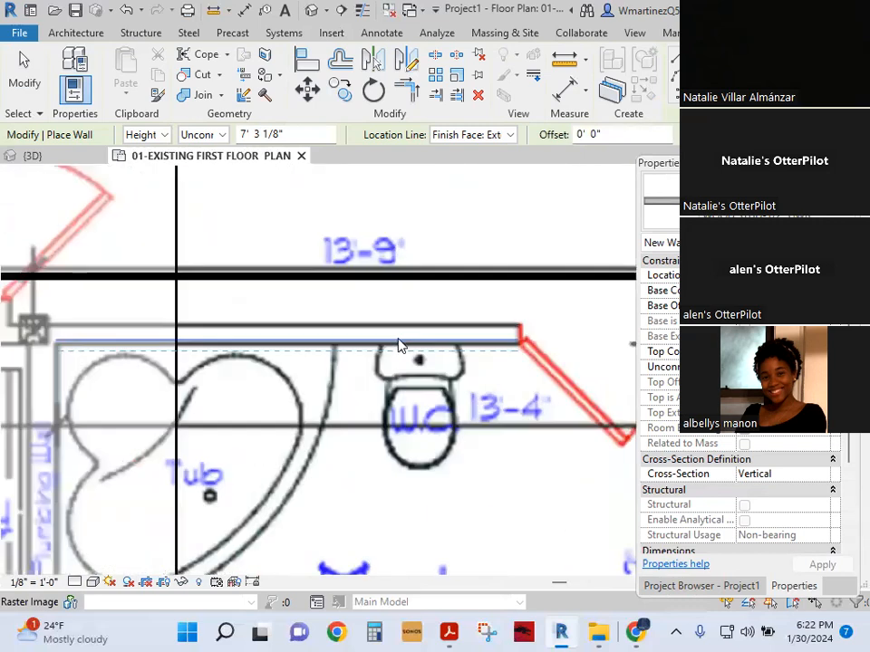
{"action": "left_click", "coordinate": [395, 351]}
{"action": "scroll", "coordinate": [396, 346], "scroll_direction": "down", "scroll_amount": 5}
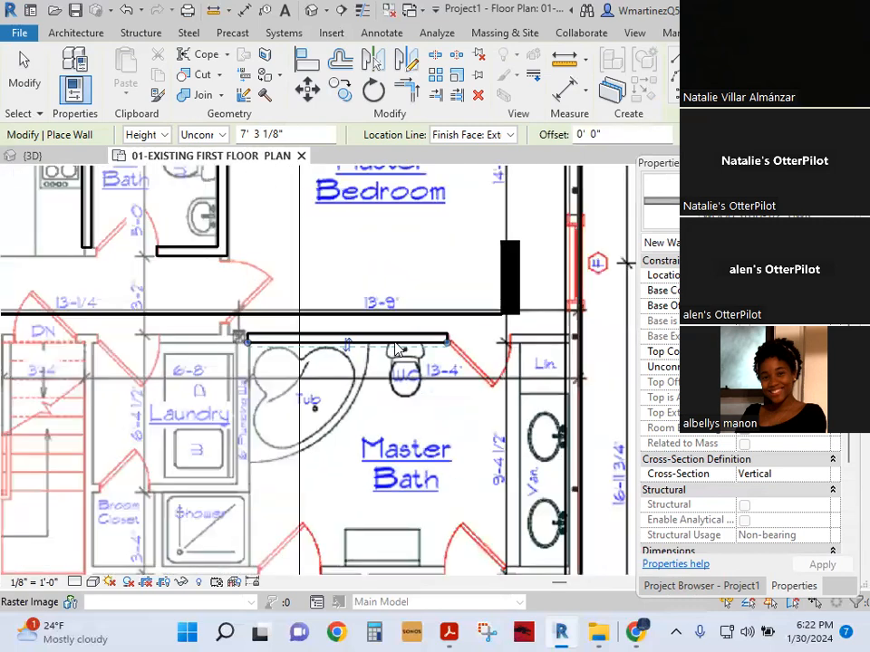
Step: Extend the wall between Master Bedroom and Master Bath to the modeled right exterior wall and the far side of the stairs
{"action": "key", "text": "Escape"}
{"action": "left_click", "coordinate": [399, 340]}
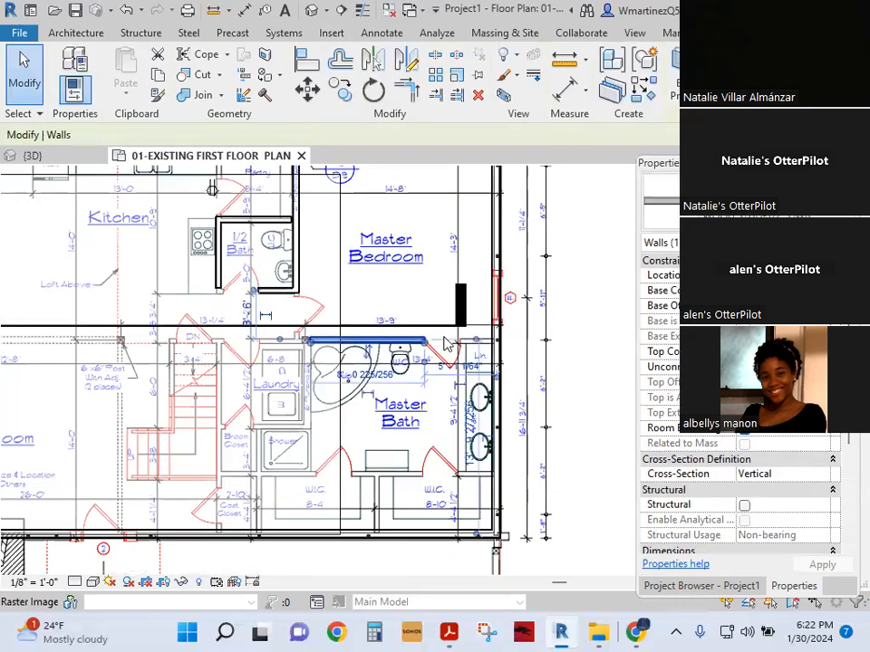
{"action": "left_click_drag", "start_coordinate": [424, 341], "coordinate": [496, 342]}
{"action": "middle_click_drag", "start_coordinate": [294, 349], "coordinate": [470, 359]}
{"action": "left_click_drag", "start_coordinate": [487, 351], "coordinate": [348, 350]}
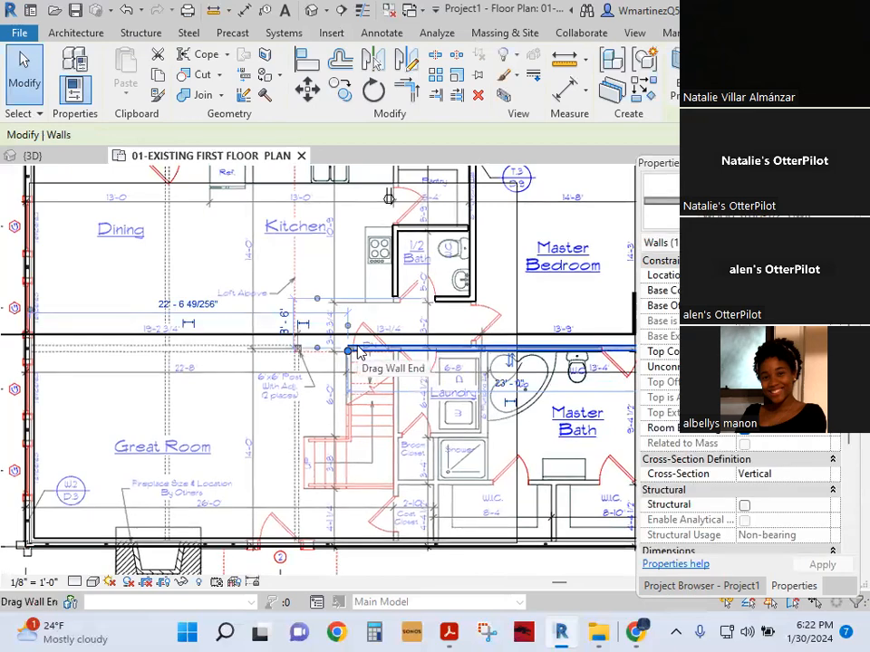
{"action": "scroll", "coordinate": [354, 355], "scroll_direction": "up", "scroll_amount": 3}
{"action": "key", "text": "Escape"}
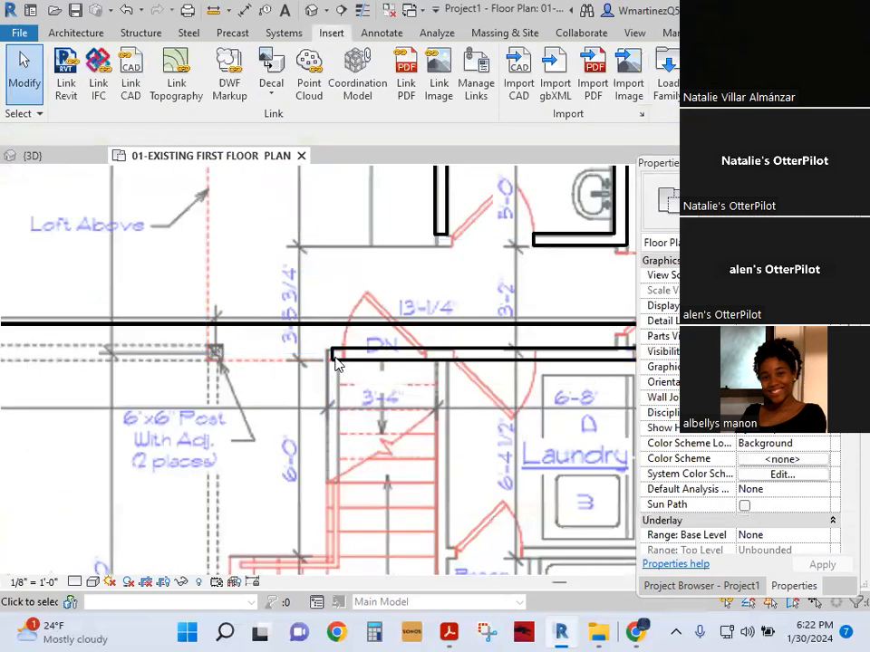
{"action": "left_click", "coordinate": [335, 360]}
{"action": "key", "text": "Escape"}
{"action": "scroll", "coordinate": [304, 362], "scroll_direction": "down", "scroll_amount": 3}
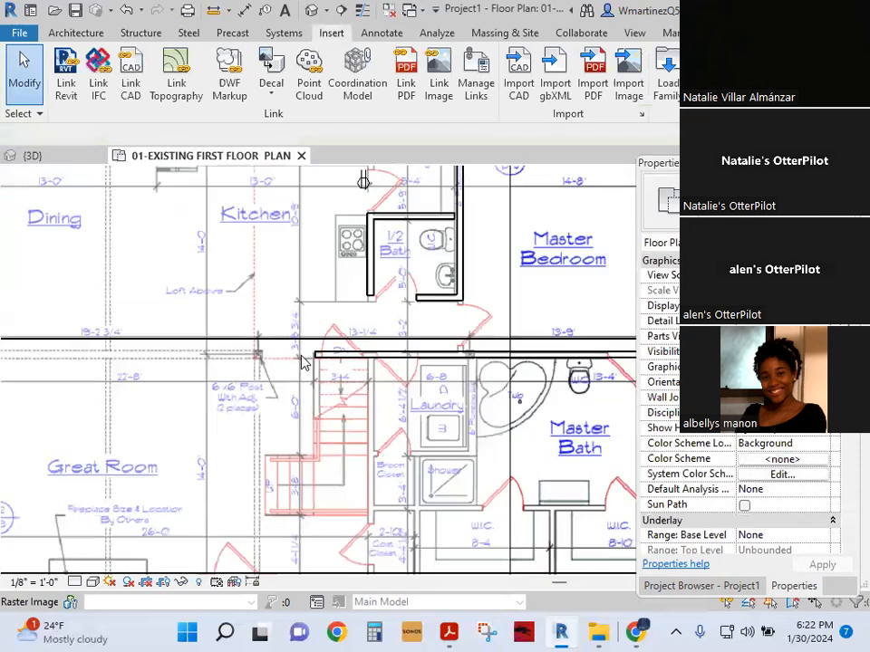
Step: Extend the half bath's lower wall to meet its left wall, and its upper wall to meet the plumbing wall
{"action": "middle_click_drag", "start_coordinate": [373, 342], "coordinate": [355, 453]}
{"action": "left_click", "coordinate": [423, 412]}
{"action": "left_click", "coordinate": [353, 385]}
{"action": "key", "text": "Escape"}
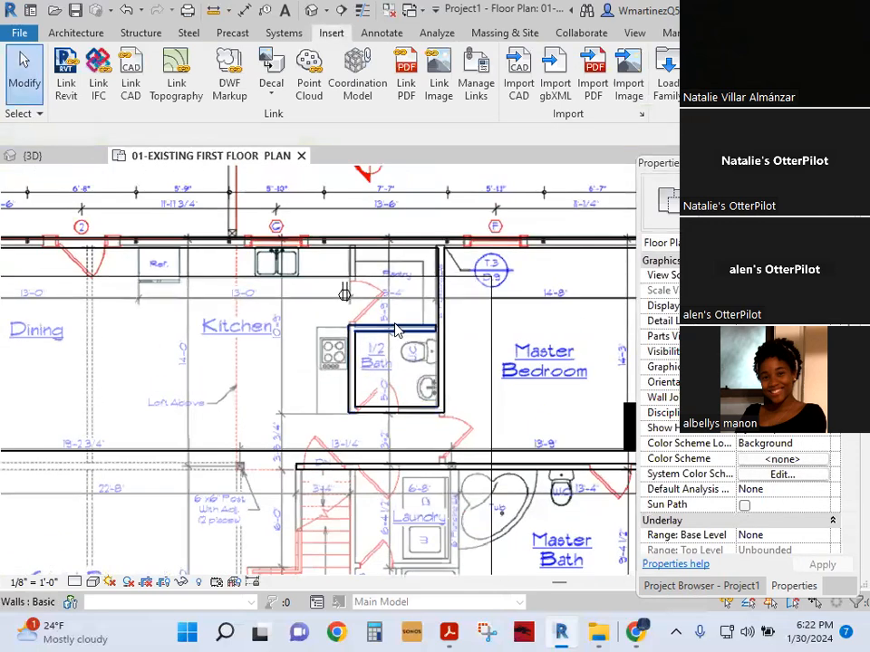
{"action": "left_click", "coordinate": [395, 330]}
{"action": "left_click_drag", "start_coordinate": [435, 329], "coordinate": [441, 329]}
{"action": "key", "text": "Escape"}
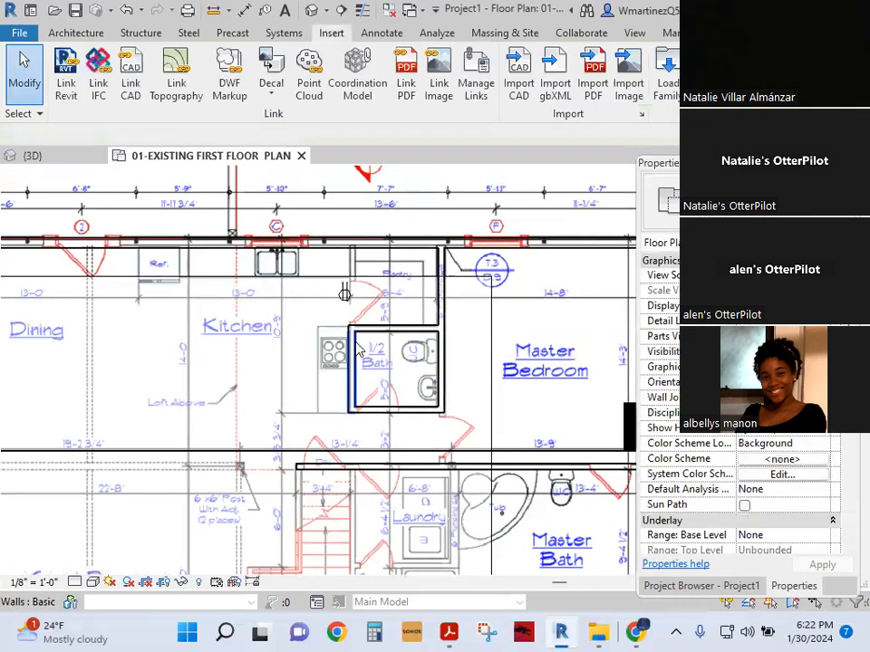
Step: Extend the half bath's left wall past the Pantry up to the upper exterior wall
{"action": "left_click", "coordinate": [352, 358]}
{"action": "left_click_drag", "start_coordinate": [351, 328], "coordinate": [358, 249]}
{"action": "key", "text": "Escape"}
{"action": "scroll", "coordinate": [358, 254], "scroll_direction": "down", "scroll_amount": 3}
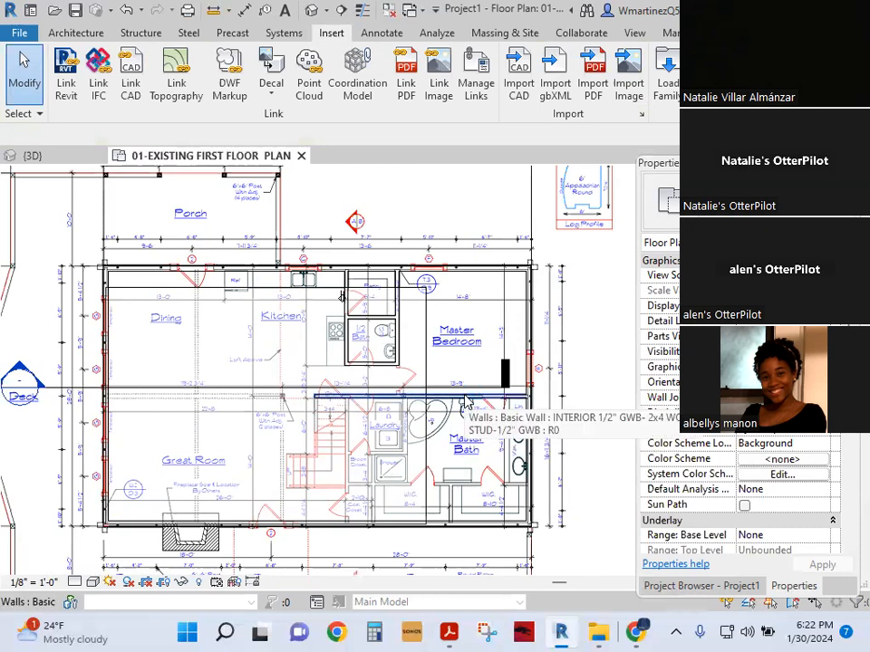
Step: Examine the whole first floor sheet image and how the modeled walls sit on its plan
{"action": "scroll", "coordinate": [465, 402], "scroll_direction": "down", "scroll_amount": 5}
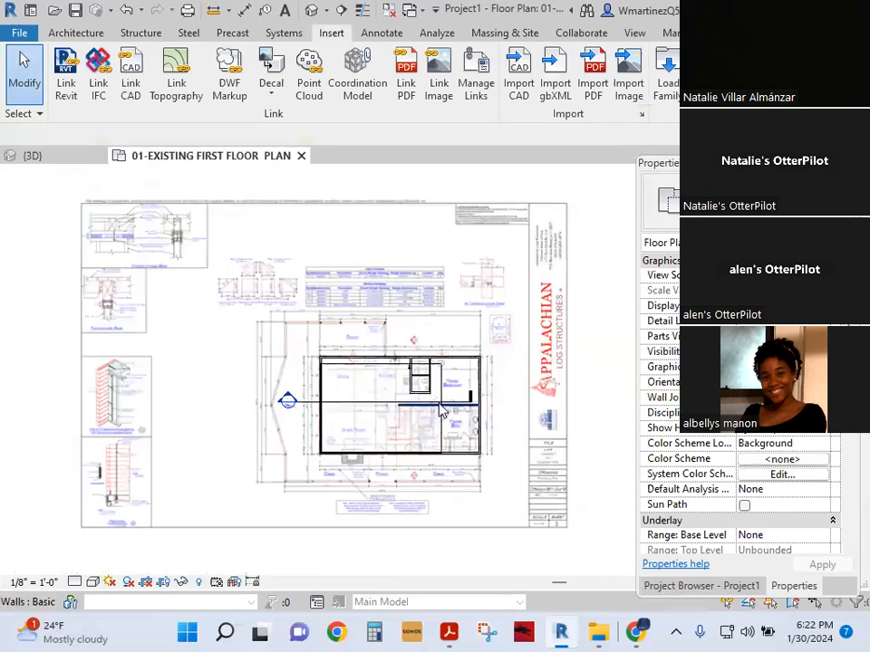
{"action": "left_click", "coordinate": [270, 403]}
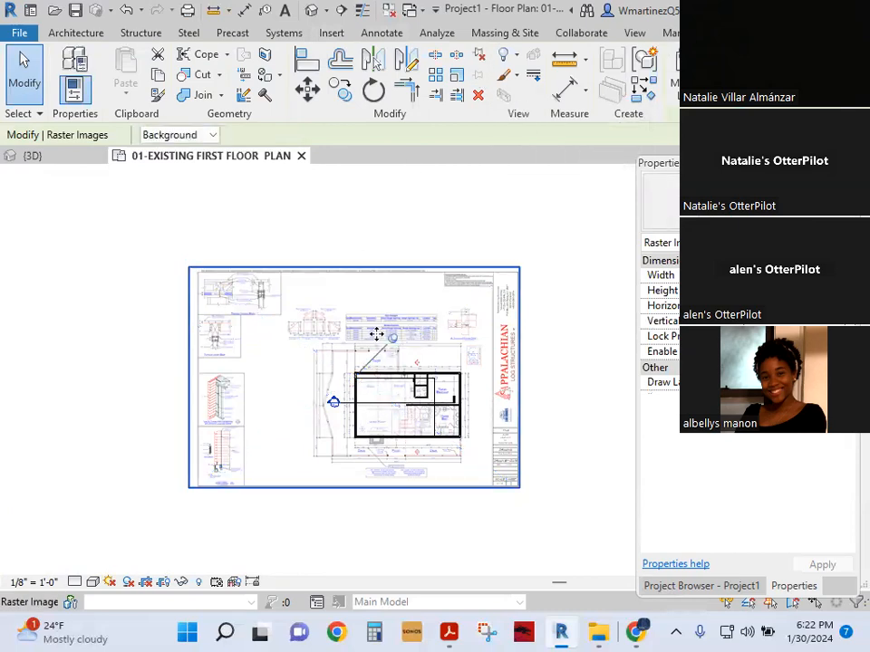
{"action": "scroll", "coordinate": [453, 417], "scroll_direction": "up", "scroll_amount": 4}
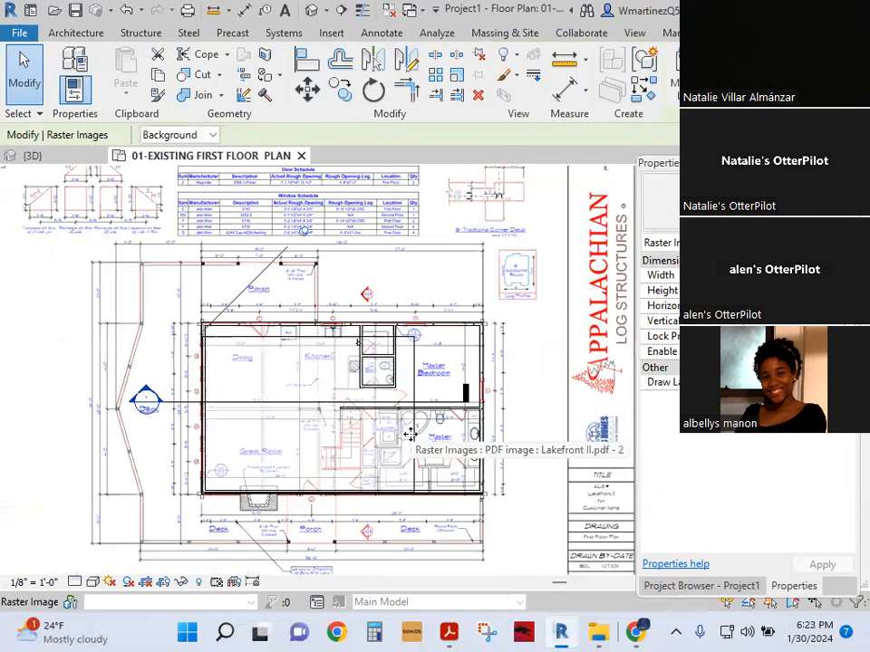
{"action": "scroll", "coordinate": [396, 466], "scroll_direction": "up", "scroll_amount": 3}
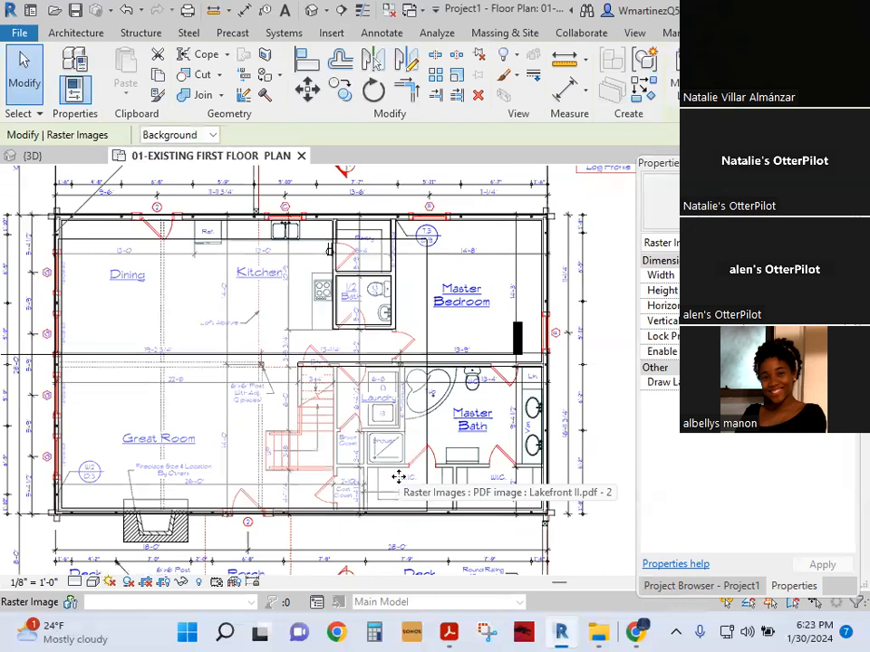
{"action": "scroll", "coordinate": [399, 478], "scroll_direction": "down", "scroll_amount": 6}
{"action": "key", "text": "Escape"}
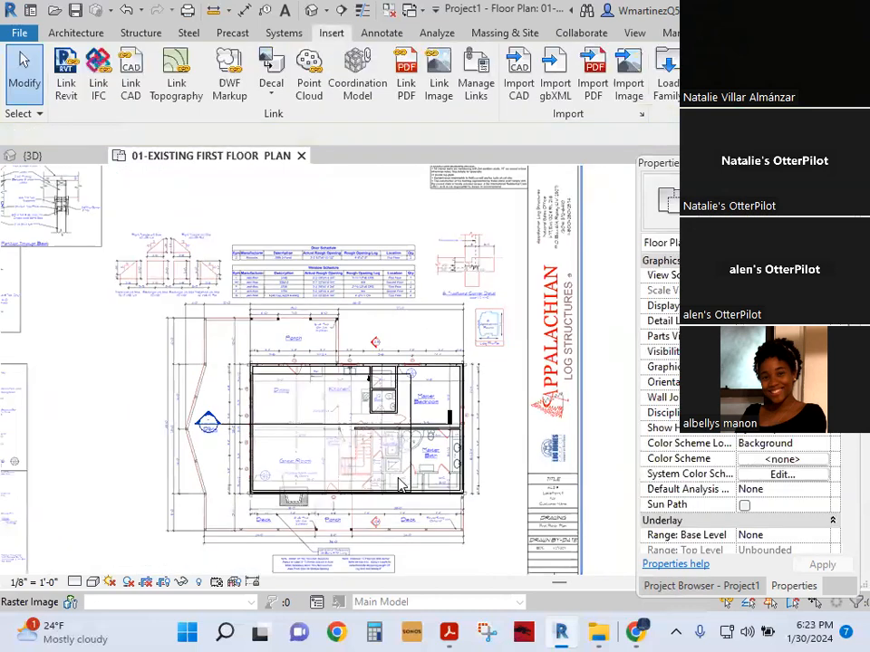
{"action": "scroll", "coordinate": [328, 492], "scroll_direction": "up", "scroll_amount": 3}
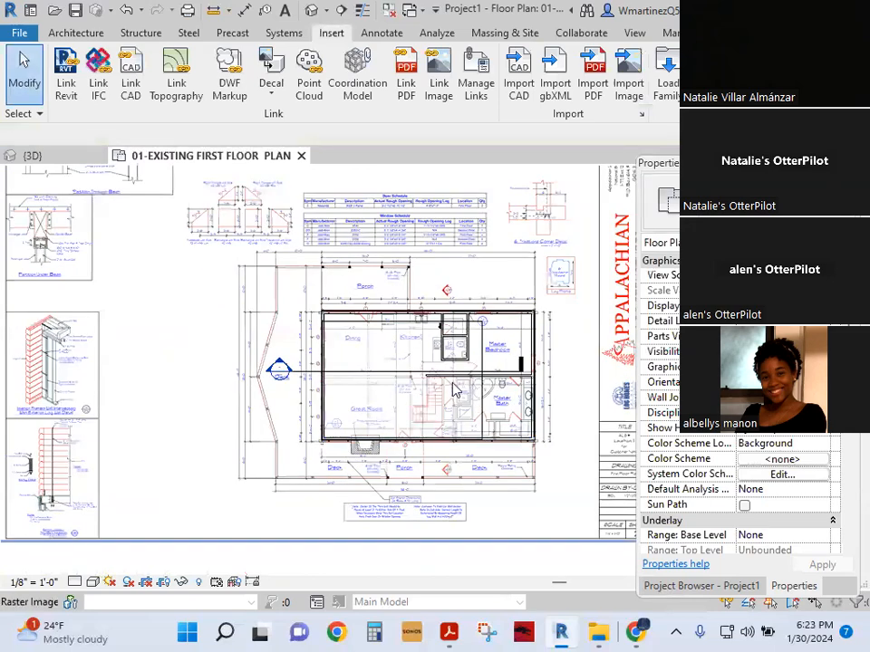
{"action": "scroll", "coordinate": [452, 386], "scroll_direction": "down", "scroll_amount": 2}
Step: Switch to Lakefront II.pdf in Acrobat, examine the front, left, right and rear elevations on its elevation sheet, and return to Revit
{"action": "left_click", "coordinate": [451, 633]}
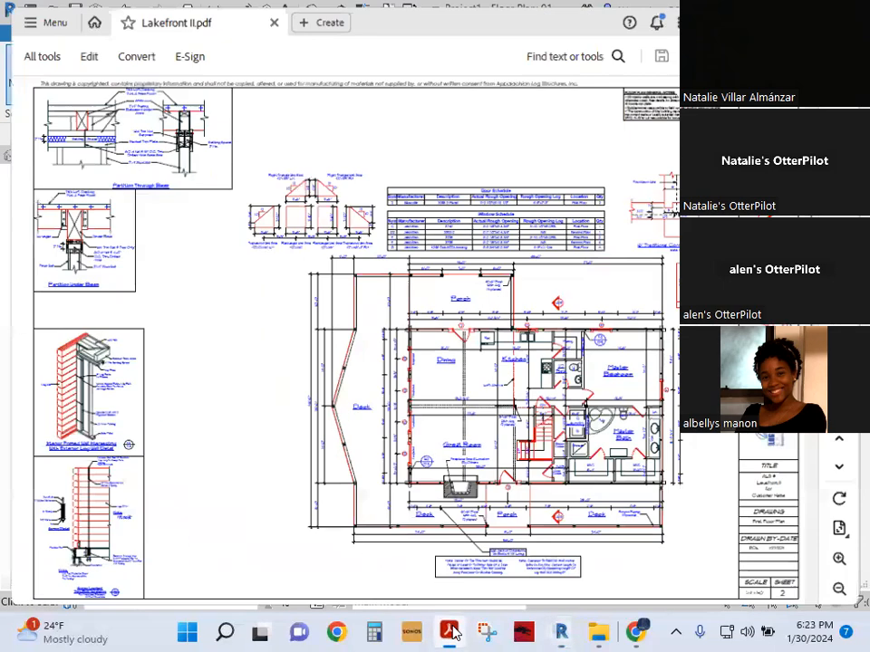
{"action": "scroll", "coordinate": [214, 163], "scroll_direction": "up", "scroll_amount": 1}
{"action": "scroll", "coordinate": [217, 172], "scroll_direction": "up", "scroll_amount": 5, "text": "ctrl"}
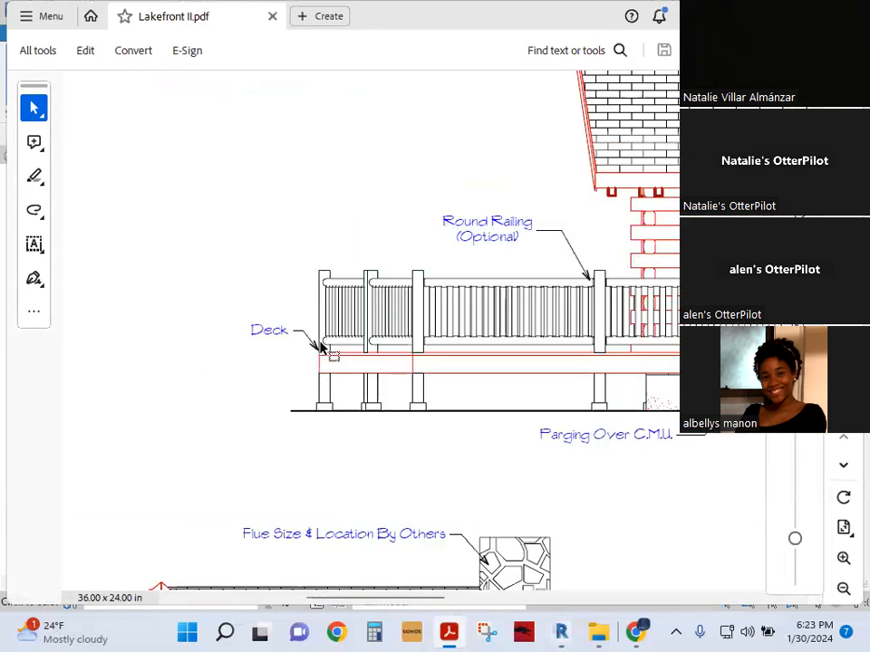
{"action": "scroll", "coordinate": [321, 415], "scroll_direction": "down", "scroll_amount": 5, "text": "ctrl"}
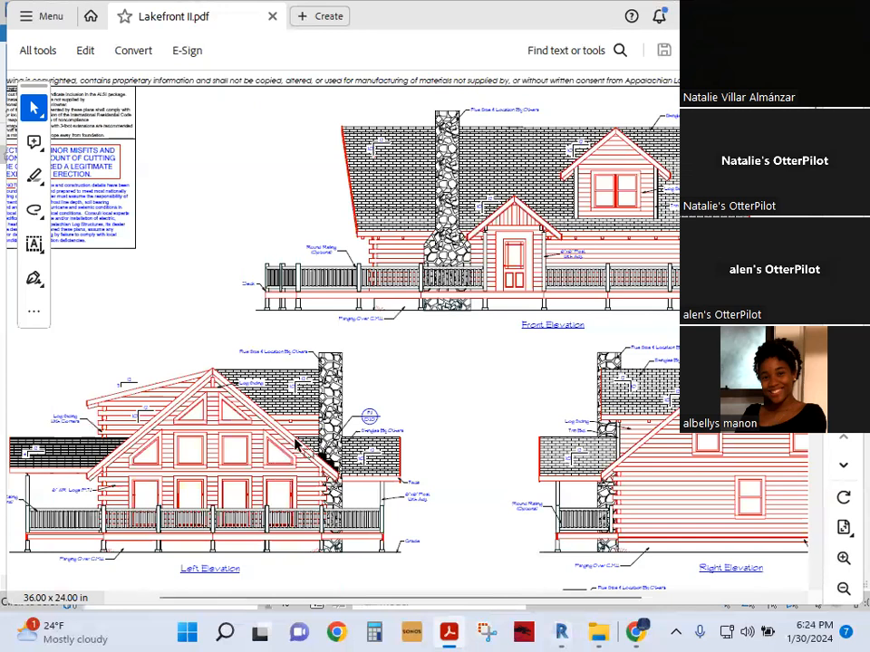
{"action": "scroll", "coordinate": [297, 443], "scroll_direction": "down", "scroll_amount": 2, "text": "ctrl"}
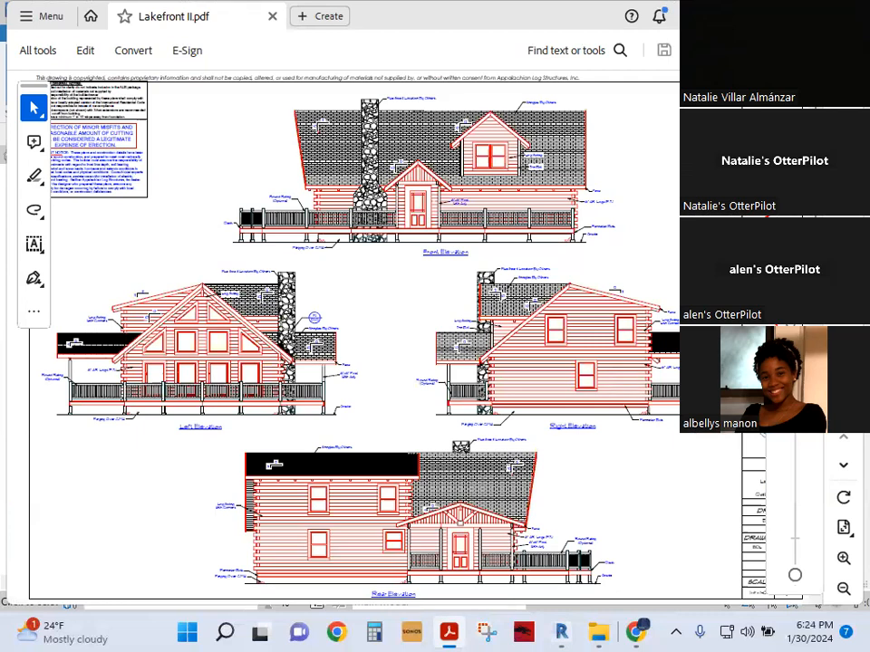
{"action": "left_click", "coordinate": [764, 16]}
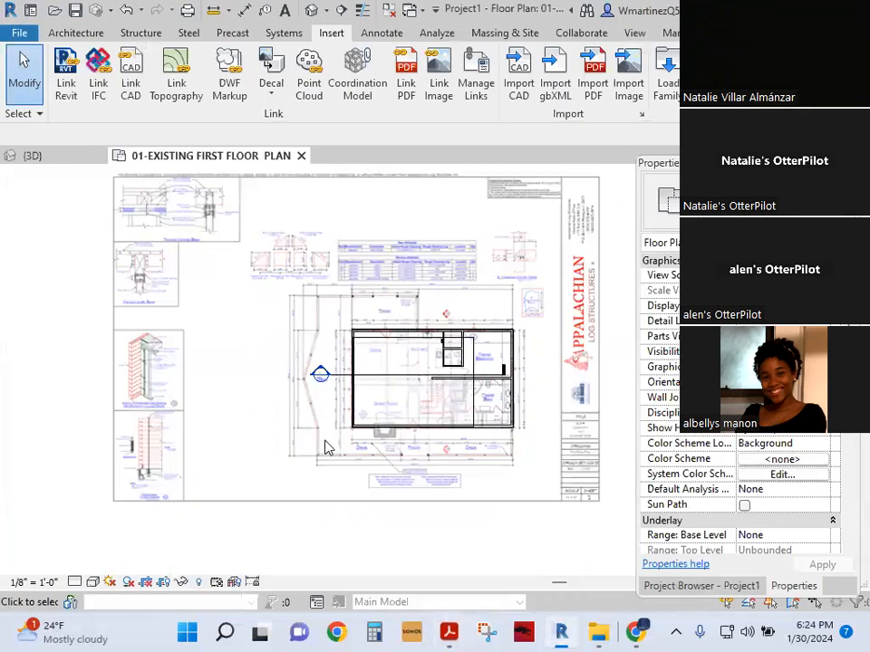
Step: Open the Elevation 2 - a view and remove its view cropping, keeping the crop boundary hidden
{"action": "left_click", "coordinate": [716, 586]}
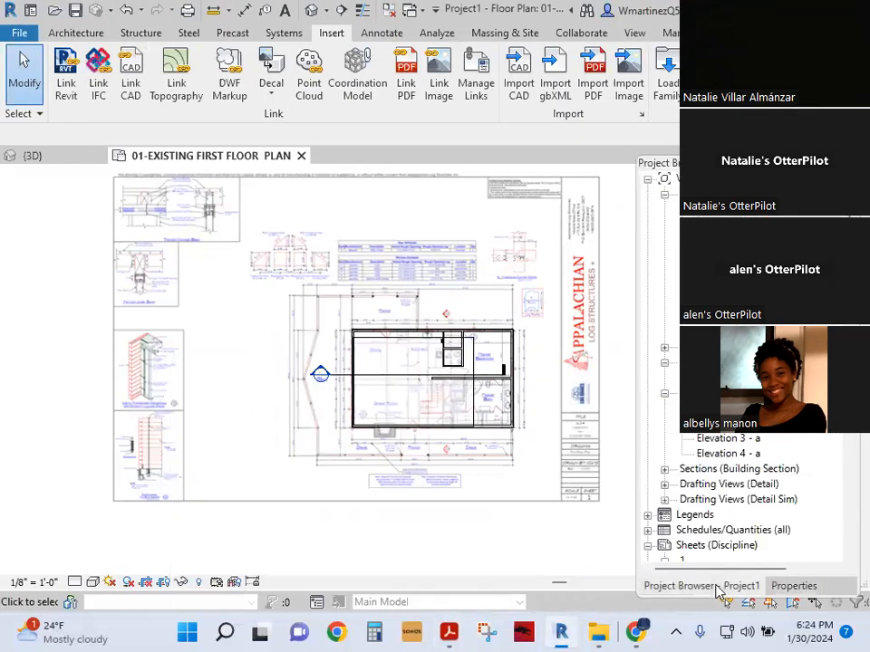
{"action": "double_click", "coordinate": [732, 426]}
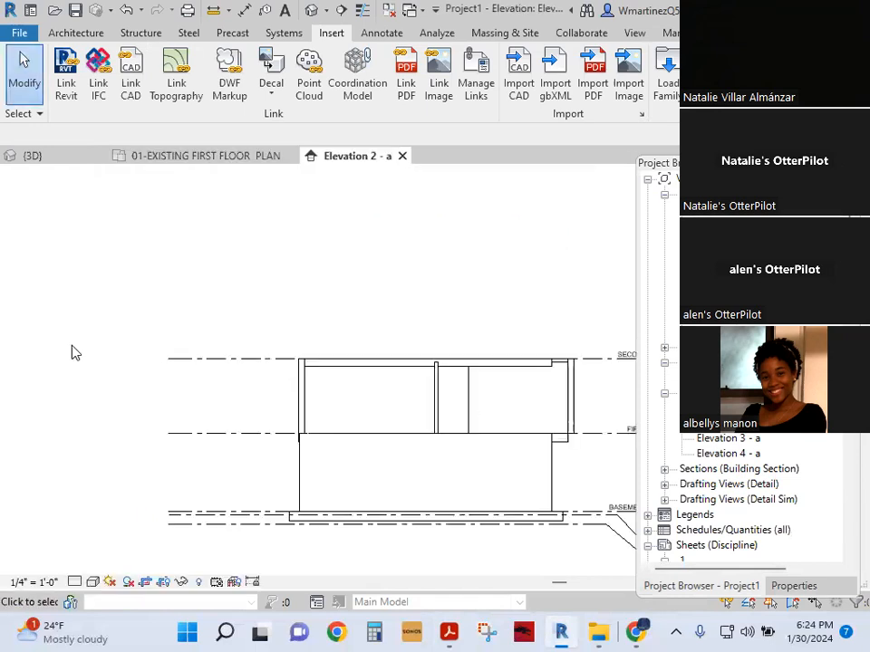
{"action": "scroll", "coordinate": [73, 350], "scroll_direction": "down", "scroll_amount": 2}
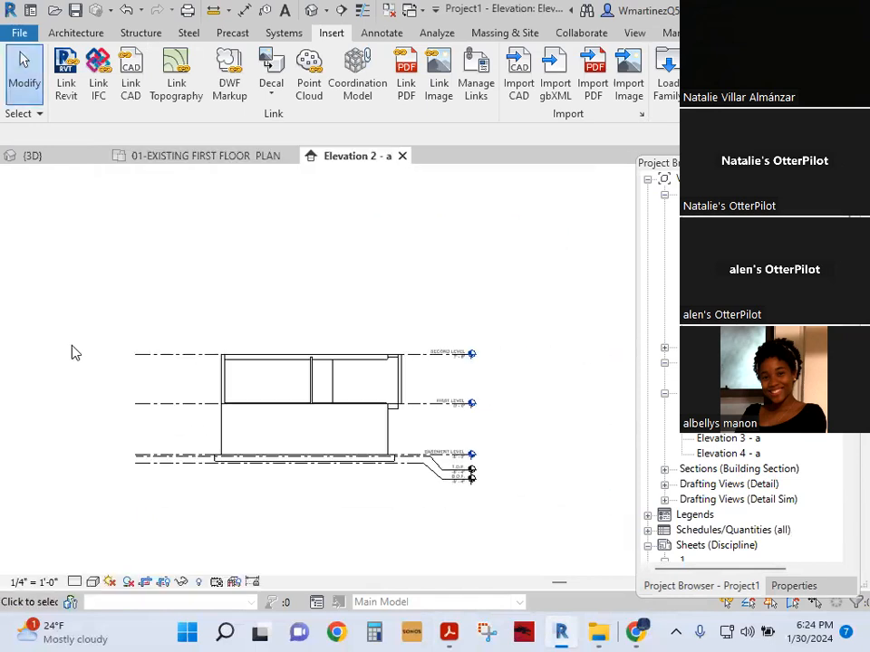
{"action": "left_click", "coordinate": [163, 582]}
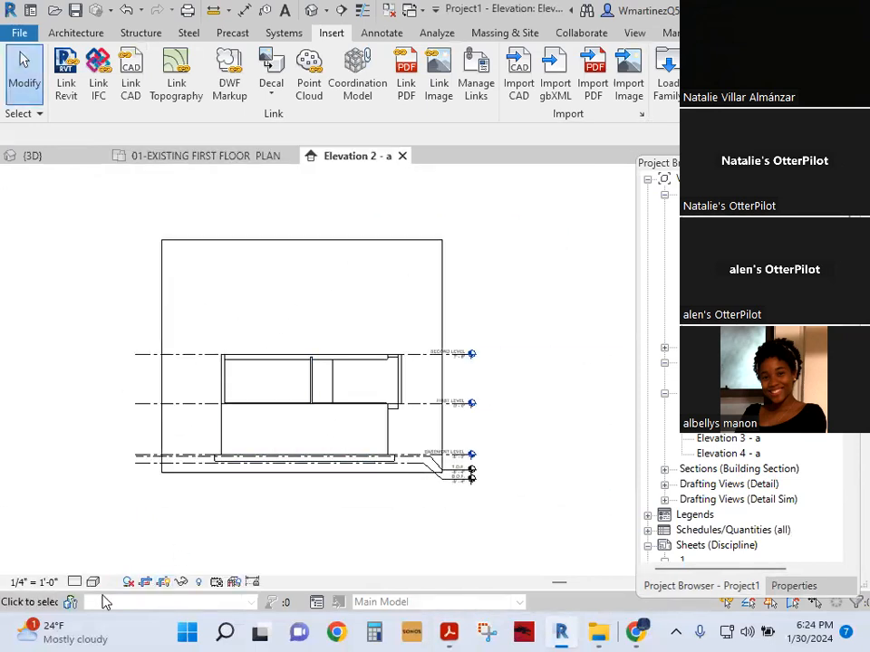
{"action": "left_click", "coordinate": [164, 583]}
{"action": "scroll", "coordinate": [322, 516], "scroll_direction": "down", "scroll_amount": 1}
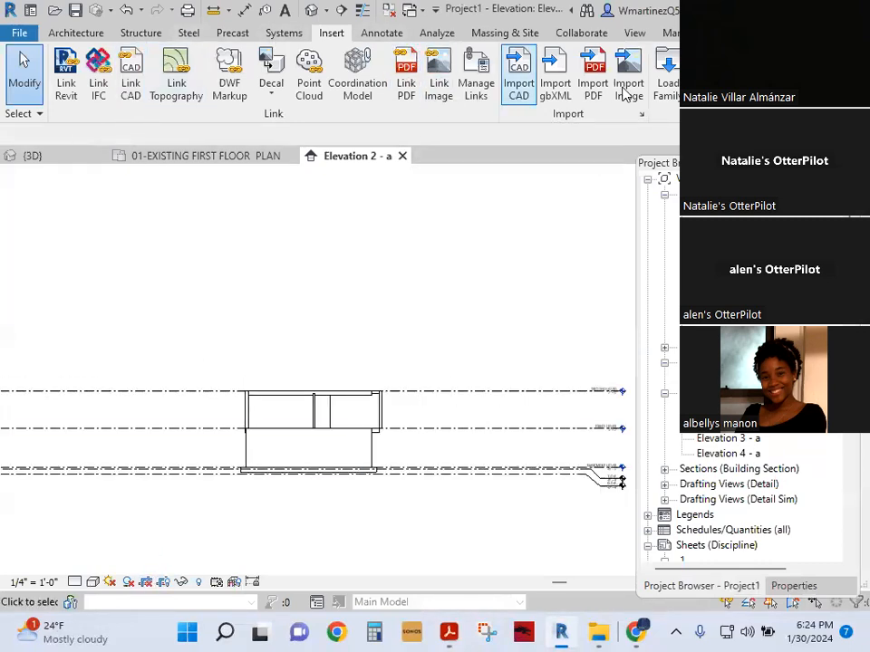
Step: Import page 1 of Lakefront II.pdf at 72 DPI and place it in the elevation, centered above the modeled building
{"action": "left_click", "coordinate": [592, 80]}
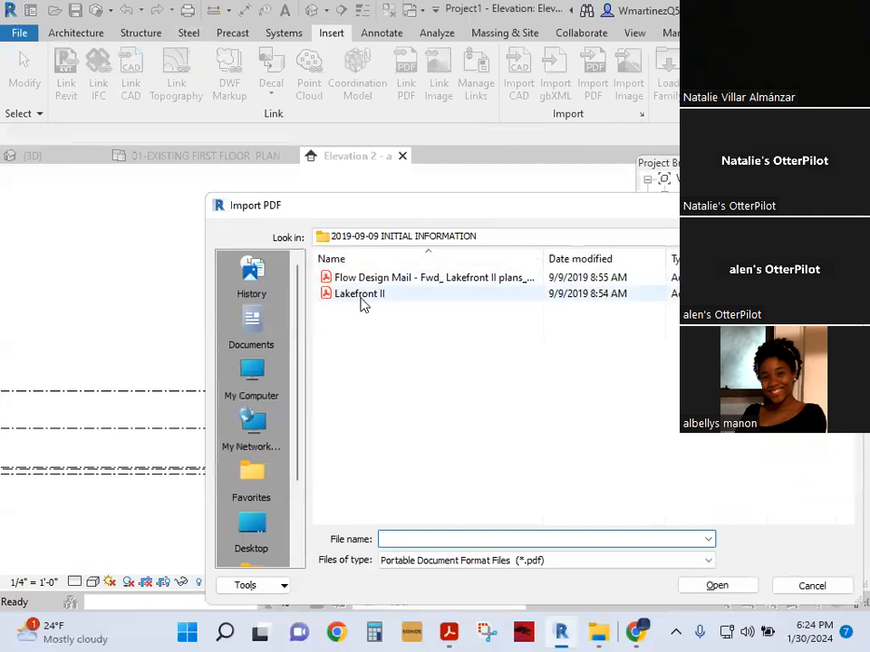
{"action": "left_click", "coordinate": [362, 297]}
{"action": "left_click", "coordinate": [738, 588]}
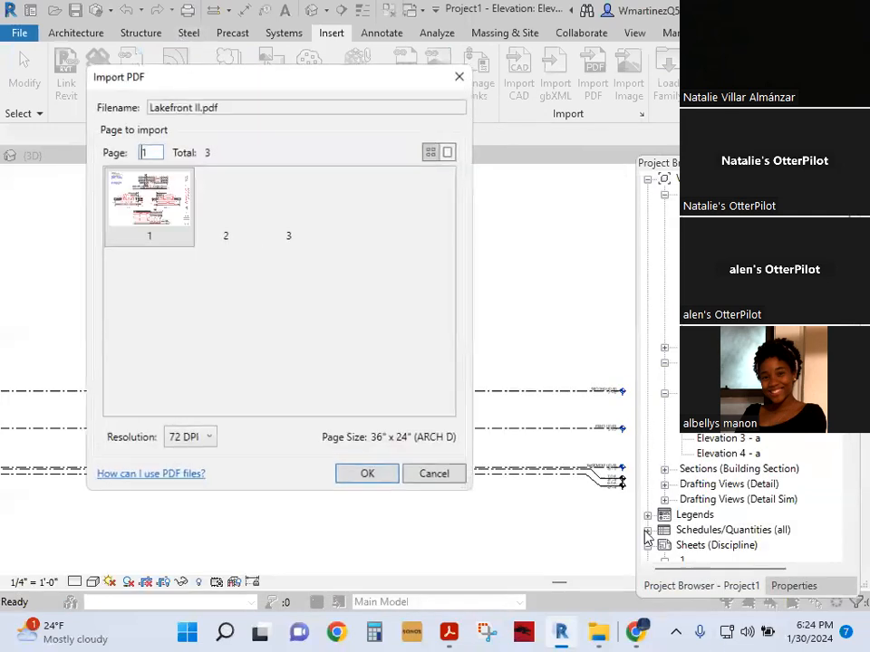
{"action": "left_click", "coordinate": [150, 207]}
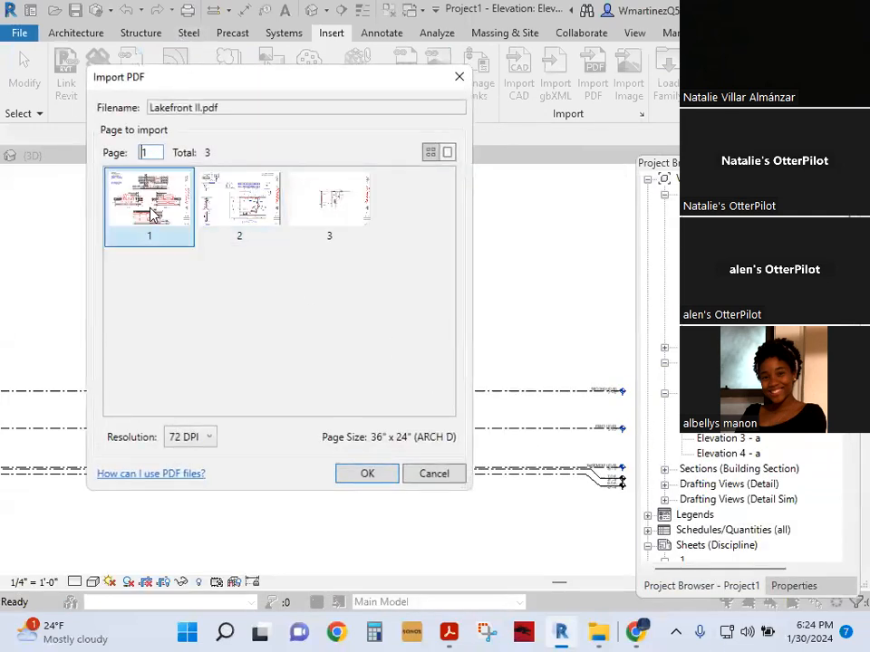
{"action": "left_click", "coordinate": [355, 476]}
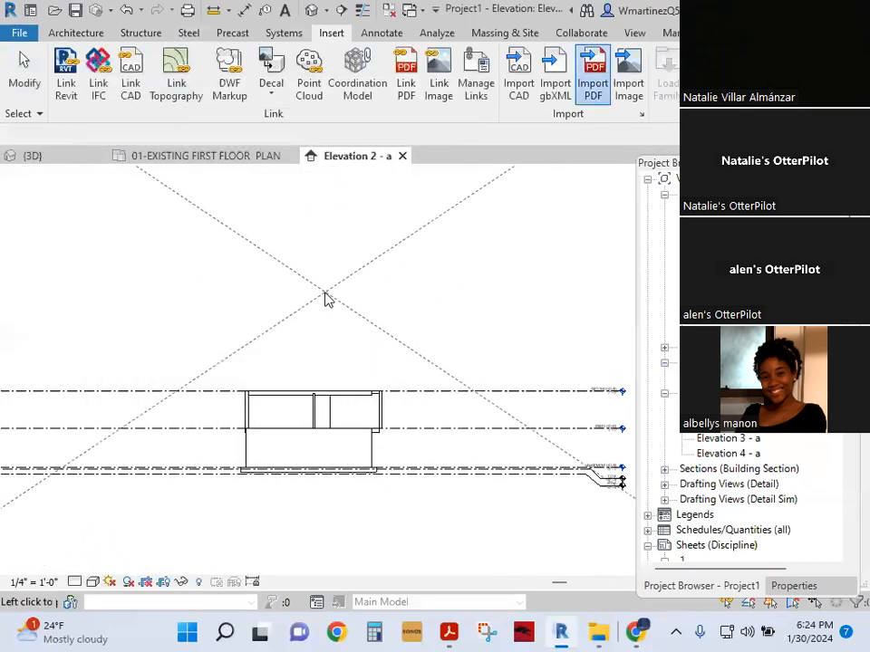
{"action": "left_click", "coordinate": [326, 293]}
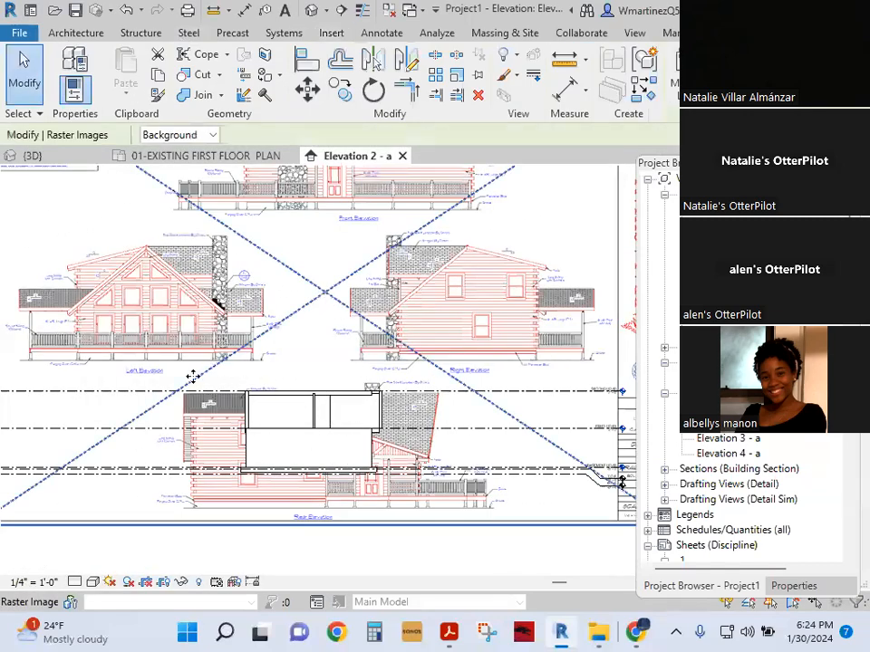
Step: Examine the Left Elevation and Right Elevation drawings on the imported sheet, and return to the 01-EXISTING FIRST FLOOR PLAN view
{"action": "scroll", "coordinate": [281, 408], "scroll_direction": "up", "scroll_amount": 5}
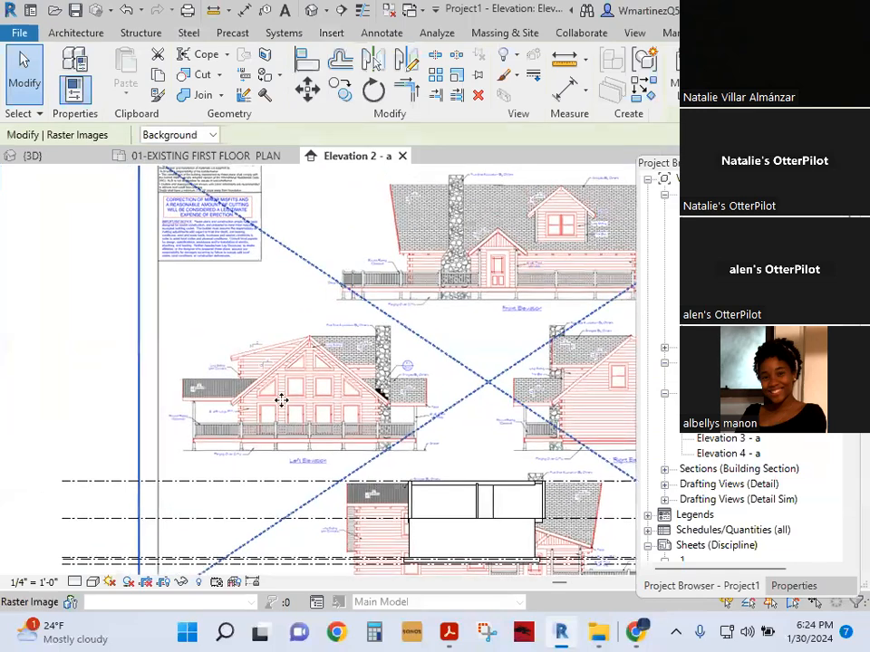
{"action": "scroll", "coordinate": [273, 412], "scroll_direction": "up", "scroll_amount": 1}
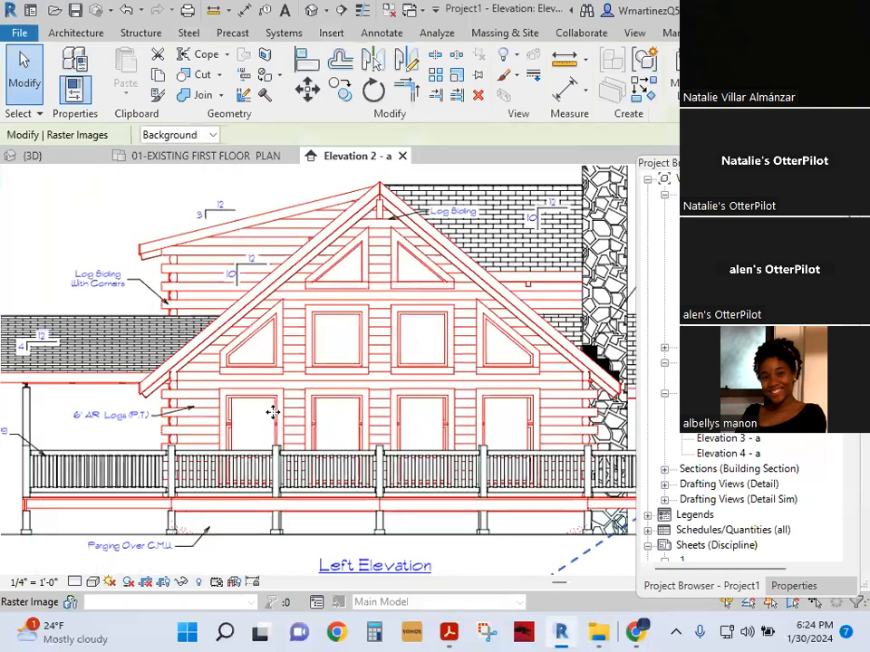
{"action": "scroll", "coordinate": [272, 411], "scroll_direction": "down", "scroll_amount": 3}
{"action": "scroll", "coordinate": [273, 412], "scroll_direction": "down", "scroll_amount": 3}
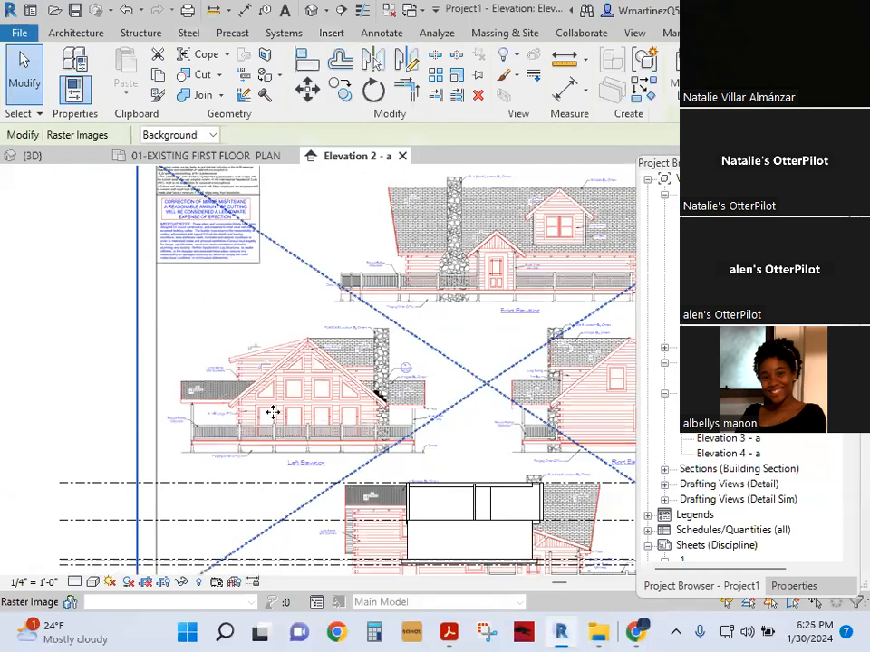
{"action": "middle_click_drag", "start_coordinate": [494, 465], "coordinate": [451, 389]}
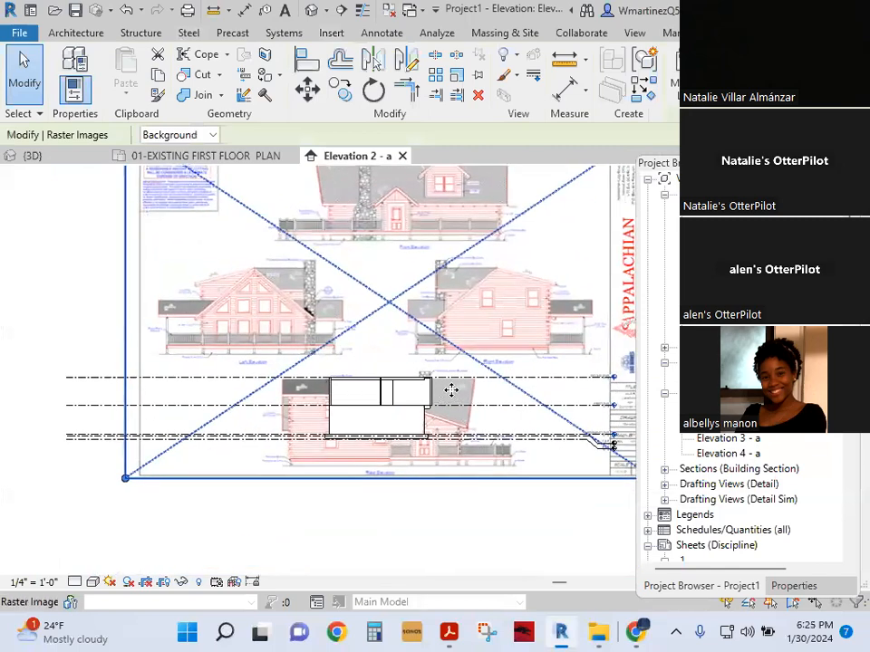
{"action": "scroll", "coordinate": [496, 328], "scroll_direction": "up", "scroll_amount": 4}
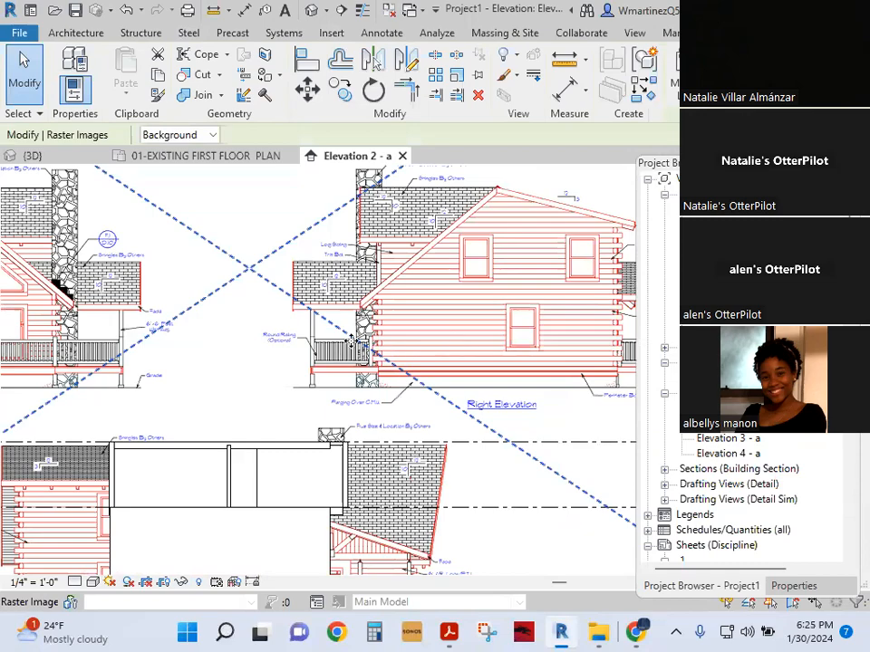
{"action": "scroll", "coordinate": [352, 340], "scroll_direction": "up", "scroll_amount": 2}
{"action": "scroll", "coordinate": [351, 340], "scroll_direction": "down", "scroll_amount": 3}
{"action": "scroll", "coordinate": [545, 301], "scroll_direction": "up", "scroll_amount": 5}
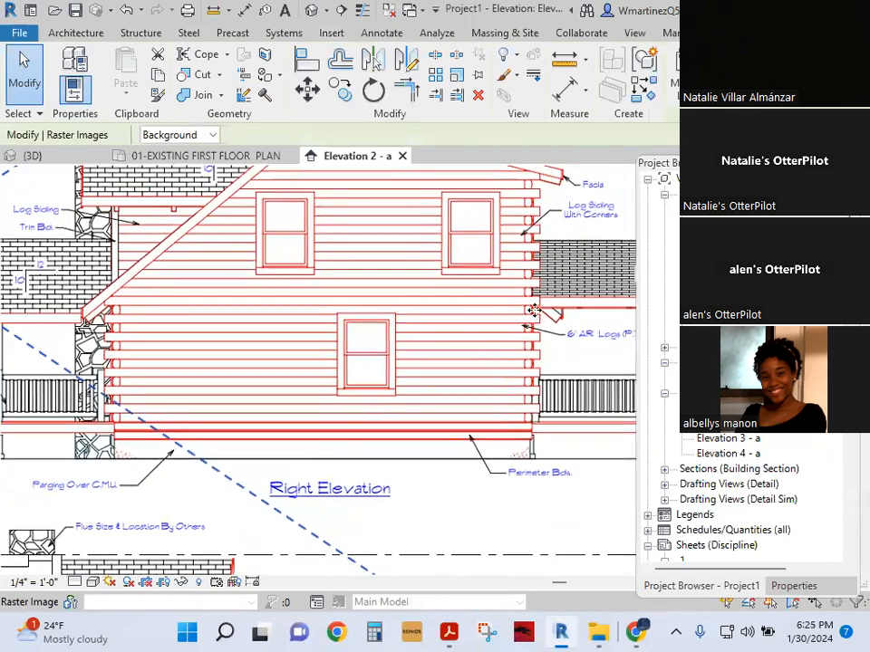
{"action": "left_click", "coordinate": [207, 158]}
{"action": "scroll", "coordinate": [430, 448], "scroll_direction": "up", "scroll_amount": 5}
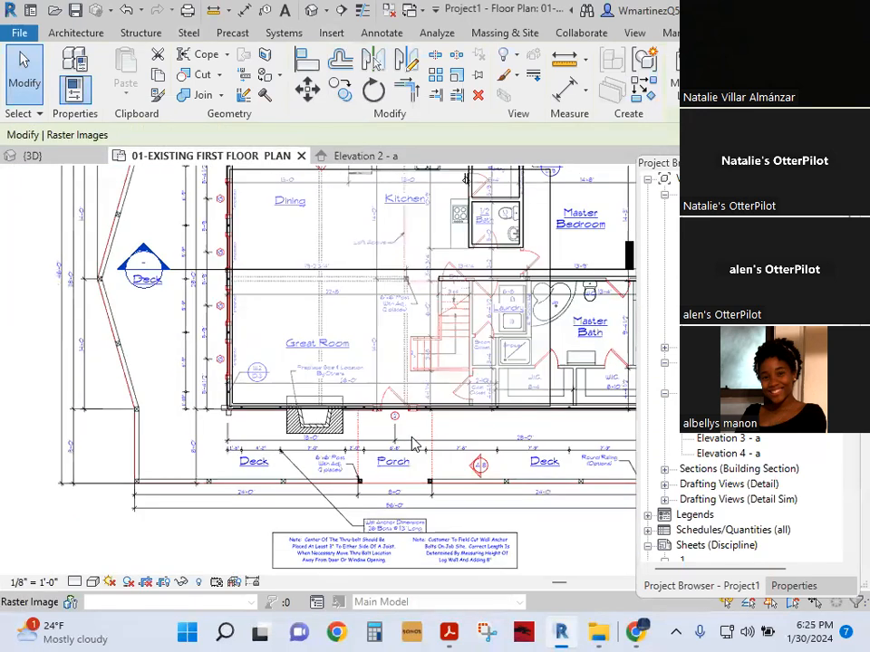
Step: In the floor plan, measure the building's overall depth between its two long exterior walls, without keeping the dimension
{"action": "middle_click_drag", "start_coordinate": [193, 276], "coordinate": [303, 495]}
{"action": "key", "text": "d"}
{"action": "key", "text": "i"}
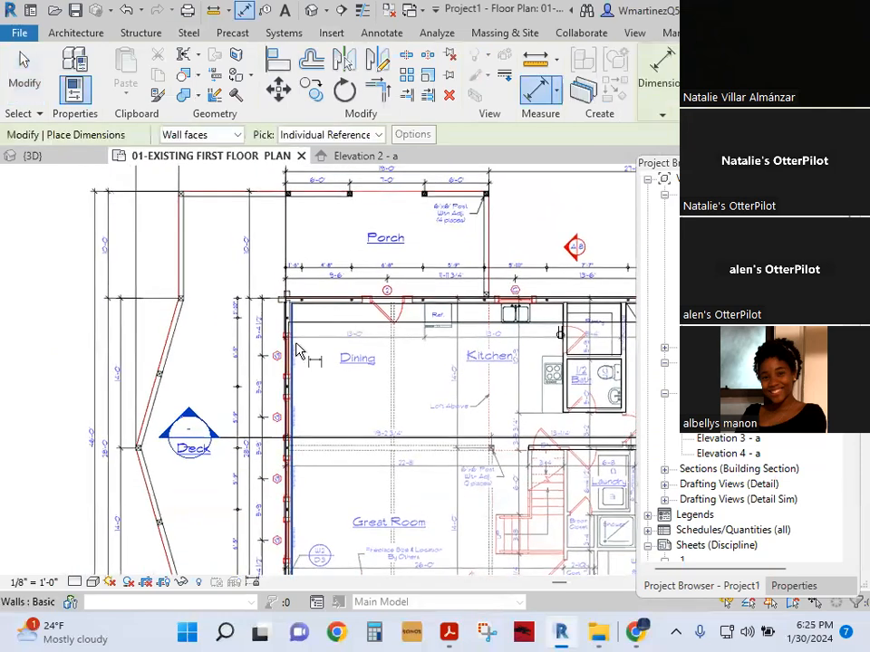
{"action": "scroll", "coordinate": [313, 326], "scroll_direction": "down", "scroll_amount": 2}
{"action": "scroll", "coordinate": [308, 517], "scroll_direction": "up", "scroll_amount": 5}
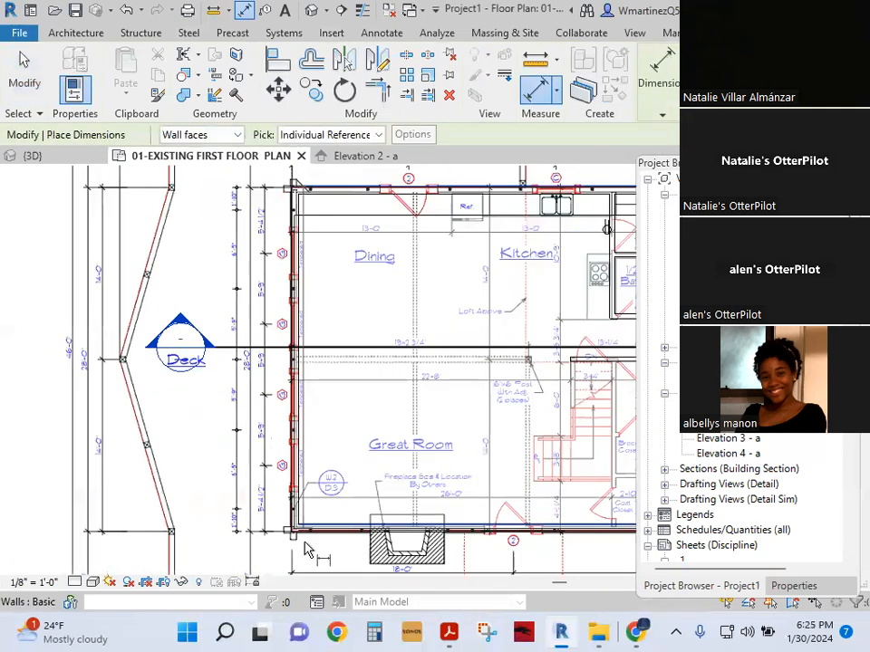
{"action": "scroll", "coordinate": [319, 536], "scroll_direction": "down", "scroll_amount": 2}
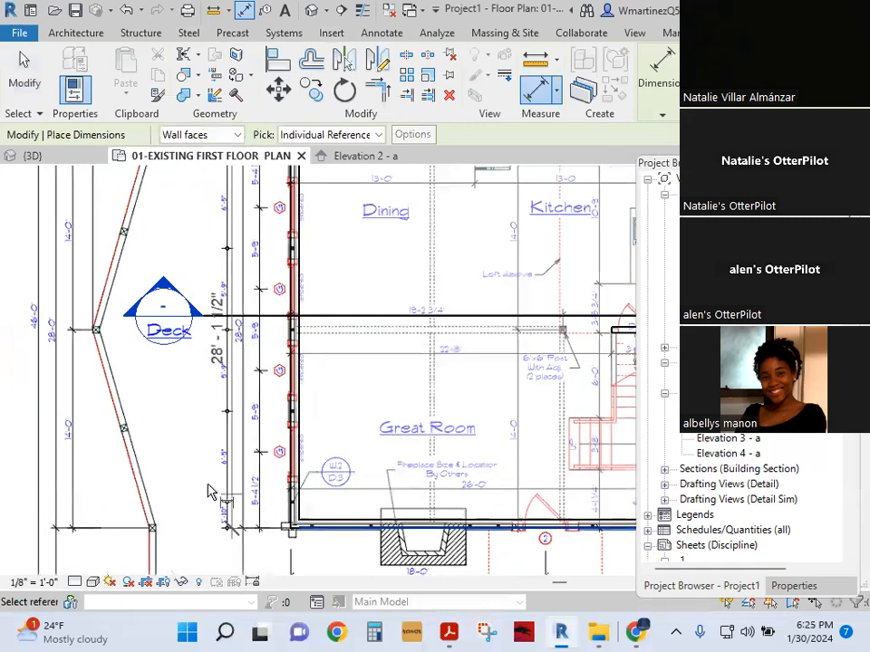
{"action": "middle_click_drag", "start_coordinate": [80, 433], "coordinate": [254, 479]}
{"action": "scroll", "coordinate": [224, 460], "scroll_direction": "up", "scroll_amount": 2}
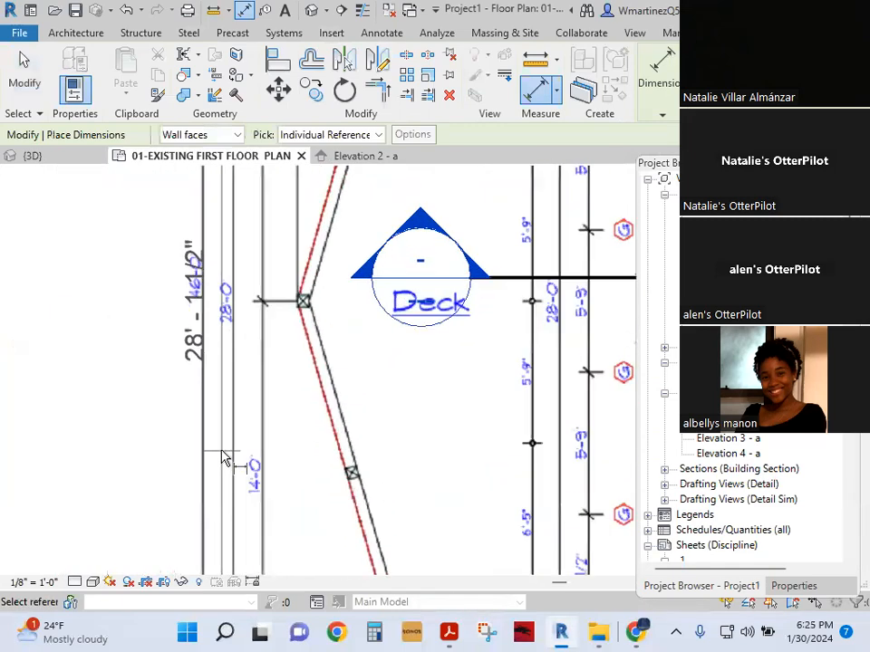
{"action": "scroll", "coordinate": [222, 457], "scroll_direction": "down", "scroll_amount": 4}
{"action": "scroll", "coordinate": [220, 457], "scroll_direction": "down", "scroll_amount": 2}
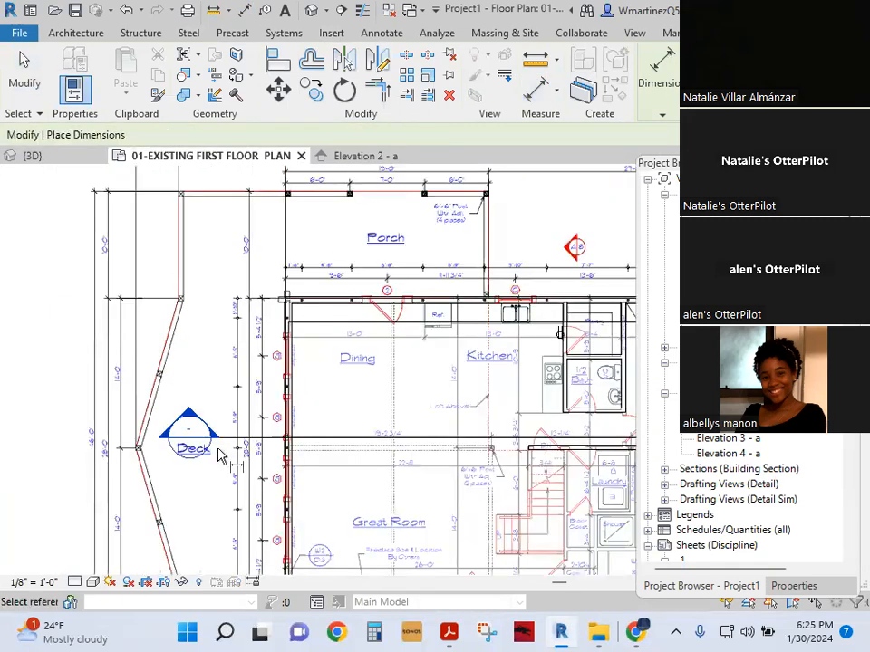
{"action": "scroll", "coordinate": [341, 421], "scroll_direction": "down", "scroll_amount": 3}
{"action": "key", "text": "Escape"}
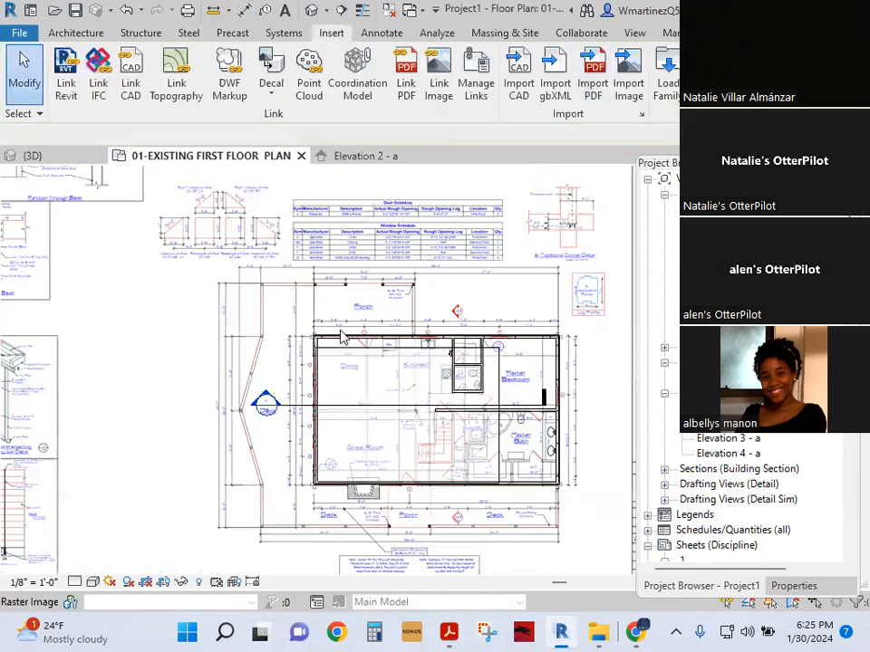
Step: In the Elevation 2 - a view, scale the imported sheet graphically so the Right Elevation's log wall spans 28 feet
{"action": "left_click", "coordinate": [362, 156]}
{"action": "scroll", "coordinate": [421, 399], "scroll_direction": "down", "scroll_amount": 4}
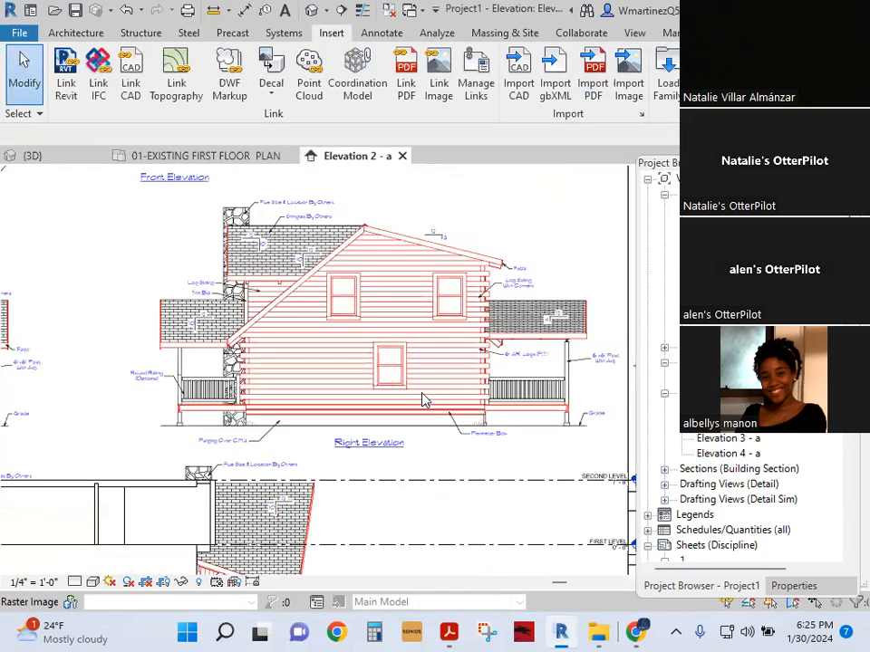
{"action": "left_click", "coordinate": [393, 358]}
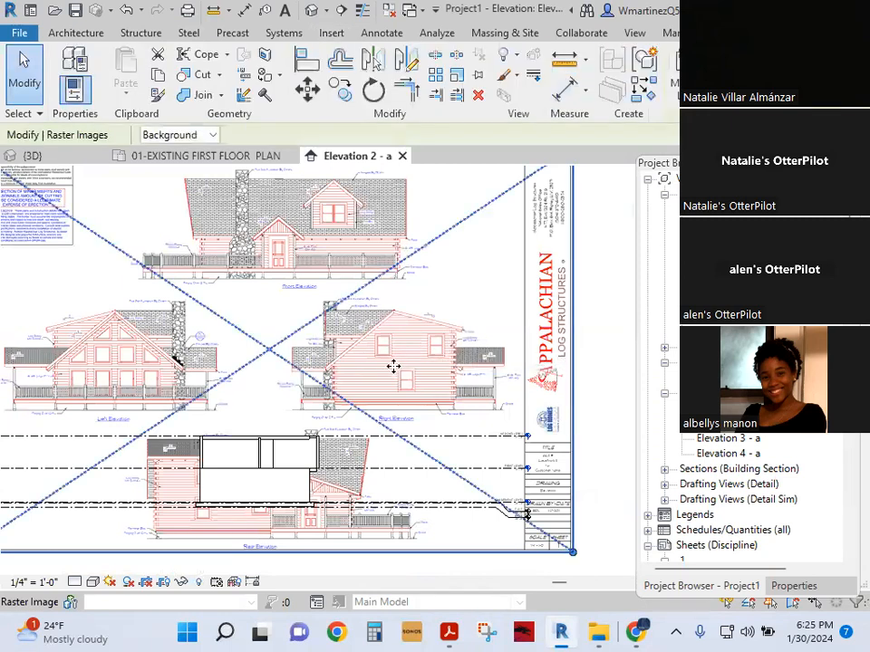
{"action": "scroll", "coordinate": [394, 365], "scroll_direction": "up", "scroll_amount": 2}
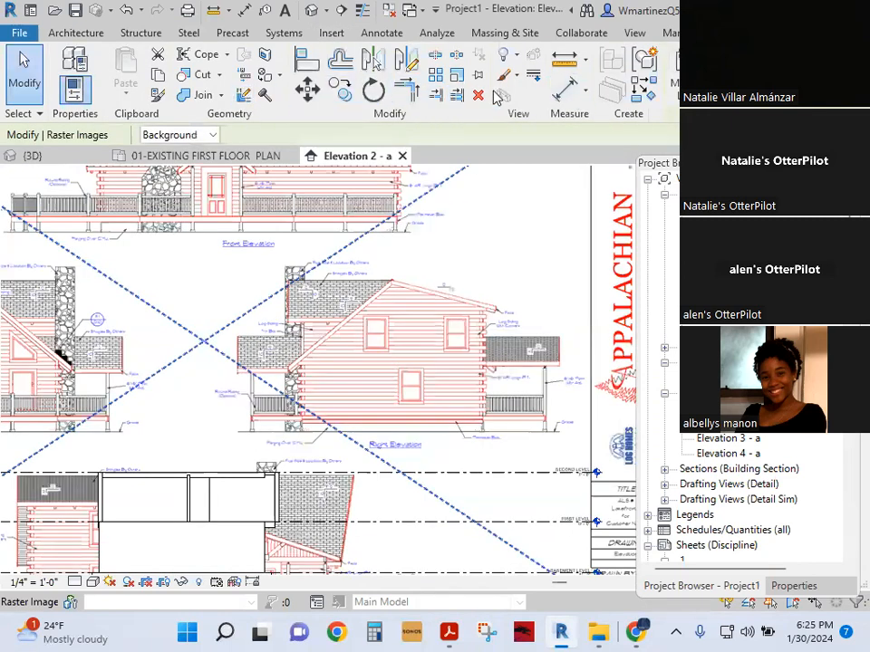
{"action": "left_click", "coordinate": [460, 83]}
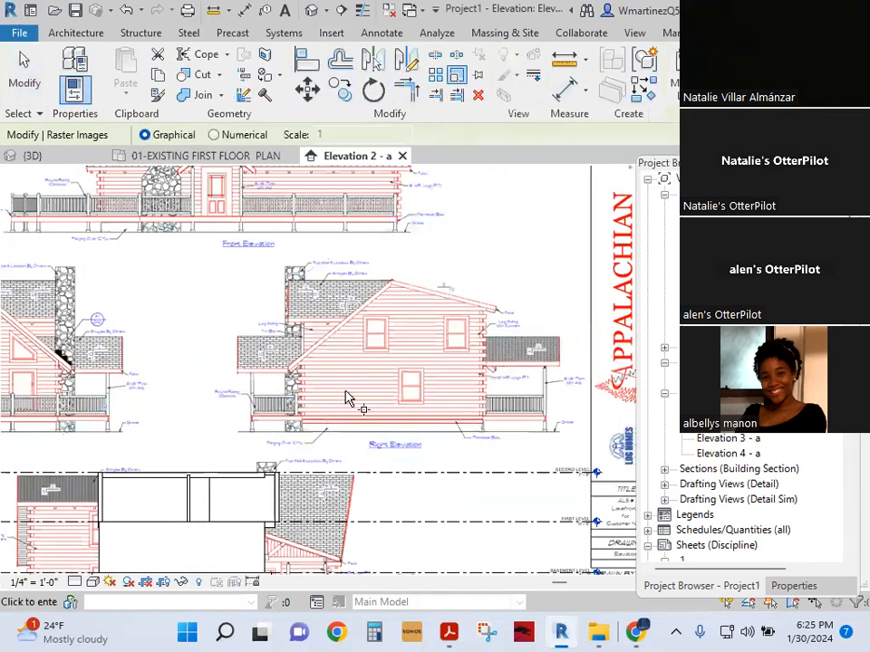
{"action": "key", "text": "Escape"}
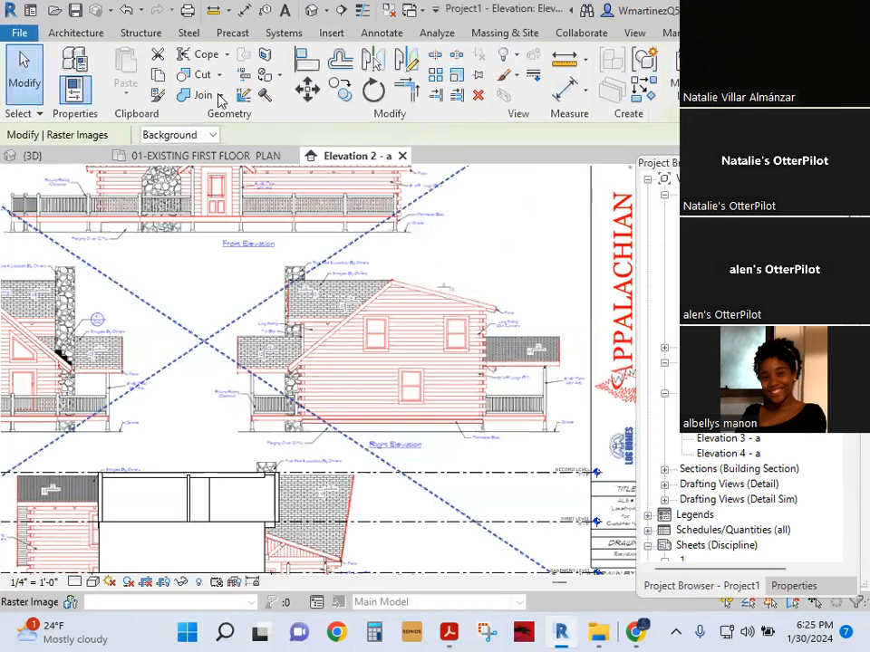
{"action": "left_click", "coordinate": [457, 74]}
{"action": "scroll", "coordinate": [308, 449], "scroll_direction": "up", "scroll_amount": 2}
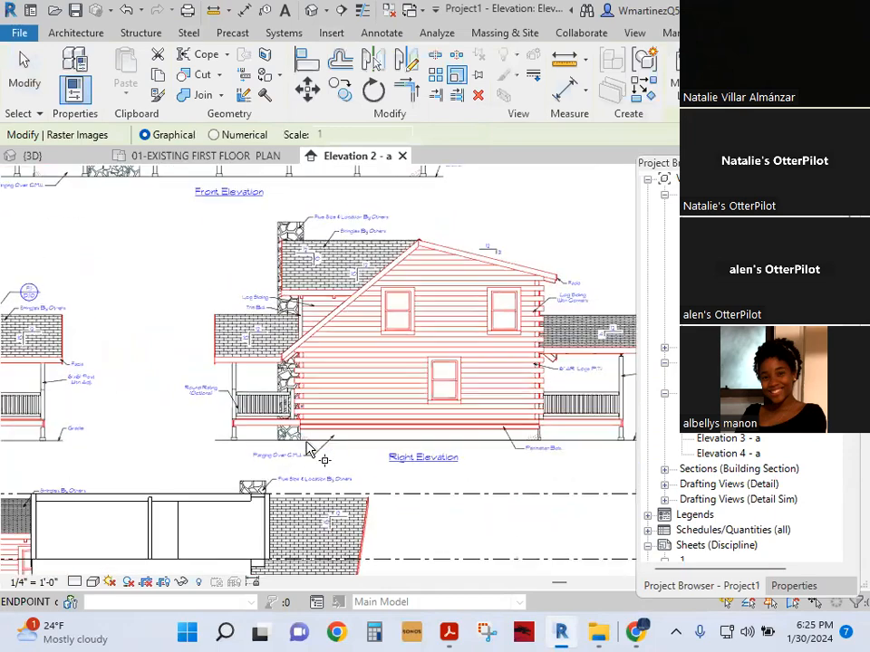
{"action": "scroll", "coordinate": [304, 444], "scroll_direction": "up", "scroll_amount": 4}
{"action": "left_click", "coordinate": [288, 386]}
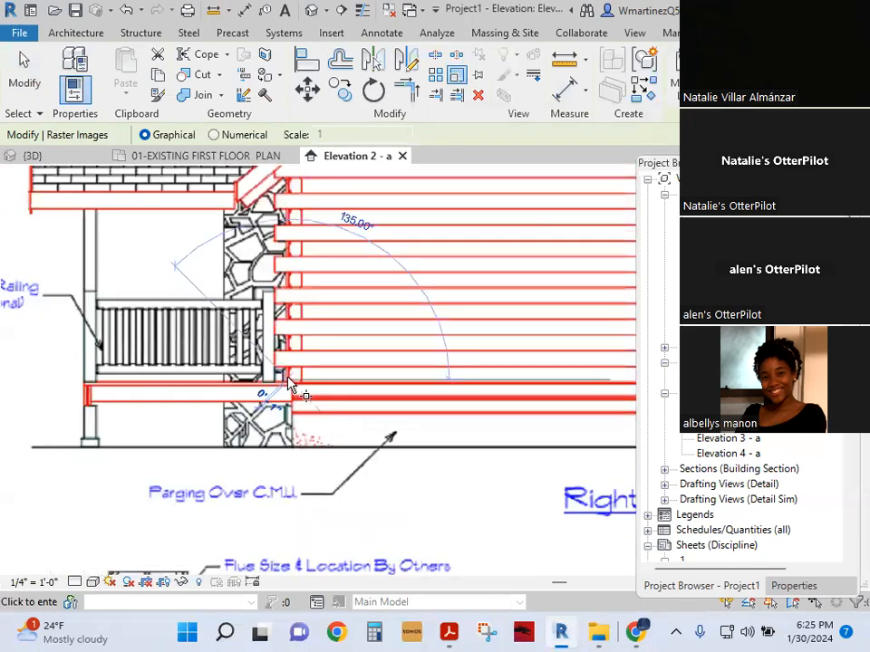
{"action": "scroll", "coordinate": [288, 384], "scroll_direction": "down", "scroll_amount": 2}
{"action": "middle_click_drag", "start_coordinate": [532, 387], "coordinate": [301, 397]}
{"action": "scroll", "coordinate": [535, 390], "scroll_direction": "up", "scroll_amount": 2}
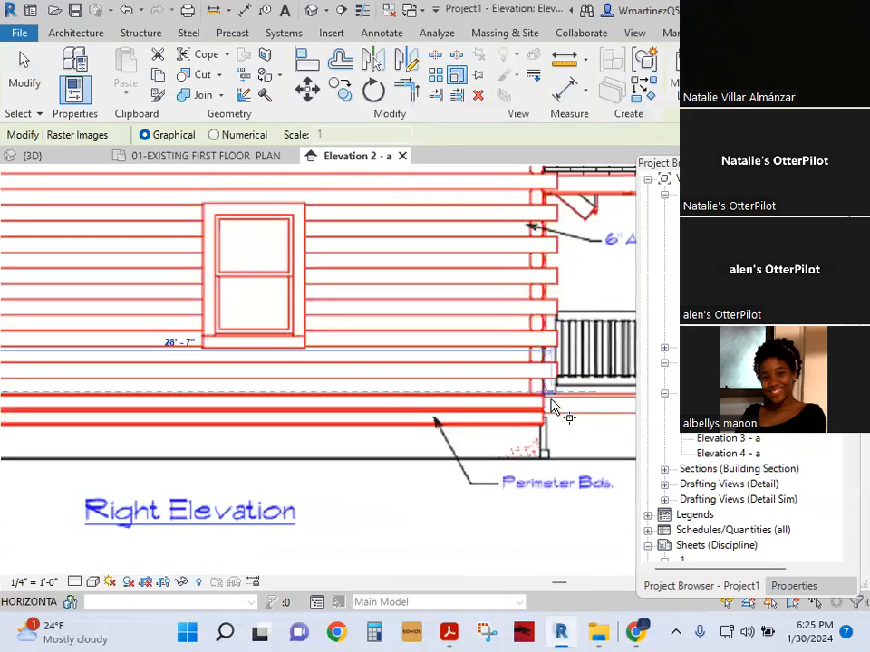
{"action": "scroll", "coordinate": [553, 408], "scroll_direction": "up", "scroll_amount": 2}
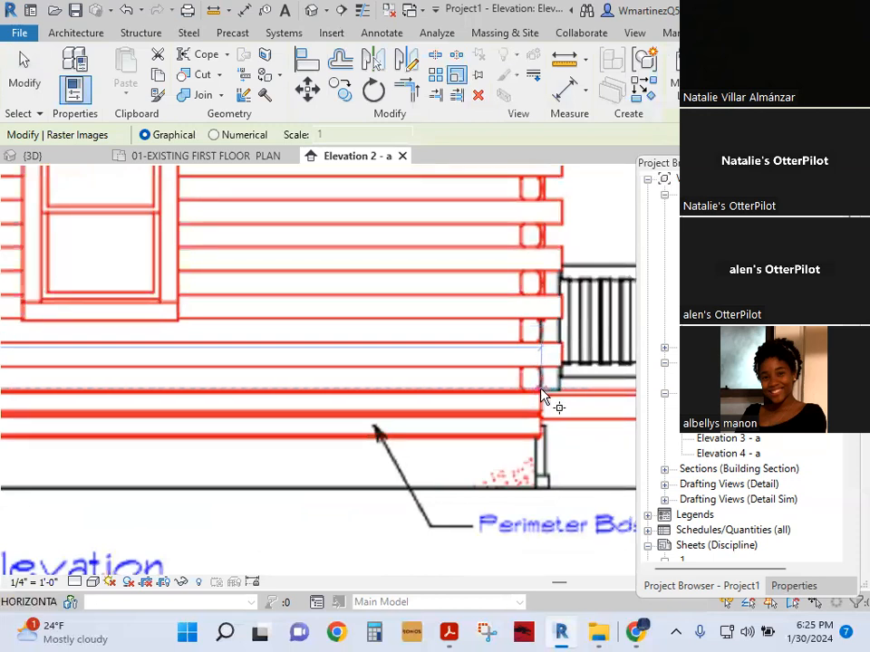
{"action": "scroll", "coordinate": [542, 394], "scroll_direction": "down", "scroll_amount": 2}
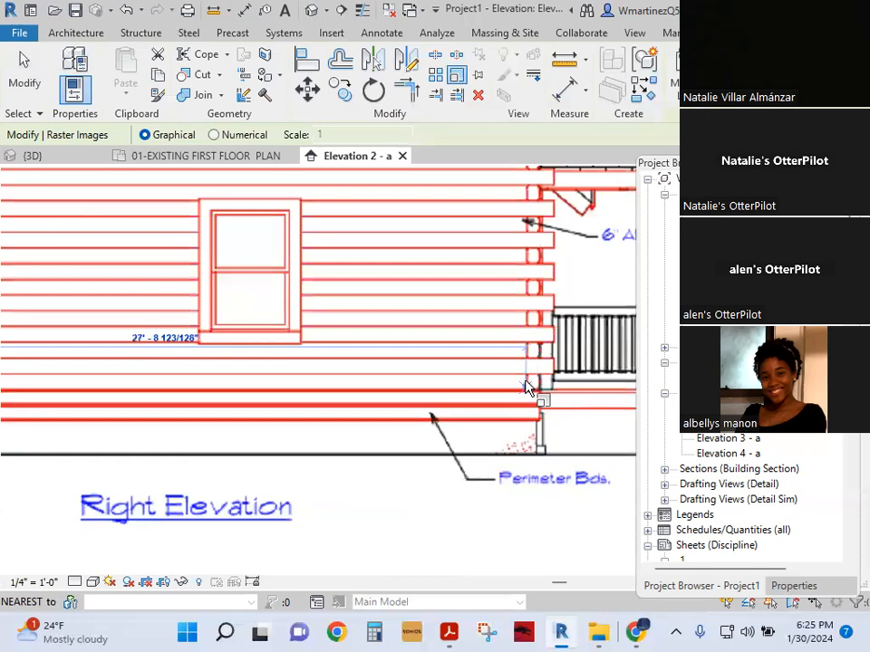
{"action": "type", "text": "28"}
{"action": "key", "text": "Return"}
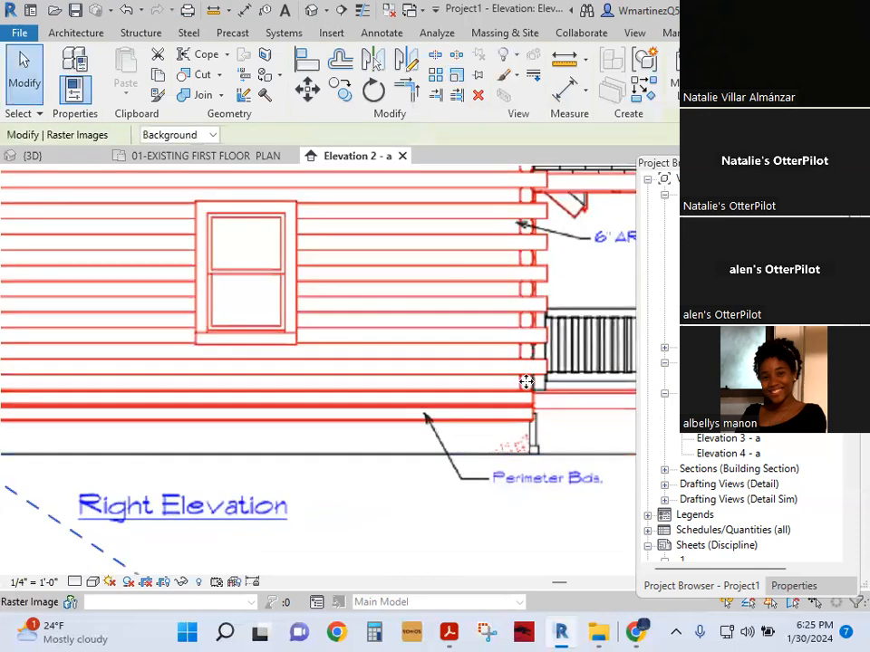
{"action": "key", "text": "Escape"}
{"action": "scroll", "coordinate": [528, 387], "scroll_direction": "down", "scroll_amount": 4}
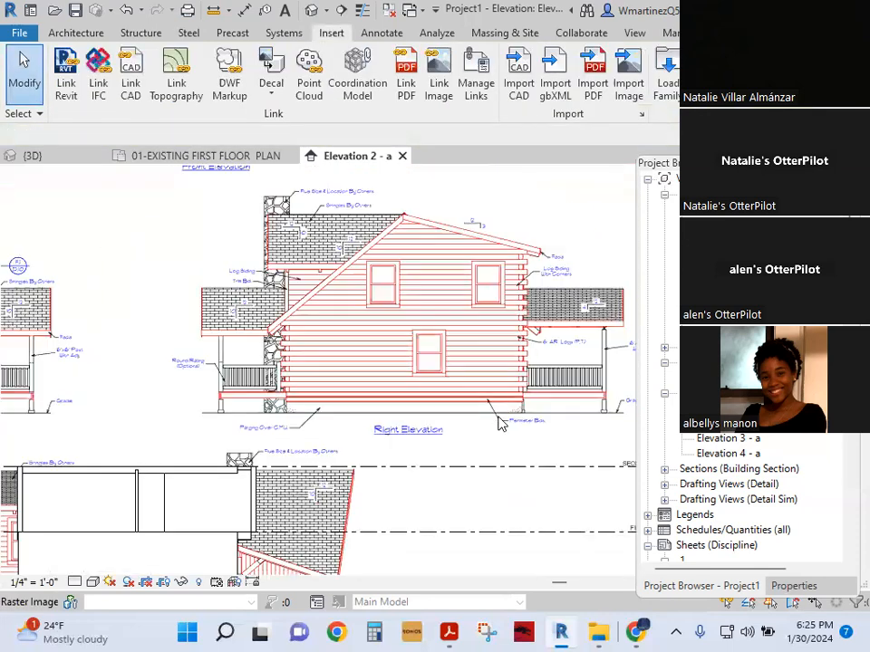
{"action": "key", "text": "d"}
{"action": "key", "text": "i"}
{"action": "scroll", "coordinate": [281, 389], "scroll_direction": "up", "scroll_amount": 3}
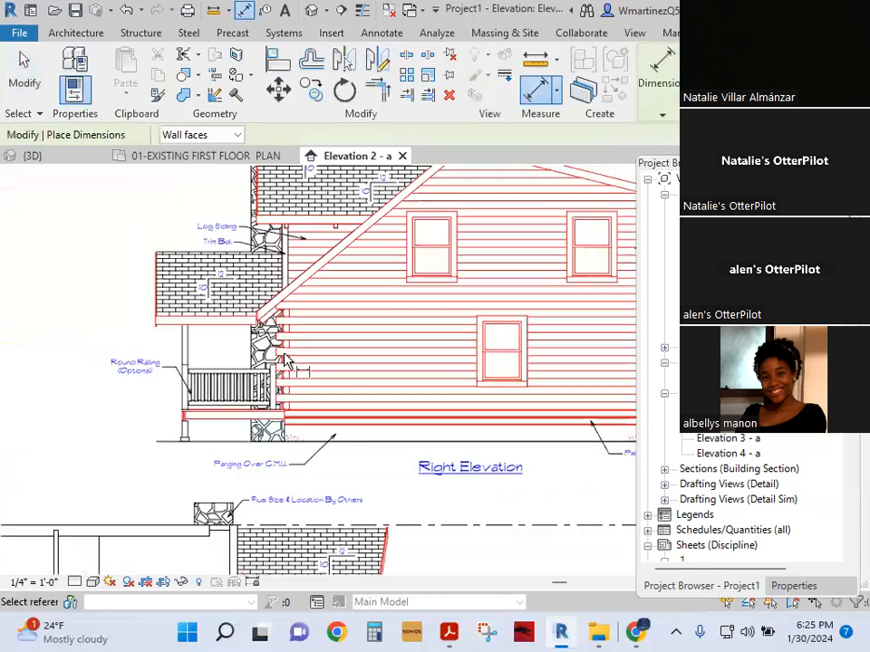
{"action": "key", "text": "Escape"}
Step: Move the imported sheet so the outer top corner of the Right Elevation's porch deck sits on the FIRST LEVEL line
{"action": "scroll", "coordinate": [350, 381], "scroll_direction": "down", "scroll_amount": 5}
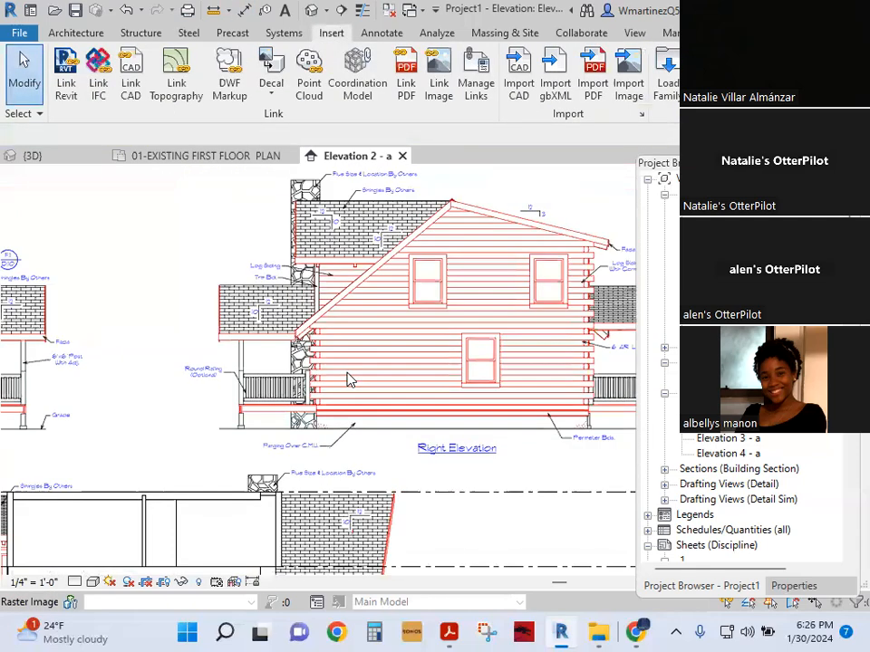
{"action": "middle_click_drag", "start_coordinate": [421, 446], "coordinate": [497, 365]}
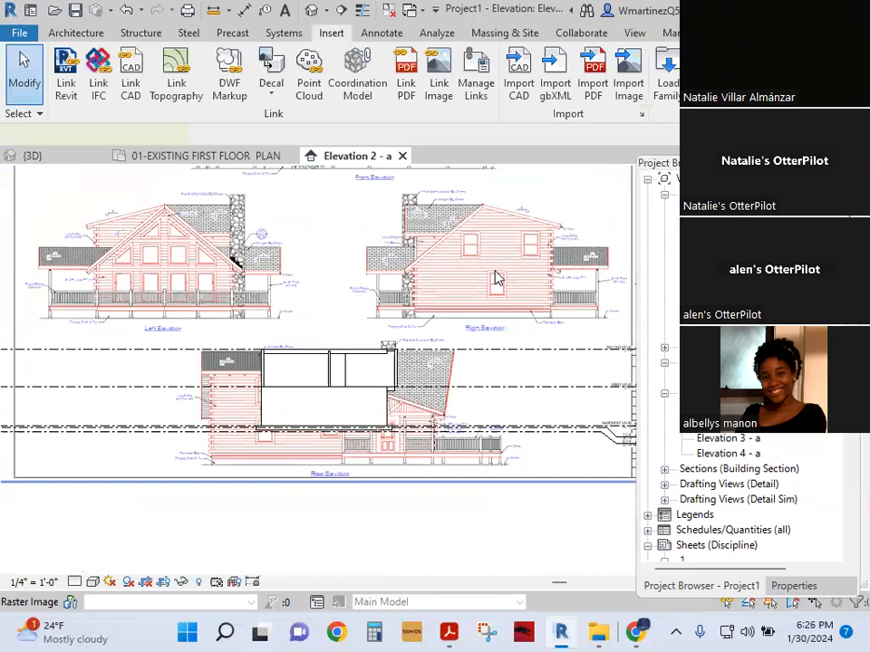
{"action": "left_click", "coordinate": [492, 283]}
{"action": "key", "text": "m"}
{"action": "key", "text": "v"}
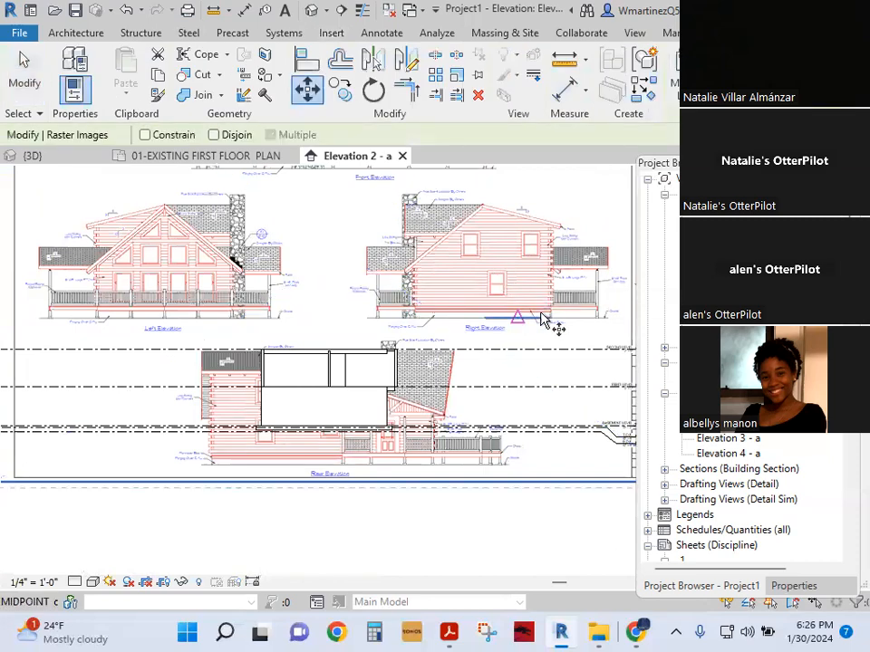
{"action": "scroll", "coordinate": [558, 331], "scroll_direction": "up", "scroll_amount": 6}
{"action": "scroll", "coordinate": [580, 389], "scroll_direction": "up", "scroll_amount": 3}
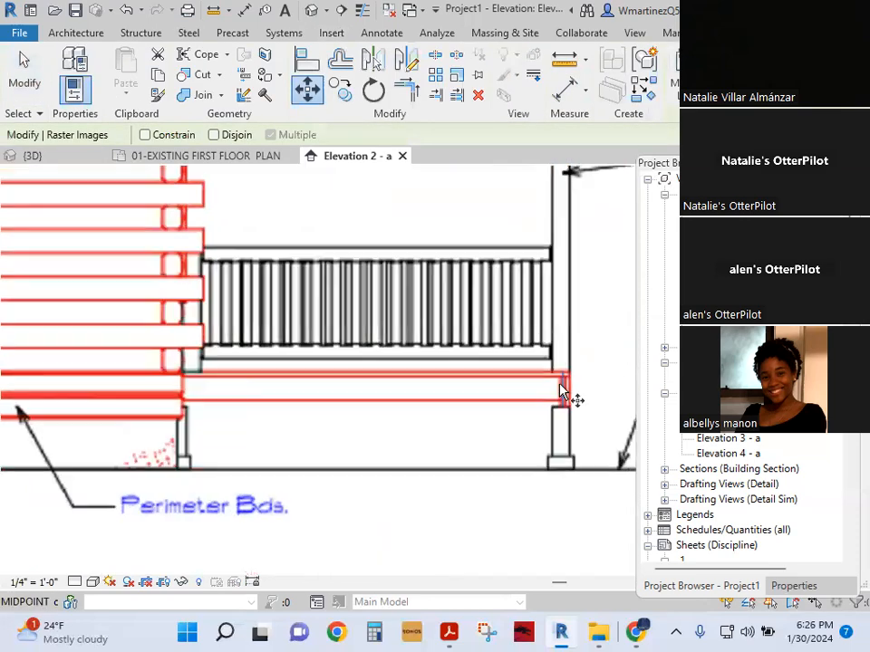
{"action": "left_click", "coordinate": [571, 372]}
{"action": "scroll", "coordinate": [571, 365], "scroll_direction": "down", "scroll_amount": 8}
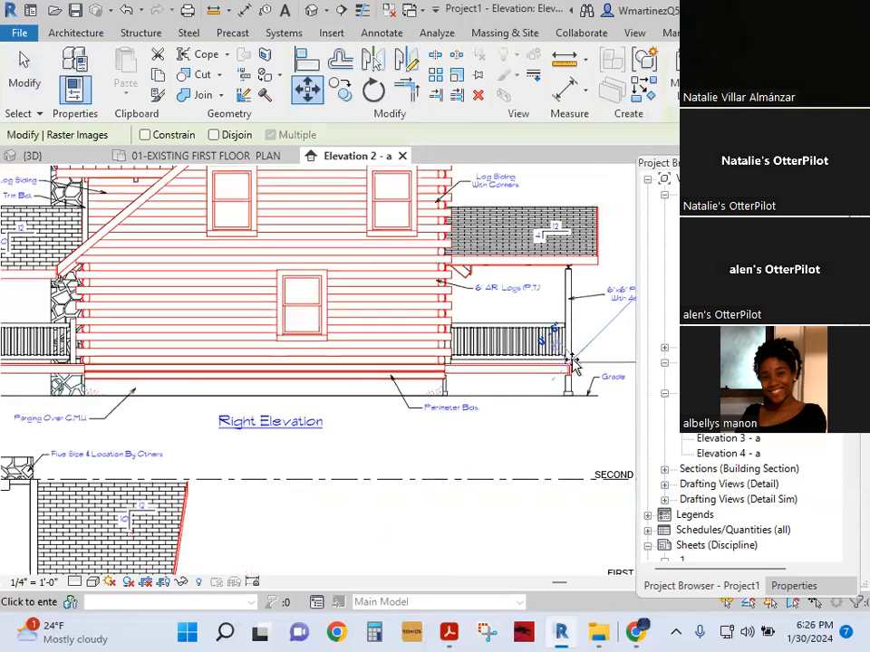
{"action": "scroll", "coordinate": [559, 535], "scroll_direction": "up", "scroll_amount": 2}
{"action": "scroll", "coordinate": [621, 448], "scroll_direction": "up", "scroll_amount": 2}
{"action": "middle_click_drag", "start_coordinate": [586, 446], "coordinate": [491, 504]}
{"action": "left_click", "coordinate": [430, 388]}
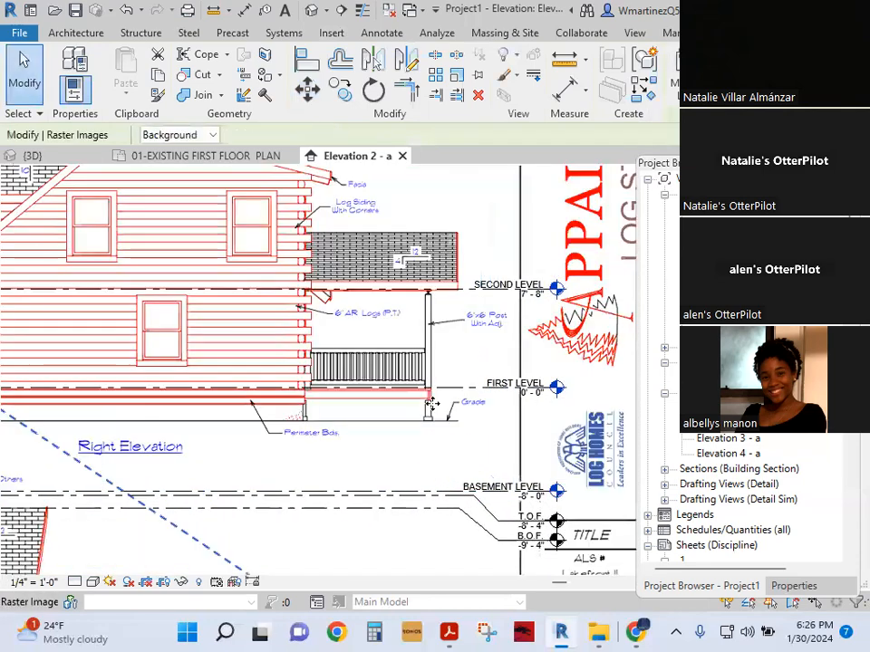
Step: Examine how the repositioned elevation sheet lines up with the modeled building and the level lines
{"action": "scroll", "coordinate": [432, 407], "scroll_direction": "down", "scroll_amount": 2}
{"action": "middle_click_drag", "start_coordinate": [334, 458], "coordinate": [541, 442]}
{"action": "scroll", "coordinate": [514, 425], "scroll_direction": "down", "scroll_amount": 5}
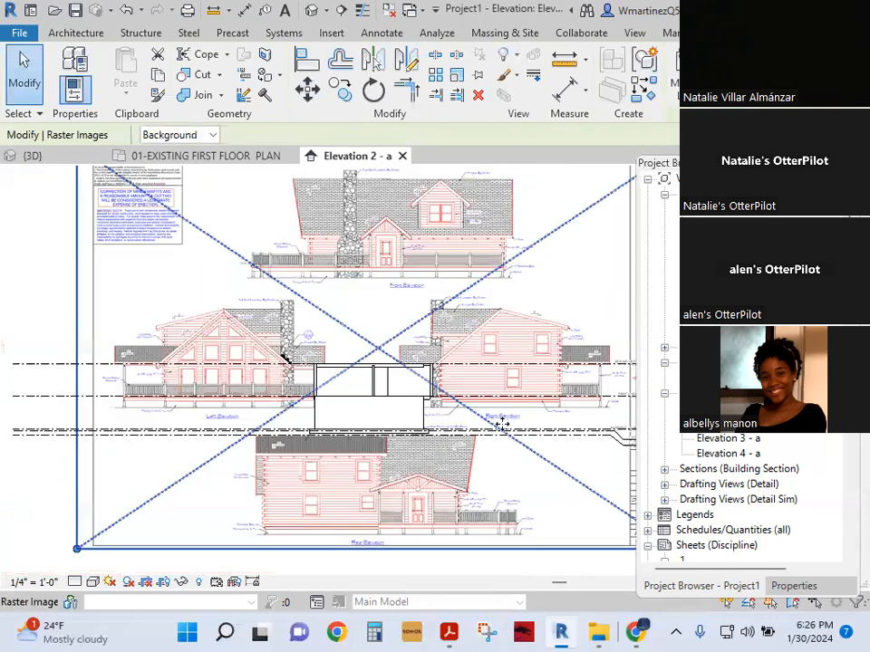
{"action": "scroll", "coordinate": [515, 417], "scroll_direction": "up", "scroll_amount": 5}
{"action": "middle_click_drag", "start_coordinate": [511, 370], "coordinate": [299, 395]}
{"action": "scroll", "coordinate": [436, 409], "scroll_direction": "up", "scroll_amount": 7}
{"action": "middle_click_drag", "start_coordinate": [449, 488], "coordinate": [352, 390]}
{"action": "scroll", "coordinate": [343, 384], "scroll_direction": "down", "scroll_amount": 1}
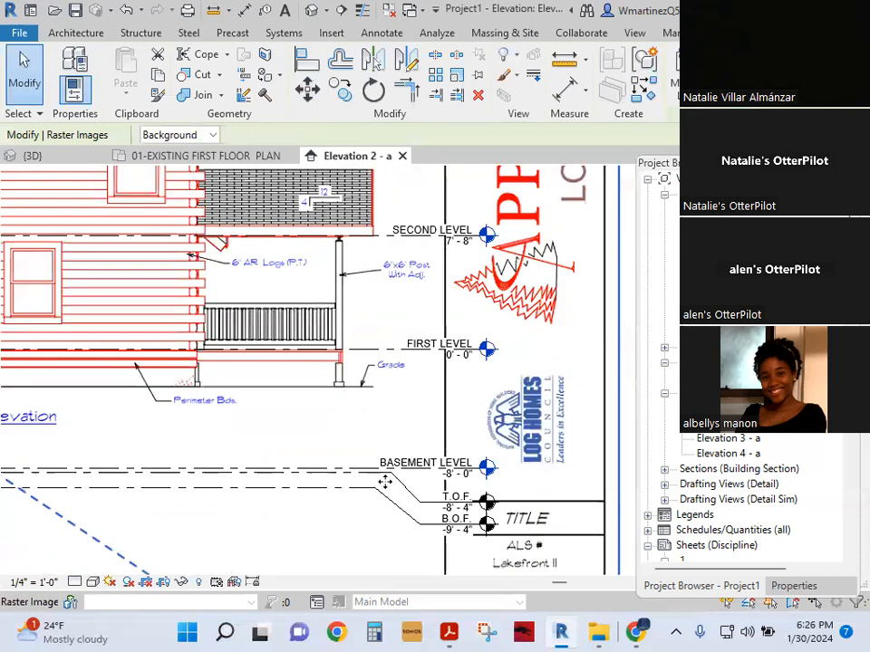
Step: Create a level similar to FIRST LEVEL along the Right Elevation's grade line, at about -2' - 5 3/4", without a plan view
{"action": "left_click", "coordinate": [417, 349]}
{"action": "right_click", "coordinate": [410, 349]}
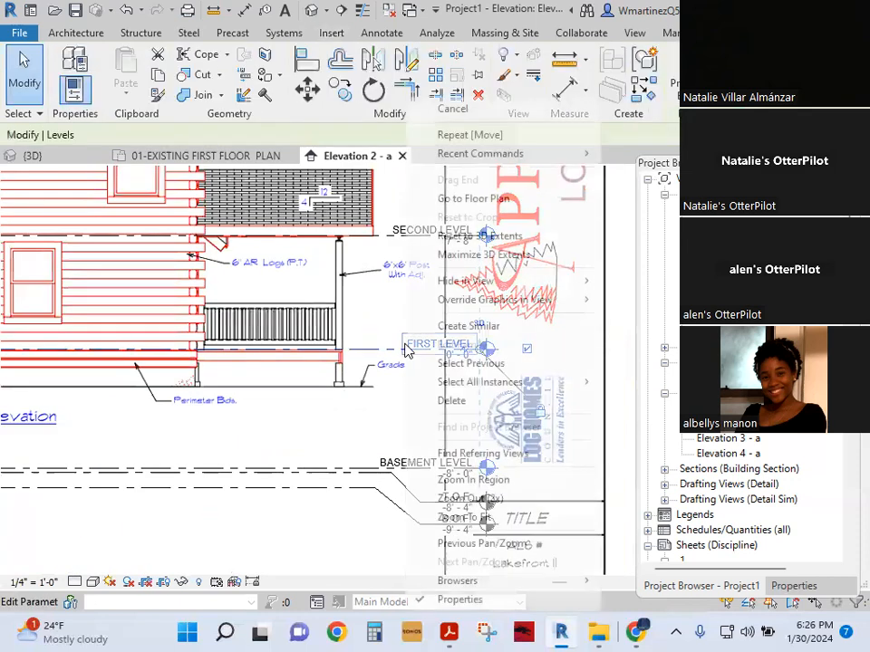
{"action": "left_click", "coordinate": [453, 325]}
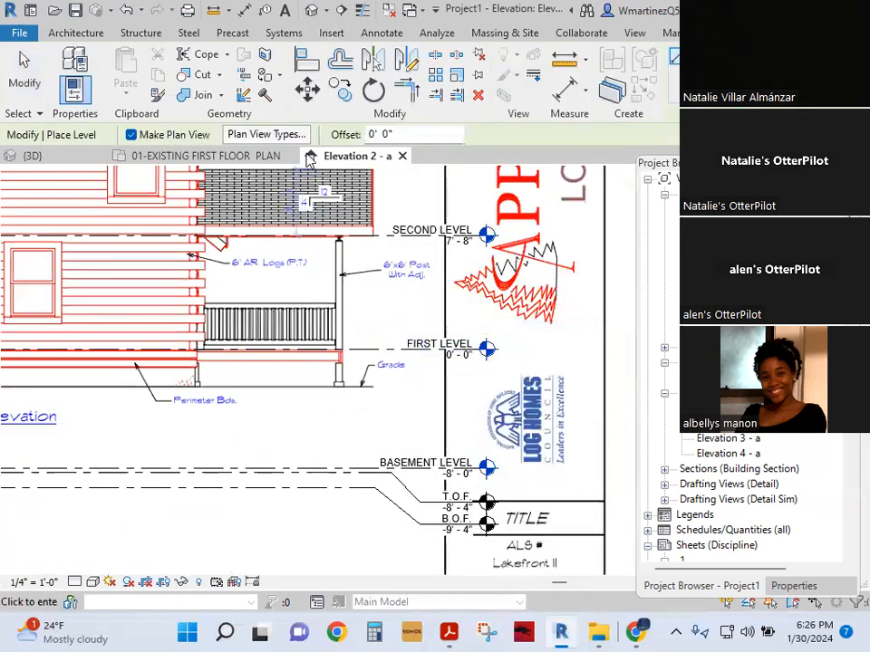
{"action": "left_click", "coordinate": [131, 135]}
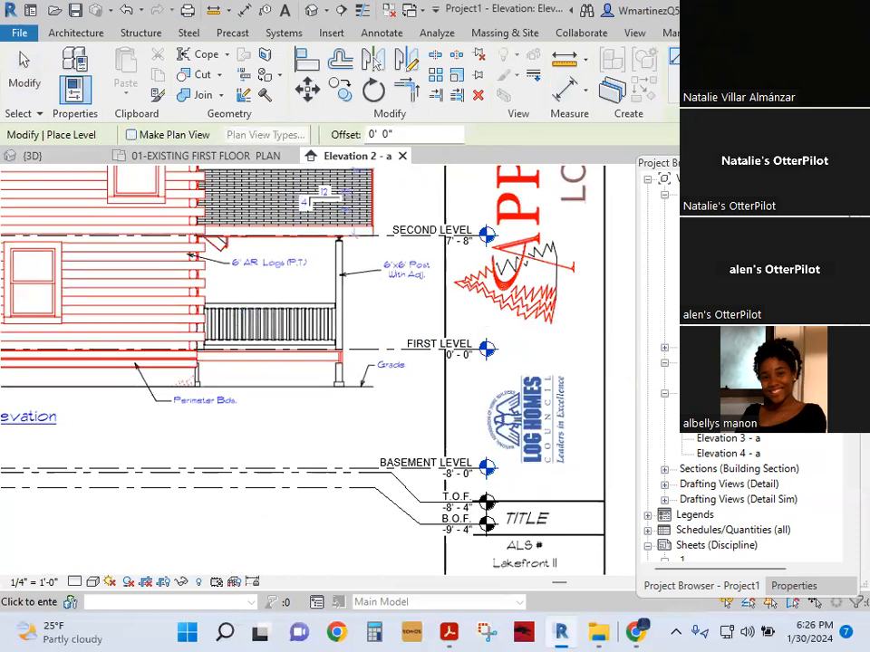
{"action": "key", "text": "Escape"}
{"action": "key", "text": "Escape"}
Step: Rename the new level at the grade line as GRADE
{"action": "double_click", "coordinate": [313, 374]}
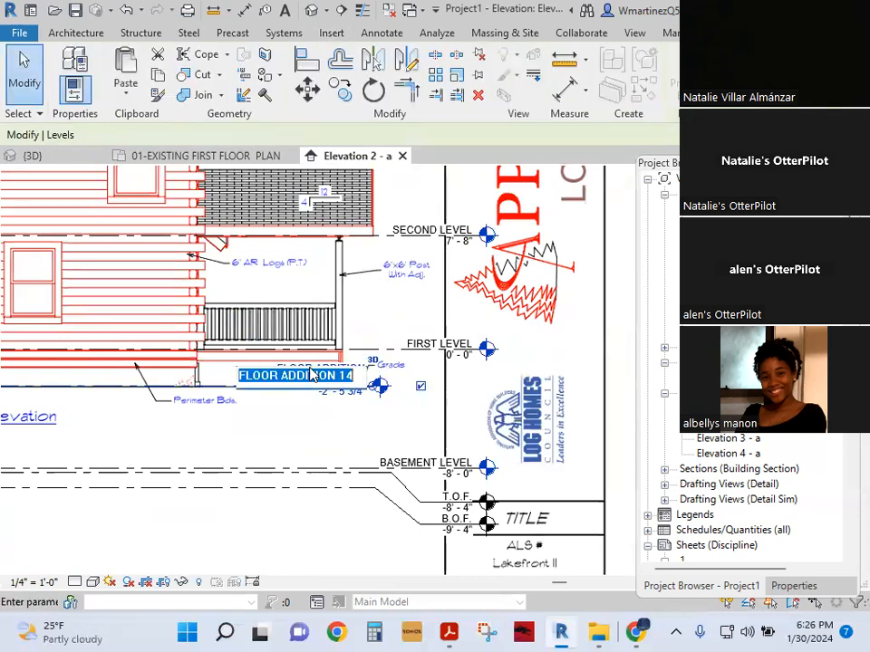
{"action": "type", "text": "gr"}
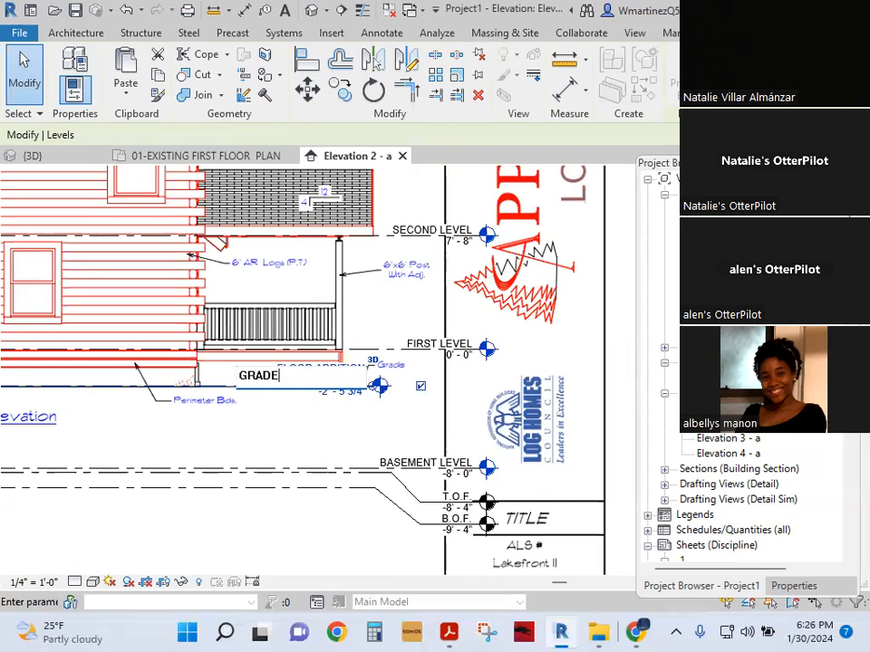
{"action": "type", "text": "ADE"}
{"action": "key", "text": "Return"}
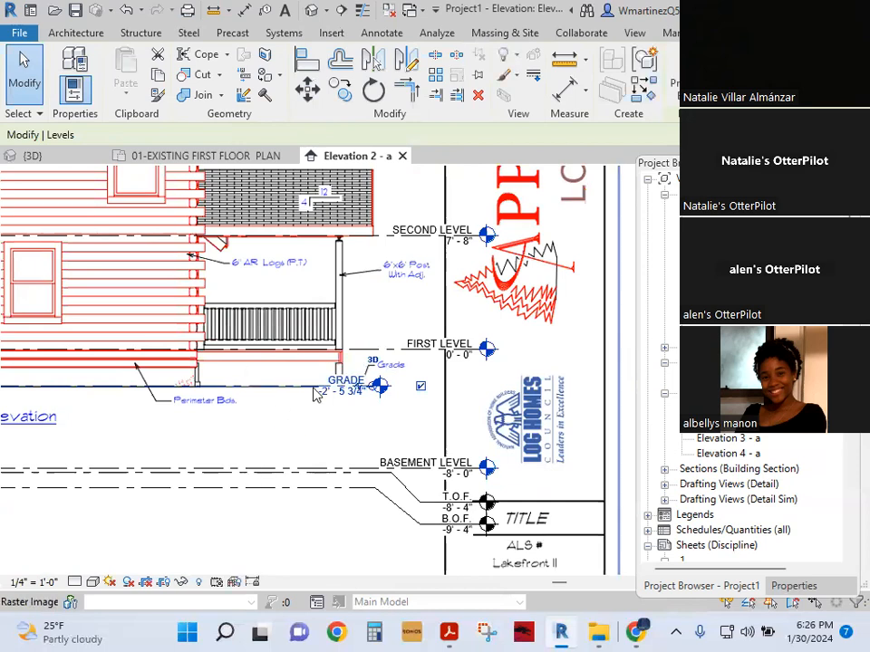
Step: Extend the GRADE level line so its head aligns with the other level heads, and select the level
{"action": "left_click_drag", "start_coordinate": [373, 390], "coordinate": [487, 387]}
{"action": "left_click", "coordinate": [381, 445]}
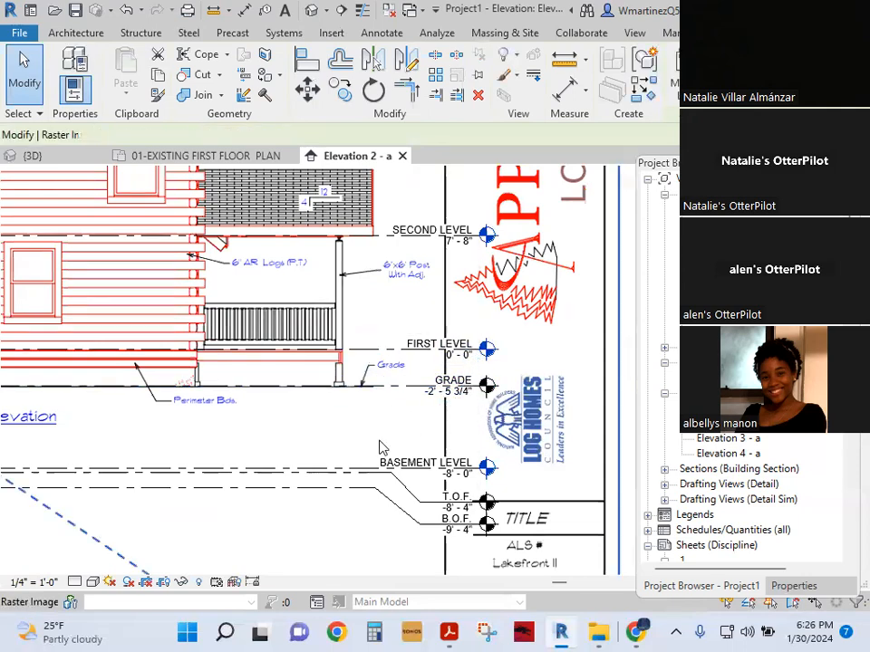
{"action": "key", "text": "Escape"}
{"action": "left_click", "coordinate": [408, 387]}
{"action": "scroll", "coordinate": [408, 387], "scroll_direction": "down", "scroll_amount": 2}
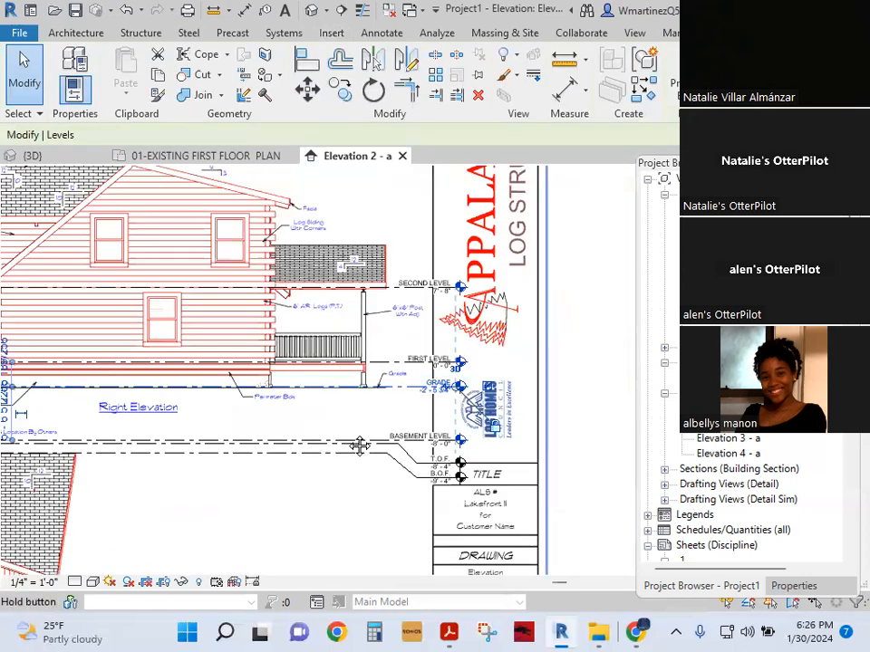
Step: Examine how the Right Elevation's windows, log walls and porch line up with the FIRST, SECOND and GRADE level lines
{"action": "middle_click_drag", "start_coordinate": [359, 446], "coordinate": [496, 440]}
{"action": "key", "text": "Escape"}
{"action": "scroll", "coordinate": [500, 388], "scroll_direction": "up", "scroll_amount": 5}
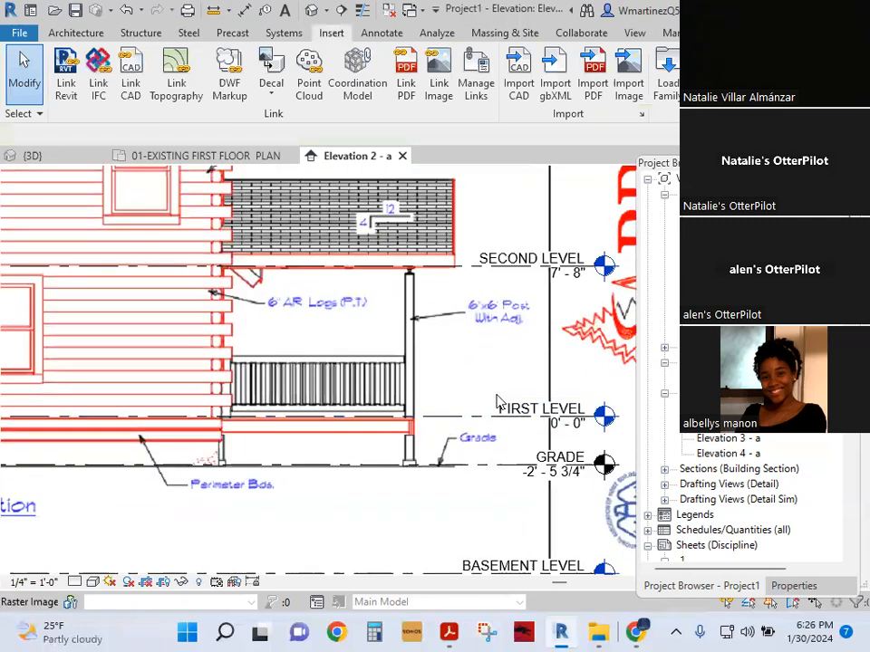
{"action": "scroll", "coordinate": [530, 334], "scroll_direction": "down", "scroll_amount": 2}
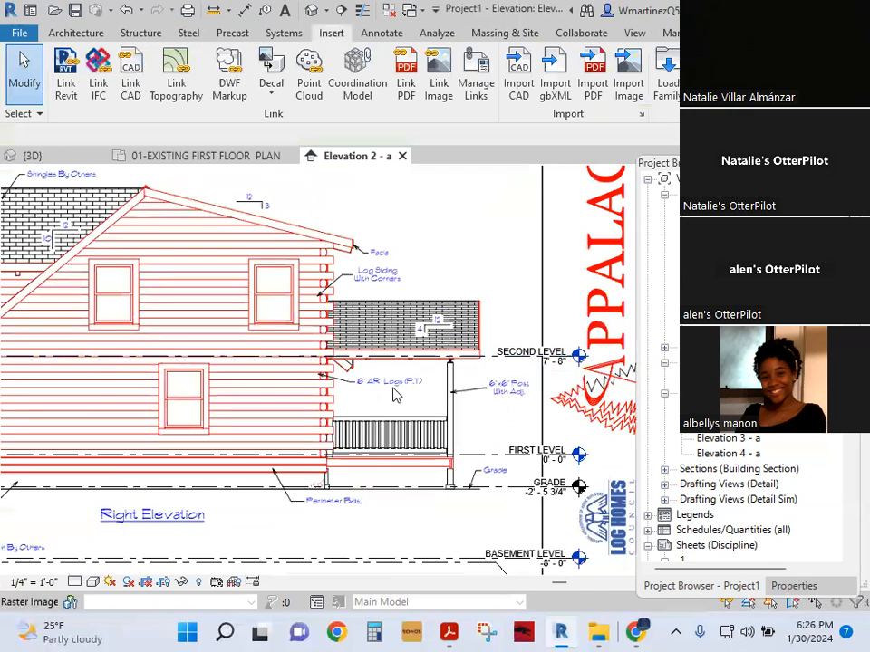
{"action": "middle_click_drag", "start_coordinate": [212, 420], "coordinate": [276, 408]}
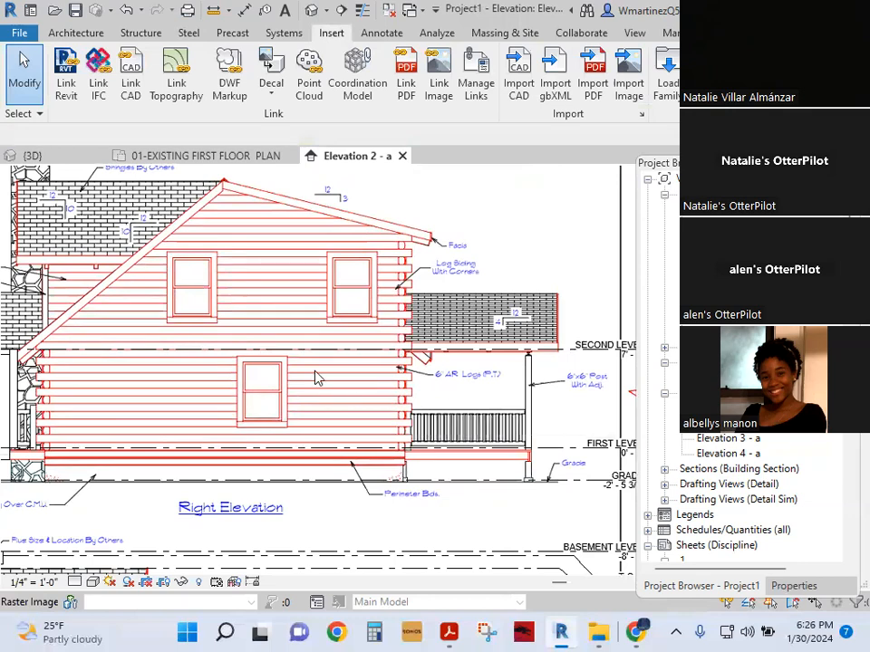
{"action": "scroll", "coordinate": [262, 358], "scroll_direction": "up", "scroll_amount": 5}
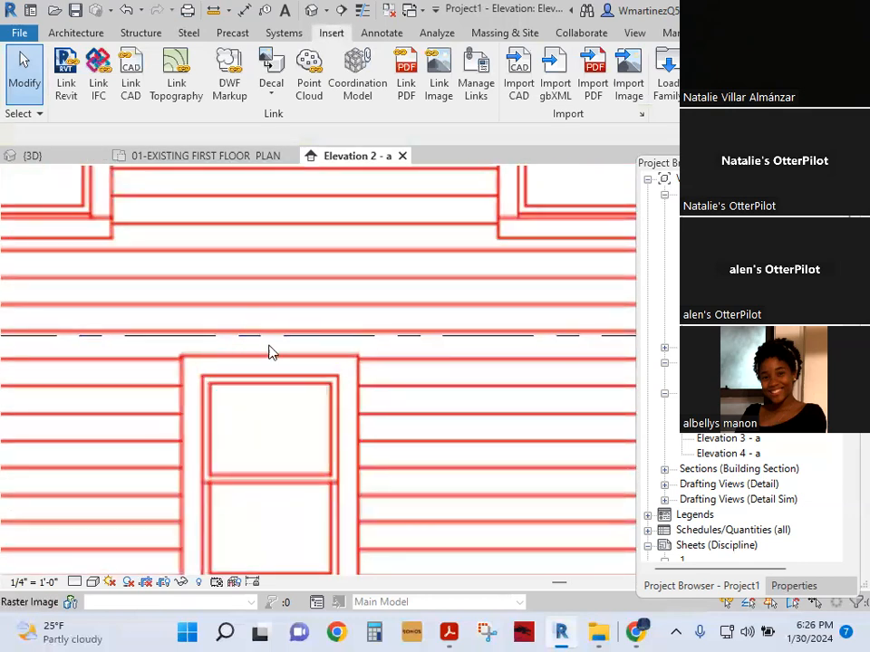
{"action": "scroll", "coordinate": [263, 367], "scroll_direction": "down", "scroll_amount": 5}
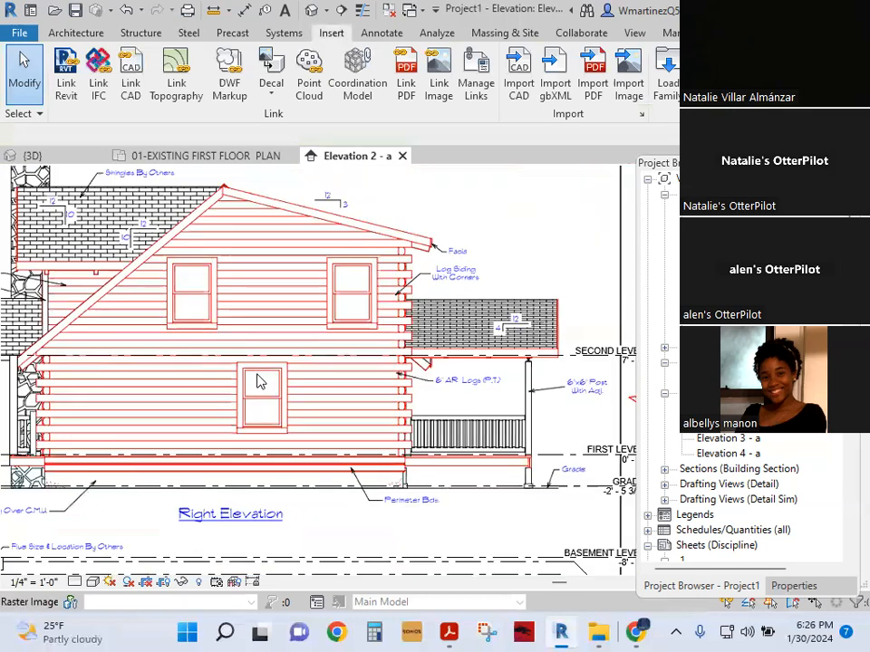
{"action": "scroll", "coordinate": [258, 380], "scroll_direction": "down", "scroll_amount": 3}
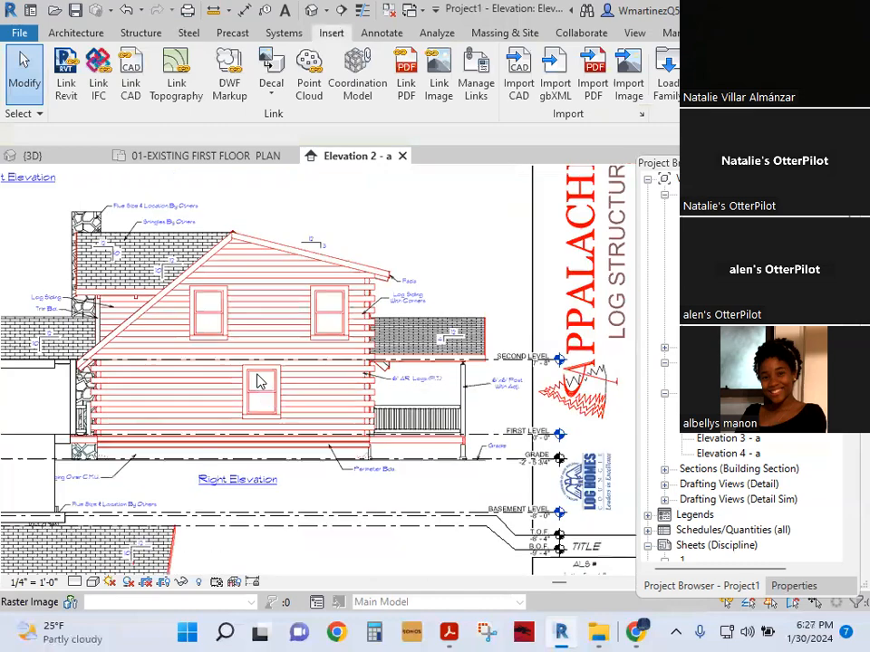
{"action": "scroll", "coordinate": [333, 354], "scroll_direction": "up", "scroll_amount": 2}
{"action": "scroll", "coordinate": [317, 359], "scroll_direction": "down", "scroll_amount": 3}
Step: Examine how the Left Elevation and the roof beside it line up with the model's level lines
{"action": "middle_click_drag", "start_coordinate": [160, 414], "coordinate": [338, 397]}
{"action": "scroll", "coordinate": [338, 396], "scroll_direction": "down", "scroll_amount": 1}
{"action": "middle_click_drag", "start_coordinate": [137, 408], "coordinate": [426, 430]}
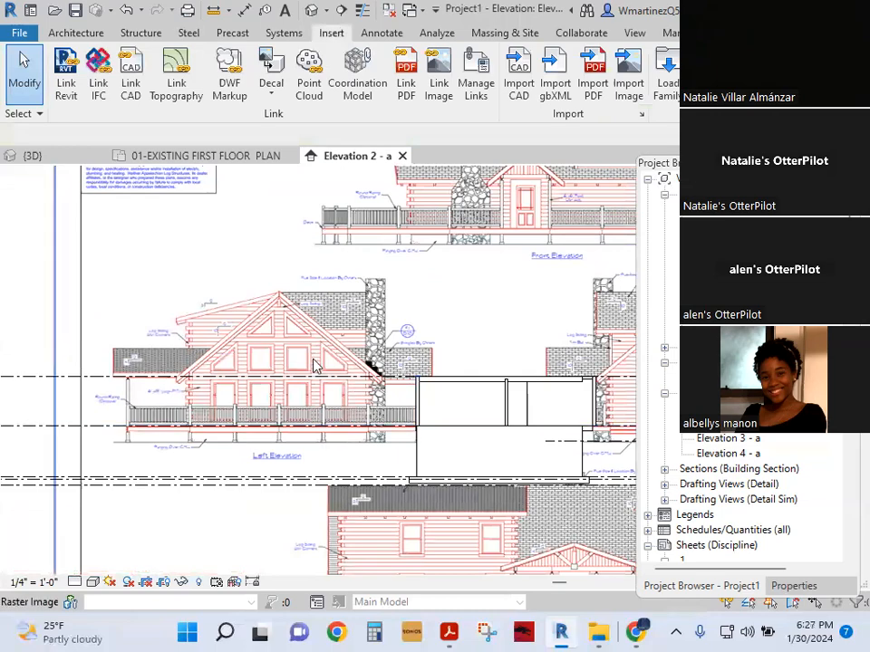
{"action": "scroll", "coordinate": [326, 383], "scroll_direction": "up", "scroll_amount": 1}
{"action": "scroll", "coordinate": [326, 387], "scroll_direction": "up", "scroll_amount": 2}
{"action": "scroll", "coordinate": [322, 388], "scroll_direction": "down", "scroll_amount": 3}
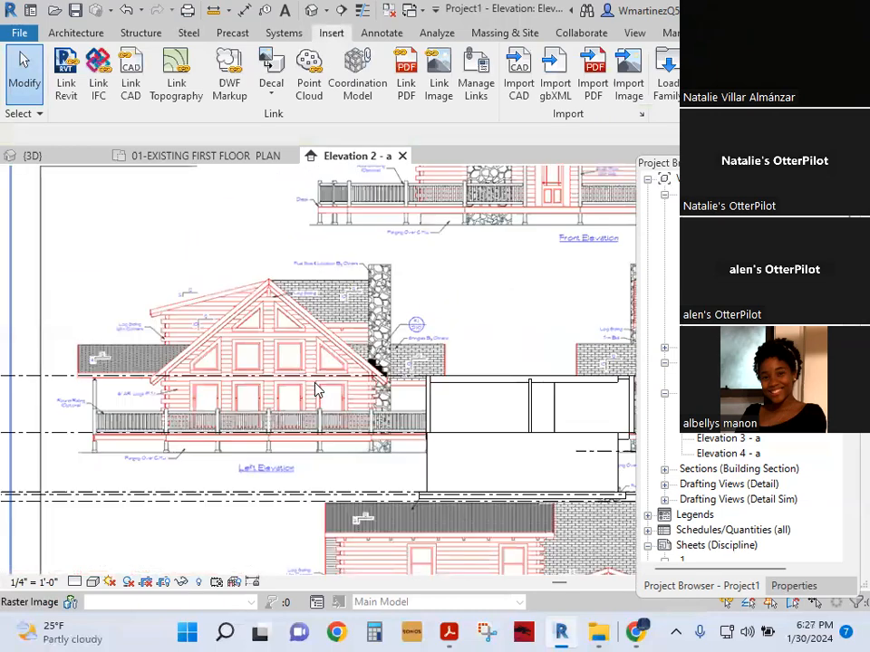
{"action": "scroll", "coordinate": [472, 429], "scroll_direction": "up", "scroll_amount": 4}
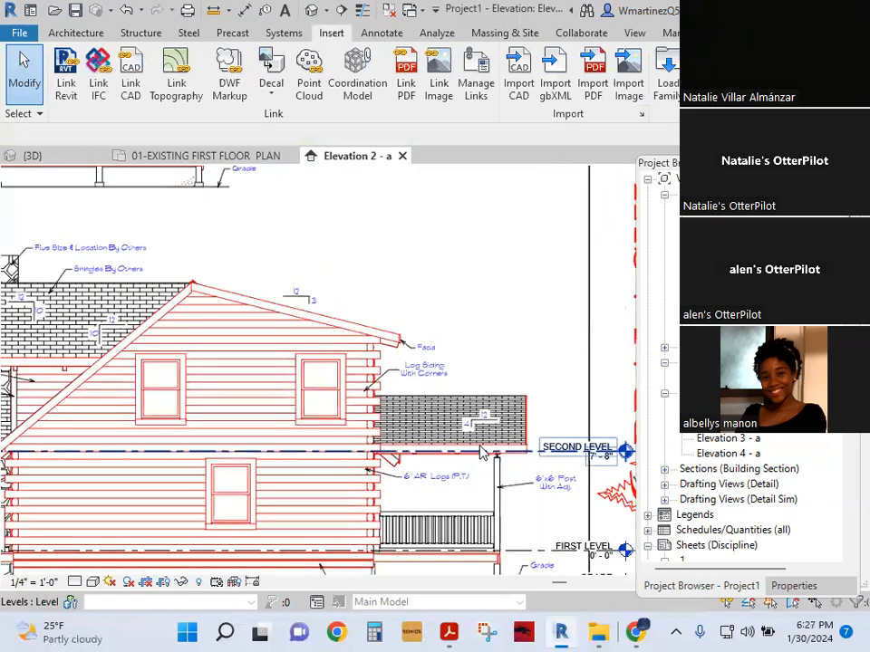
{"action": "left_click", "coordinate": [483, 450]}
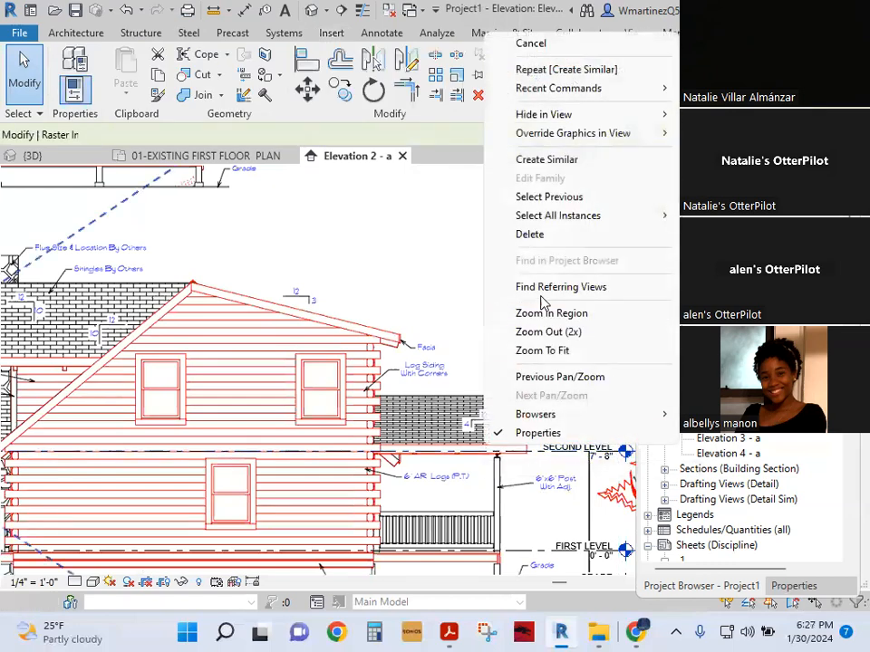
{"action": "left_click", "coordinate": [550, 160]}
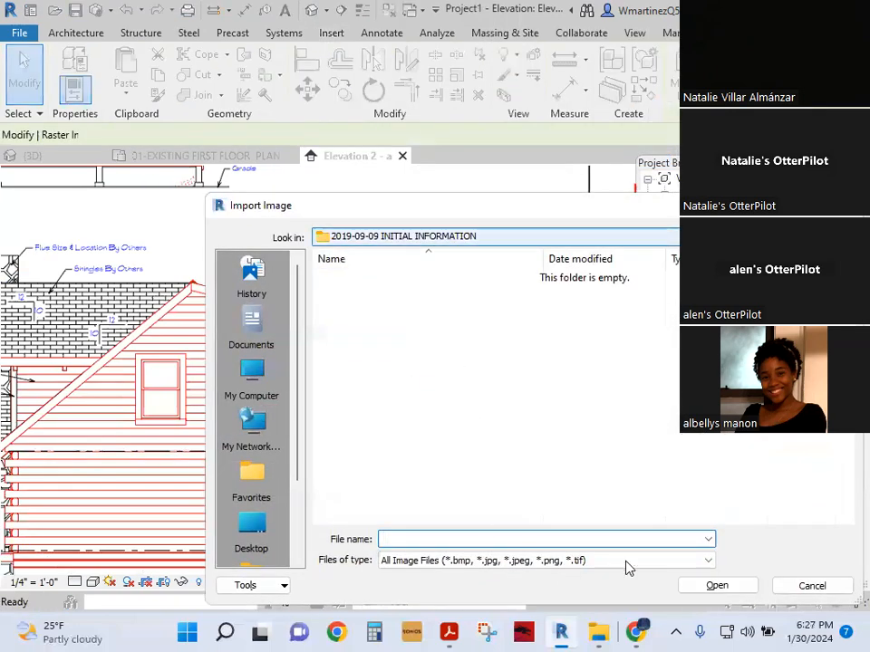
{"action": "left_click", "coordinate": [812, 585]}
Step: Create a level similar to SECOND LEVEL, with a plan view, along the Right Elevation's roof ridge line at about 20' - 10 1/4"
{"action": "right_click", "coordinate": [556, 458]}
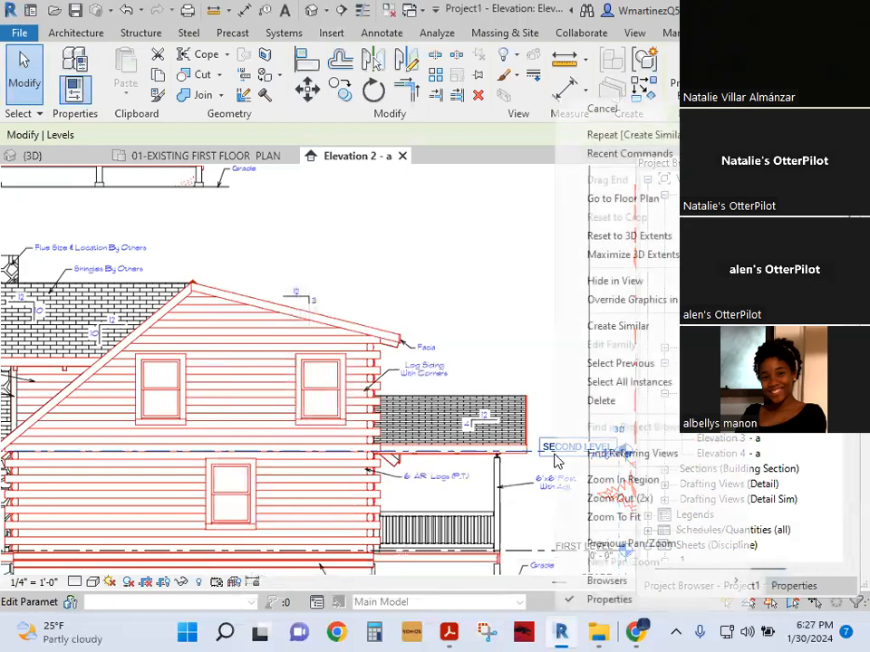
{"action": "left_click", "coordinate": [598, 333]}
{"action": "scroll", "coordinate": [484, 453], "scroll_direction": "down", "scroll_amount": 2}
{"action": "scroll", "coordinate": [480, 449], "scroll_direction": "down", "scroll_amount": 1}
{"action": "middle_click_drag", "start_coordinate": [180, 392], "coordinate": [393, 413]}
{"action": "scroll", "coordinate": [168, 374], "scroll_direction": "up", "scroll_amount": 2}
{"action": "scroll", "coordinate": [127, 388], "scroll_direction": "up", "scroll_amount": 2}
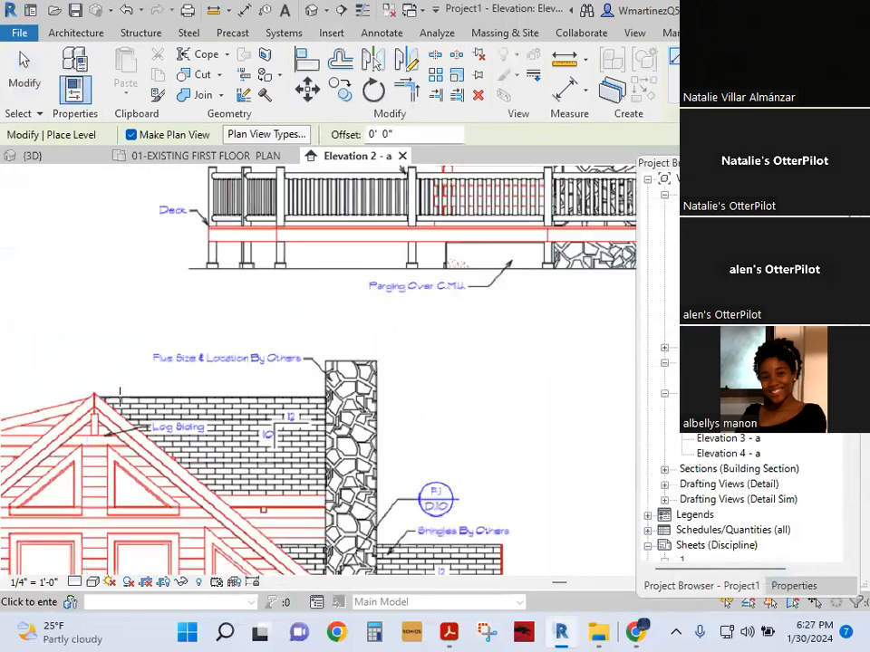
{"action": "scroll", "coordinate": [95, 388], "scroll_direction": "up", "scroll_amount": 3}
{"action": "scroll", "coordinate": [335, 390], "scroll_direction": "down", "scroll_amount": 4}
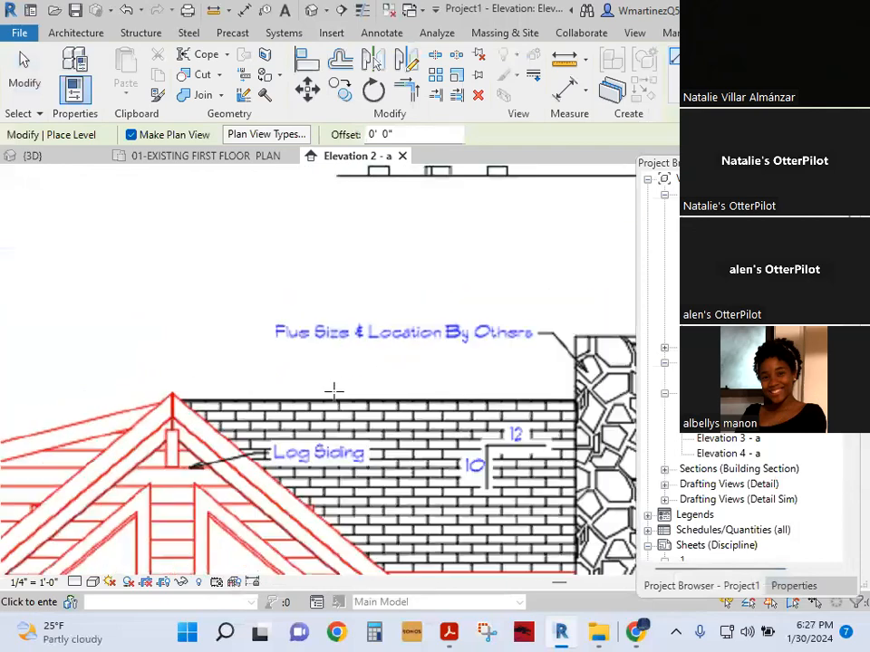
{"action": "scroll", "coordinate": [328, 424], "scroll_direction": "down", "scroll_amount": 2}
{"action": "middle_click_drag", "start_coordinate": [328, 424], "coordinate": [254, 418]}
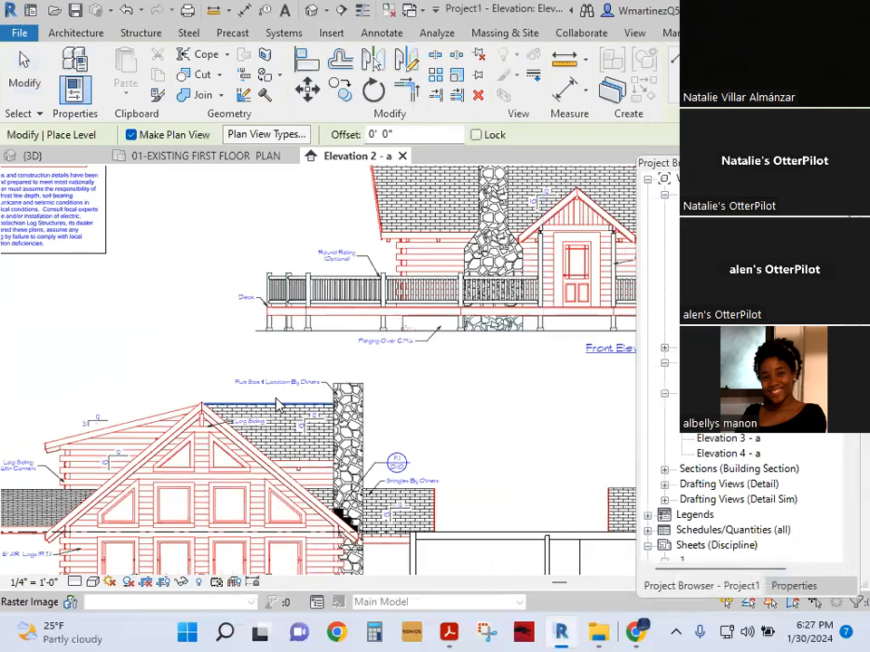
{"action": "scroll", "coordinate": [272, 403], "scroll_direction": "down", "scroll_amount": 3}
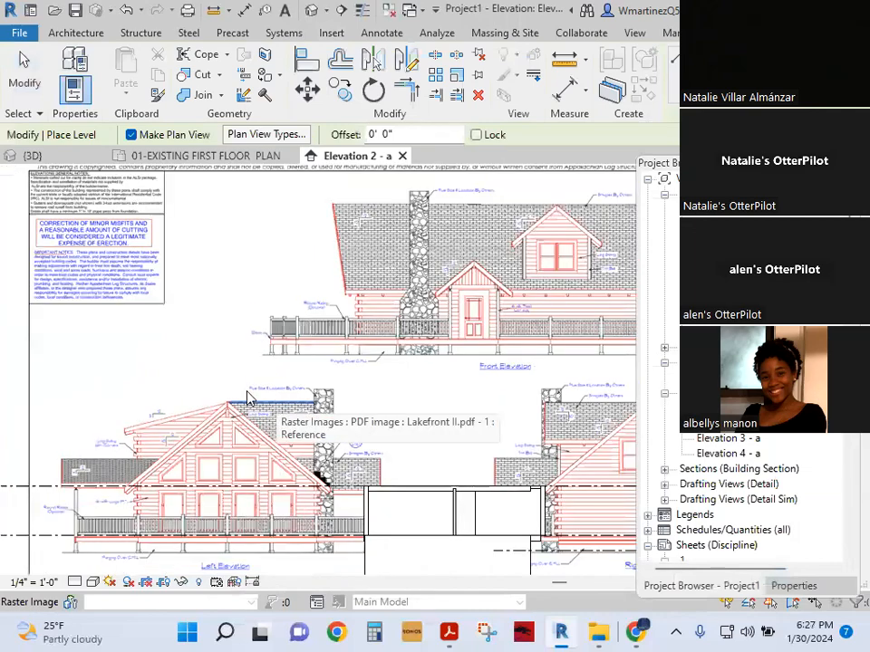
{"action": "scroll", "coordinate": [214, 401], "scroll_direction": "up", "scroll_amount": 4}
{"action": "scroll", "coordinate": [219, 403], "scroll_direction": "down", "scroll_amount": 3}
{"action": "middle_click_drag", "start_coordinate": [552, 467], "coordinate": [260, 453]}
{"action": "scroll", "coordinate": [456, 409], "scroll_direction": "up", "scroll_amount": 1}
{"action": "scroll", "coordinate": [455, 409], "scroll_direction": "up", "scroll_amount": 3}
{"action": "left_click", "coordinate": [437, 398]}
{"action": "scroll", "coordinate": [399, 405], "scroll_direction": "down", "scroll_amount": 1}
{"action": "key", "text": "Escape"}
Step: Extend the roof ridge level line over the Right Elevation to align with the other level heads, and show a head at that end
{"action": "left_click", "coordinate": [362, 405]}
{"action": "scroll", "coordinate": [364, 406], "scroll_direction": "down", "scroll_amount": 3}
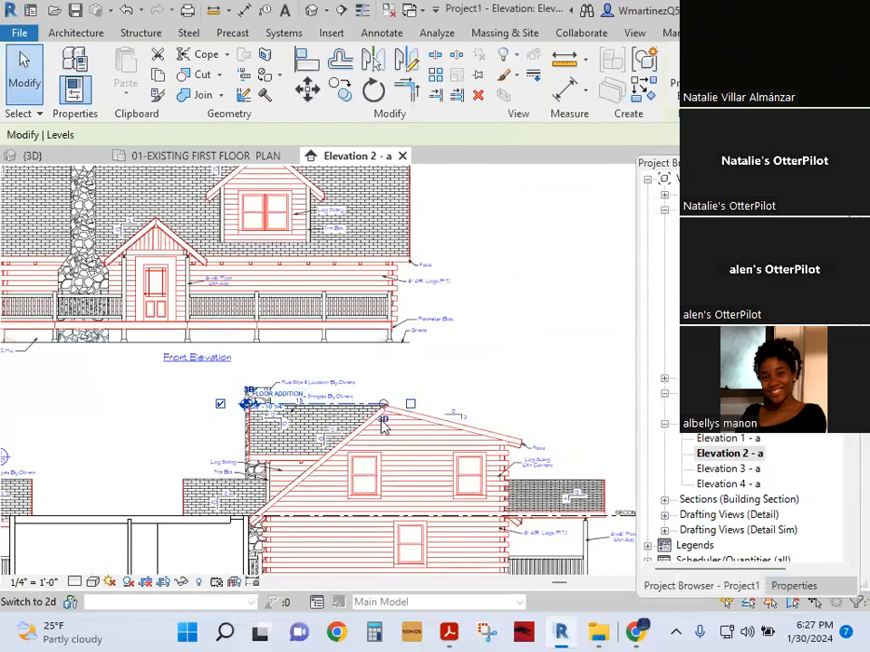
{"action": "left_click", "coordinate": [381, 421]}
{"action": "scroll", "coordinate": [437, 412], "scroll_direction": "down", "scroll_amount": 3}
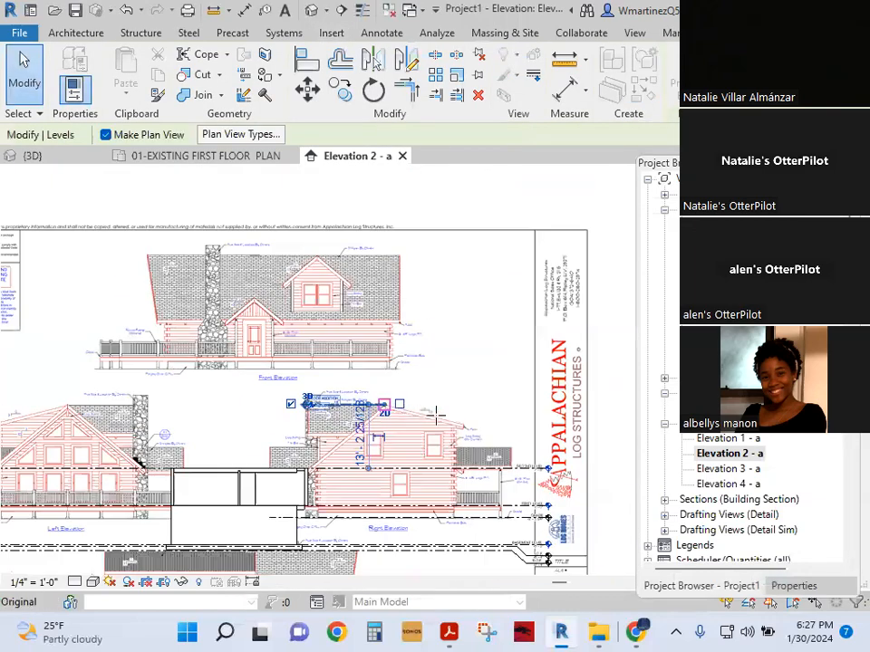
{"action": "scroll", "coordinate": [530, 426], "scroll_direction": "up", "scroll_amount": 2}
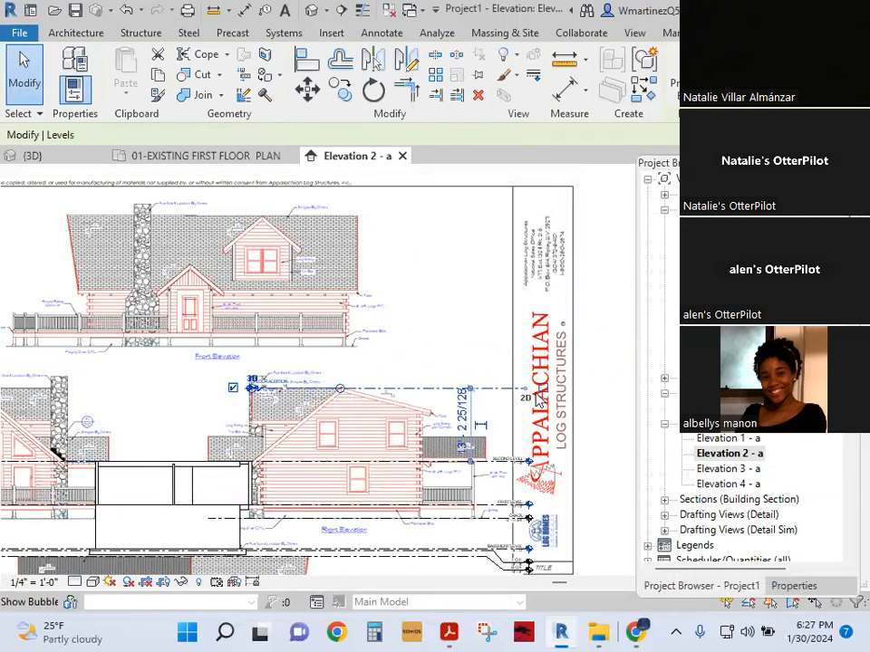
{"action": "left_click", "coordinate": [511, 393]}
{"action": "key", "text": "Escape"}
{"action": "left_click", "coordinate": [304, 388]}
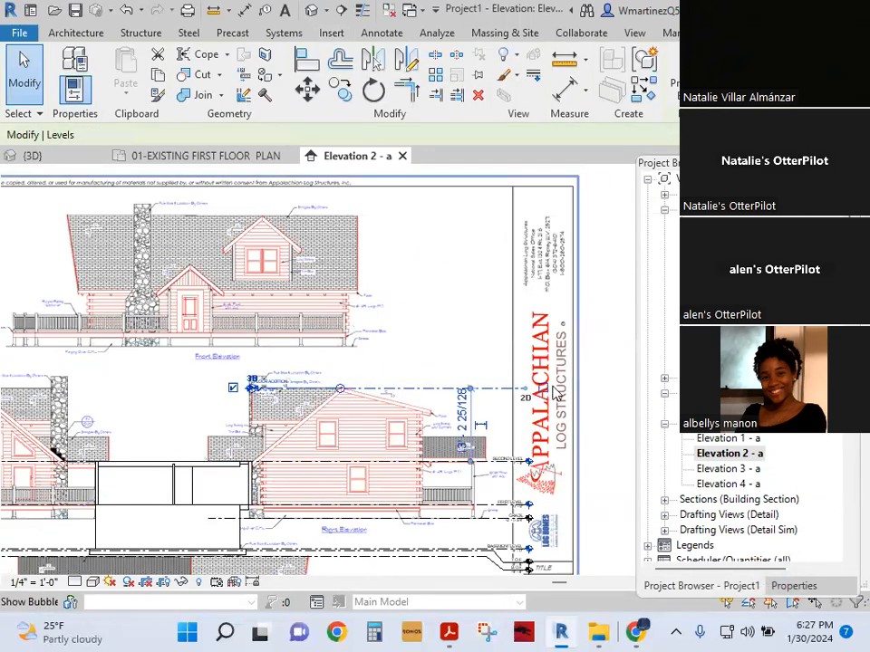
Step: Rename the new level at the roof ridge as RIDGE and rename its corresponding views too
{"action": "scroll", "coordinate": [303, 388], "scroll_direction": "up", "scroll_amount": 4}
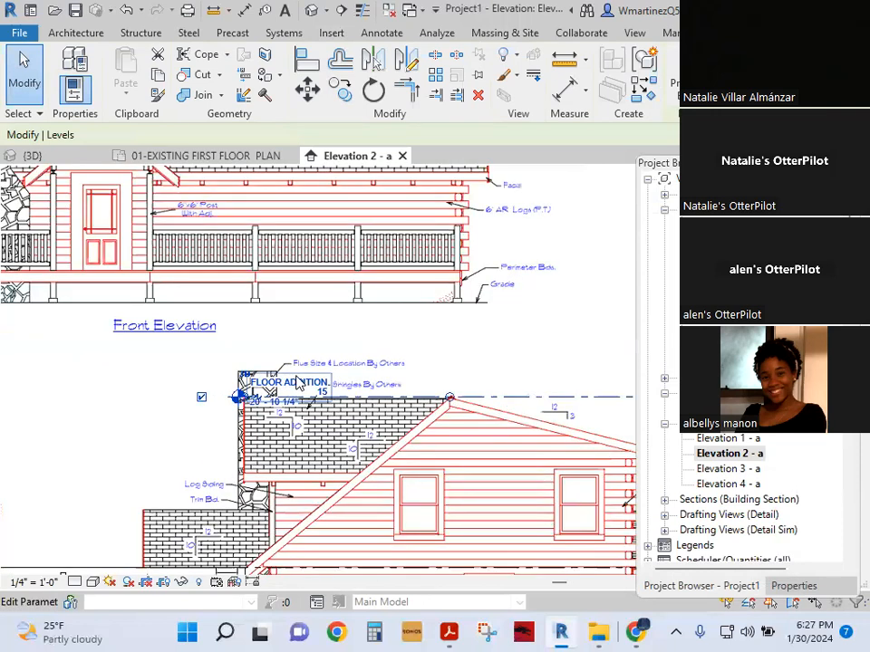
{"action": "double_click", "coordinate": [299, 385]}
{"action": "type", "text": "RIDG"}
{"action": "key", "text": "Return"}
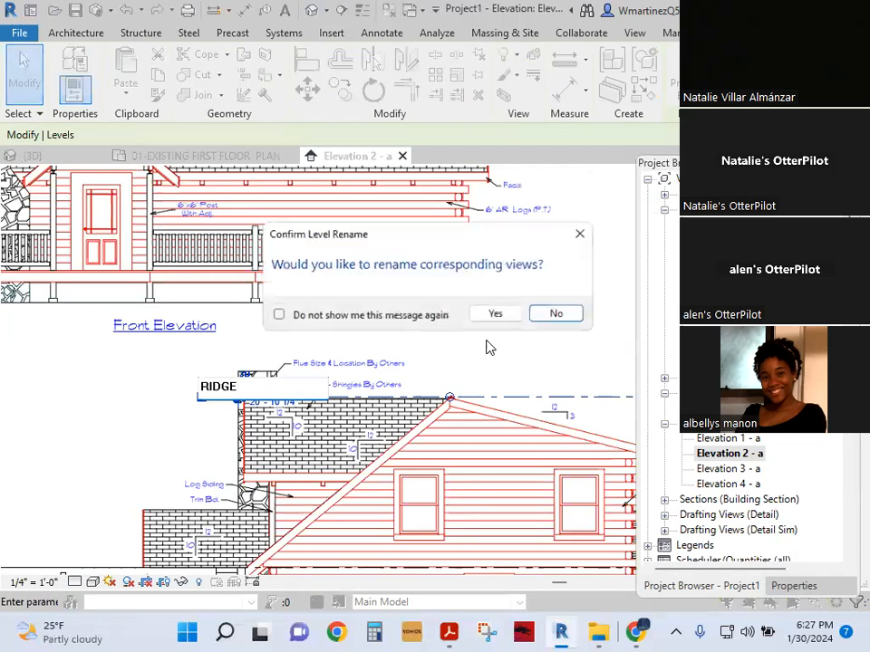
{"action": "left_click", "coordinate": [497, 309]}
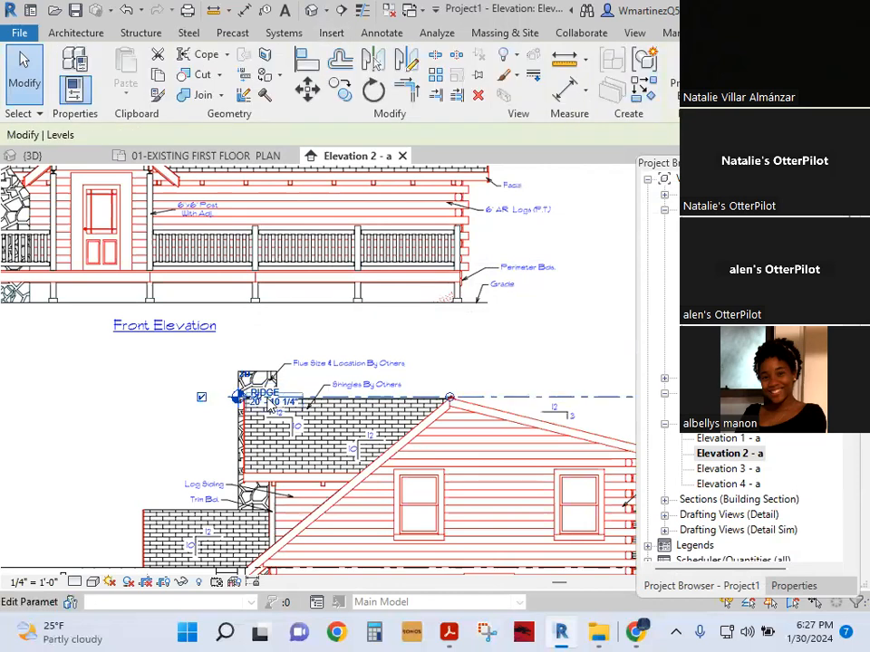
Step: Pull the RIDGE level's head beside the chimney outward, clear of the Right Elevation, and undo the last stretch
{"action": "left_click_drag", "start_coordinate": [199, 398], "coordinate": [65, 396]}
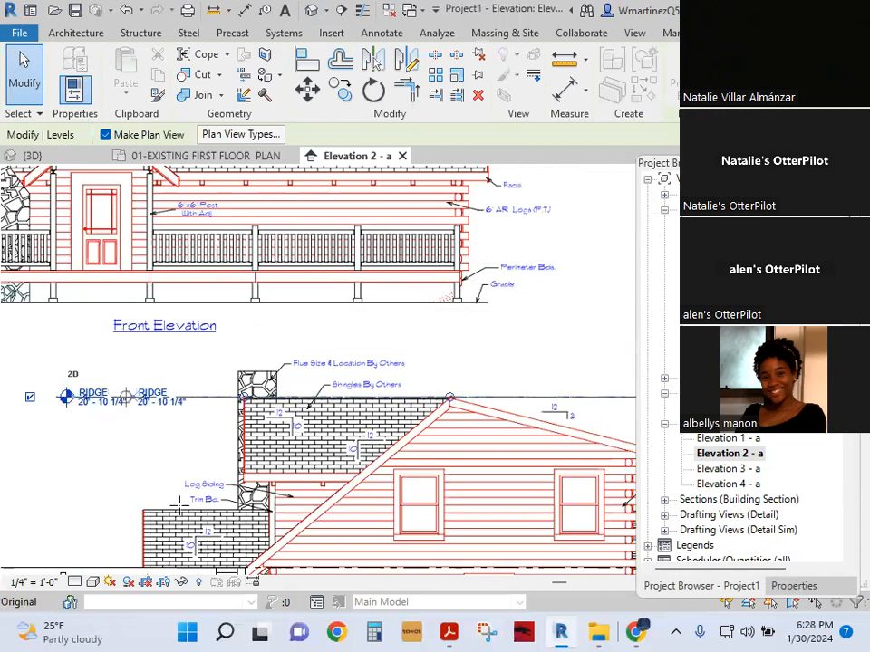
{"action": "scroll", "coordinate": [154, 351], "scroll_direction": "down", "scroll_amount": 2}
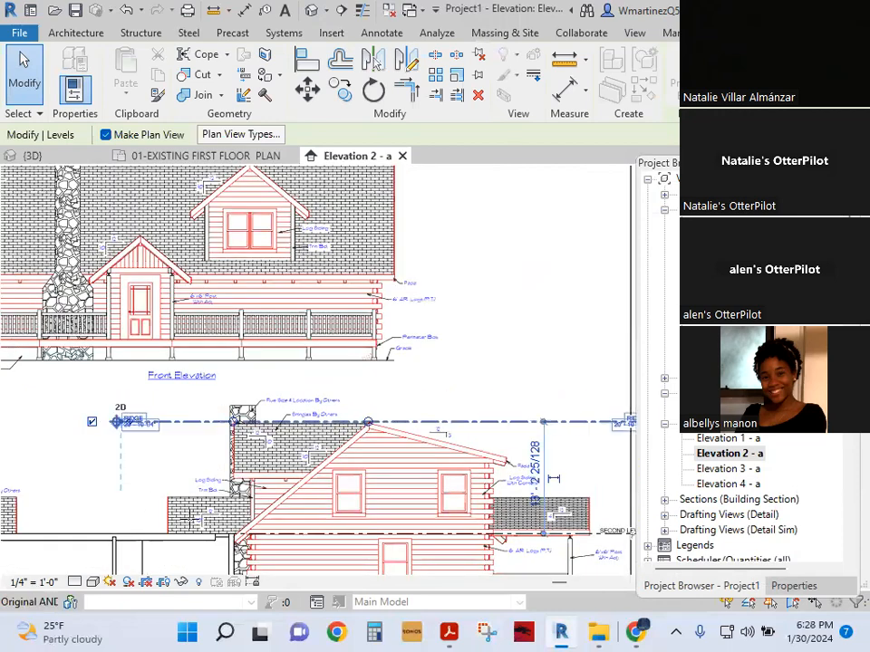
{"action": "key", "text": "ctrl+z"}
{"action": "scroll", "coordinate": [266, 358], "scroll_direction": "down", "scroll_amount": 2}
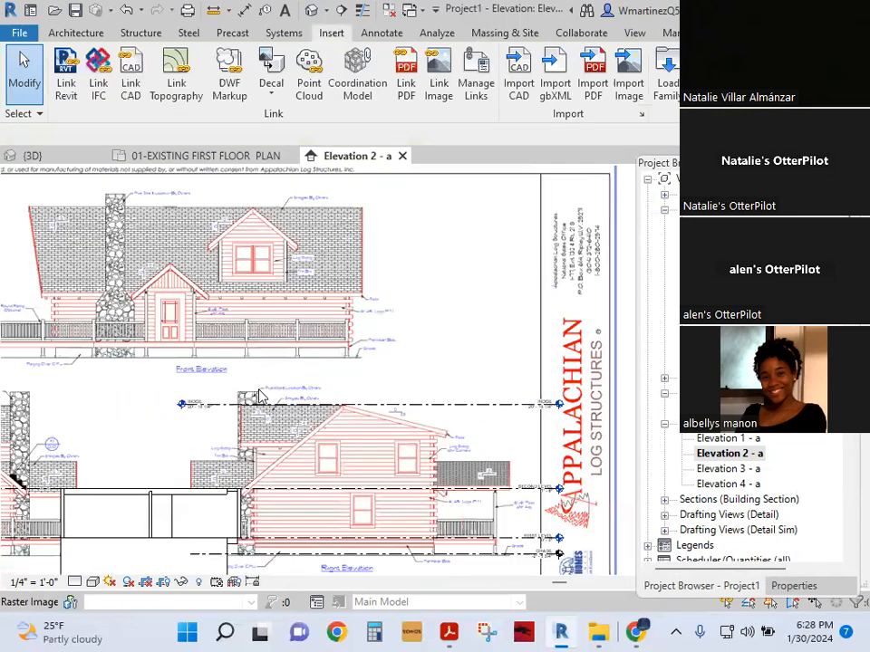
Step: Switch to Lakefront II.pdf in Acrobat and examine the door and window schedules on the floor plan sheet
{"action": "middle_click_drag", "start_coordinate": [340, 456], "coordinate": [369, 365]}
{"action": "scroll", "coordinate": [362, 362], "scroll_direction": "up", "scroll_amount": 2}
{"action": "scroll", "coordinate": [353, 360], "scroll_direction": "up", "scroll_amount": 3}
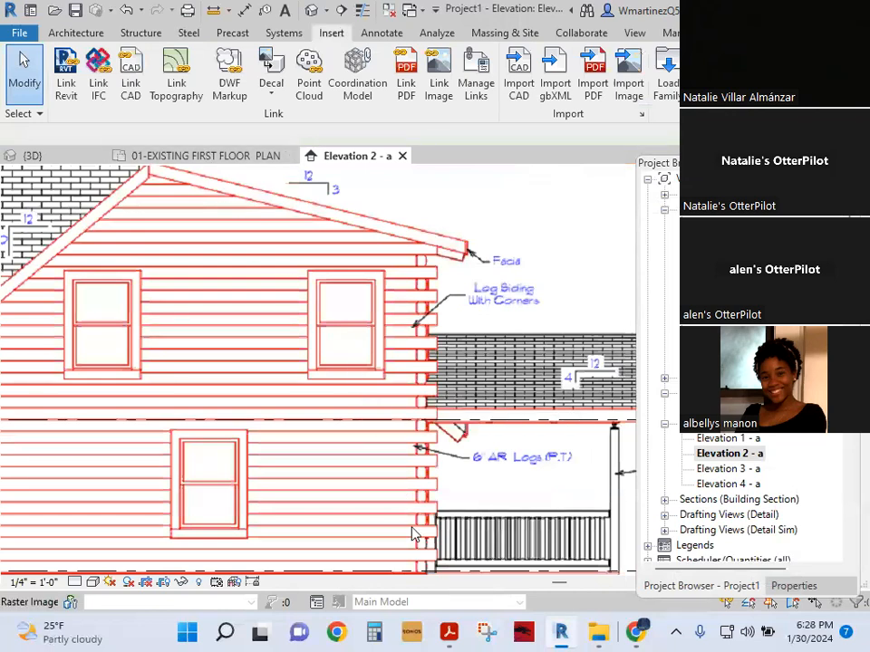
{"action": "left_click", "coordinate": [448, 632]}
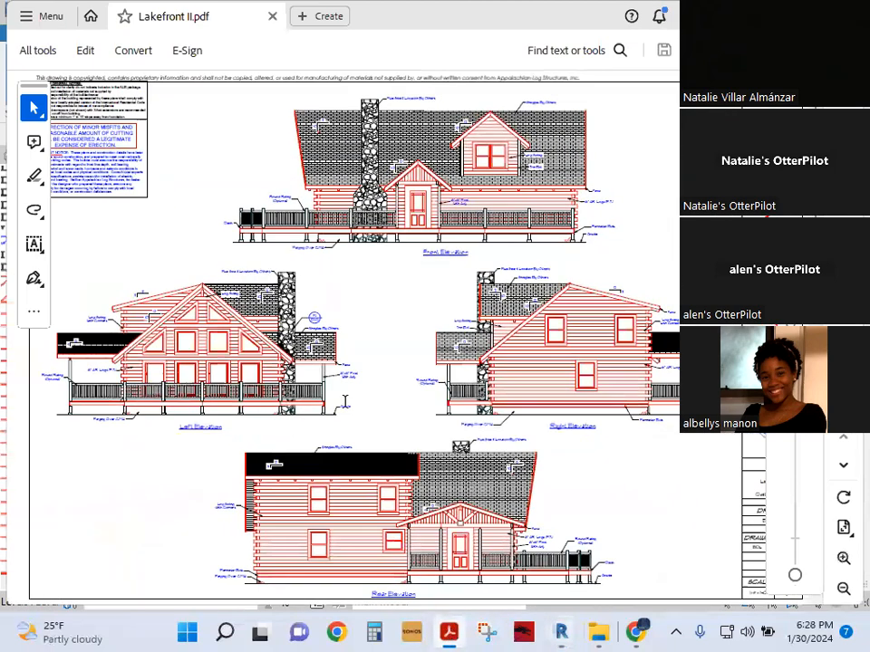
{"action": "scroll", "coordinate": [344, 401], "scroll_direction": "down", "scroll_amount": 3}
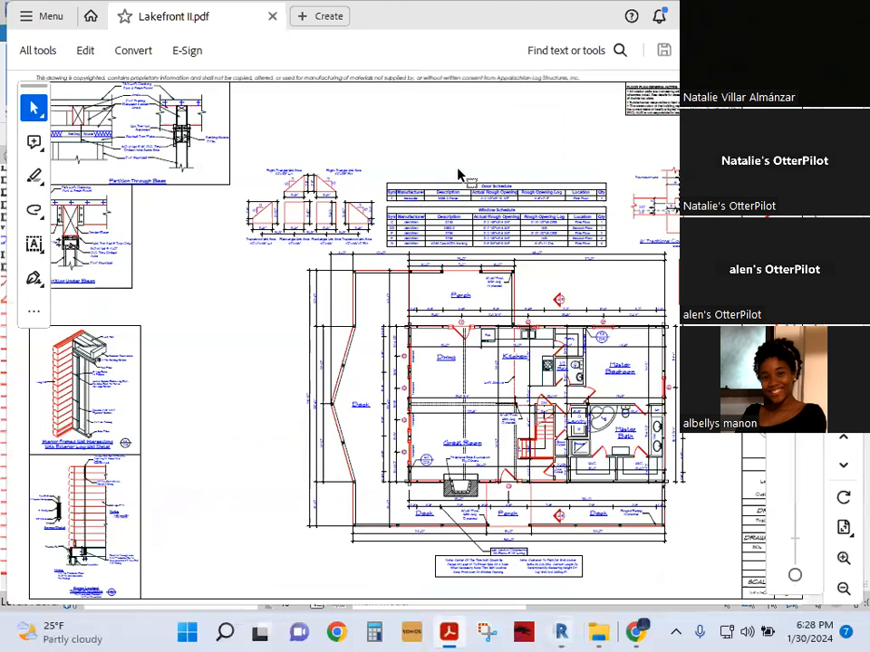
{"action": "scroll", "coordinate": [461, 175], "scroll_direction": "up", "scroll_amount": 5, "text": "ctrl"}
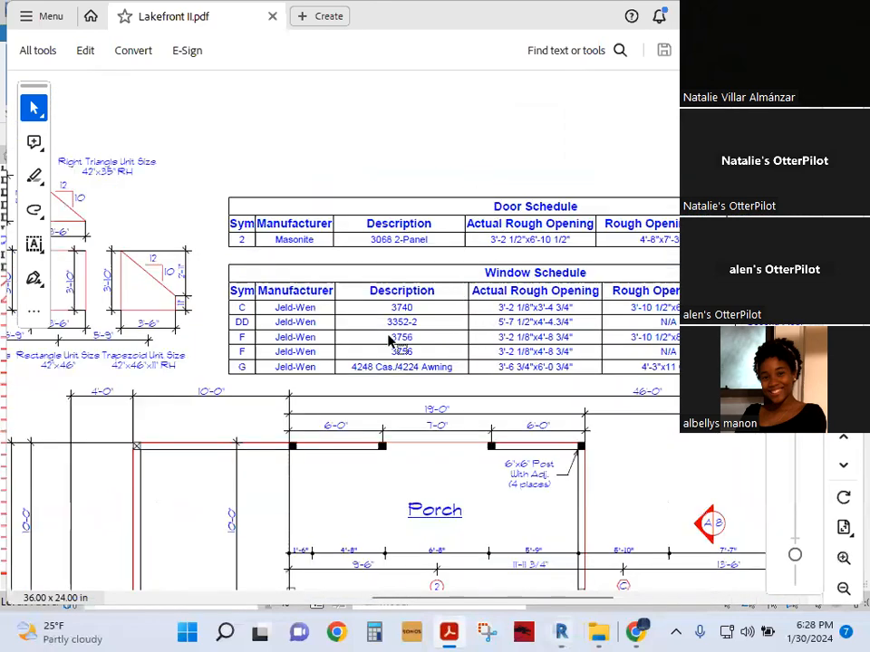
Step: Examine the door and window schedules on the floor plan sheet for descriptions, rough openings, locations and quantities
{"action": "scroll", "coordinate": [349, 334], "scroll_direction": "up", "scroll_amount": 3, "text": "ctrl"}
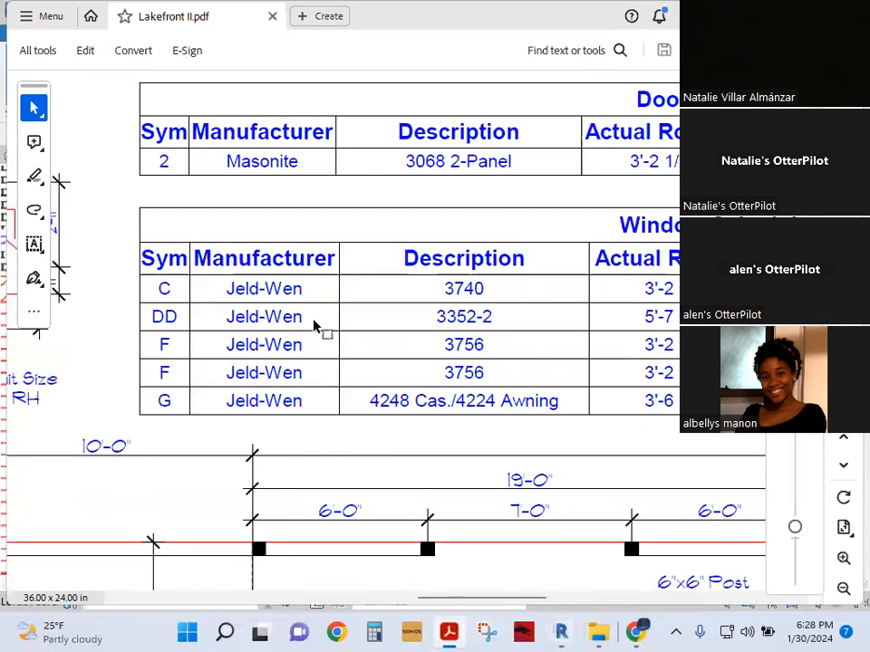
{"action": "scroll", "coordinate": [313, 328], "scroll_direction": "down", "scroll_amount": 3, "text": "ctrl"}
{"action": "scroll", "coordinate": [312, 328], "scroll_direction": "down", "scroll_amount": 1, "text": "ctrl"}
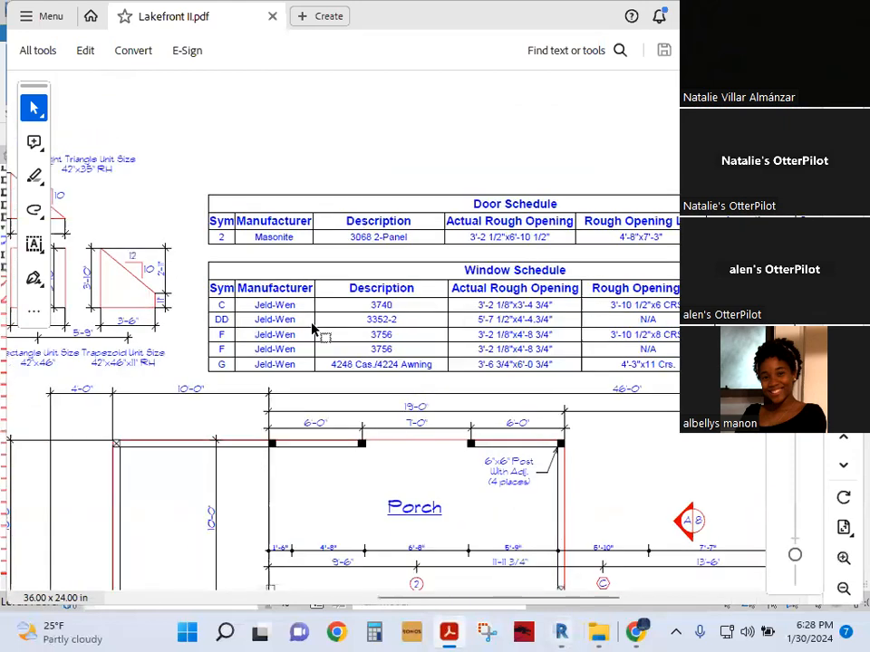
{"action": "scroll", "coordinate": [313, 328], "scroll_direction": "down", "scroll_amount": 1, "text": "ctrl"}
{"action": "scroll", "coordinate": [635, 331], "scroll_direction": "up", "scroll_amount": 1, "text": "ctrl"}
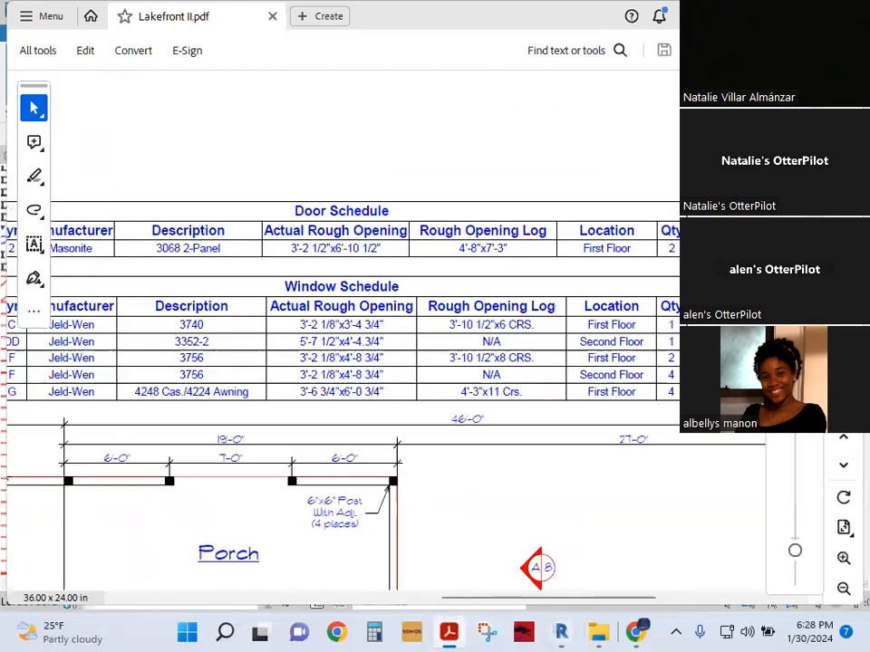
{"action": "scroll", "coordinate": [649, 336], "scroll_direction": "up", "scroll_amount": 1, "text": "ctrl"}
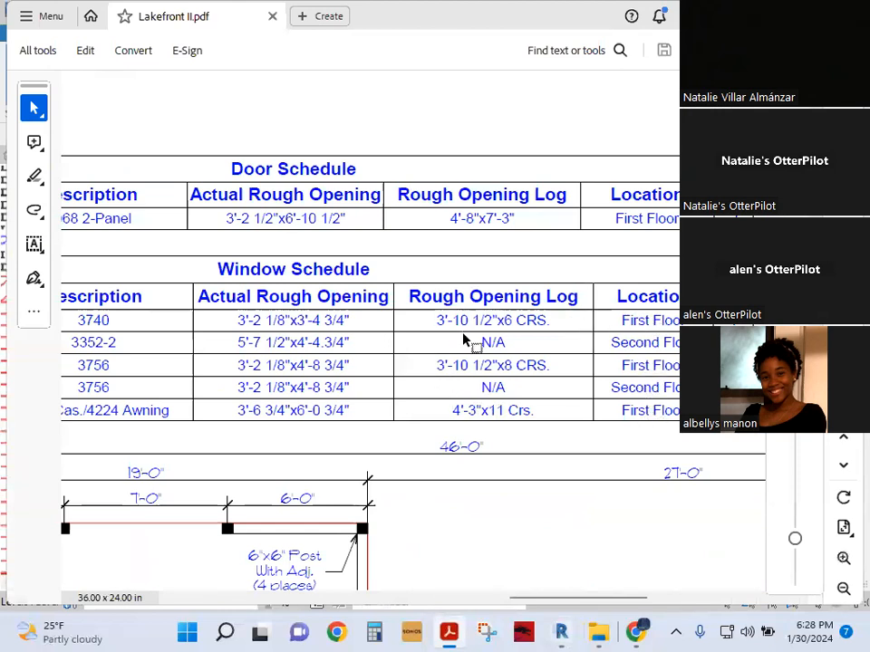
{"action": "scroll", "coordinate": [301, 389], "scroll_direction": "down", "scroll_amount": 1, "text": "ctrl"}
{"action": "scroll", "coordinate": [480, 398], "scroll_direction": "down", "scroll_amount": 1, "text": "ctrl"}
{"action": "scroll", "coordinate": [217, 362], "scroll_direction": "down", "scroll_amount": 1, "text": "ctrl"}
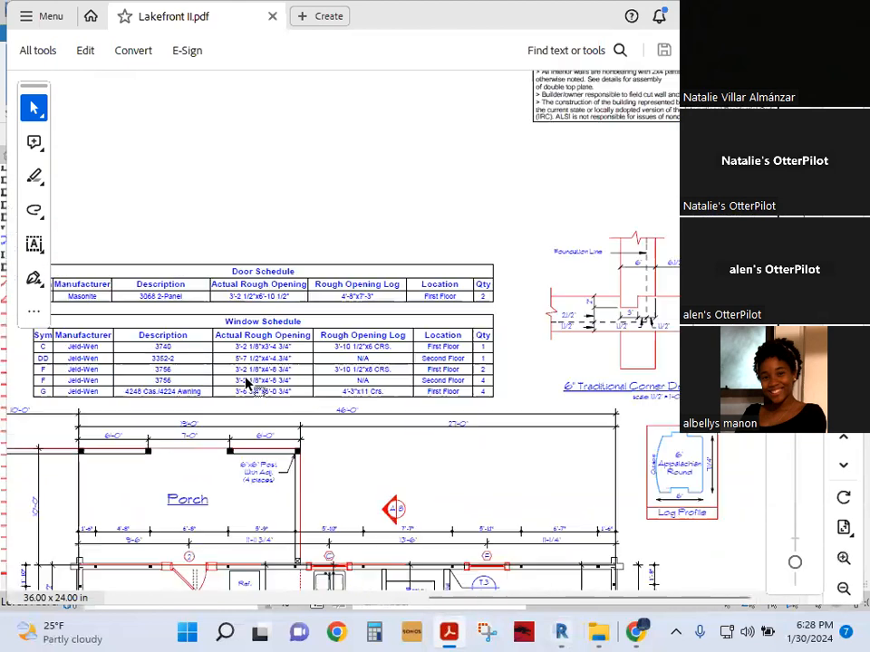
{"action": "scroll", "coordinate": [471, 385], "scroll_direction": "down", "scroll_amount": 1, "text": "ctrl"}
{"action": "scroll", "coordinate": [472, 382], "scroll_direction": "down", "scroll_amount": 1, "text": "ctrl"}
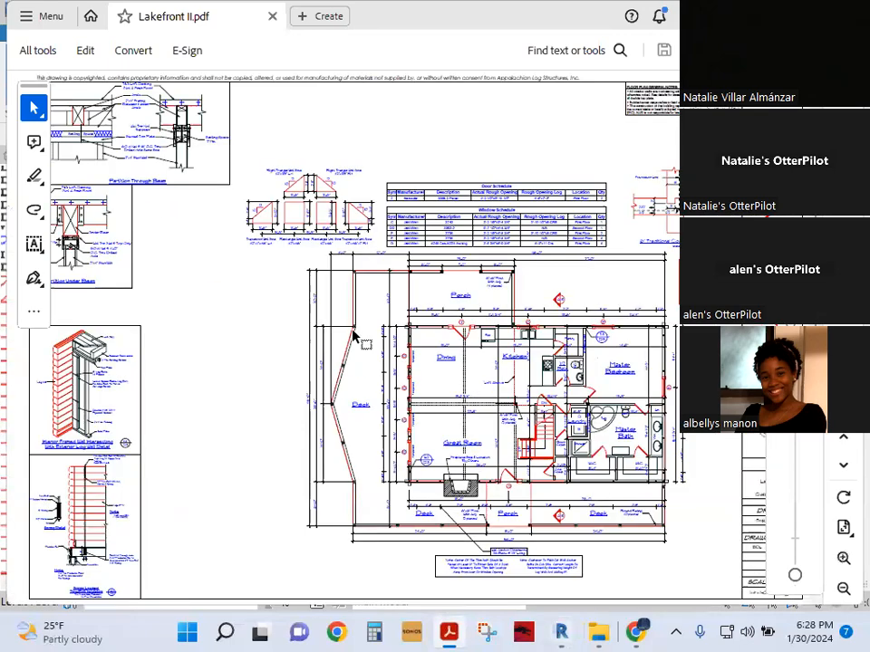
Step: Examine the trapezoid and rectangle window unit sizes and the partition beam details beside the floor plan
{"action": "scroll", "coordinate": [244, 188], "scroll_direction": "up", "scroll_amount": 2, "text": "ctrl"}
{"action": "scroll", "coordinate": [387, 303], "scroll_direction": "up", "scroll_amount": 1, "text": "ctrl"}
{"action": "scroll", "coordinate": [386, 304], "scroll_direction": "up", "scroll_amount": 2, "text": "ctrl"}
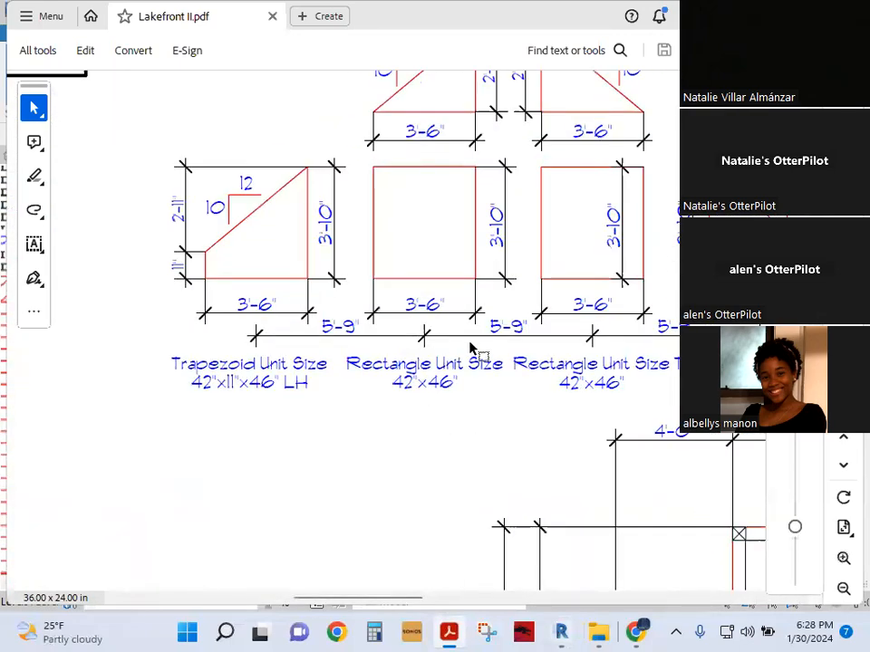
{"action": "scroll", "coordinate": [471, 349], "scroll_direction": "down", "scroll_amount": 5, "text": "ctrl"}
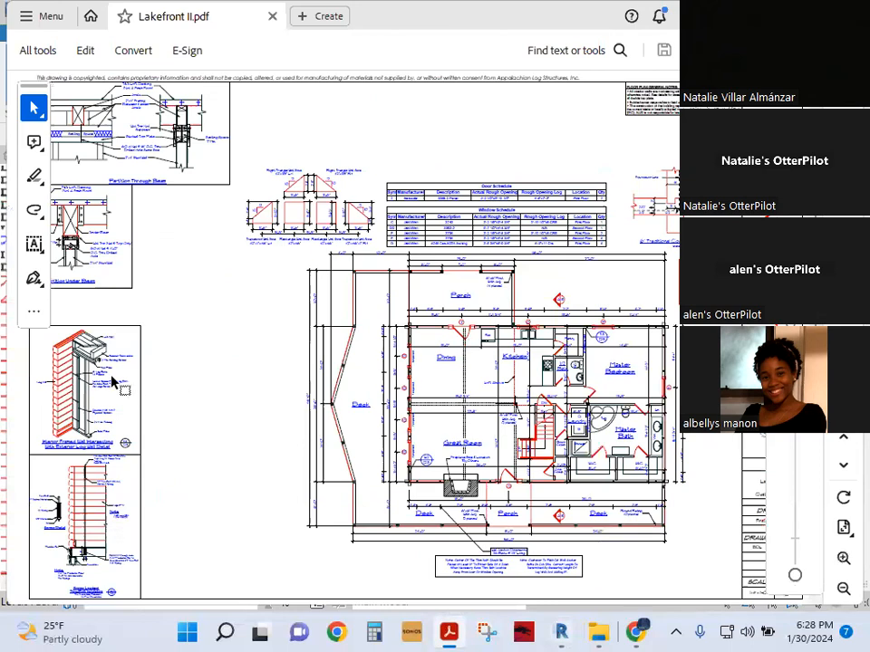
{"action": "scroll", "coordinate": [74, 252], "scroll_direction": "up", "scroll_amount": 3, "text": "ctrl"}
{"action": "scroll", "coordinate": [458, 384], "scroll_direction": "down", "scroll_amount": 3, "text": "ctrl"}
{"action": "scroll", "coordinate": [450, 384], "scroll_direction": "down", "scroll_amount": 2, "text": "ctrl"}
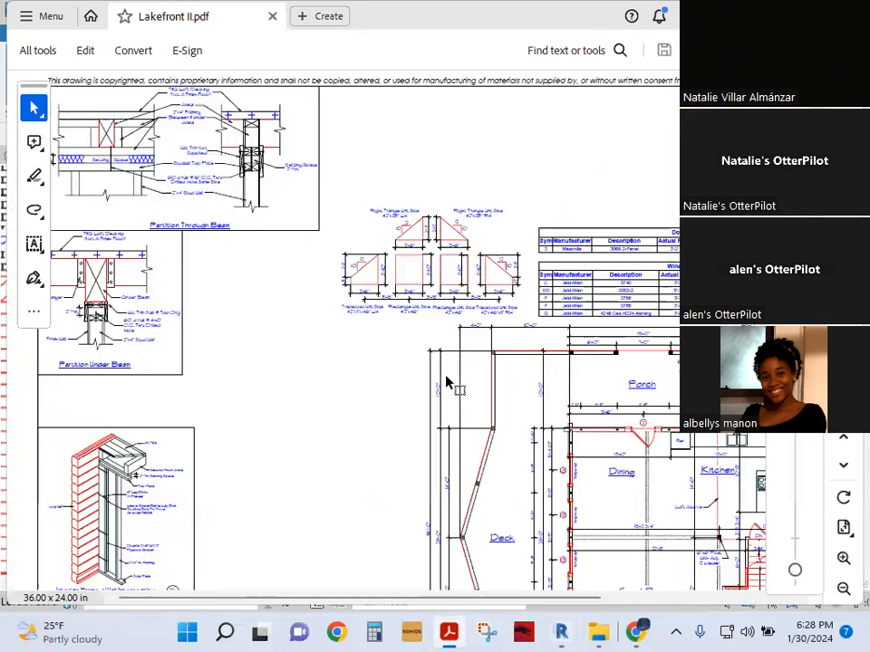
{"action": "scroll", "coordinate": [148, 138], "scroll_direction": "up", "scroll_amount": 3, "text": "ctrl"}
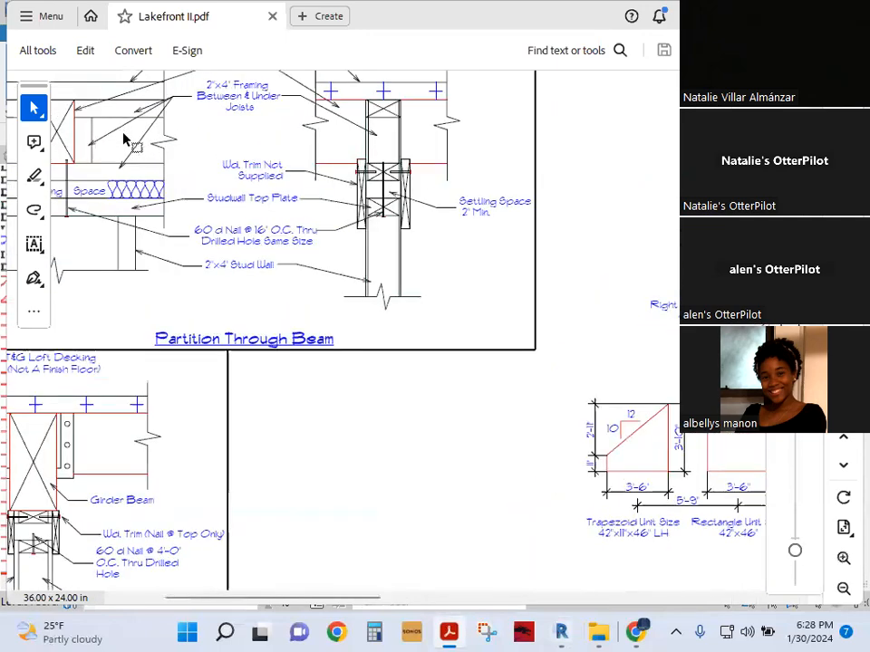
{"action": "scroll", "coordinate": [188, 236], "scroll_direction": "down", "scroll_amount": 1, "text": "ctrl"}
{"action": "scroll", "coordinate": [189, 236], "scroll_direction": "down", "scroll_amount": 2, "text": "ctrl"}
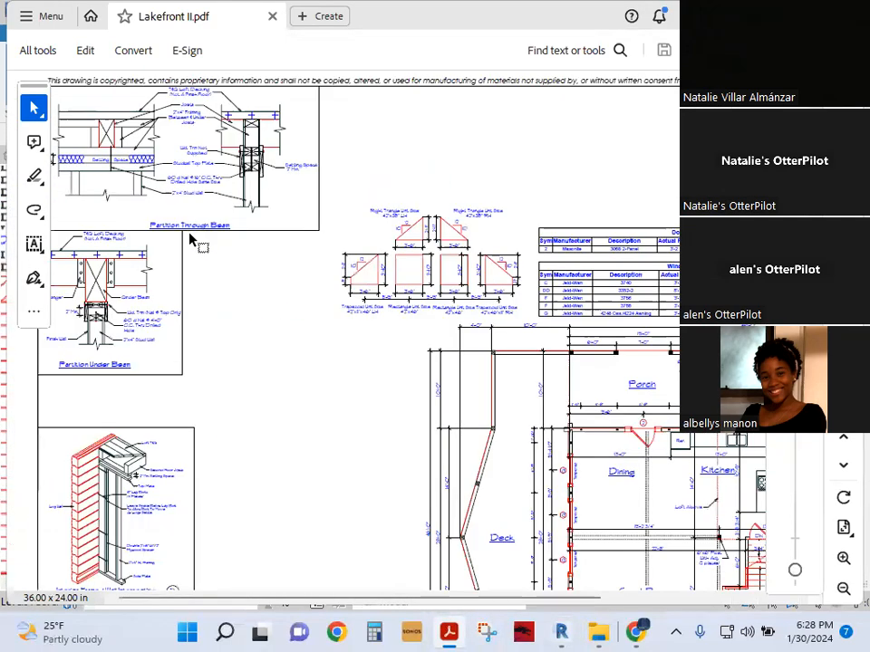
{"action": "scroll", "coordinate": [190, 241], "scroll_direction": "down", "scroll_amount": 1, "text": "ctrl"}
{"action": "scroll", "coordinate": [190, 241], "scroll_direction": "down", "scroll_amount": 1, "text": "ctrl"}
{"action": "scroll", "coordinate": [230, 473], "scroll_direction": "up", "scroll_amount": 4, "text": "ctrl"}
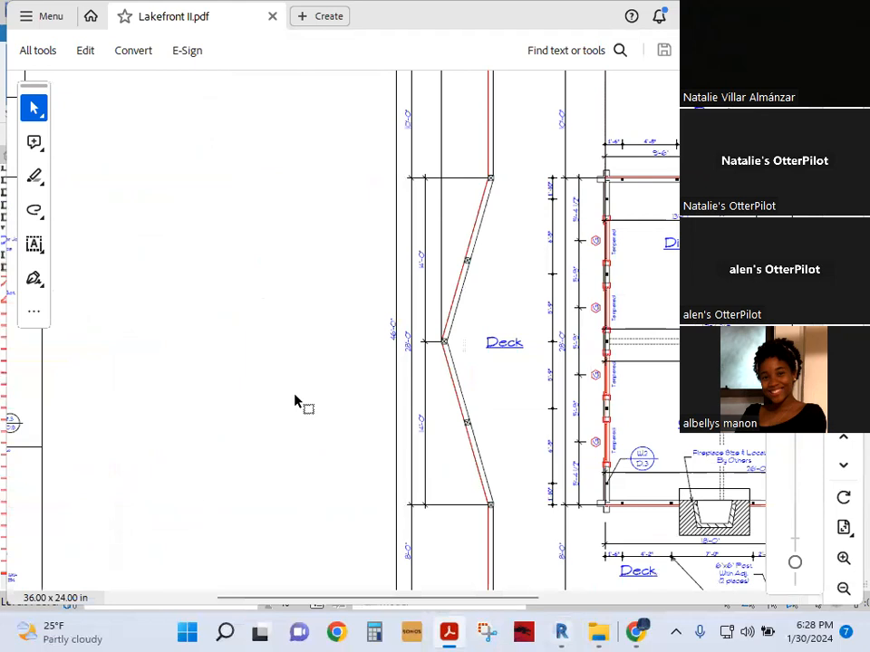
Step: Examine the spring loaded thru-bolt installation detail and select the 2"x10" size in its perimeter beam note
{"action": "left_click_drag", "start_coordinate": [407, 598], "coordinate": [257, 579]}
{"action": "scroll", "coordinate": [174, 453], "scroll_direction": "down", "scroll_amount": 3}
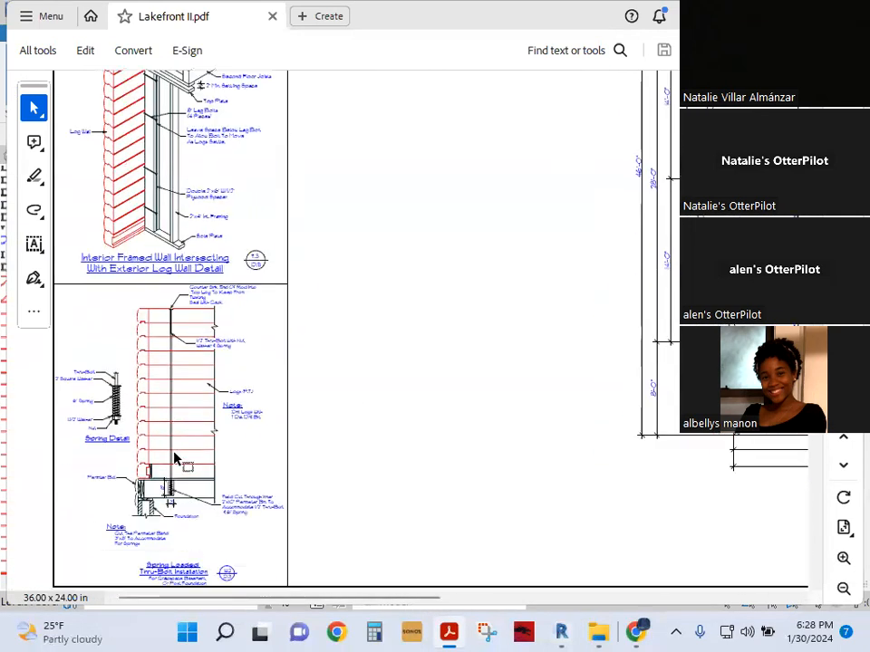
{"action": "scroll", "coordinate": [177, 456], "scroll_direction": "up", "scroll_amount": 4, "text": "ctrl"}
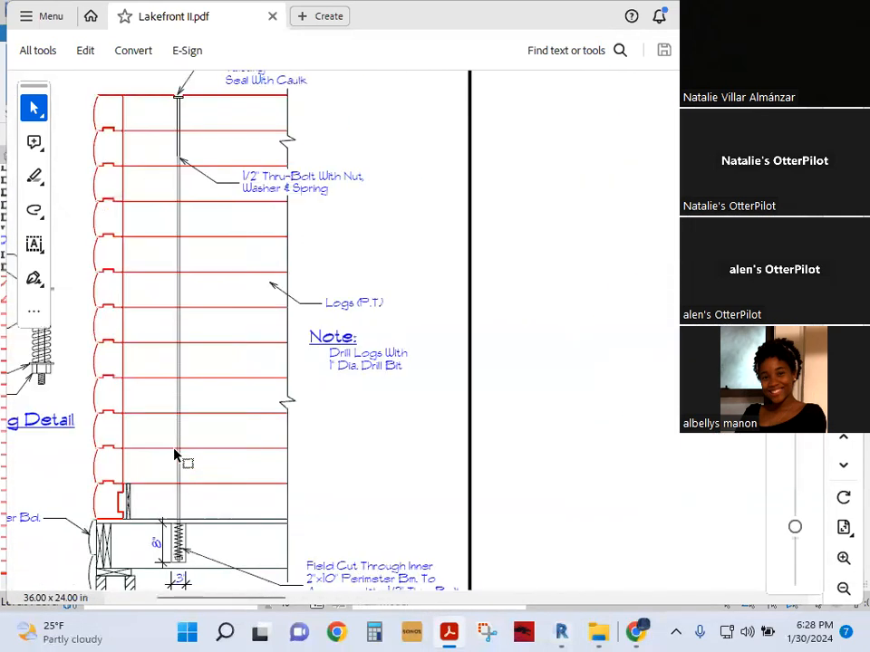
{"action": "scroll", "coordinate": [182, 431], "scroll_direction": "down", "scroll_amount": 1}
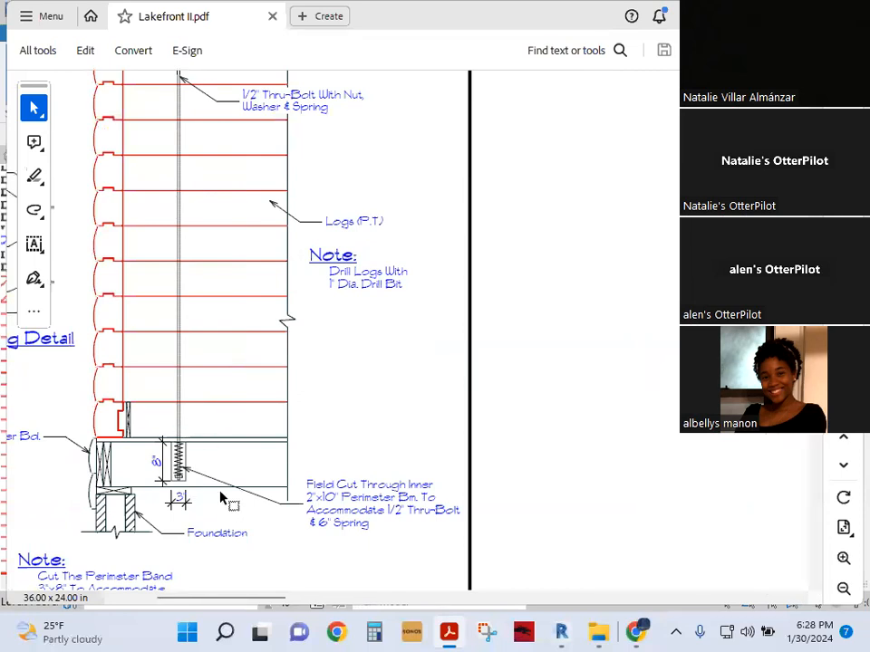
{"action": "scroll", "coordinate": [333, 513], "scroll_direction": "up", "scroll_amount": 5, "text": "ctrl"}
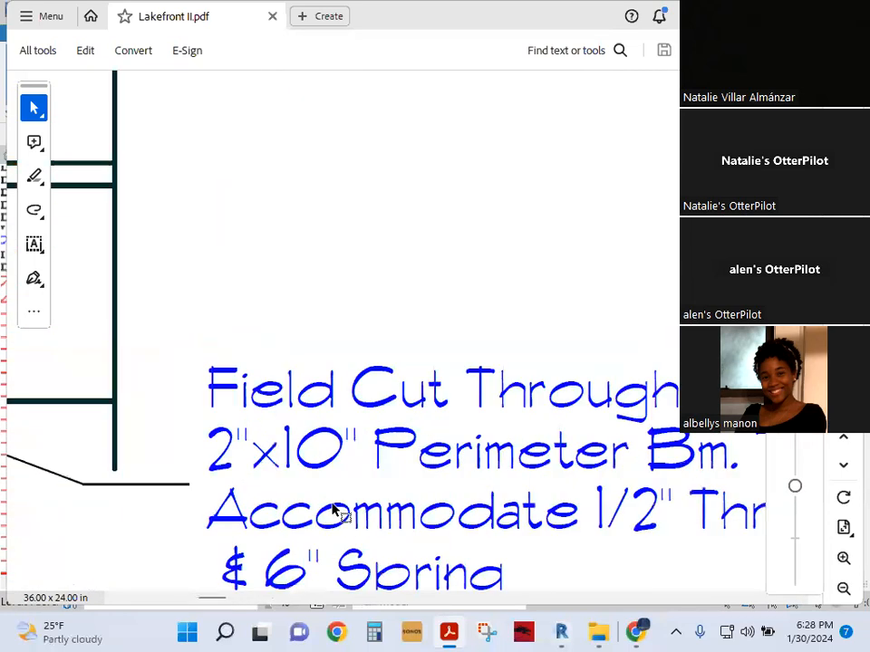
{"action": "left_click_drag", "start_coordinate": [367, 410], "coordinate": [127, 414]}
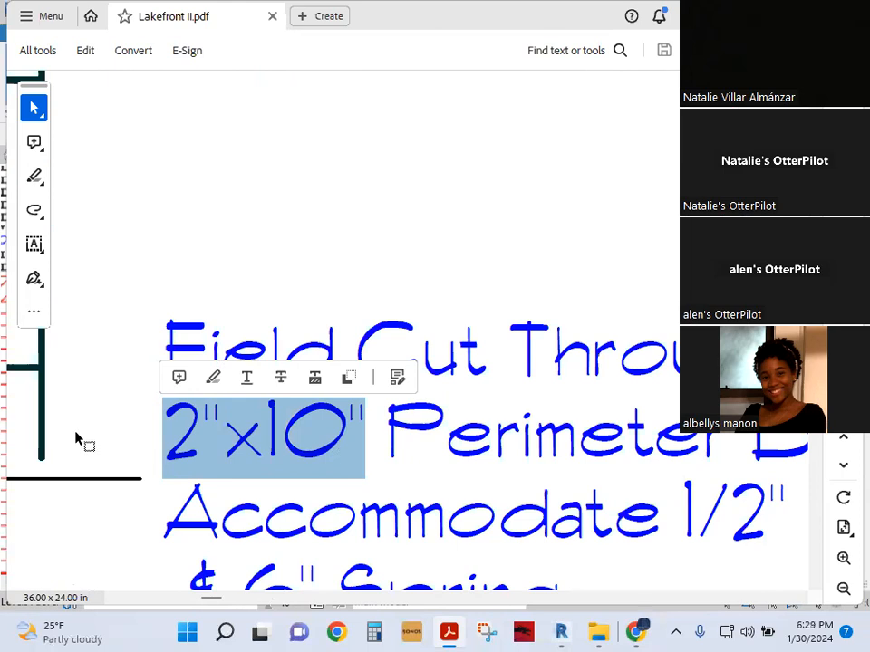
{"action": "scroll", "coordinate": [398, 462], "scroll_direction": "down", "scroll_amount": 5, "text": "ctrl"}
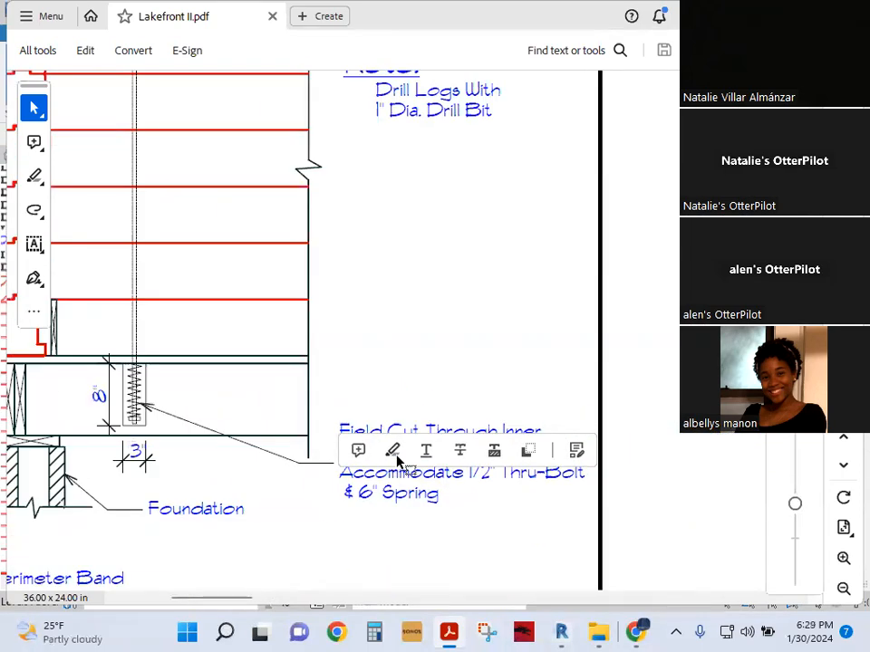
{"action": "scroll", "coordinate": [382, 489], "scroll_direction": "down", "scroll_amount": 5, "text": "ctrl"}
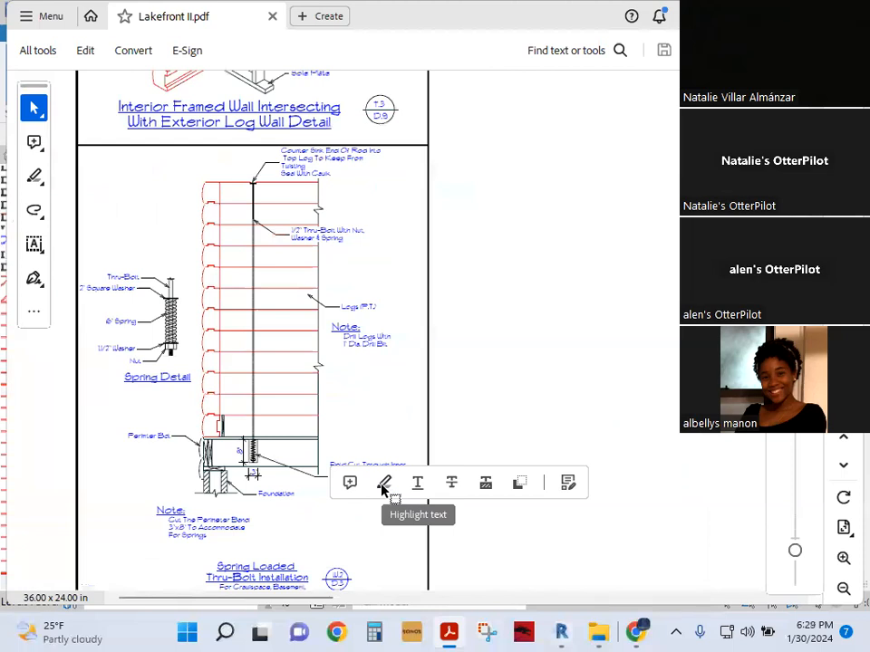
{"action": "scroll", "coordinate": [383, 489], "scroll_direction": "down", "scroll_amount": 1, "text": "ctrl"}
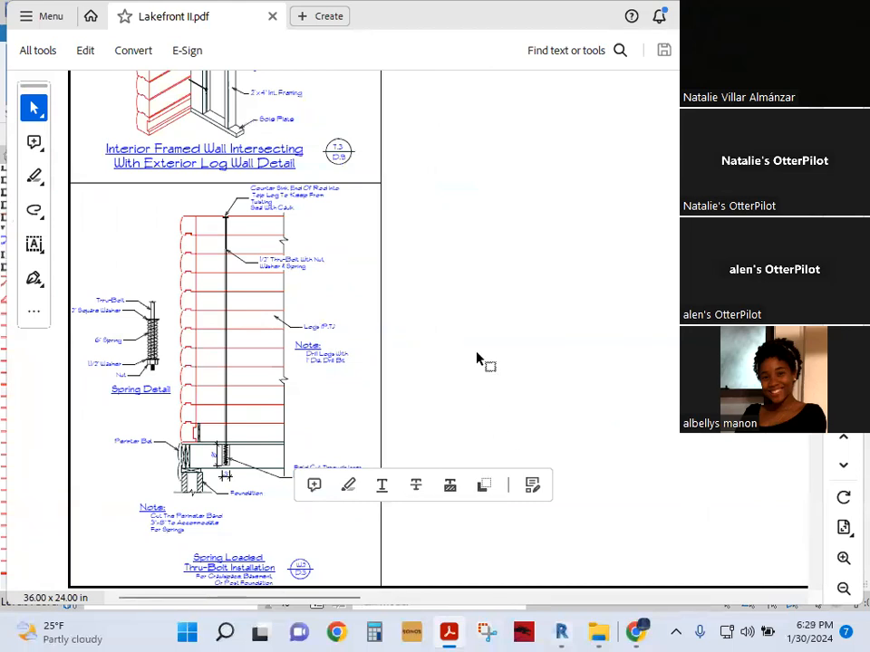
Step: Examine the Partition Through Beam detail and select the 2"x4' size in its stud wall note
{"action": "scroll", "coordinate": [479, 358], "scroll_direction": "down", "scroll_amount": 1, "text": "ctrl"}
{"action": "scroll", "coordinate": [408, 390], "scroll_direction": "down", "scroll_amount": 2, "text": "ctrl"}
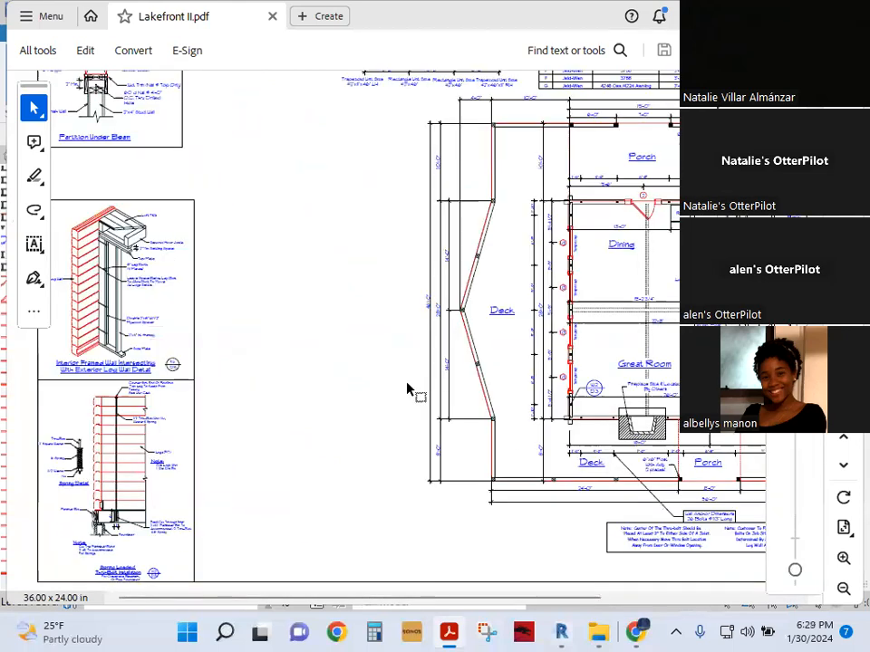
{"action": "scroll", "coordinate": [408, 390], "scroll_direction": "down", "scroll_amount": 1, "text": "ctrl"}
{"action": "scroll", "coordinate": [294, 326], "scroll_direction": "up", "scroll_amount": 4, "text": "ctrl"}
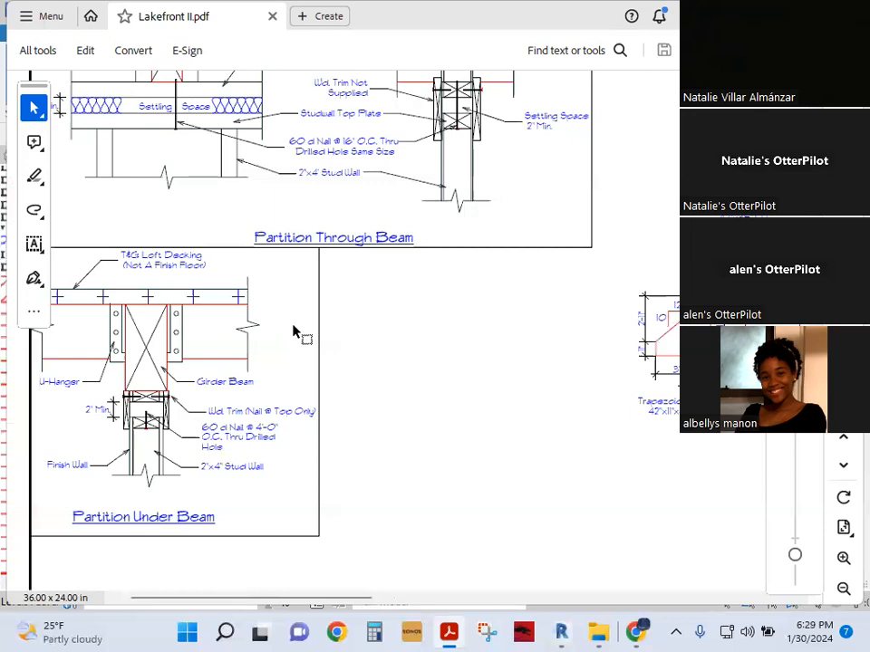
{"action": "scroll", "coordinate": [294, 337], "scroll_direction": "down", "scroll_amount": 1, "text": "ctrl"}
{"action": "scroll", "coordinate": [199, 105], "scroll_direction": "up", "scroll_amount": 2, "text": "ctrl"}
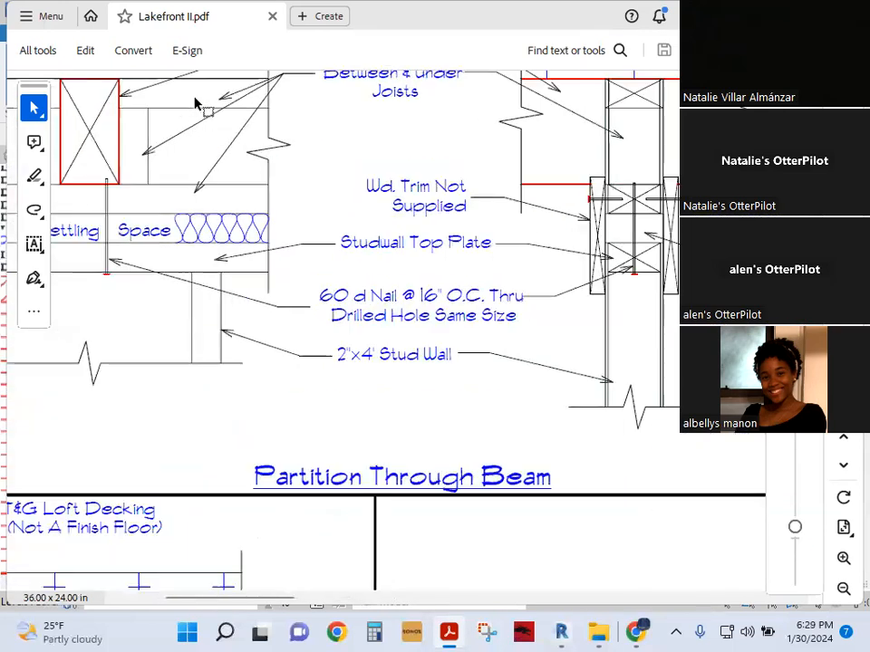
{"action": "scroll", "coordinate": [205, 141], "scroll_direction": "down", "scroll_amount": 1, "text": "ctrl"}
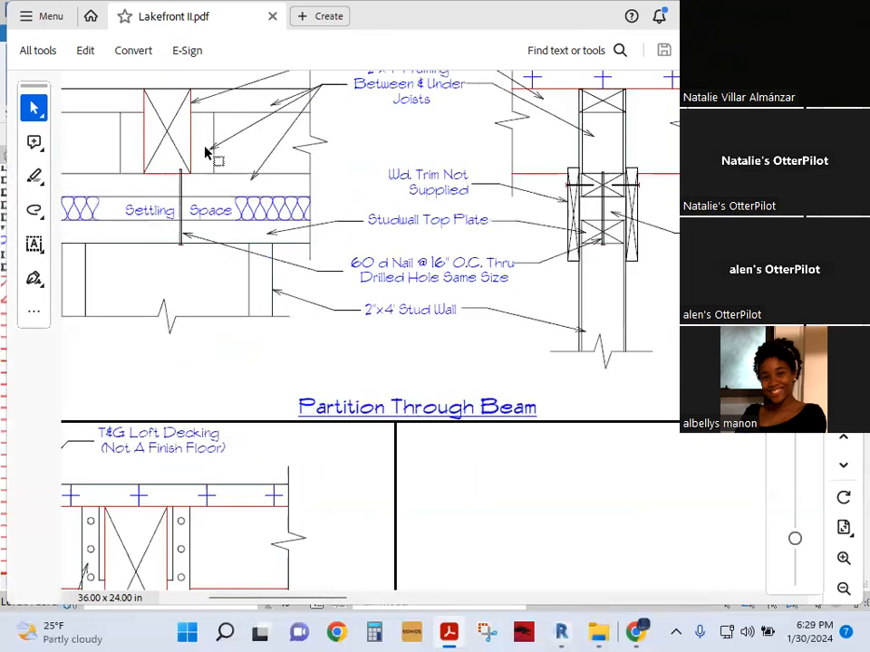
{"action": "scroll", "coordinate": [388, 326], "scroll_direction": "up", "scroll_amount": 2, "text": "ctrl"}
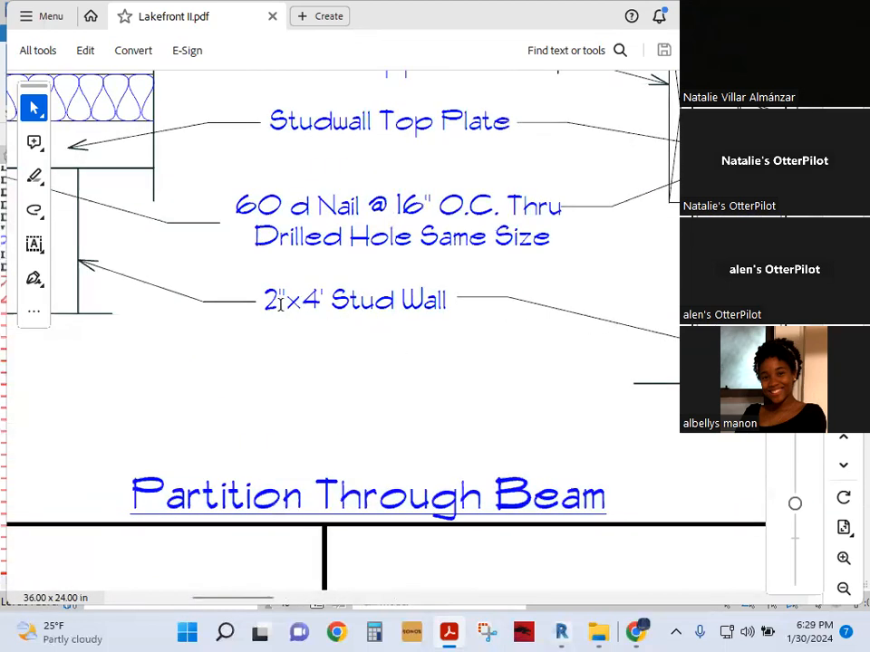
{"action": "left_click_drag", "start_coordinate": [267, 301], "coordinate": [348, 319]}
{"action": "scroll", "coordinate": [337, 398], "scroll_direction": "down", "scroll_amount": 1, "text": "ctrl"}
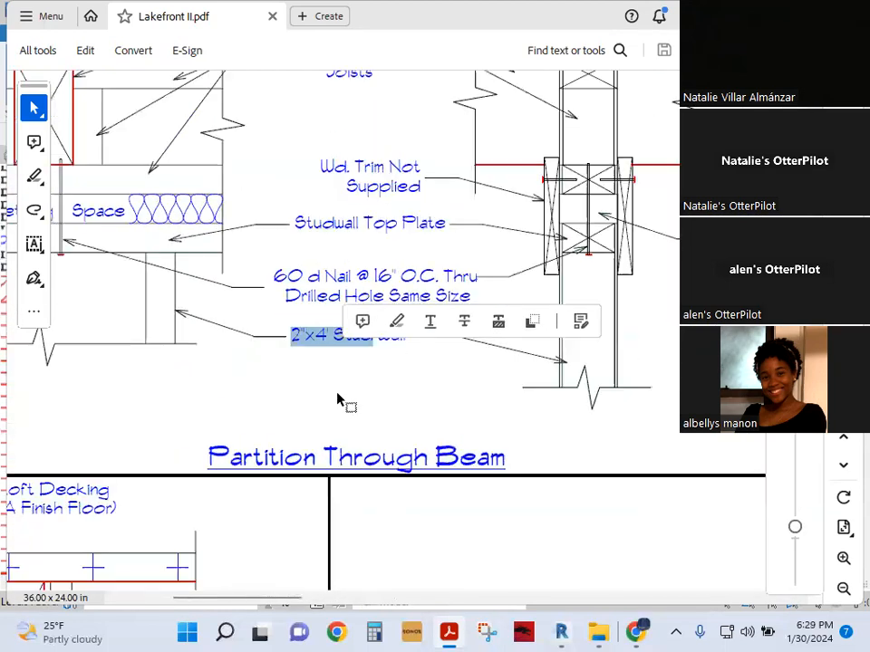
{"action": "scroll", "coordinate": [337, 399], "scroll_direction": "down", "scroll_amount": 2, "text": "ctrl"}
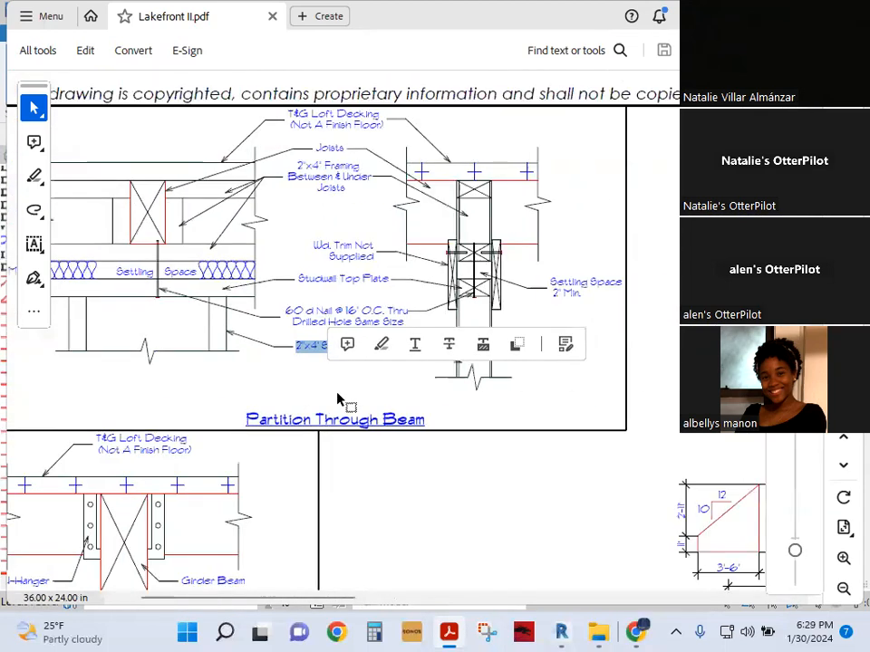
{"action": "scroll", "coordinate": [337, 398], "scroll_direction": "down", "scroll_amount": 1, "text": "ctrl"}
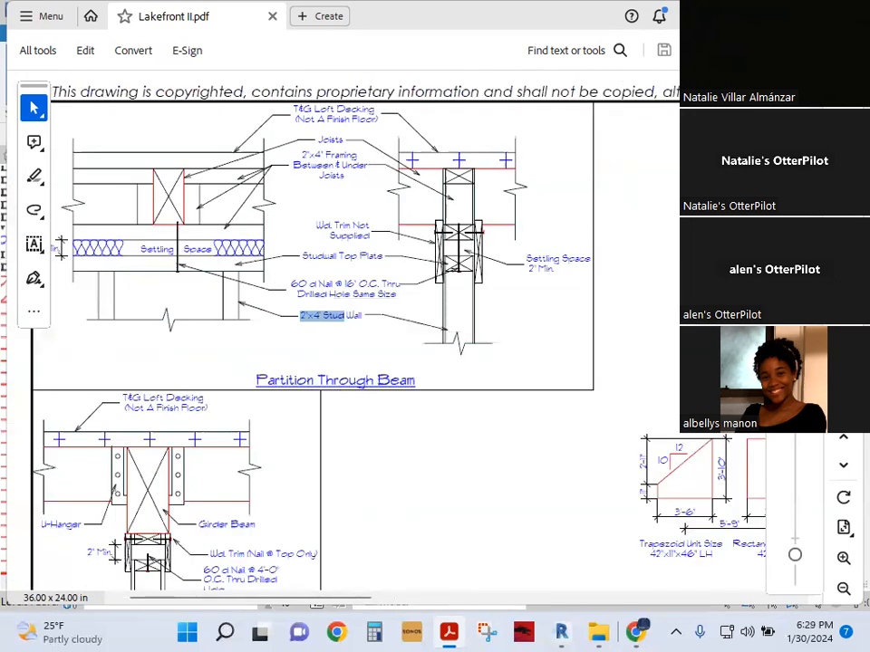
Step: Switch to Revit and draw a horizontal detail line from the sill of the second-floor window nearest the porch across the porch roof
{"action": "key", "text": "alt+Tab"}
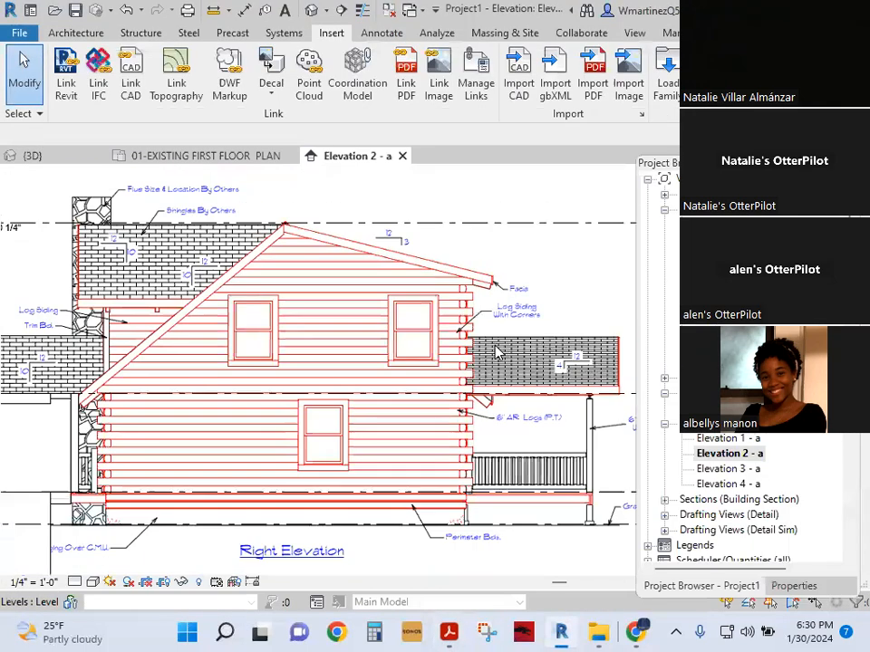
{"action": "scroll", "coordinate": [496, 352], "scroll_direction": "down", "scroll_amount": 1}
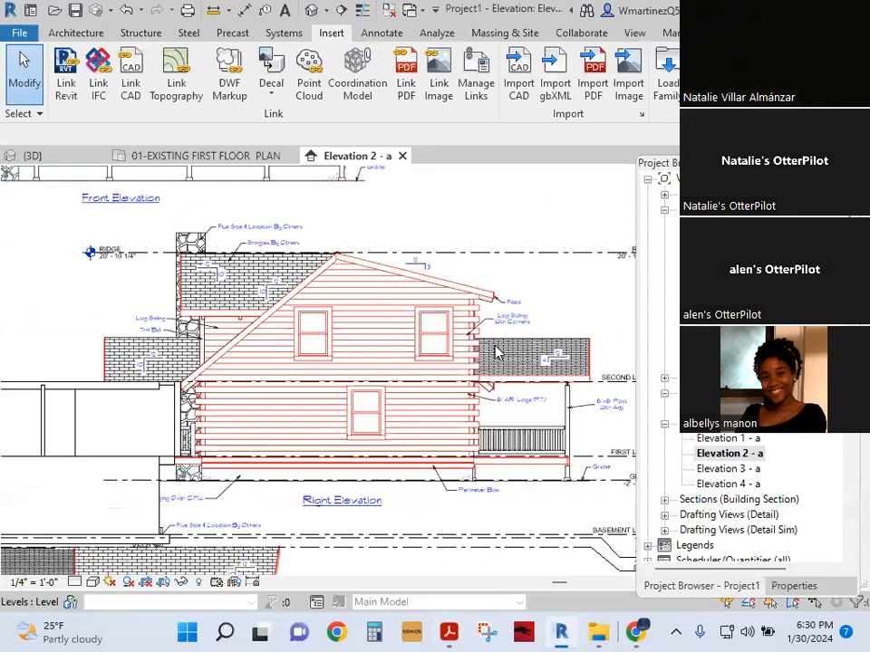
{"action": "left_click", "coordinate": [438, 365]}
{"action": "scroll", "coordinate": [438, 362], "scroll_direction": "up", "scroll_amount": 2}
{"action": "middle_click_drag", "start_coordinate": [438, 361], "coordinate": [320, 360]}
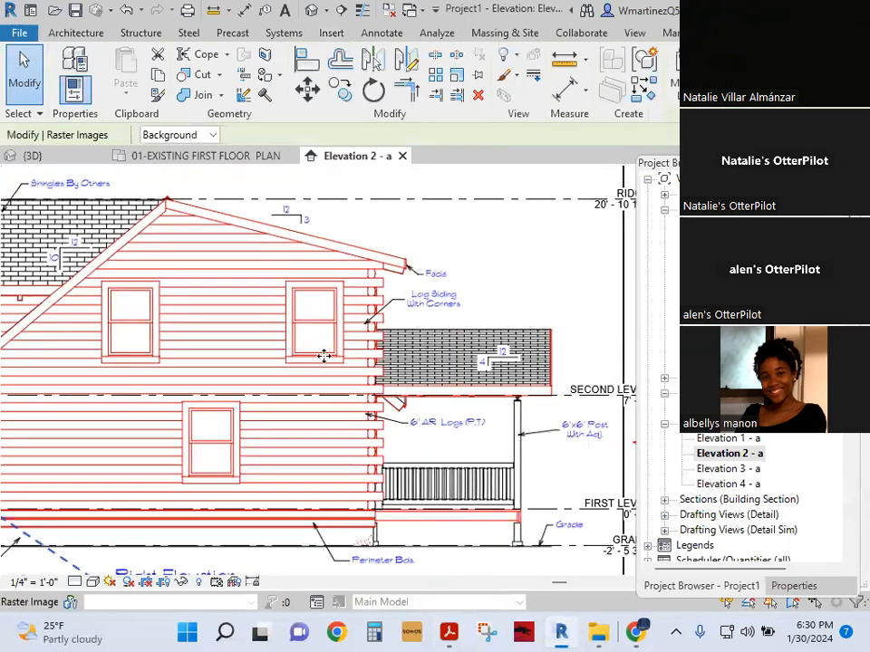
{"action": "key", "text": "d"}
{"action": "key", "text": "l"}
{"action": "scroll", "coordinate": [330, 353], "scroll_direction": "up", "scroll_amount": 3}
{"action": "left_click", "coordinate": [328, 363]}
{"action": "scroll", "coordinate": [353, 359], "scroll_direction": "down", "scroll_amount": 3}
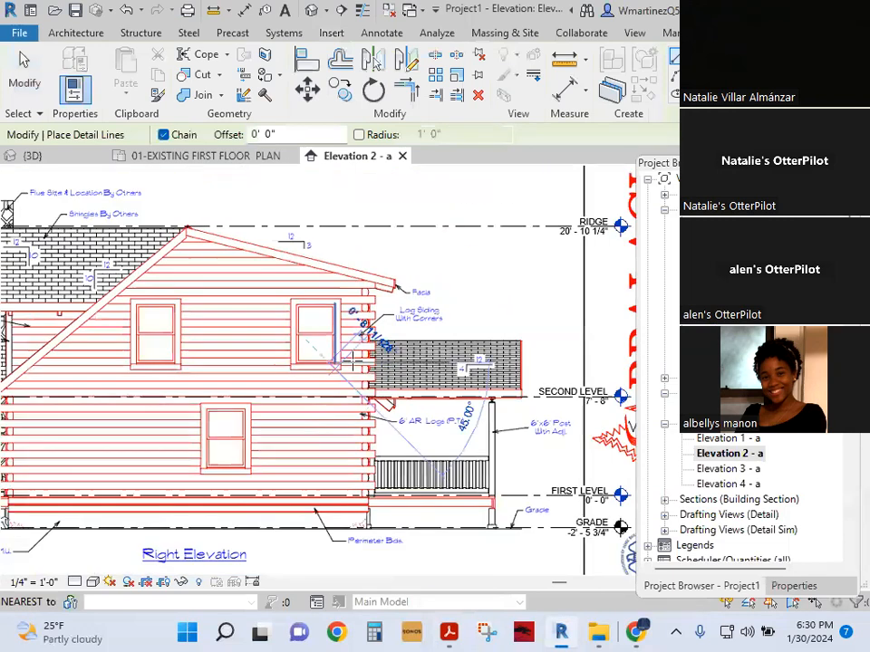
{"action": "left_click", "coordinate": [561, 362]}
{"action": "key", "text": "Escape"}
{"action": "key", "text": "Escape"}
Step: Offset a copy of the horizontal detail line 1' downward
{"action": "key", "text": "o"}
{"action": "key", "text": "f"}
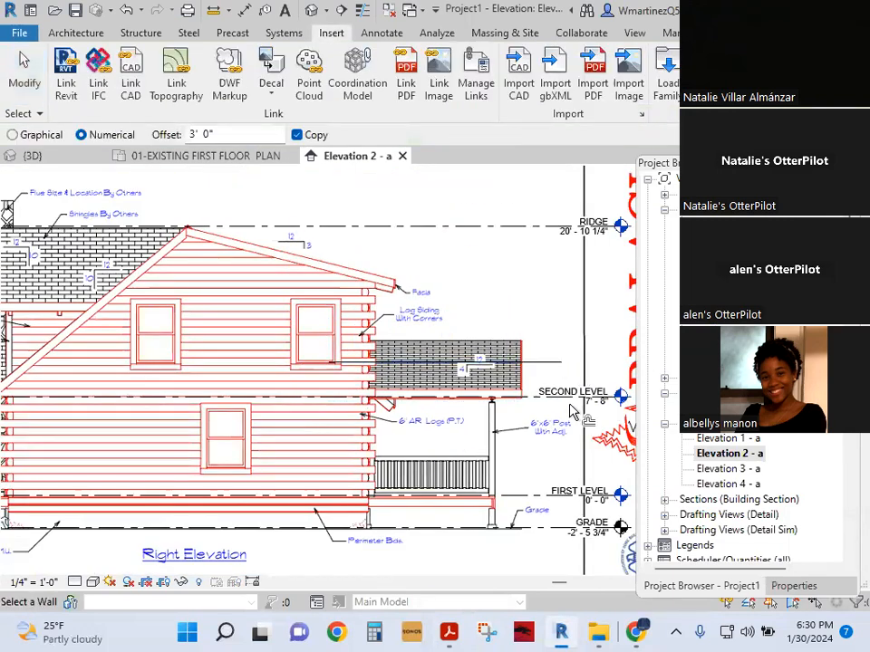
{"action": "left_click_drag", "start_coordinate": [229, 134], "coordinate": [132, 137]}
{"action": "type", "text": "1"}
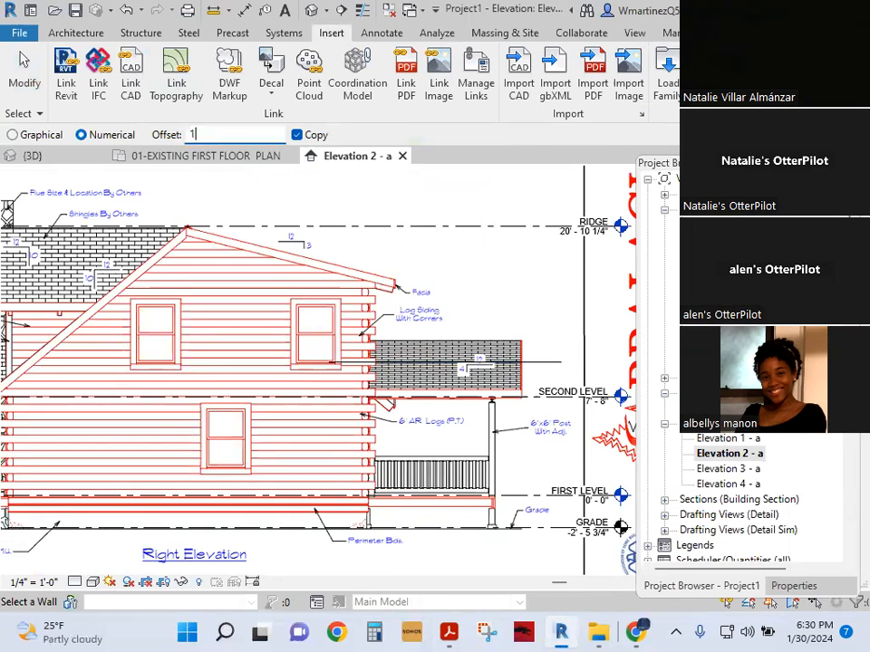
{"action": "left_click", "coordinate": [537, 367]}
{"action": "key", "text": "Escape"}
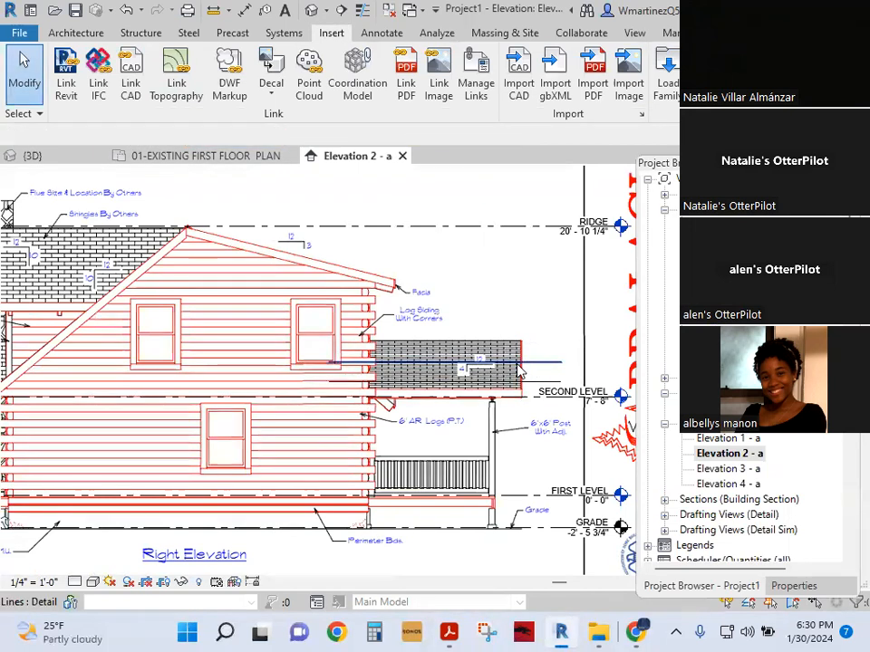
Step: Delete the lower, offset copy of the horizontal detail line on the porch roof
{"action": "scroll", "coordinate": [530, 378], "scroll_direction": "up", "scroll_amount": 2}
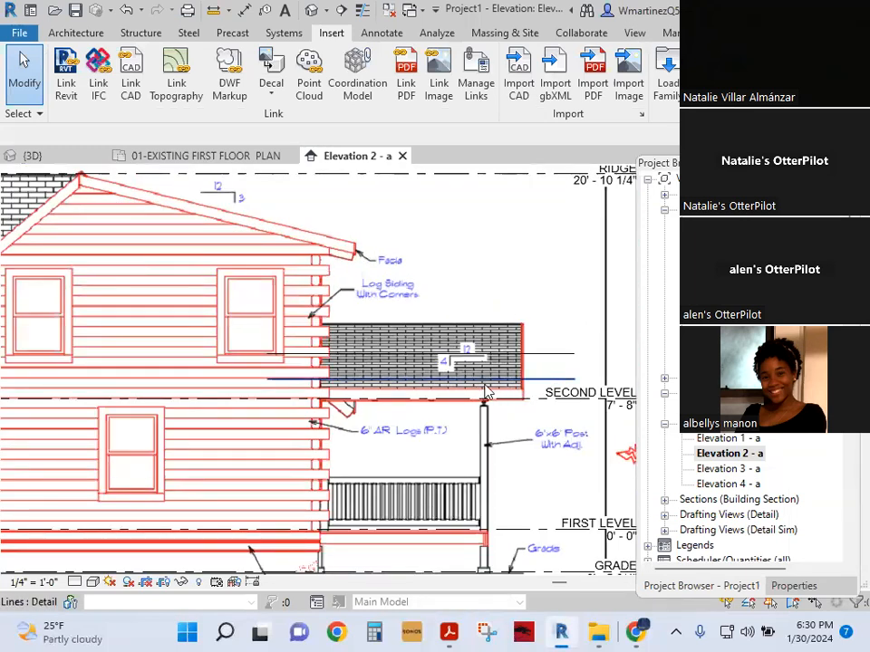
{"action": "left_click", "coordinate": [486, 391]}
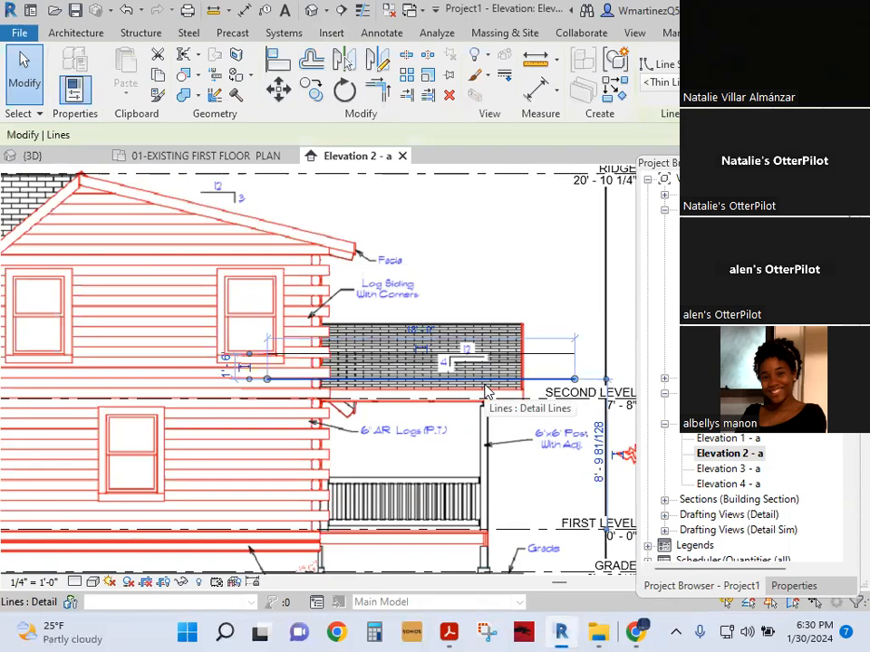
{"action": "key", "text": "Escape"}
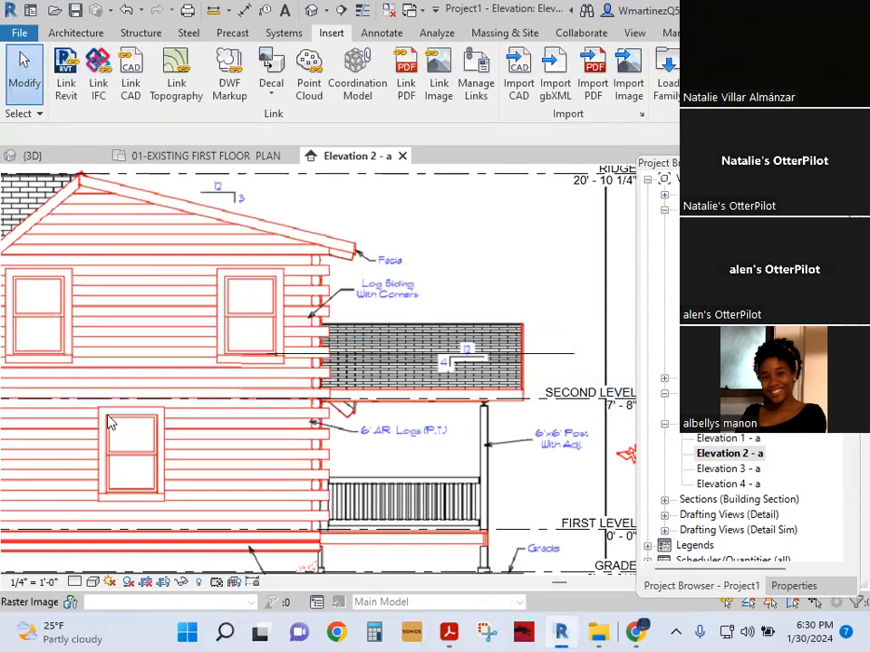
Step: Examine the log courses and window positions along the right elevation's main wall
{"action": "middle_click_drag", "start_coordinate": [109, 421], "coordinate": [257, 425]}
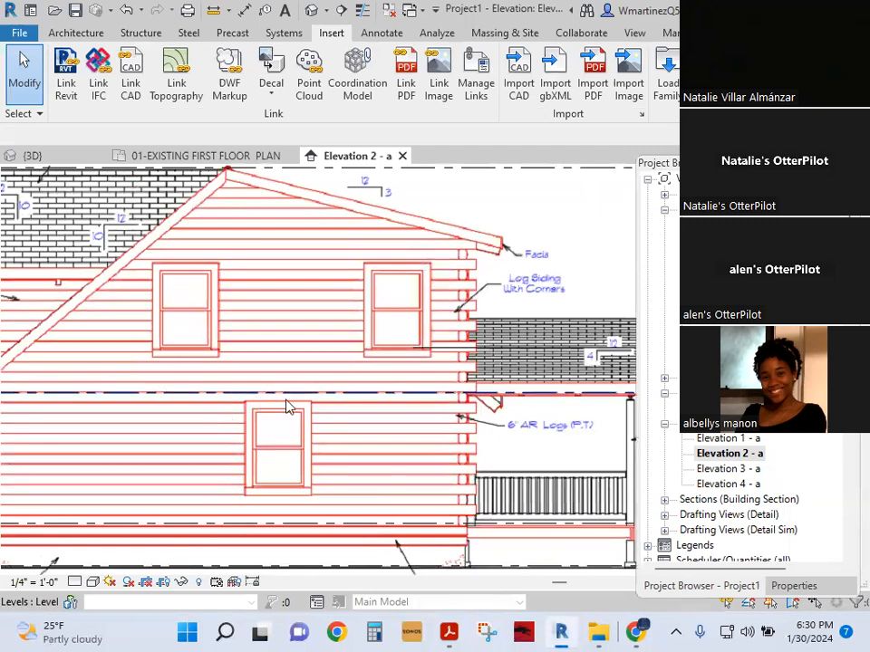
{"action": "scroll", "coordinate": [269, 397], "scroll_direction": "up", "scroll_amount": 3}
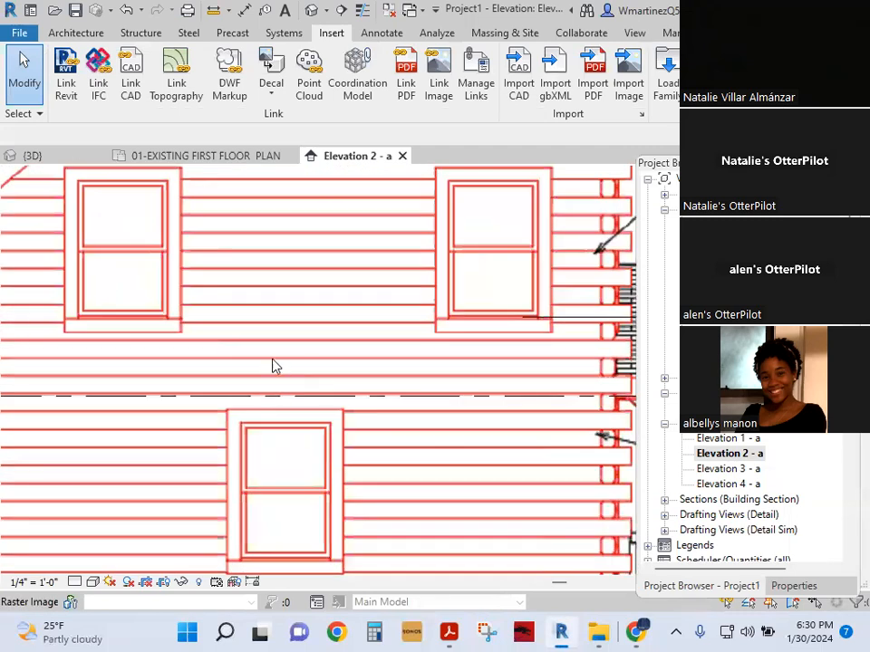
{"action": "scroll", "coordinate": [256, 393], "scroll_direction": "down", "scroll_amount": 3}
{"action": "scroll", "coordinate": [255, 393], "scroll_direction": "down", "scroll_amount": 3}
{"action": "middle_click_drag", "start_coordinate": [133, 396], "coordinate": [266, 361]}
{"action": "scroll", "coordinate": [225, 390], "scroll_direction": "up", "scroll_amount": 4}
{"action": "scroll", "coordinate": [284, 402], "scroll_direction": "down", "scroll_amount": 2}
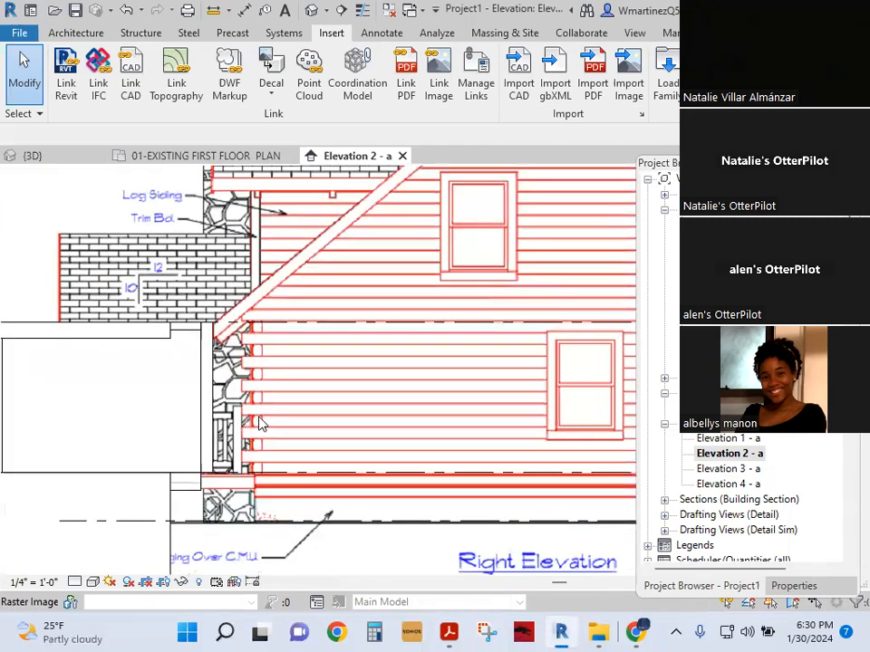
{"action": "scroll", "coordinate": [276, 379], "scroll_direction": "down", "scroll_amount": 1}
Step: Draw a detail-line rectangle about 11" high on top of the first-floor window's head trim, spanning the trim's width
{"action": "key", "text": "d"}
{"action": "key", "text": "l"}
{"action": "scroll", "coordinate": [349, 368], "scroll_direction": "down", "scroll_amount": 2}
{"action": "middle_click_drag", "start_coordinate": [483, 366], "coordinate": [292, 390]}
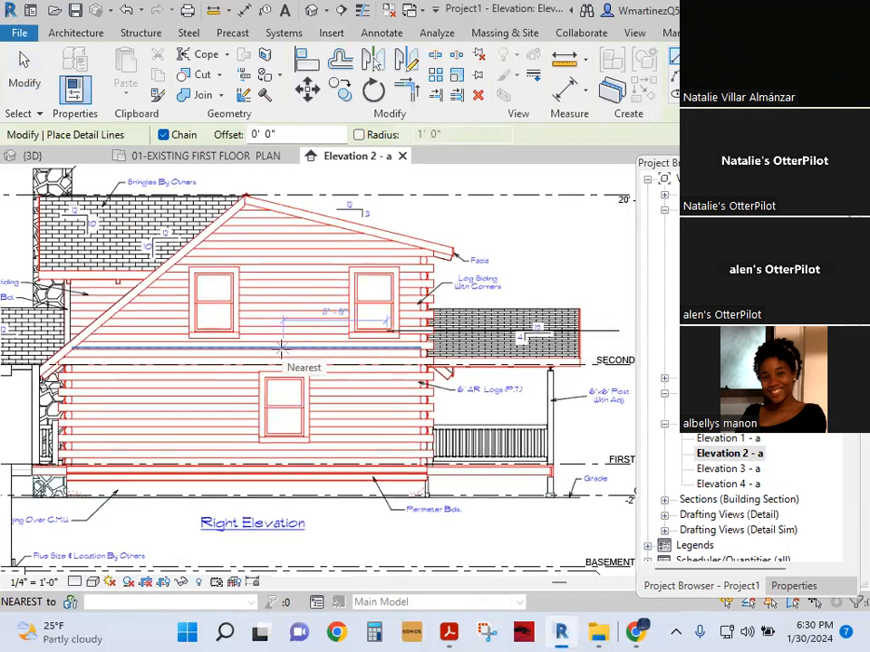
{"action": "scroll", "coordinate": [384, 385], "scroll_direction": "down", "scroll_amount": 1}
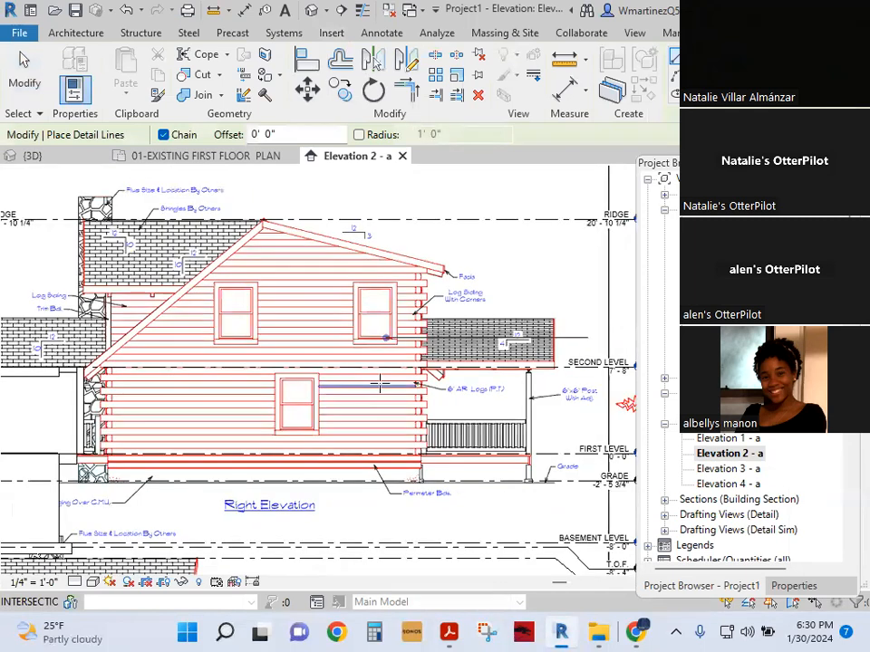
{"action": "scroll", "coordinate": [381, 384], "scroll_direction": "up", "scroll_amount": 5}
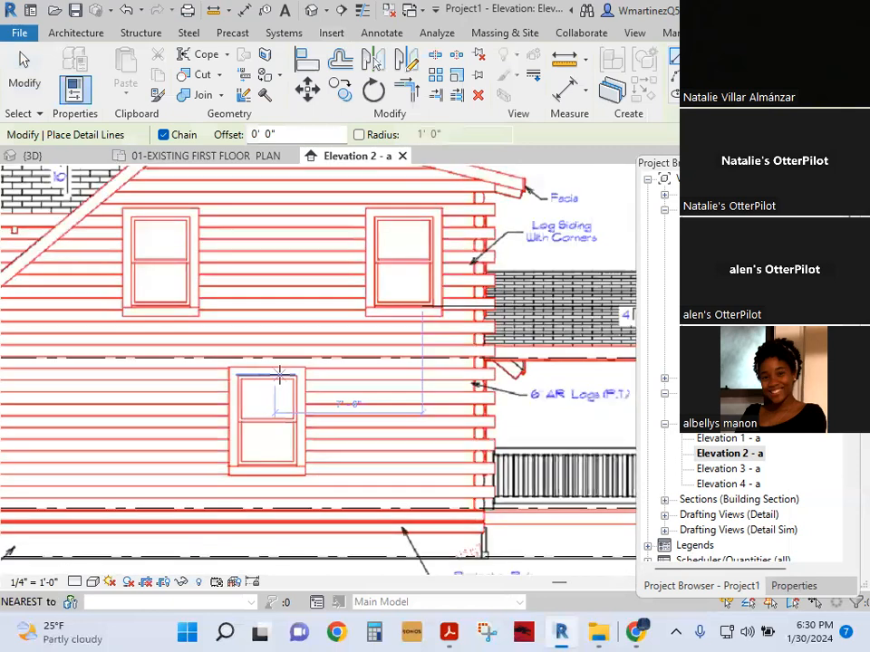
{"action": "left_click", "coordinate": [323, 361]}
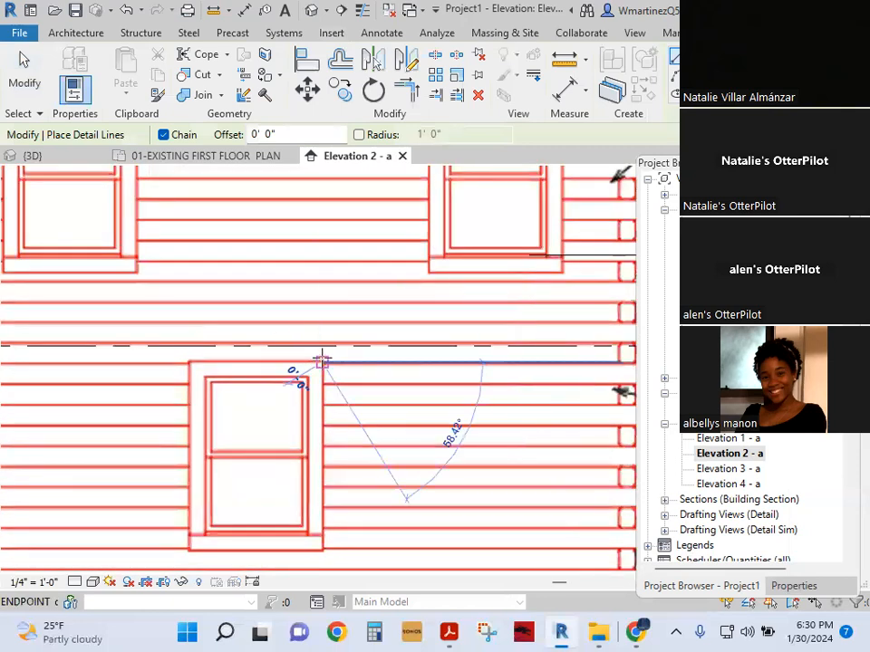
{"action": "left_click", "coordinate": [323, 322]}
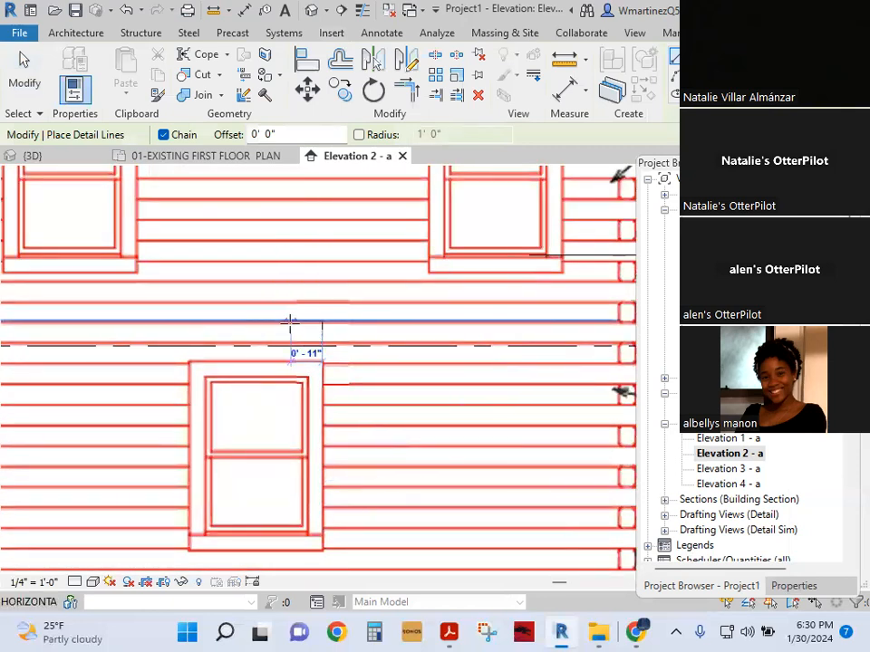
{"action": "left_click", "coordinate": [184, 322]}
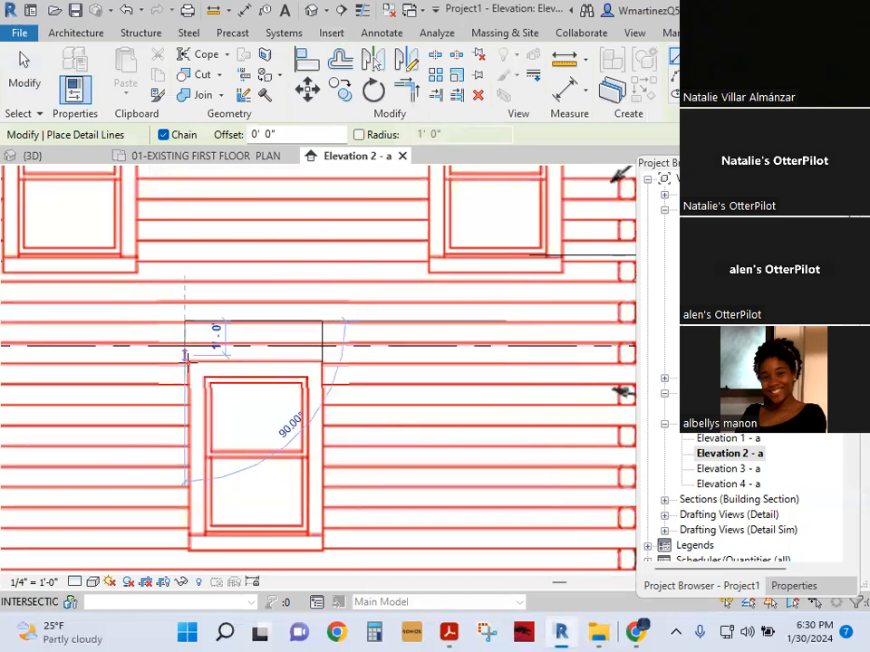
{"action": "left_click", "coordinate": [185, 363]}
{"action": "left_click", "coordinate": [323, 362]}
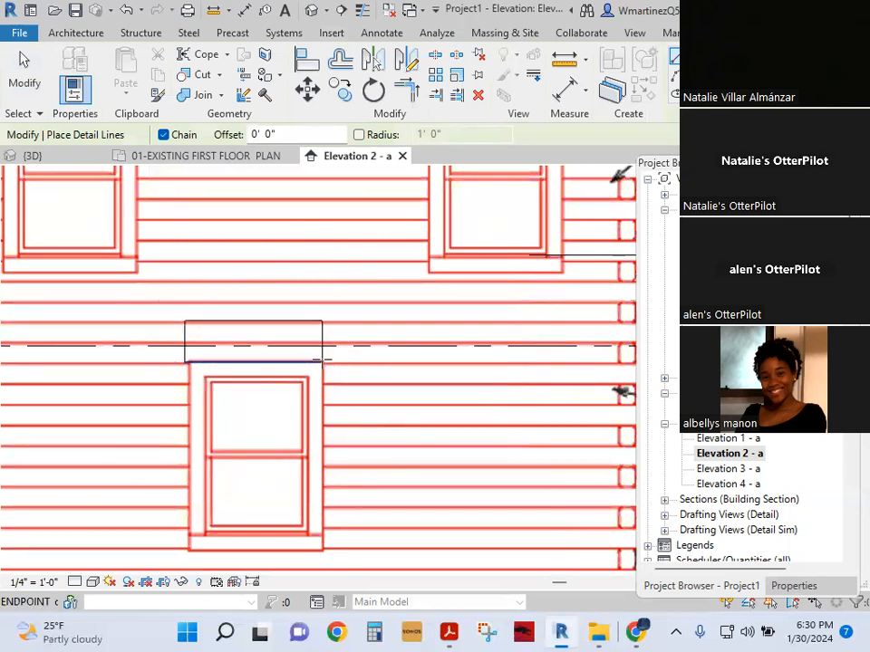
Step: Draw a second, shallower detail-line rectangle on top of the first one, about 7 1/8" high and equally wide
{"action": "left_click", "coordinate": [183, 319]}
{"action": "left_click", "coordinate": [184, 301]}
{"action": "left_click", "coordinate": [322, 302]}
{"action": "left_click", "coordinate": [322, 319]}
{"action": "key", "text": "Escape"}
{"action": "key", "text": "Escape"}
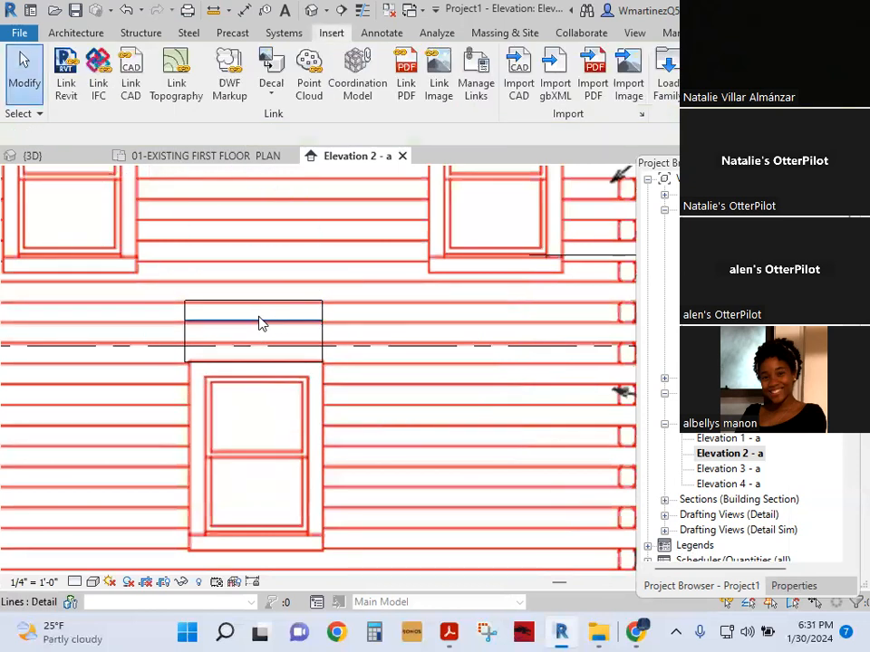
Step: Dimension the height of the upper detail-line rectangle above the window
{"action": "key", "text": "d"}
{"action": "key", "text": "i"}
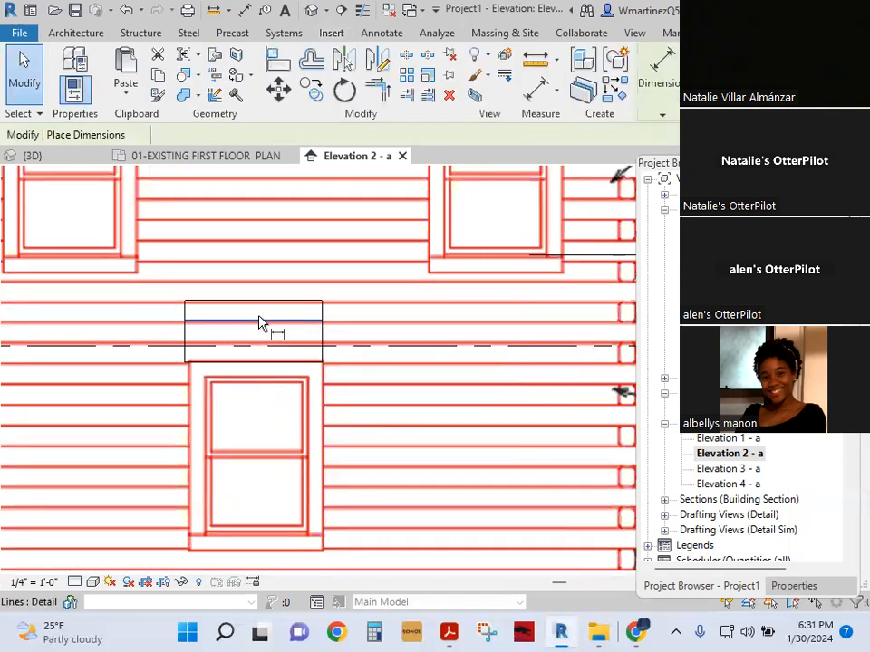
{"action": "left_click", "coordinate": [253, 320]}
{"action": "left_click", "coordinate": [260, 300]}
{"action": "left_click", "coordinate": [254, 260]}
{"action": "key", "text": "Escape"}
{"action": "key", "text": "Escape"}
Step: Set the upper rectangle's height to 3" by moving its top line
{"action": "left_click", "coordinate": [292, 312]}
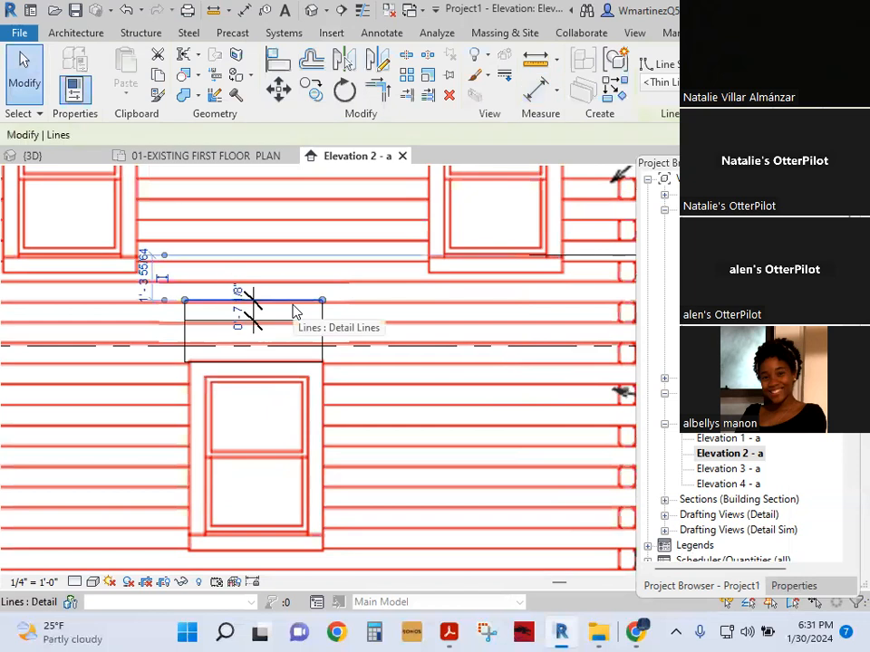
{"action": "left_click", "coordinate": [241, 299]}
{"action": "type", "text": "3"}
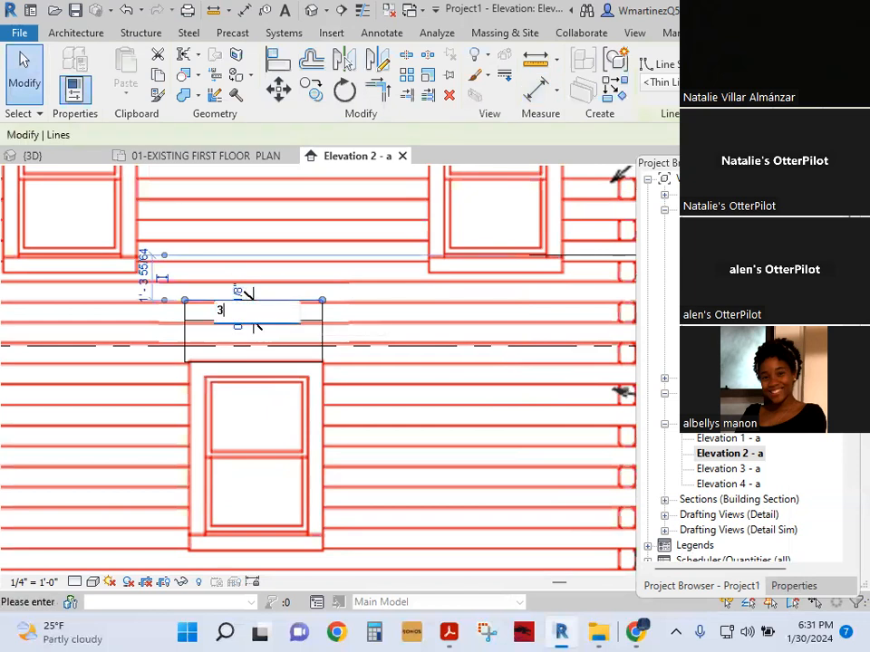
{"action": "key", "text": "Return"}
{"action": "key", "text": "Escape"}
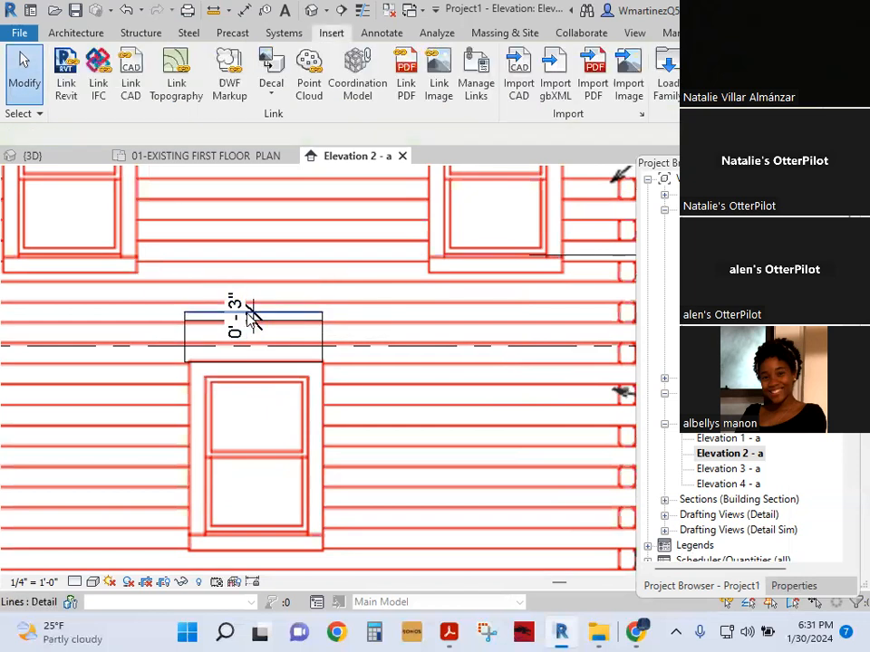
{"action": "left_click", "coordinate": [256, 337]}
{"action": "key", "text": "Escape"}
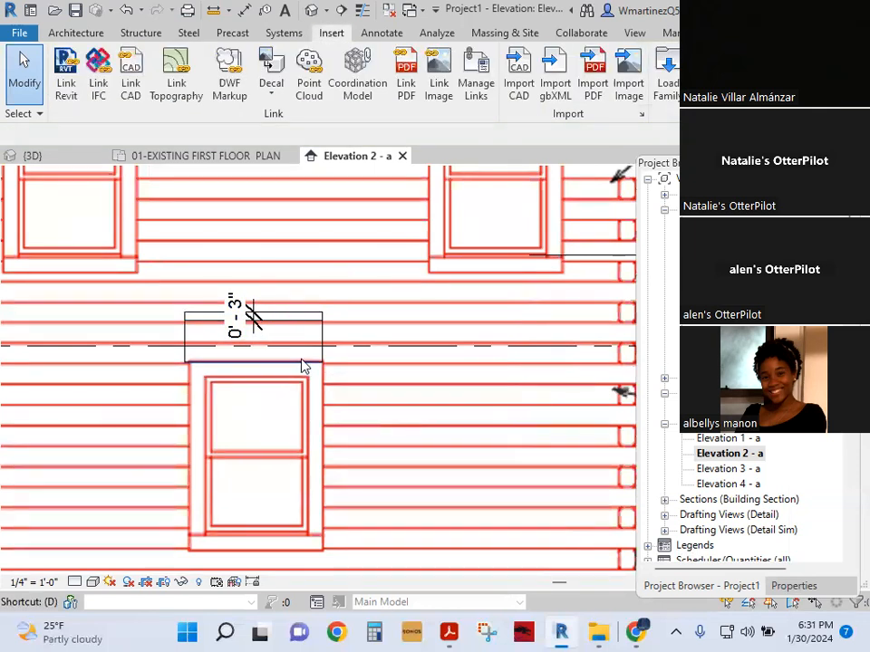
Step: Move the connected rectangle lines down until the bottom edge meets the top of the first-floor window's inner frame
{"action": "key", "text": "Tab"}
{"action": "left_click", "coordinate": [254, 364]}
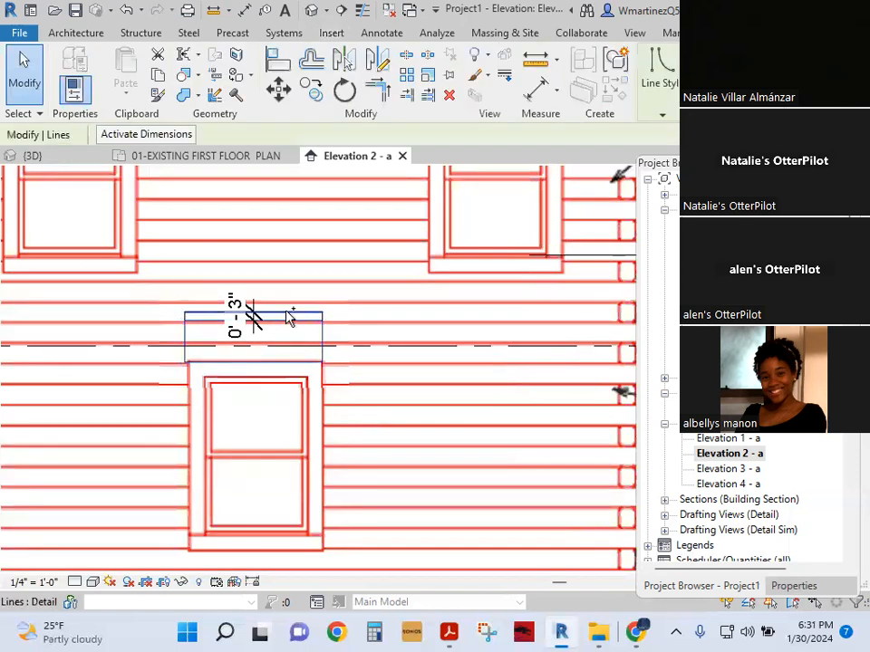
{"action": "key", "text": "m"}
{"action": "key", "text": "v"}
{"action": "scroll", "coordinate": [291, 356], "scroll_direction": "up", "scroll_amount": 3}
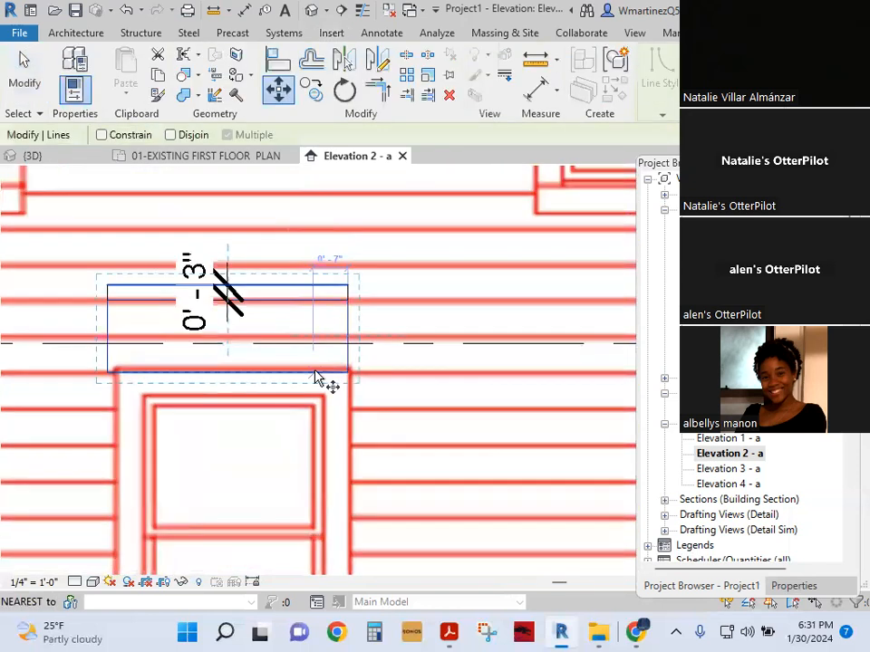
{"action": "left_click", "coordinate": [306, 396]}
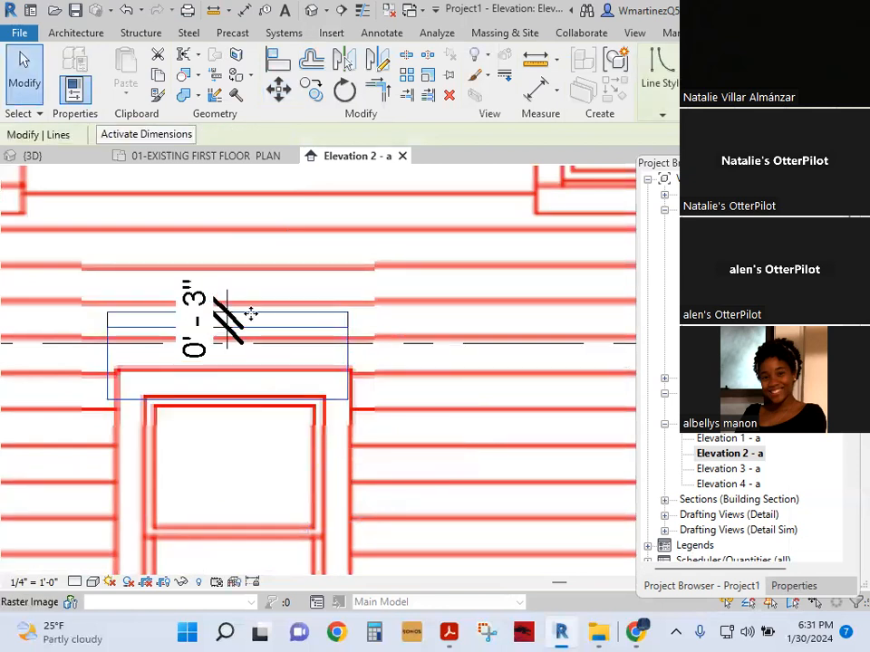
{"action": "key", "text": "Escape"}
Step: Dimension from the rectangles' bottom edge up to the Second Level line
{"action": "key", "text": "i"}
{"action": "left_click", "coordinate": [272, 399]}
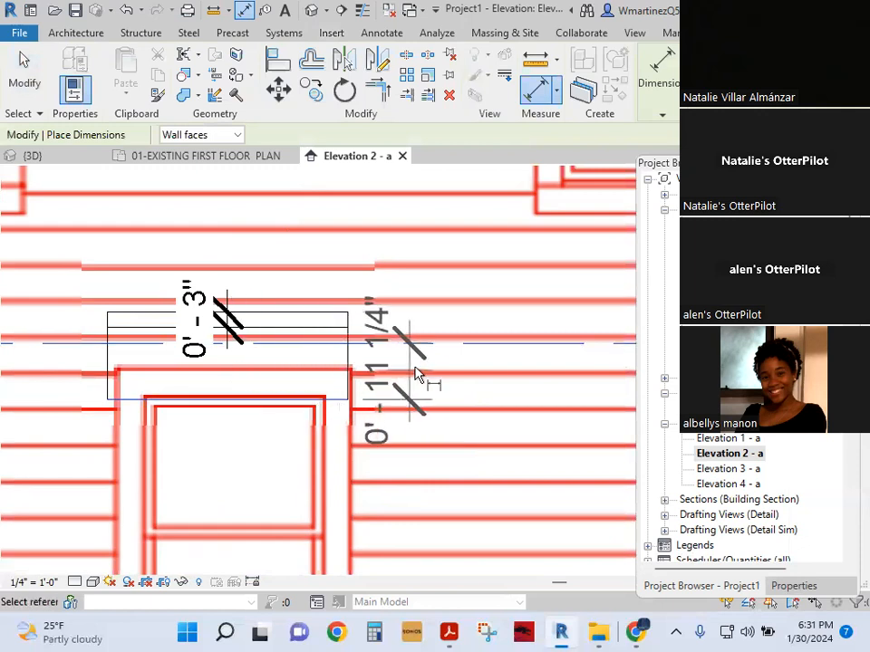
{"action": "left_click", "coordinate": [413, 369]}
{"action": "key", "text": "Escape"}
{"action": "key", "text": "Escape"}
Step: Try setting the distance between the bottom edge and the Second Level line to 5.5"
{"action": "left_click", "coordinate": [304, 353]}
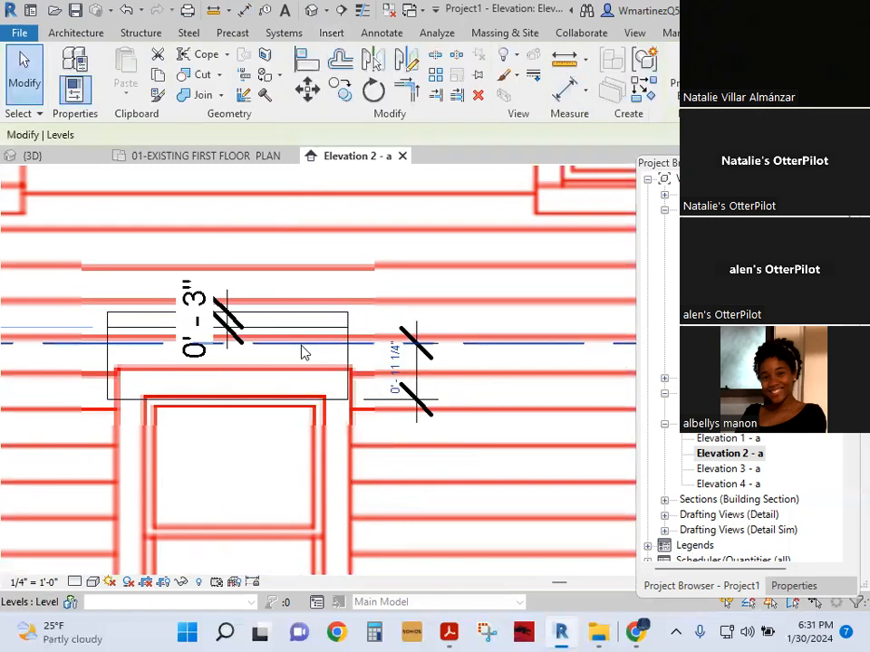
{"action": "left_click", "coordinate": [387, 367]}
{"action": "type", "text": "5"}
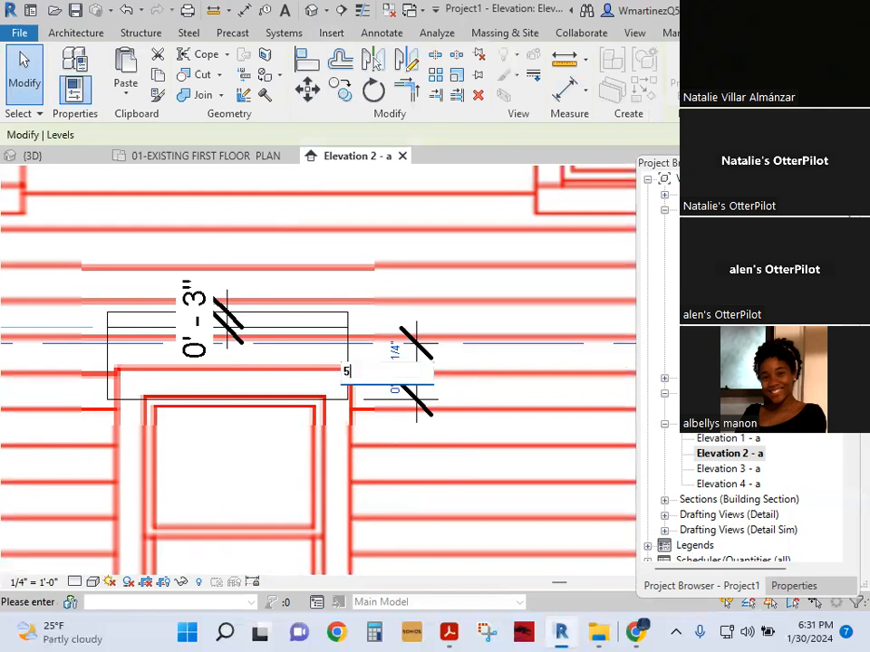
{"action": "type", "text": ".5\""}
{"action": "key", "text": "Return"}
{"action": "key", "text": "Escape"}
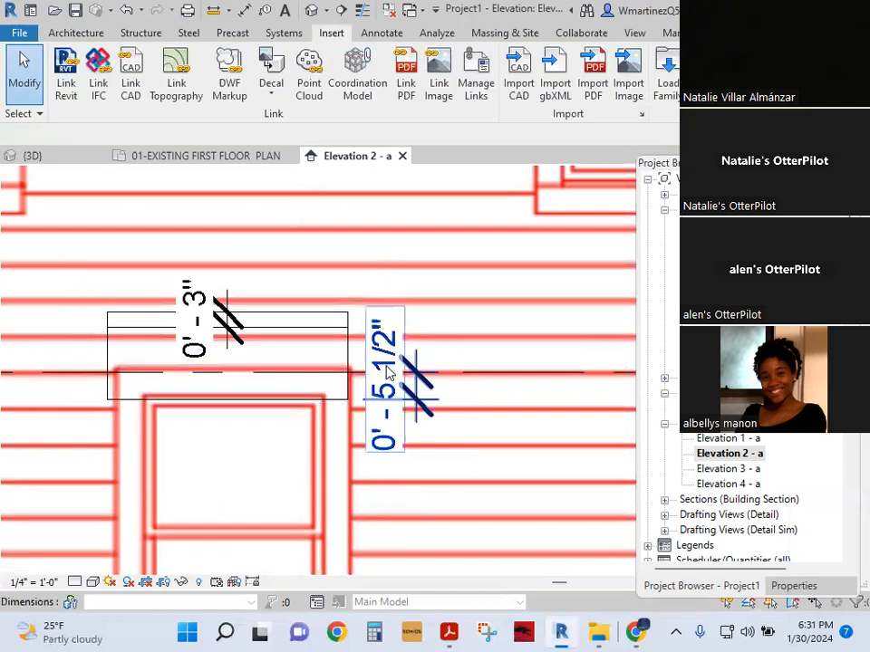
Step: Undo the Second Level move and delete the dimension between the level and the bottom edge
{"action": "left_click", "coordinate": [297, 373]}
{"action": "key", "text": "ctrl+z"}
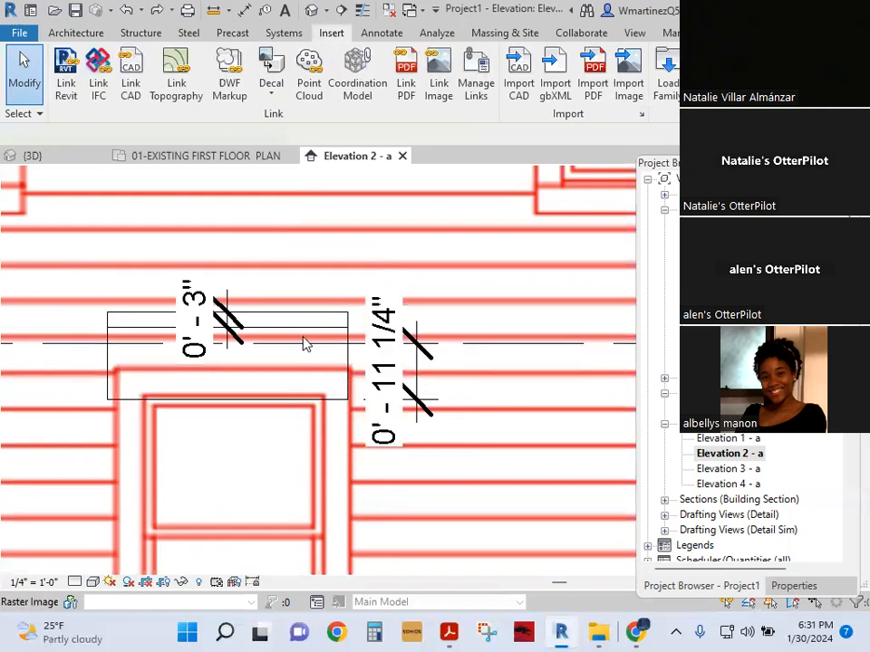
{"action": "left_click", "coordinate": [416, 381]}
{"action": "key", "text": "Delete"}
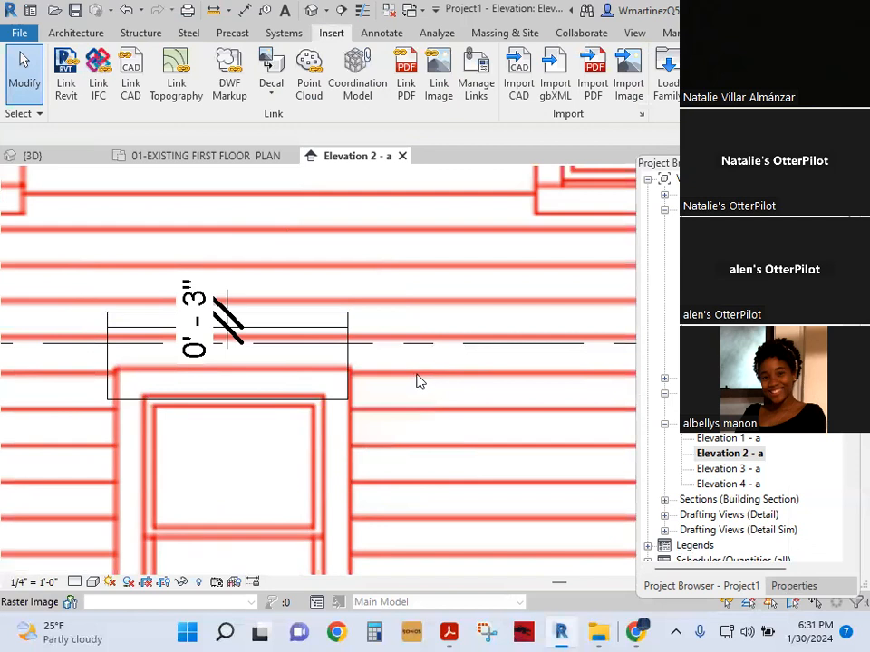
Step: Dimension the lower rectangle's height, from its bottom edge to the line shared with the upper rectangle
{"action": "key", "text": "d"}
{"action": "key", "text": "i"}
{"action": "left_click", "coordinate": [299, 400]}
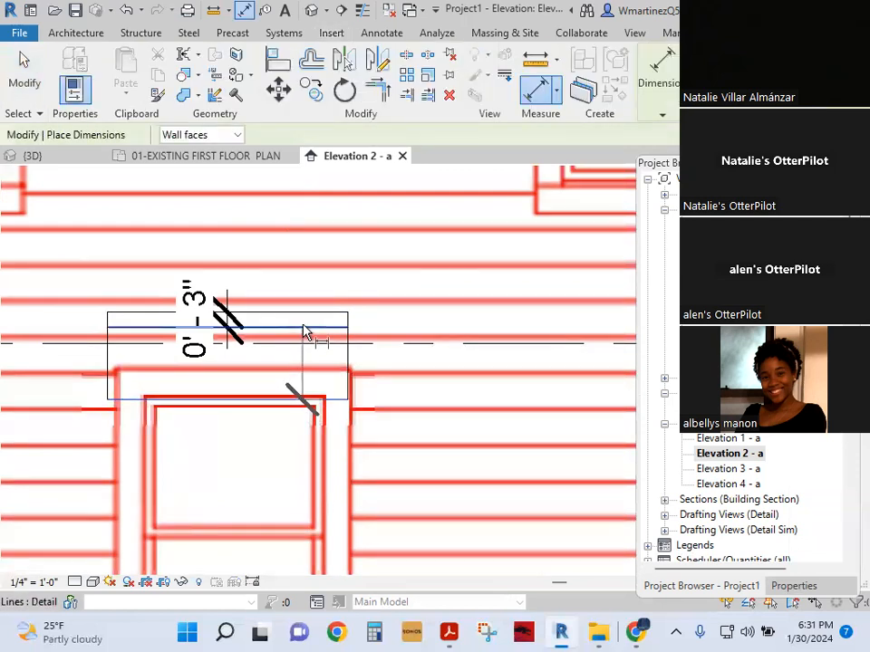
{"action": "left_click", "coordinate": [308, 337]}
{"action": "left_click", "coordinate": [437, 328]}
{"action": "key", "text": "Escape"}
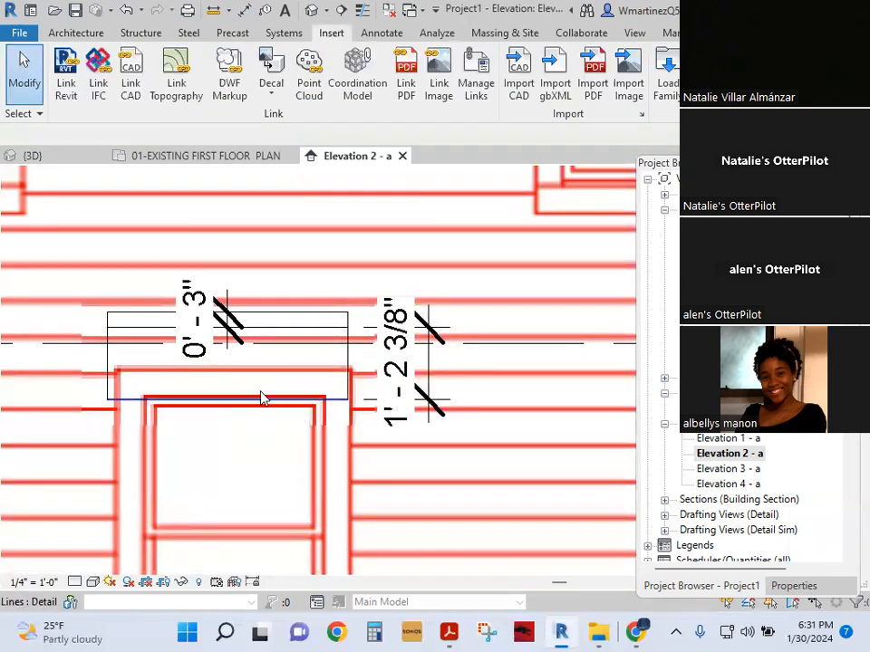
Step: Set the lower rectangle's height to 5.5" by moving the shared line
{"action": "left_click", "coordinate": [292, 325]}
{"action": "left_click", "coordinate": [407, 356]}
{"action": "type", "text": "5.5\""}
{"action": "key", "text": "Return"}
{"action": "key", "text": "Escape"}
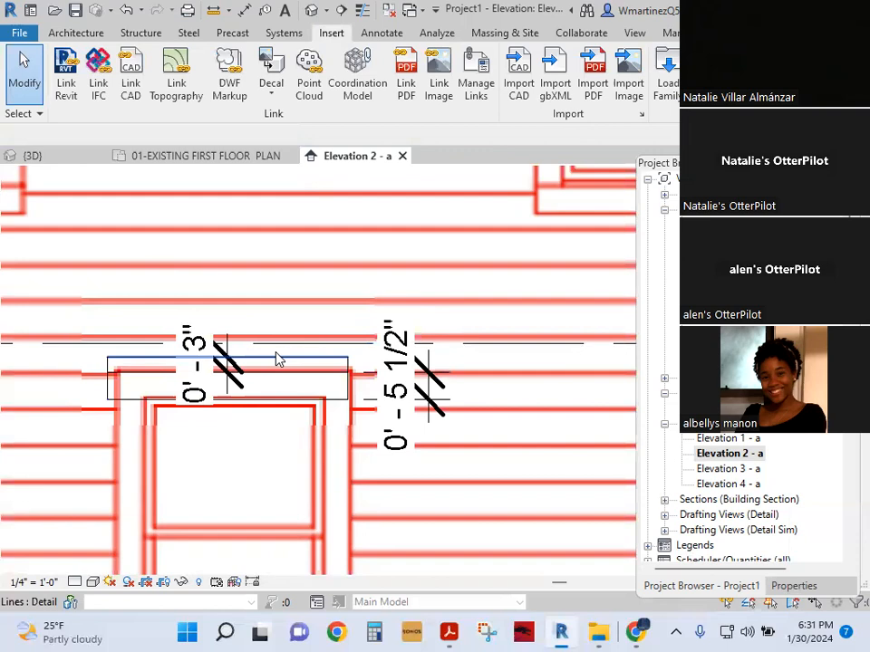
Step: Compare the stacked rectangles above the window with the Second Level line, the upper windows and the porch roof
{"action": "scroll", "coordinate": [299, 426], "scroll_direction": "down", "scroll_amount": 3}
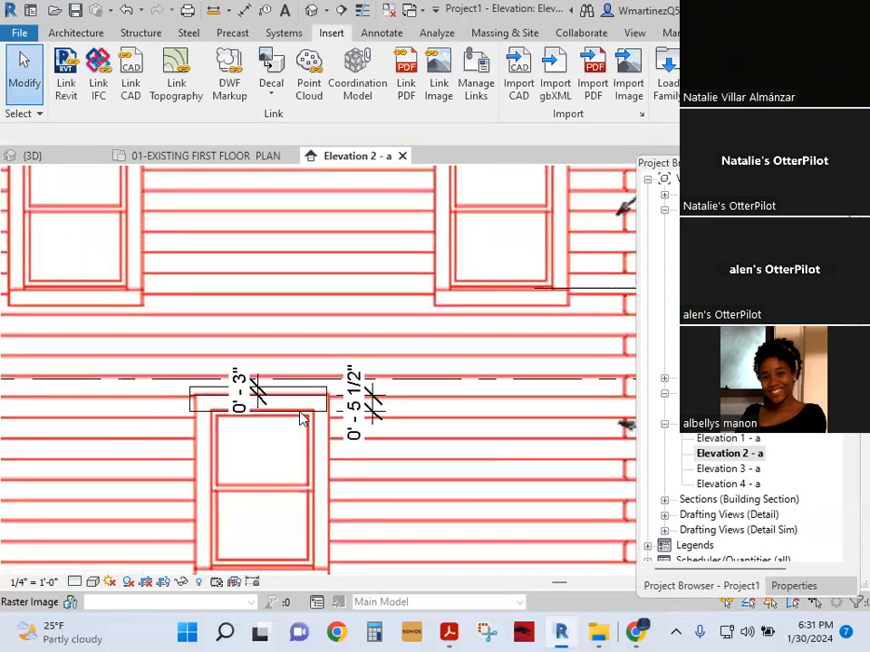
{"action": "scroll", "coordinate": [288, 422], "scroll_direction": "down", "scroll_amount": 2}
{"action": "scroll", "coordinate": [461, 513], "scroll_direction": "down", "scroll_amount": 2}
{"action": "middle_click_drag", "start_coordinate": [495, 501], "coordinate": [293, 505]}
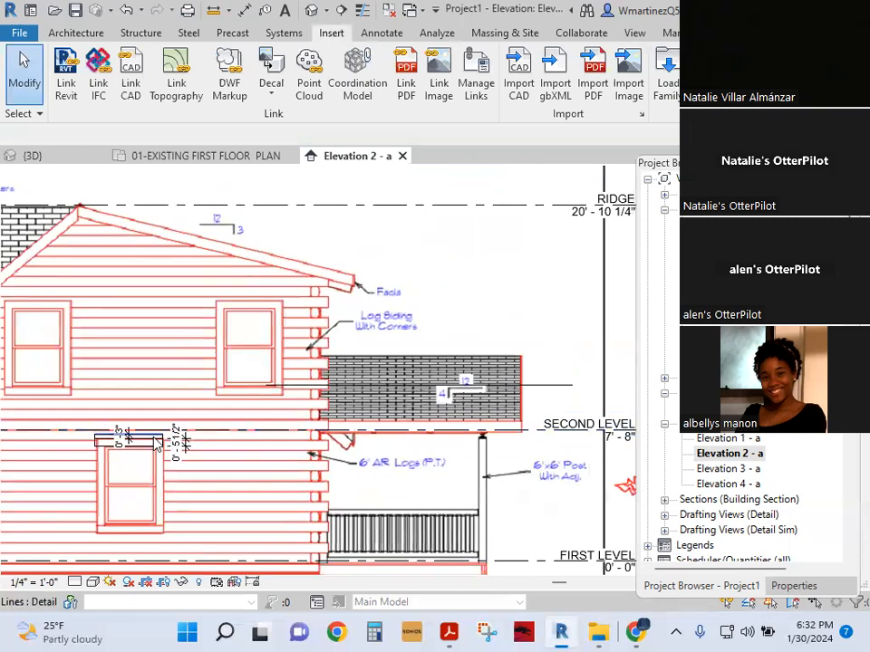
{"action": "scroll", "coordinate": [161, 433], "scroll_direction": "up", "scroll_amount": 2}
{"action": "scroll", "coordinate": [161, 432], "scroll_direction": "up", "scroll_amount": 2}
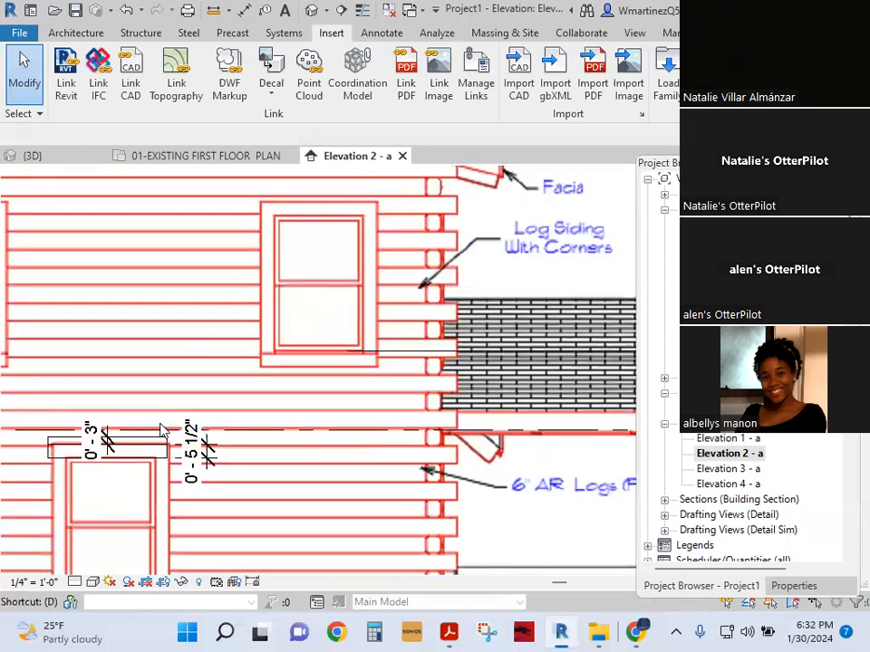
{"action": "key", "text": "l"}
{"action": "scroll", "coordinate": [161, 422], "scroll_direction": "up", "scroll_amount": 2}
{"action": "left_click", "coordinate": [140, 444]}
{"action": "key", "text": "Escape"}
{"action": "key", "text": "Escape"}
Step: Look over the left elevation and the neighbouring elevations on the drawing sheet
{"action": "scroll", "coordinate": [186, 435], "scroll_direction": "down", "scroll_amount": 4}
{"action": "scroll", "coordinate": [181, 441], "scroll_direction": "down", "scroll_amount": 2}
{"action": "middle_click_drag", "start_coordinate": [112, 376], "coordinate": [561, 389]}
{"action": "middle_click_drag", "start_coordinate": [156, 344], "coordinate": [251, 258]}
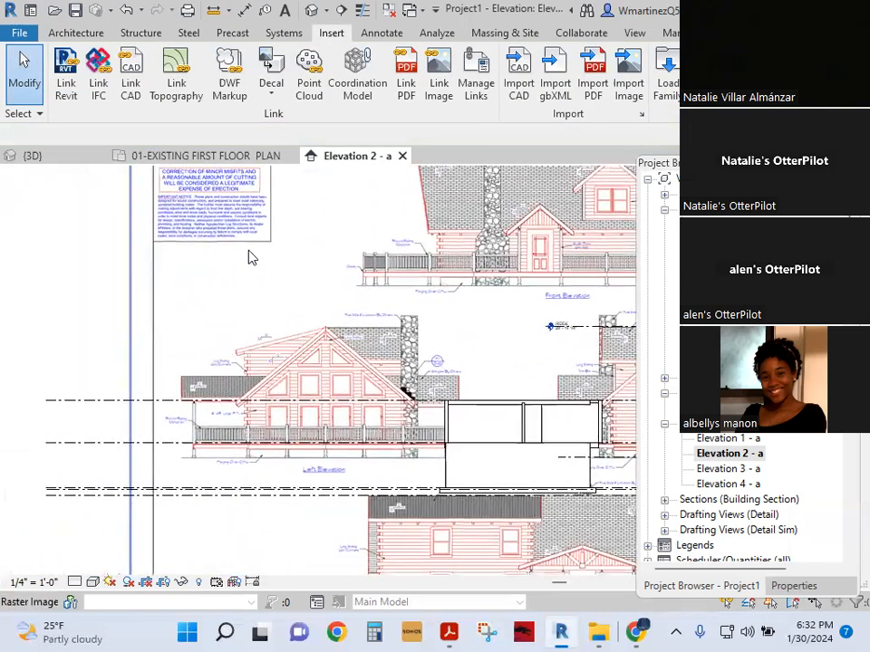
Step: Switch to the Lakefront II PDF and examine the log wall section's perimeter beam, thru-bolt and foundation dimensions, comparing with the Revit elevation
{"action": "left_click", "coordinate": [441, 631]}
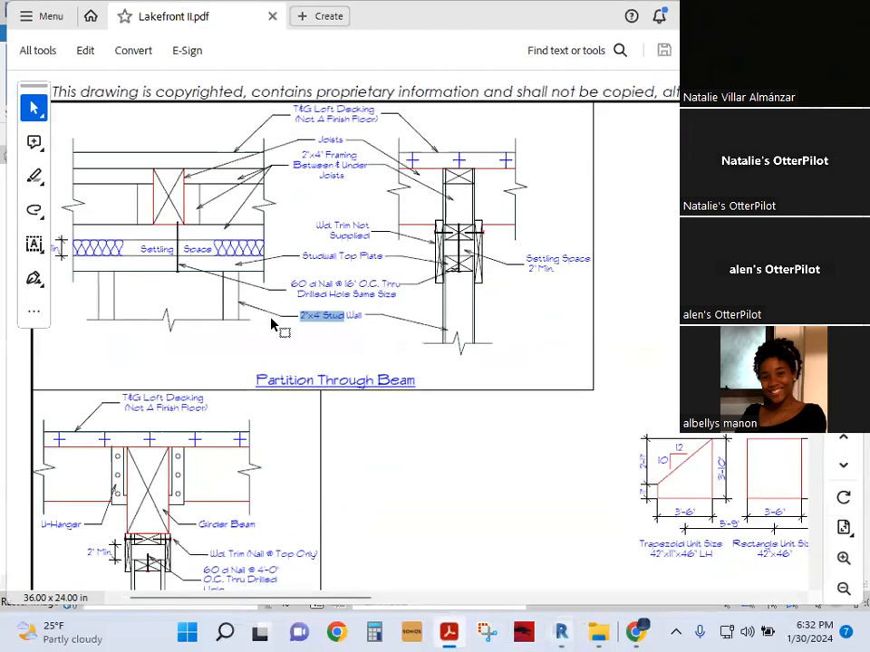
{"action": "scroll", "coordinate": [272, 325], "scroll_direction": "down", "scroll_amount": 2, "text": "ctrl"}
{"action": "scroll", "coordinate": [149, 535], "scroll_direction": "down", "scroll_amount": 1, "text": "ctrl"}
{"action": "scroll", "coordinate": [90, 554], "scroll_direction": "up", "scroll_amount": 6, "text": "ctrl"}
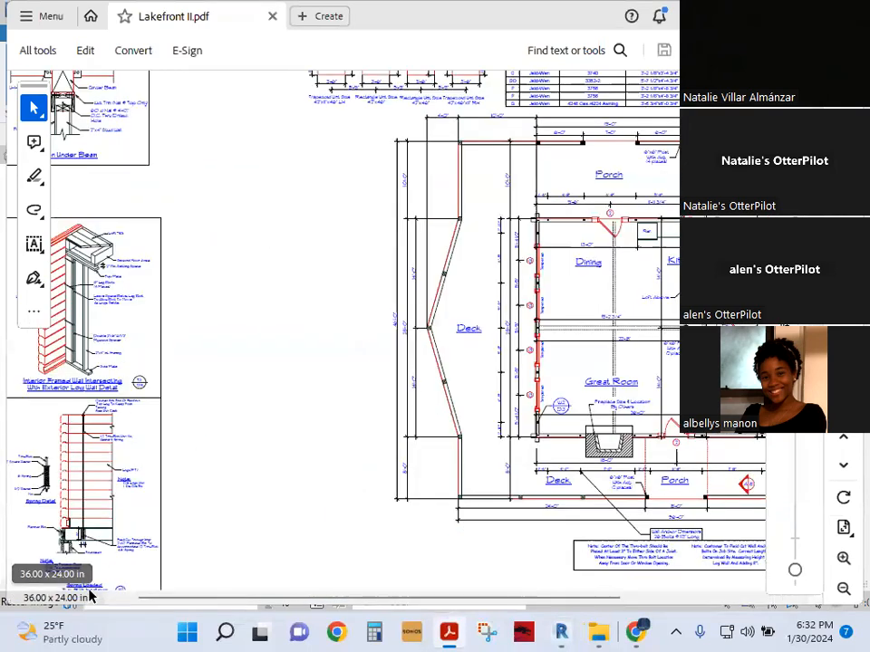
{"action": "scroll", "coordinate": [287, 553], "scroll_direction": "down", "scroll_amount": 1, "text": "ctrl"}
{"action": "scroll", "coordinate": [113, 528], "scroll_direction": "up", "scroll_amount": 2, "text": "ctrl"}
{"action": "scroll", "coordinate": [113, 528], "scroll_direction": "down", "scroll_amount": 2, "text": "ctrl"}
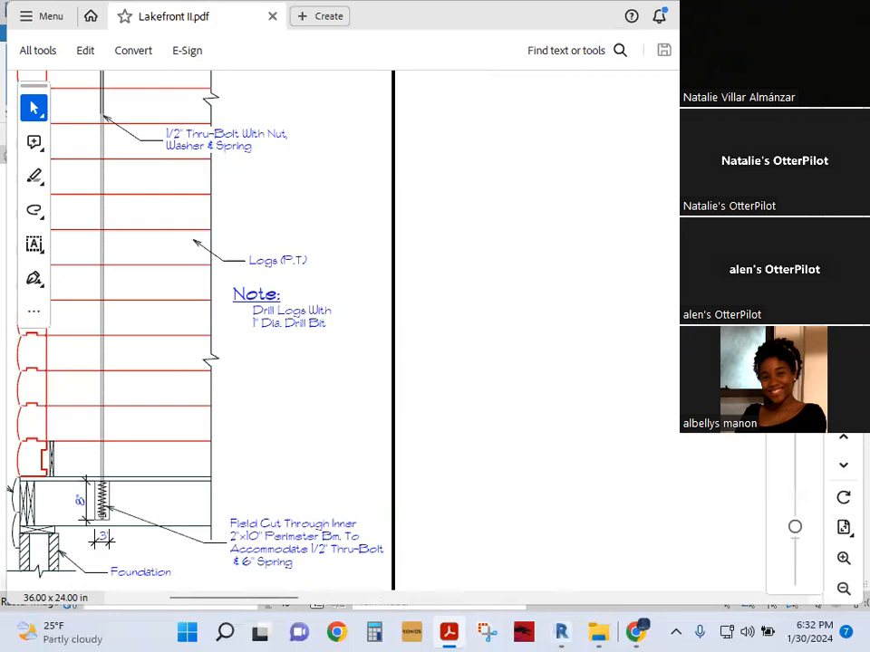
{"action": "key", "text": "alt+Tab"}
{"action": "scroll", "coordinate": [437, 413], "scroll_direction": "up", "scroll_amount": 4}
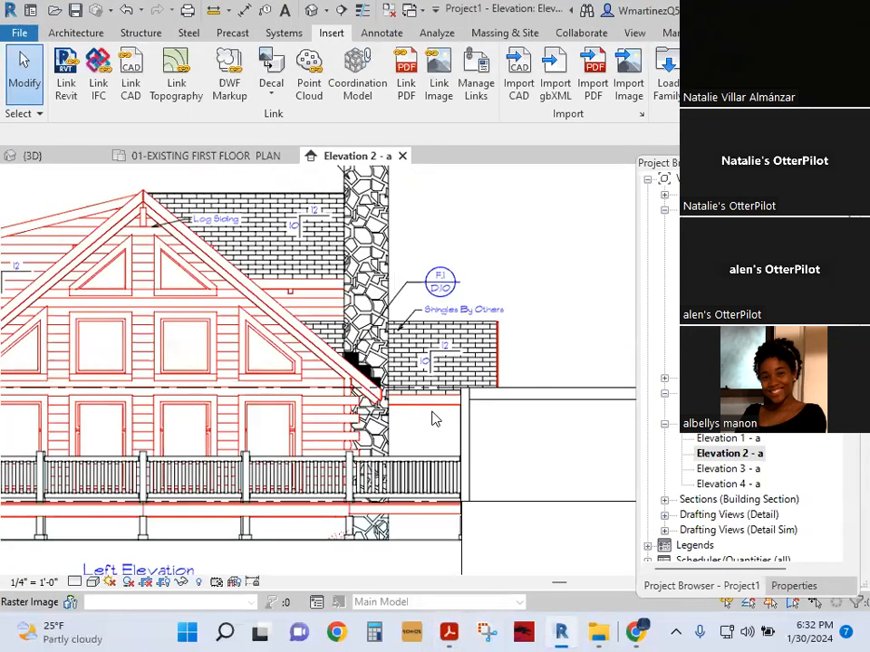
{"action": "left_click", "coordinate": [441, 632]}
{"action": "scroll", "coordinate": [665, 436], "scroll_direction": "down", "scroll_amount": 2, "text": "ctrl"}
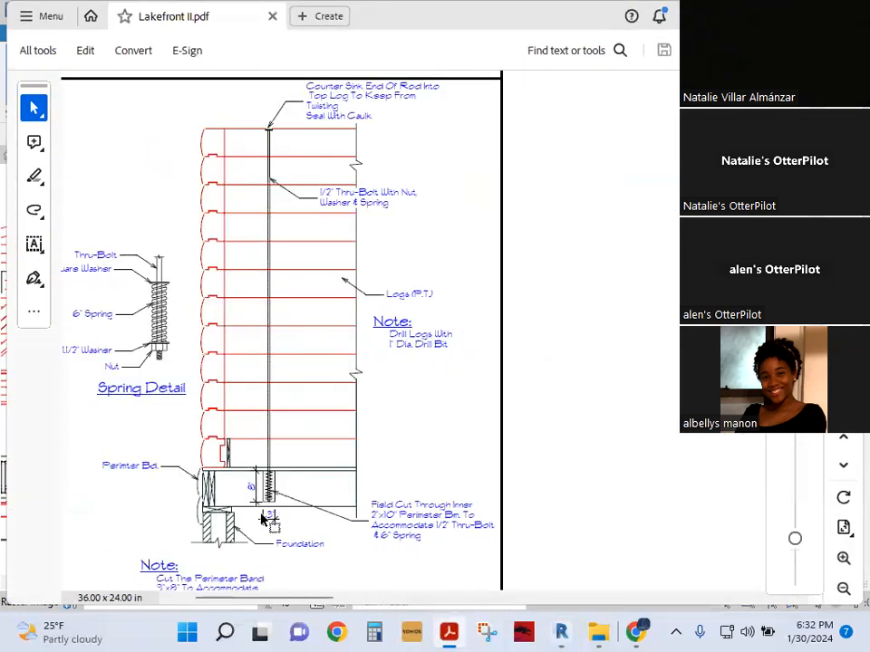
{"action": "scroll", "coordinate": [238, 516], "scroll_direction": "up", "scroll_amount": 3, "text": "ctrl"}
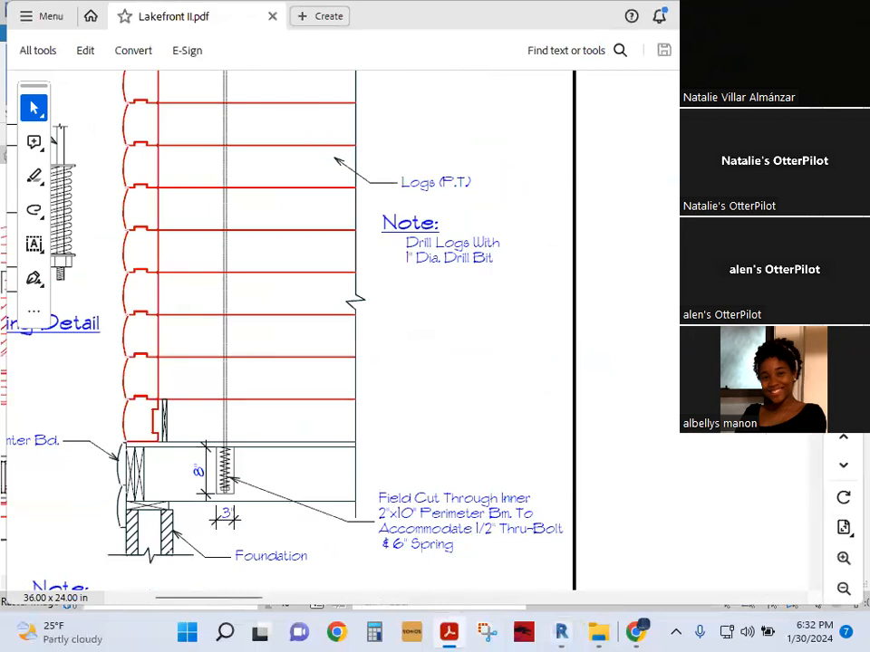
Step: Return to the Revit elevation and inspect the Second Level line against the stacked rectangles above the lower window
{"action": "key", "text": "alt+Tab"}
{"action": "left_click", "coordinate": [466, 485]}
{"action": "scroll", "coordinate": [465, 469], "scroll_direction": "down", "scroll_amount": 2}
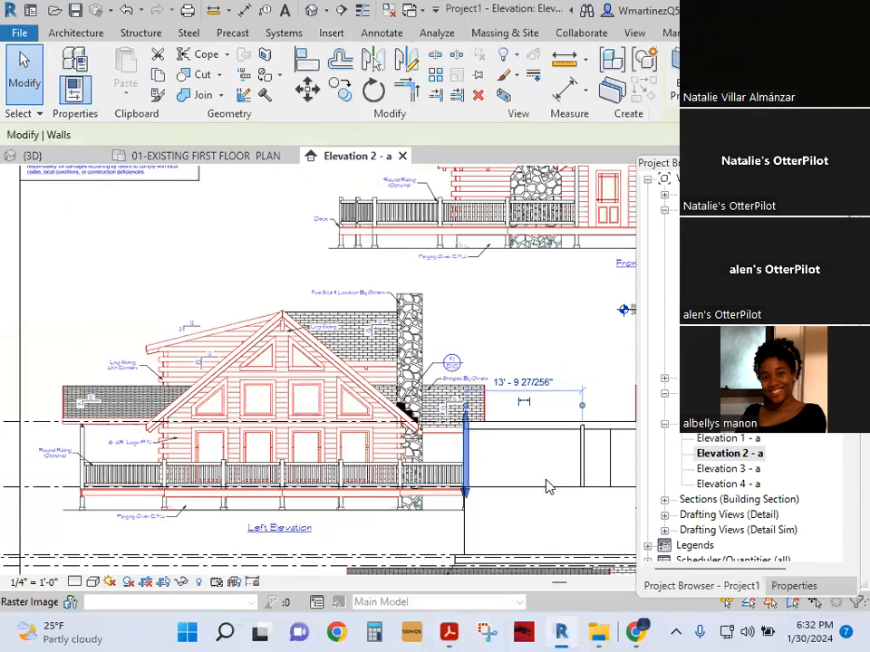
{"action": "left_click", "coordinate": [563, 479]}
{"action": "scroll", "coordinate": [331, 432], "scroll_direction": "up", "scroll_amount": 3}
{"action": "scroll", "coordinate": [254, 443], "scroll_direction": "down", "scroll_amount": 4}
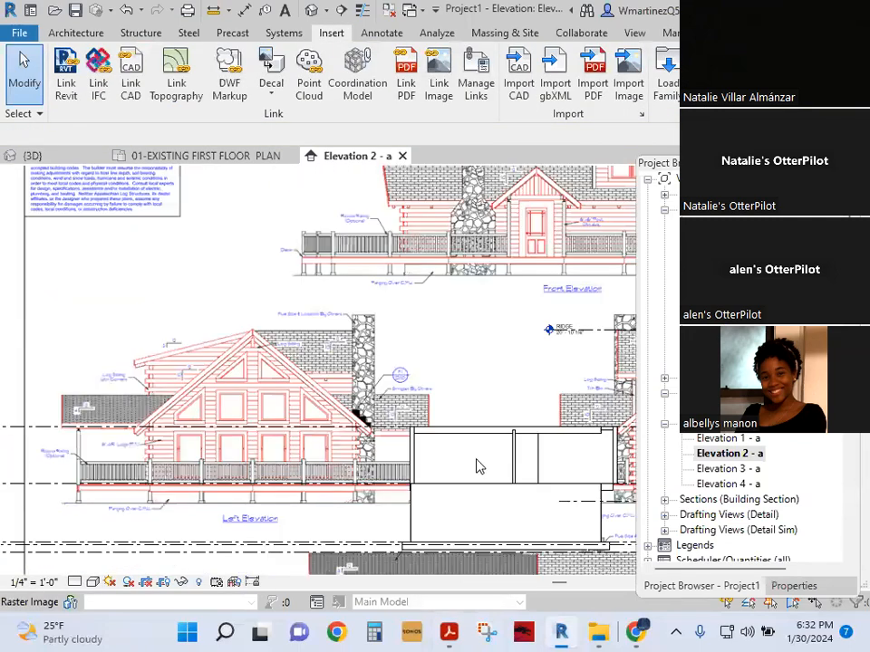
{"action": "middle_click_drag", "start_coordinate": [550, 455], "coordinate": [272, 458]}
{"action": "scroll", "coordinate": [473, 434], "scroll_direction": "up", "scroll_amount": 6}
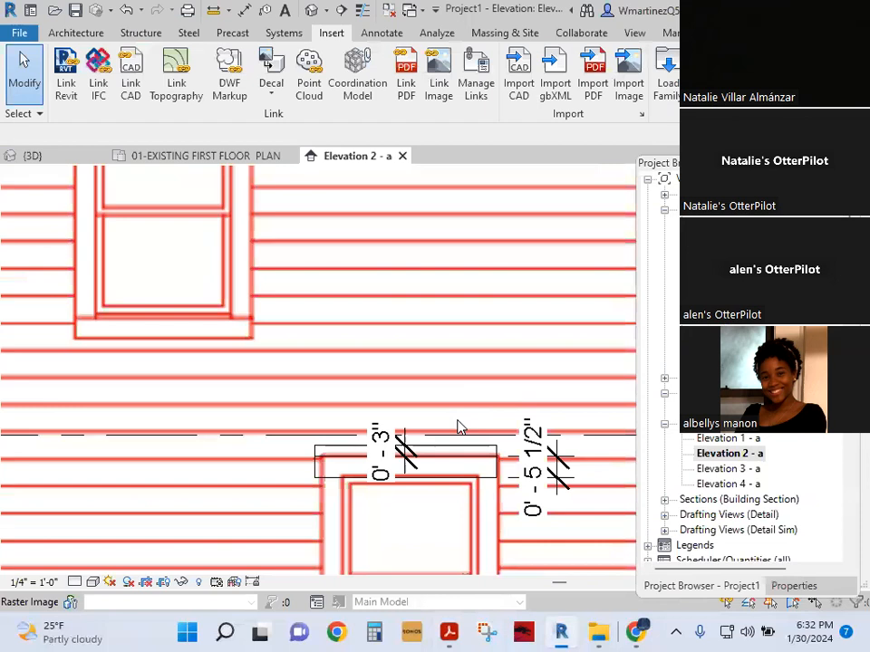
{"action": "left_click", "coordinate": [450, 439]}
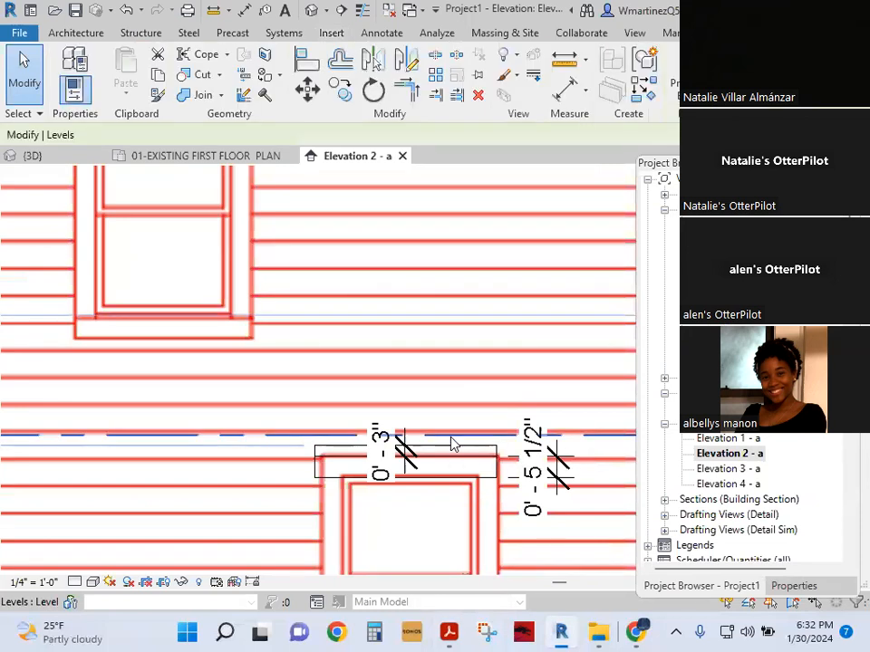
{"action": "key", "text": "Escape"}
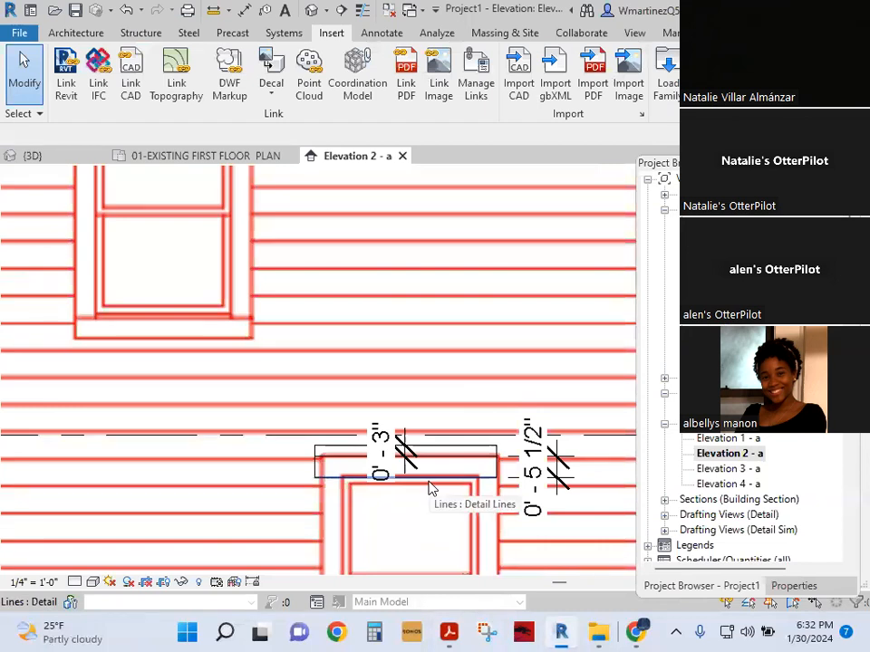
{"action": "key", "text": "Escape"}
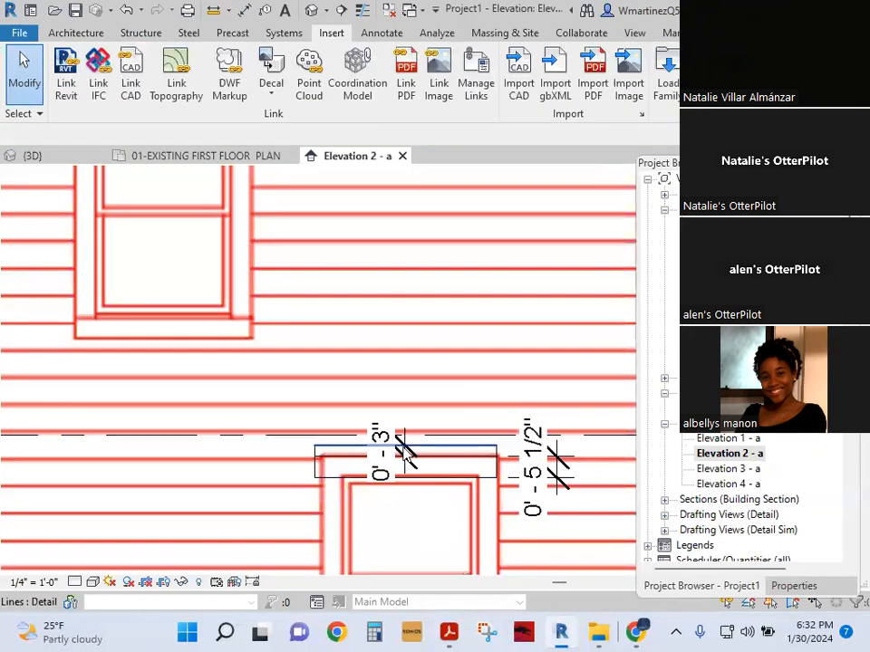
Step: Draw a 7.25" vertical detail line up from the upper rectangle's top edge, followed by a horizontal line from its upper end
{"action": "key", "text": "d"}
{"action": "key", "text": "l"}
{"action": "left_click", "coordinate": [419, 444]}
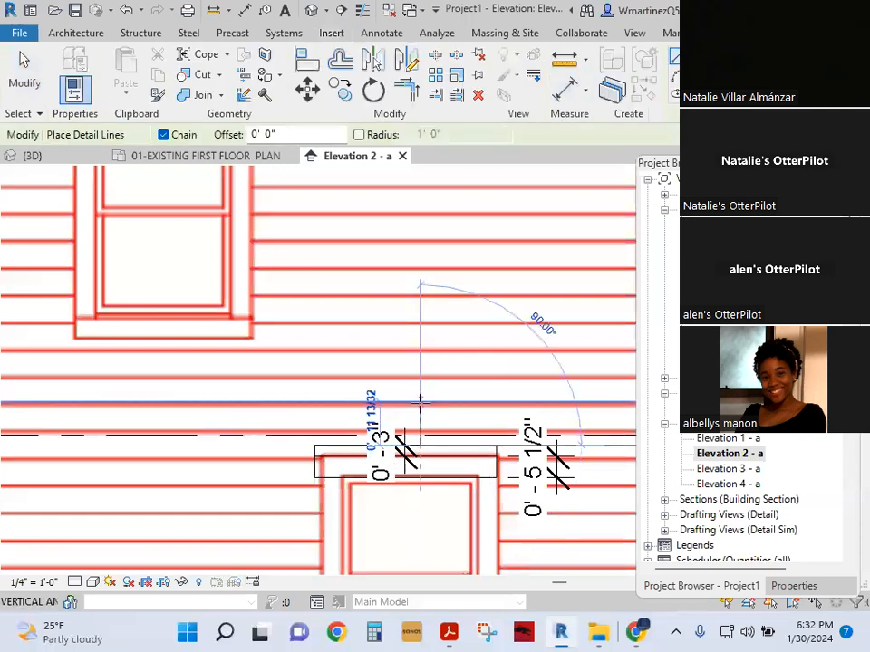
{"action": "type", "text": "7.25\""}
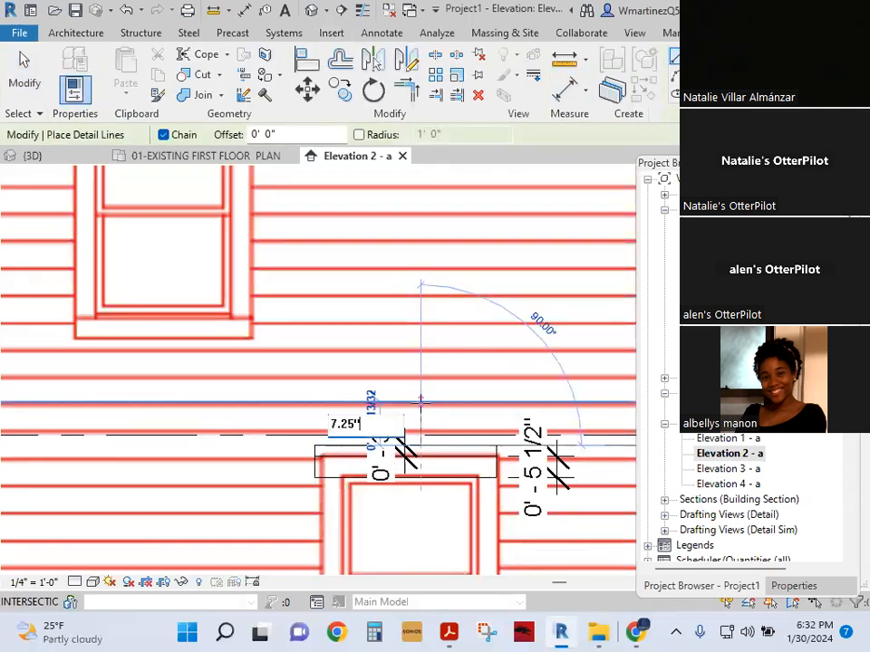
{"action": "key", "text": "Return"}
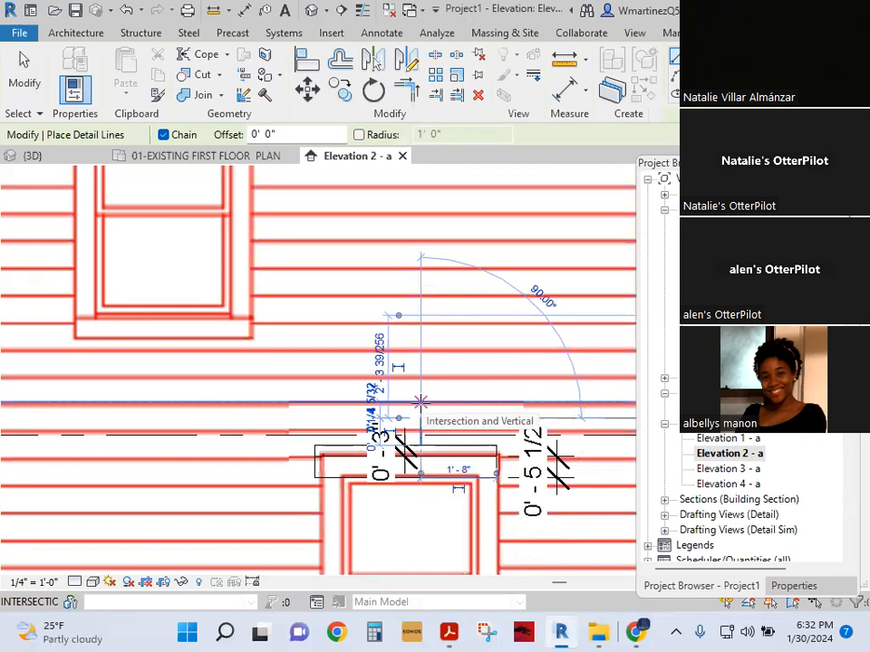
{"action": "left_click", "coordinate": [549, 418]}
{"action": "key", "text": "Escape"}
{"action": "key", "text": "Escape"}
Step: Align the Second Level line to the horizontal detail line above the lower window
{"action": "key", "text": "a"}
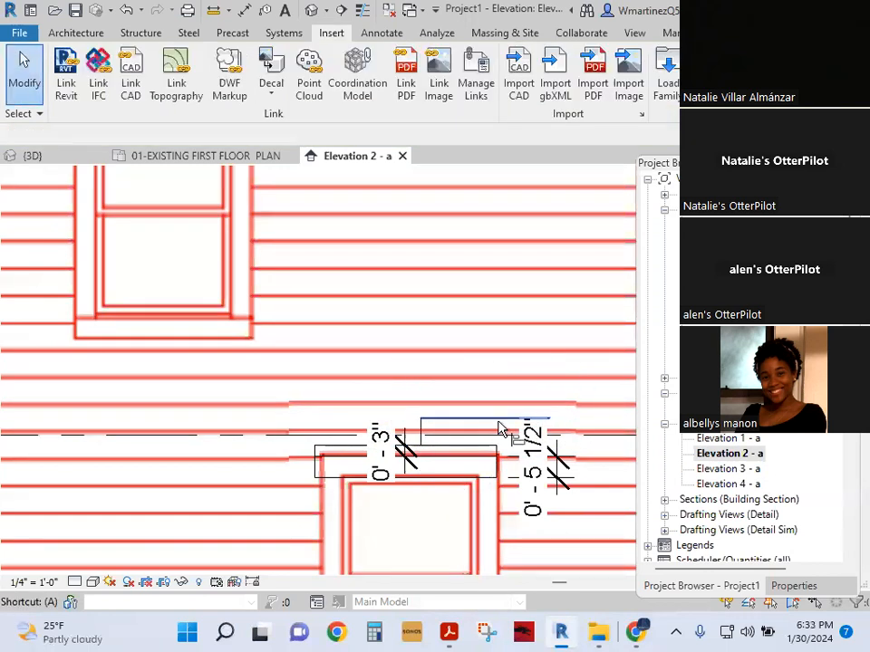
{"action": "key", "text": "l"}
{"action": "left_click", "coordinate": [483, 420]}
{"action": "left_click", "coordinate": [471, 436]}
{"action": "key", "text": "Escape"}
{"action": "key", "text": "Escape"}
Step: Delete the vertical guide line and the stacked rectangles' horizontal edges and dimensions above the lower window
{"action": "left_click", "coordinate": [420, 430]}
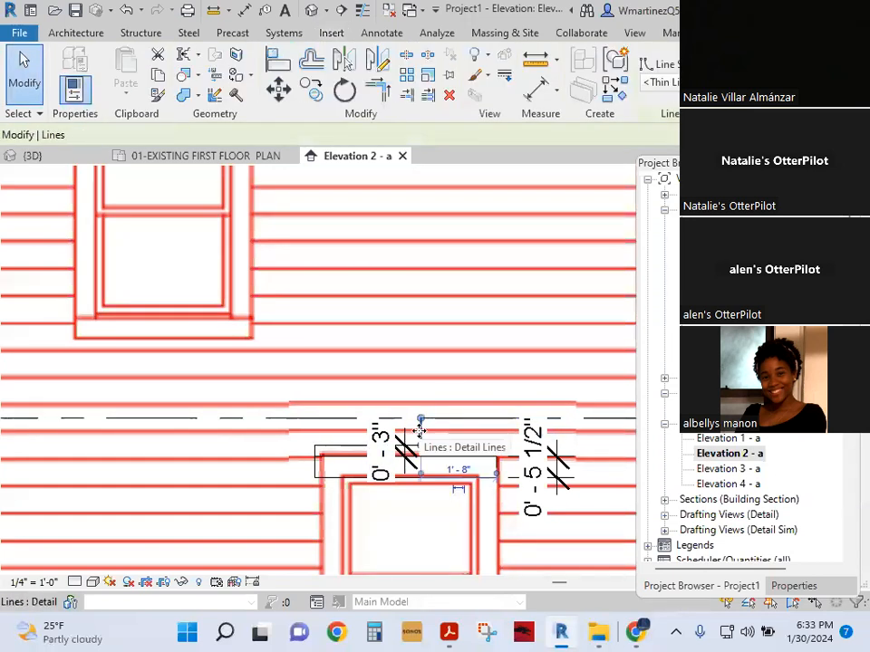
{"action": "key", "text": "Delete"}
{"action": "left_click", "coordinate": [415, 447]}
{"action": "key", "text": "Delete"}
{"action": "left_click", "coordinate": [558, 458]}
{"action": "key", "text": "Delete"}
{"action": "left_click", "coordinate": [382, 463]}
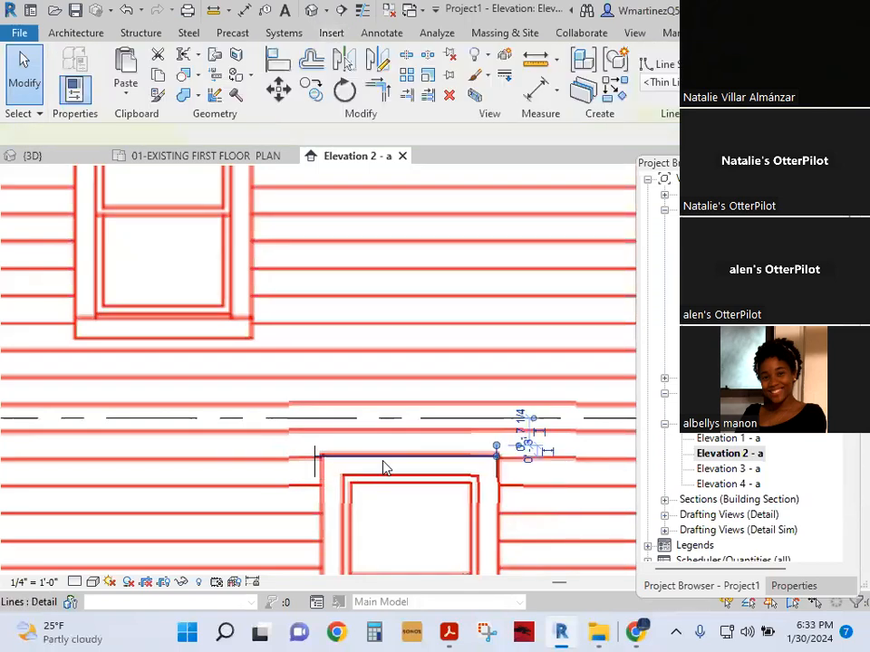
{"action": "key", "text": "Delete"}
Step: Measure the distance from the detail line near the upper window's sill down to the Second Level line
{"action": "scroll", "coordinate": [266, 501], "scroll_direction": "down", "scroll_amount": 5}
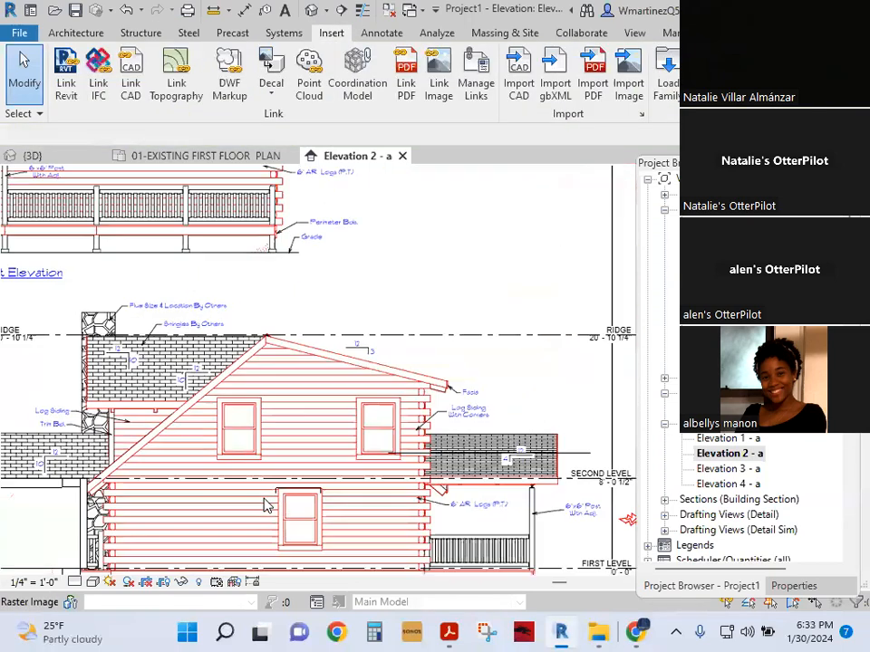
{"action": "scroll", "coordinate": [365, 470], "scroll_direction": "up", "scroll_amount": 1}
{"action": "scroll", "coordinate": [366, 486], "scroll_direction": "up", "scroll_amount": 2}
{"action": "key", "text": "d"}
{"action": "key", "text": "i"}
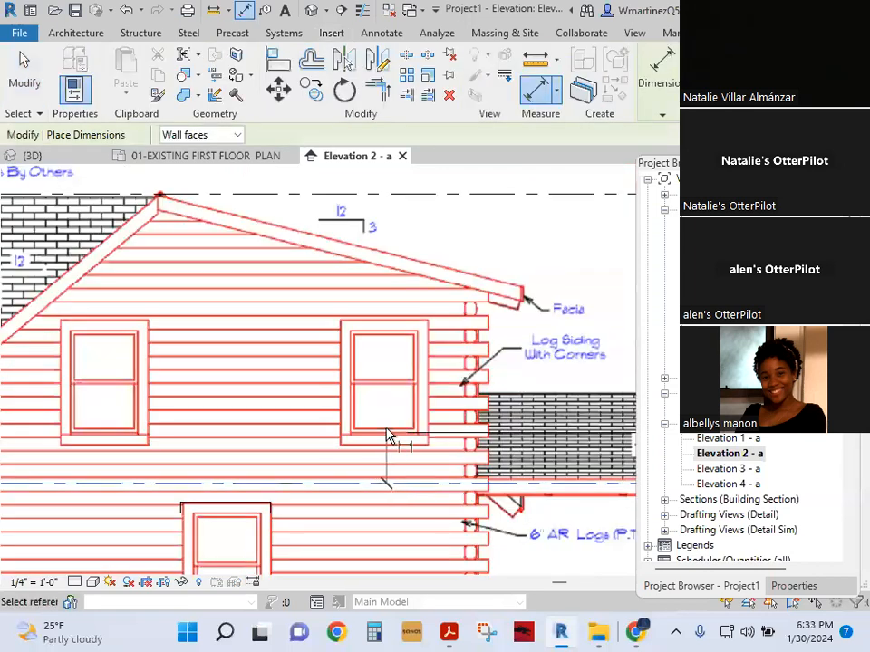
{"action": "key", "text": "Escape"}
{"action": "scroll", "coordinate": [388, 436], "scroll_direction": "up", "scroll_amount": 2}
{"action": "key", "text": "d"}
{"action": "key", "text": "i"}
{"action": "key", "text": "Escape"}
{"action": "key", "text": "l"}
{"action": "left_click", "coordinate": [382, 436]}
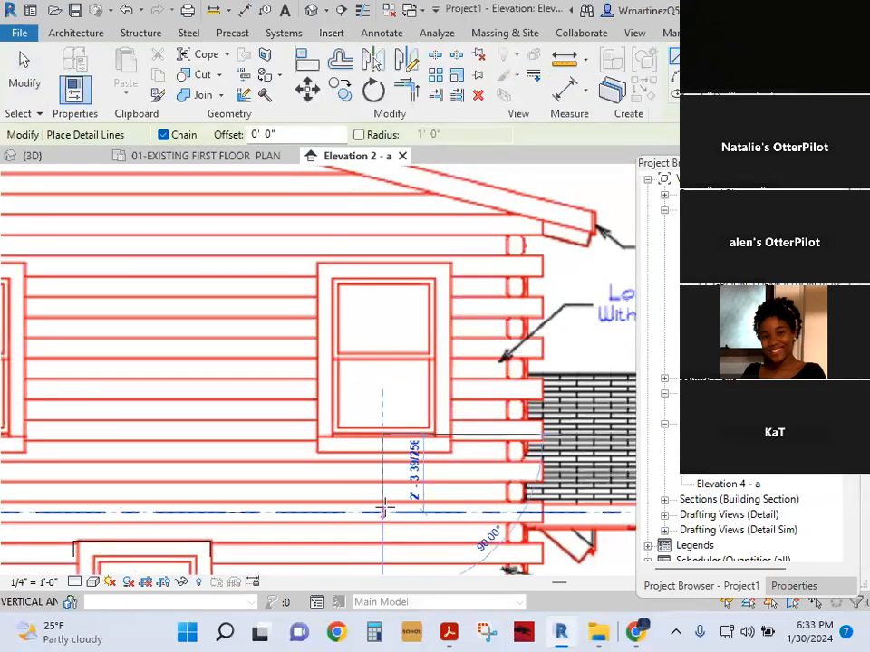
{"action": "key", "text": "Escape"}
{"action": "key", "text": "Escape"}
Step: Check the Second Level and Ridge lines against the right elevation's roof, windows and porch
{"action": "scroll", "coordinate": [383, 516], "scroll_direction": "down", "scroll_amount": 2}
{"action": "scroll", "coordinate": [383, 519], "scroll_direction": "down", "scroll_amount": 3}
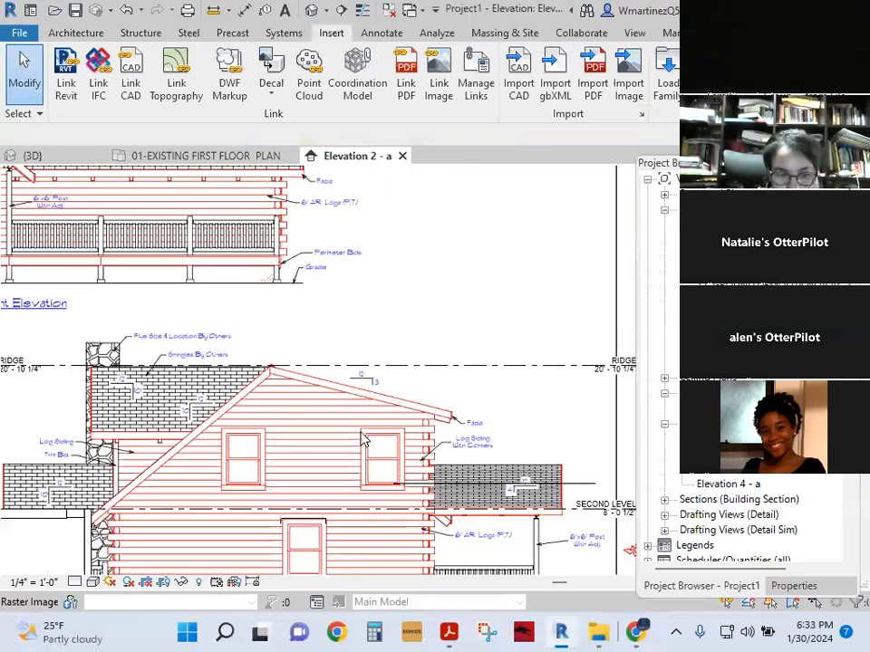
{"action": "middle_click_drag", "start_coordinate": [334, 513], "coordinate": [269, 430]}
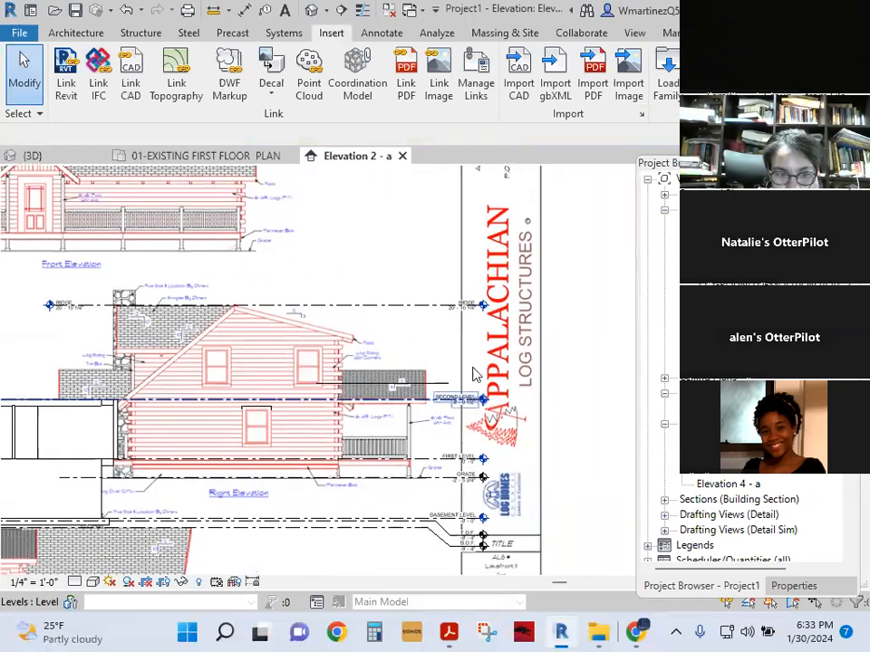
{"action": "scroll", "coordinate": [399, 349], "scroll_direction": "up", "scroll_amount": 2}
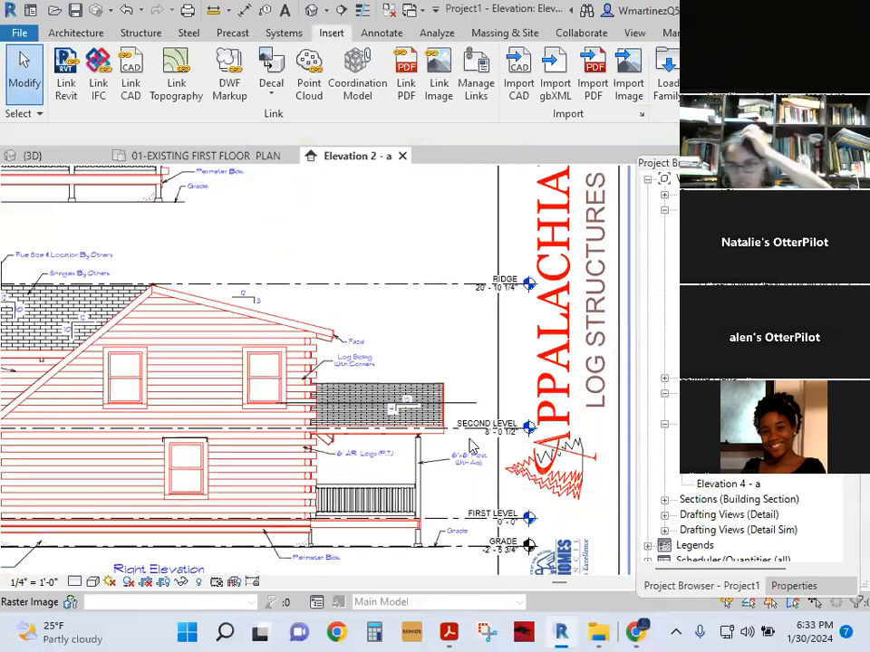
{"action": "left_click", "coordinate": [465, 408]}
{"action": "key", "text": "Escape"}
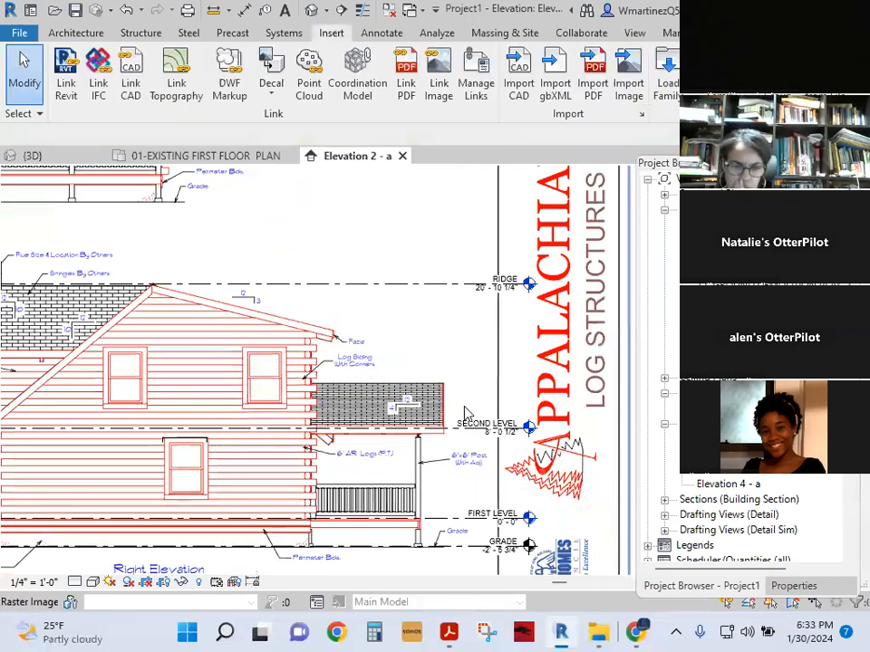
{"action": "scroll", "coordinate": [458, 426], "scroll_direction": "down", "scroll_amount": 3}
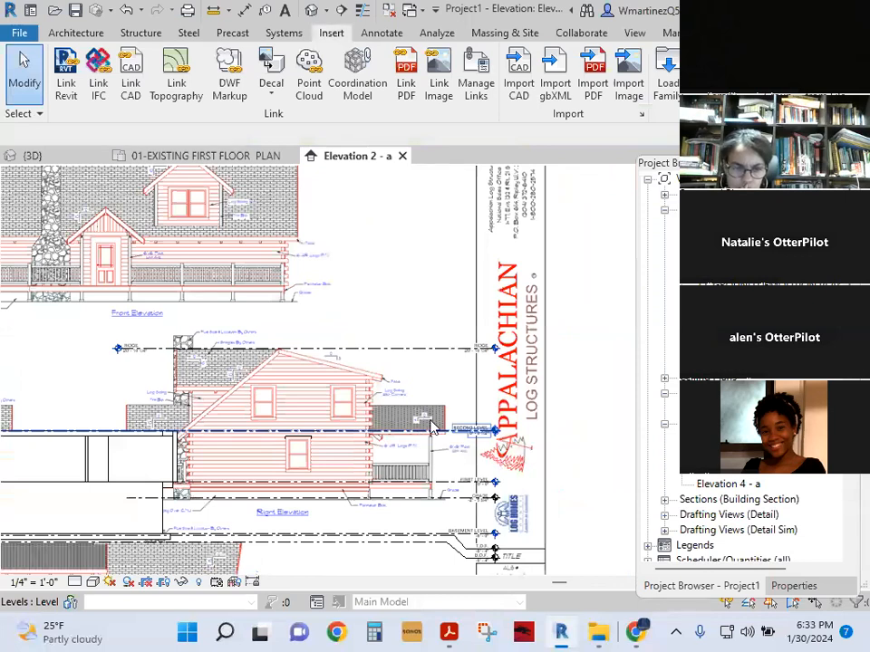
{"action": "left_click", "coordinate": [124, 349]}
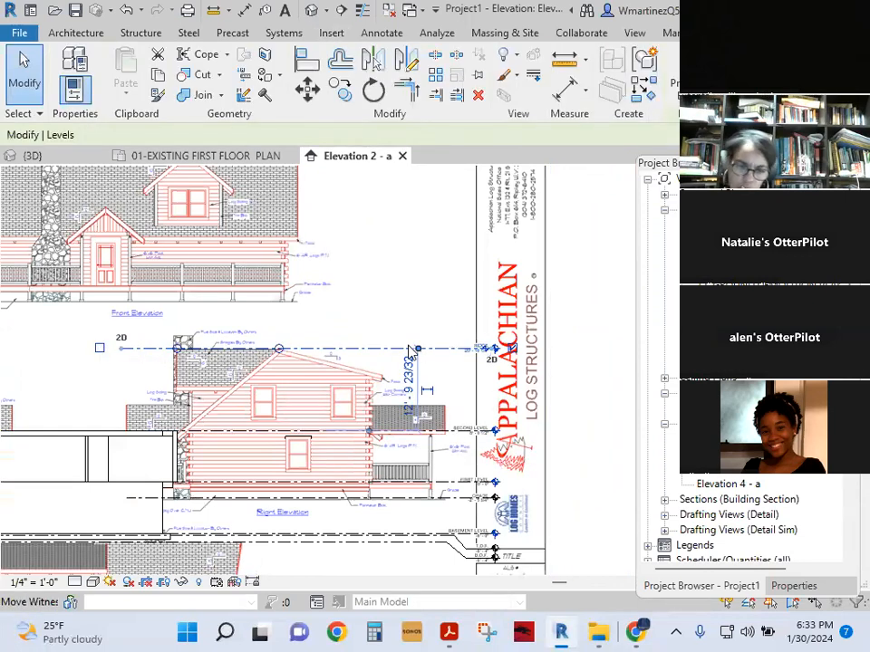
{"action": "key", "text": "Escape"}
Step: Look over the front, left, right and rear elevations on the sheet relative to the level lines and modelled walls
{"action": "scroll", "coordinate": [349, 469], "scroll_direction": "down", "scroll_amount": 2}
{"action": "middle_click_drag", "start_coordinate": [313, 452], "coordinate": [470, 354]}
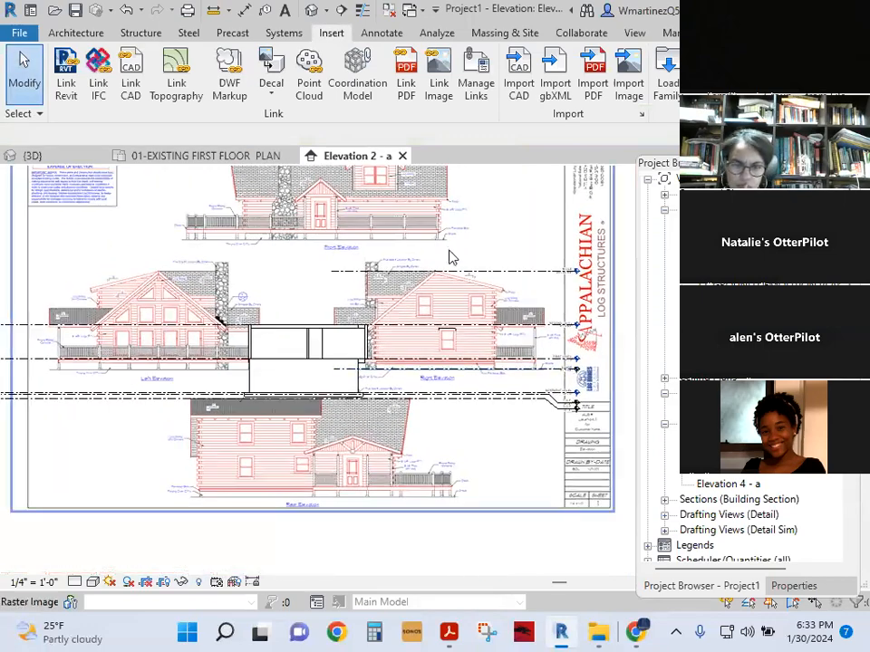
{"action": "middle_click_drag", "start_coordinate": [132, 365], "coordinate": [161, 417]}
{"action": "scroll", "coordinate": [430, 382], "scroll_direction": "up", "scroll_amount": 2}
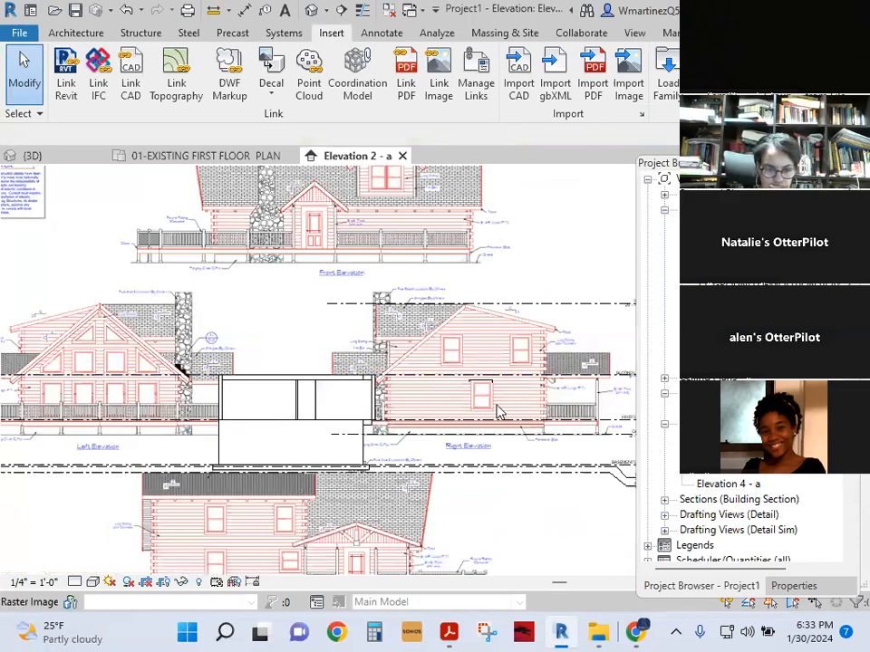
{"action": "middle_click_drag", "start_coordinate": [559, 413], "coordinate": [422, 432]}
{"action": "scroll", "coordinate": [250, 437], "scroll_direction": "up", "scroll_amount": 2}
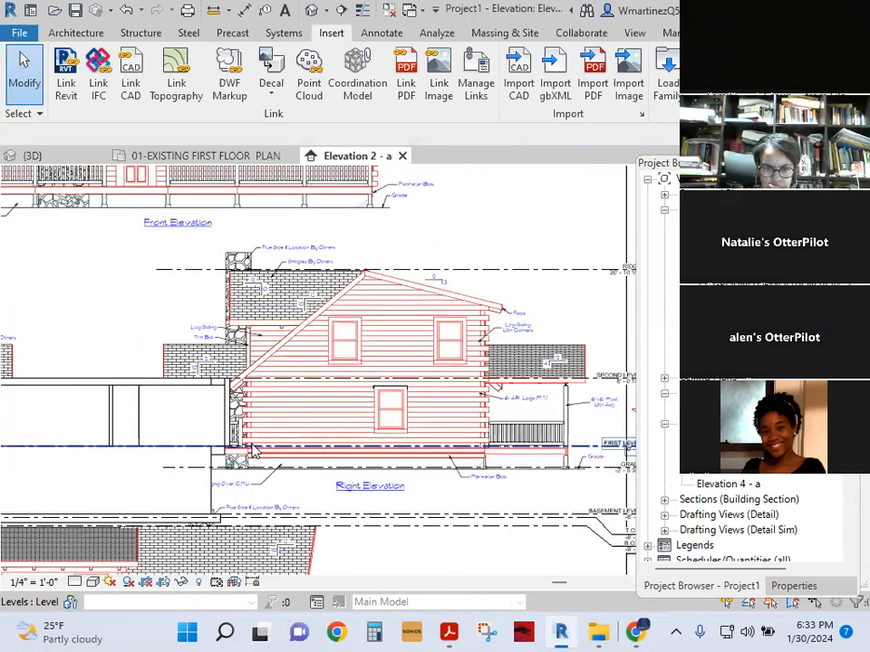
{"action": "middle_click_drag", "start_coordinate": [209, 345], "coordinate": [275, 348]}
{"action": "middle_click_drag", "start_coordinate": [287, 290], "coordinate": [107, 217]}
Step: Switch to the 01-EXISTING FIRST FLOOR PLAN view with its whole plan sheet in view
{"action": "left_click", "coordinate": [183, 158]}
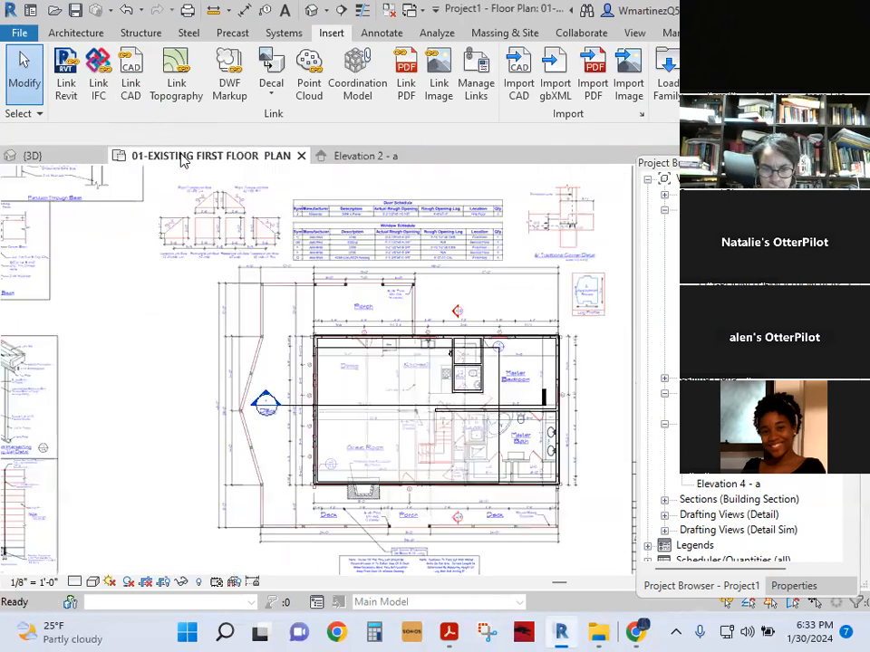
{"action": "scroll", "coordinate": [302, 419], "scroll_direction": "down", "scroll_amount": 3}
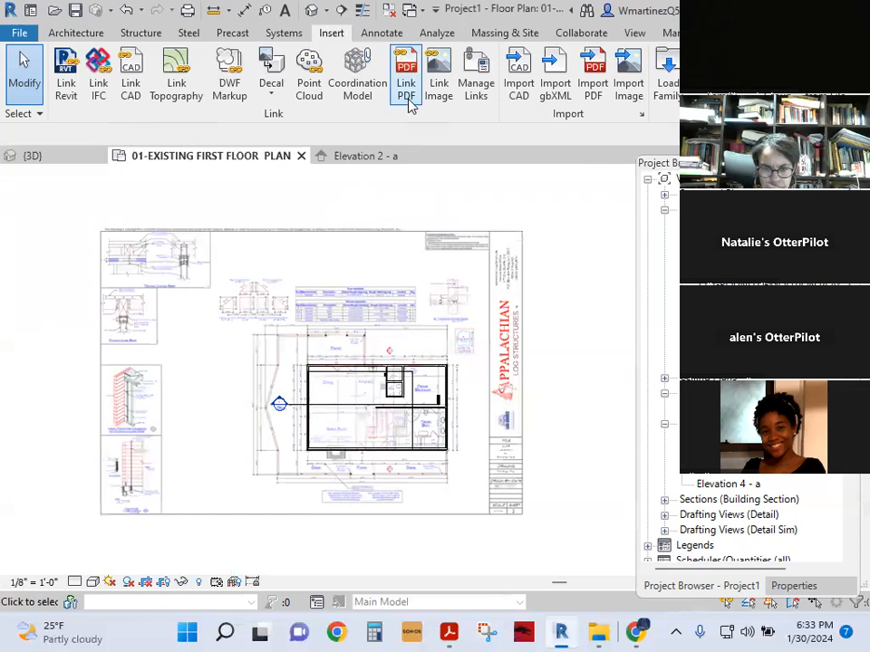
Step: Import page 2 of Lakefront II.pdf beside the existing plan sheet and delete the placed image again
{"action": "left_click", "coordinate": [595, 80]}
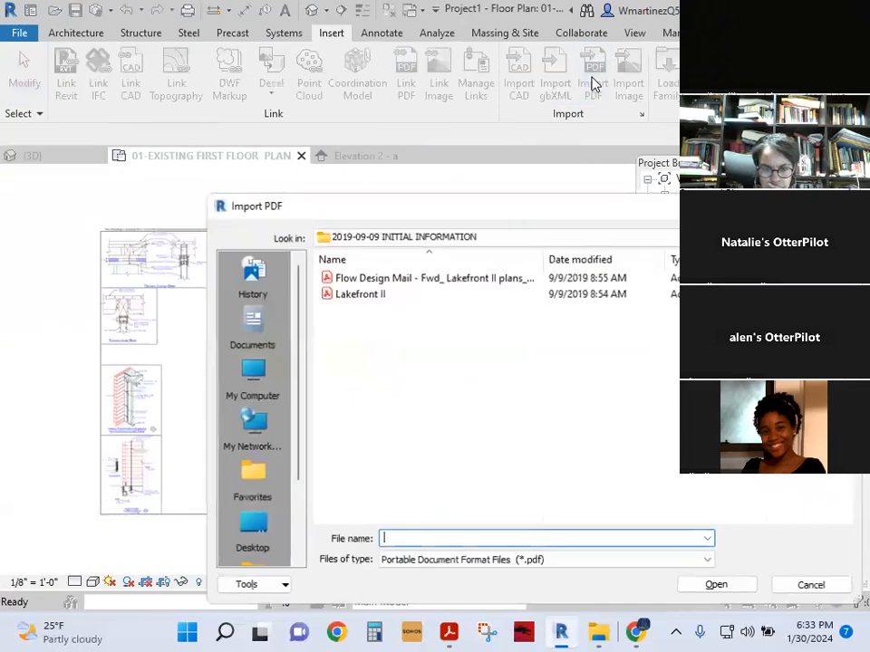
{"action": "left_click", "coordinate": [376, 294]}
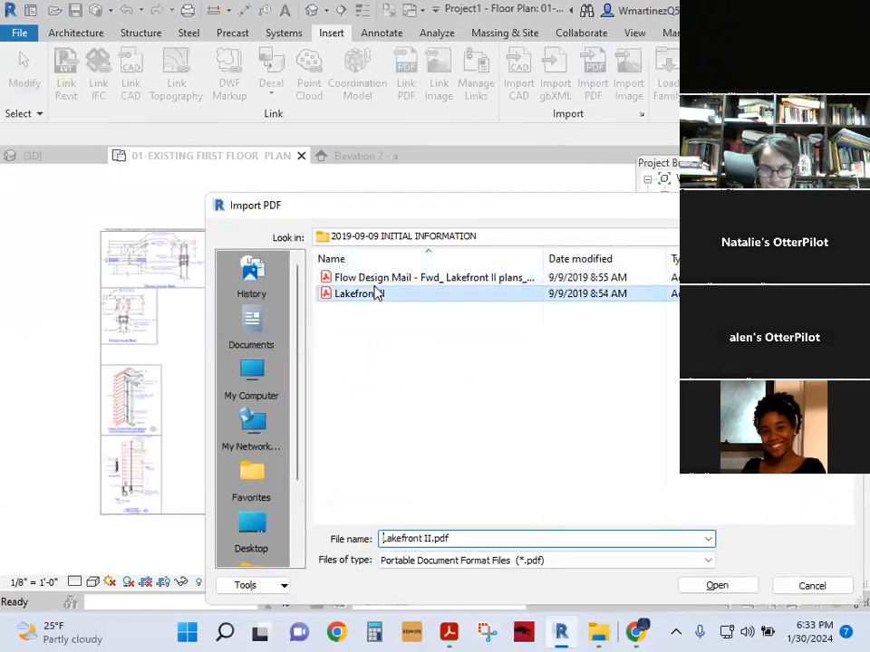
{"action": "left_click", "coordinate": [720, 584]}
{"action": "left_click", "coordinate": [257, 208]}
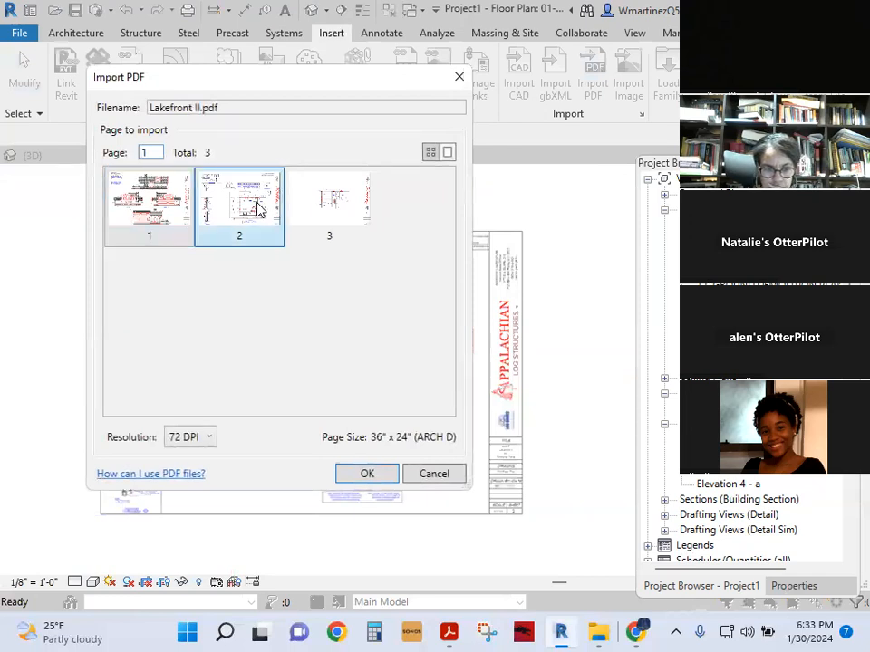
{"action": "left_click", "coordinate": [367, 474]}
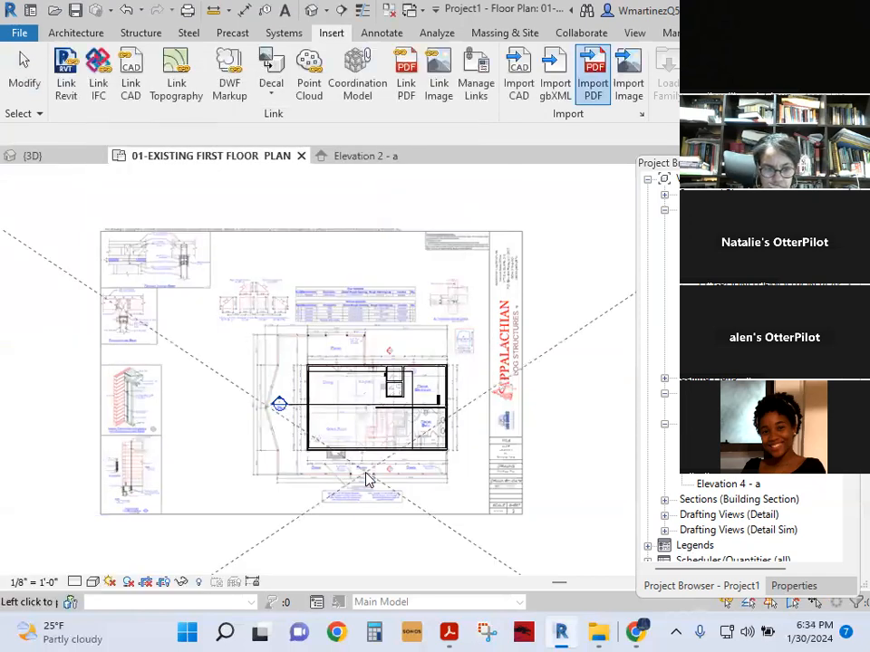
{"action": "left_click", "coordinate": [555, 217]}
{"action": "scroll", "coordinate": [549, 220], "scroll_direction": "up", "scroll_amount": 5}
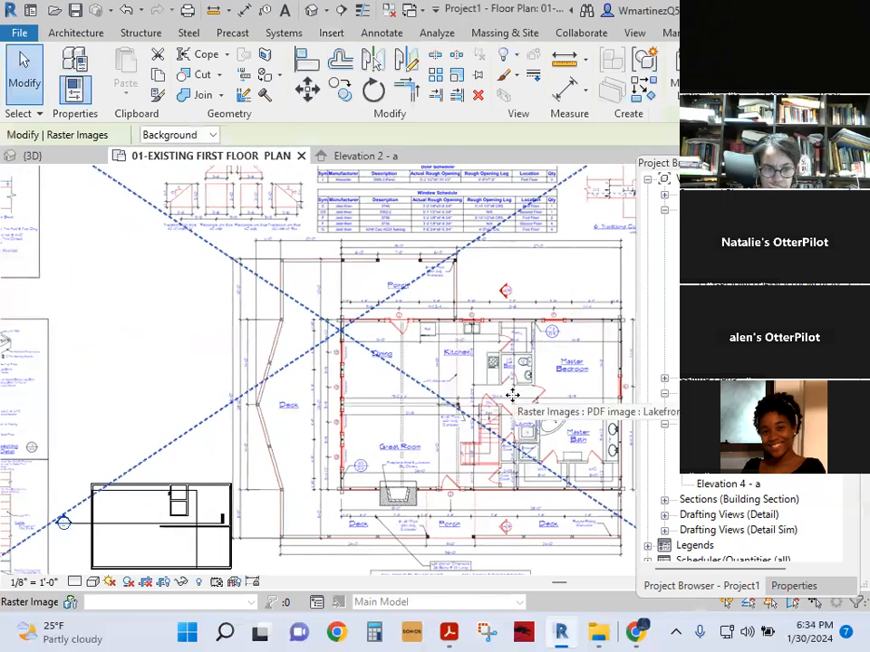
{"action": "key", "text": "Delete"}
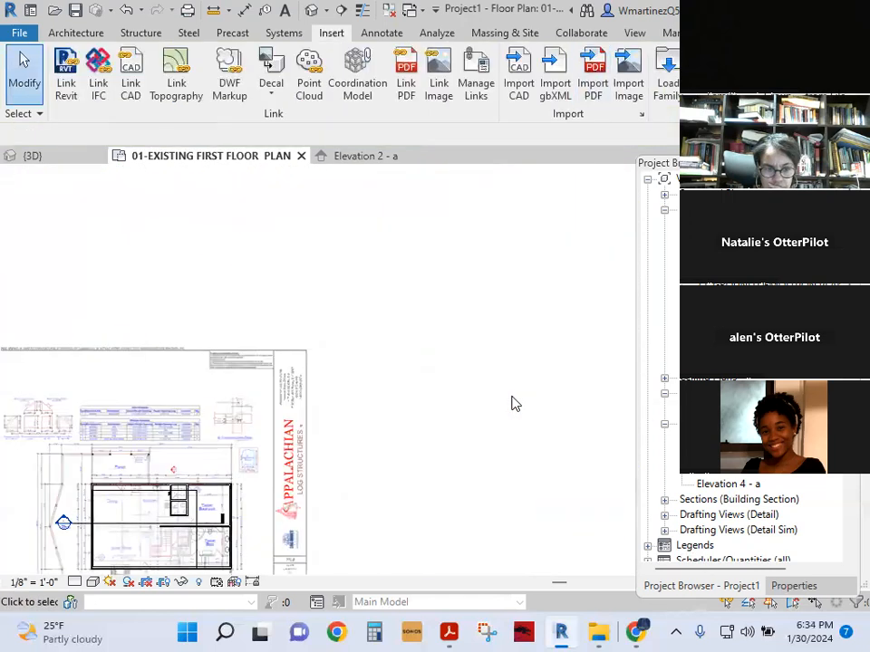
{"action": "left_click", "coordinate": [596, 87]}
{"action": "left_click", "coordinate": [360, 294]}
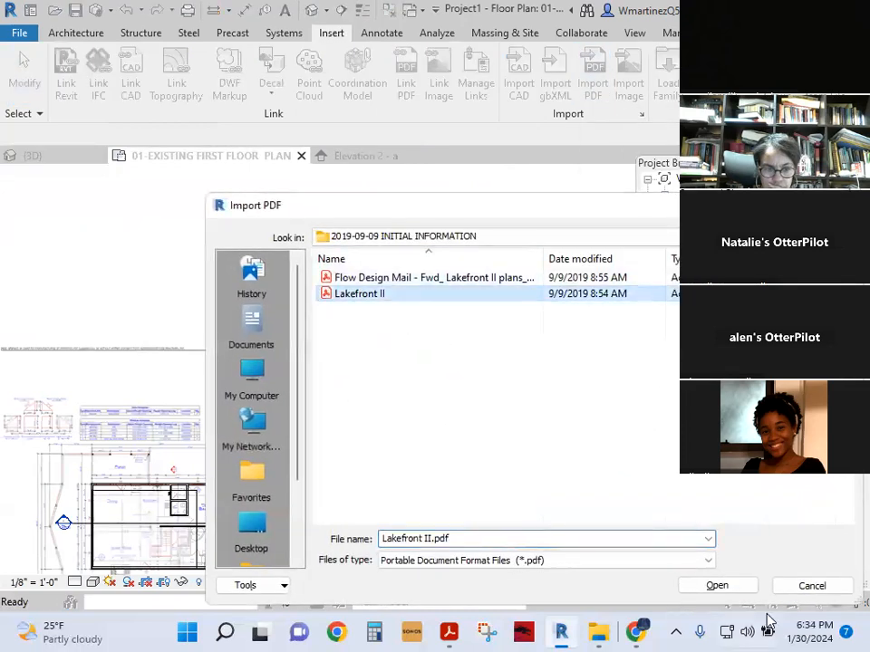
{"action": "left_click", "coordinate": [744, 588]}
{"action": "left_click", "coordinate": [228, 202]}
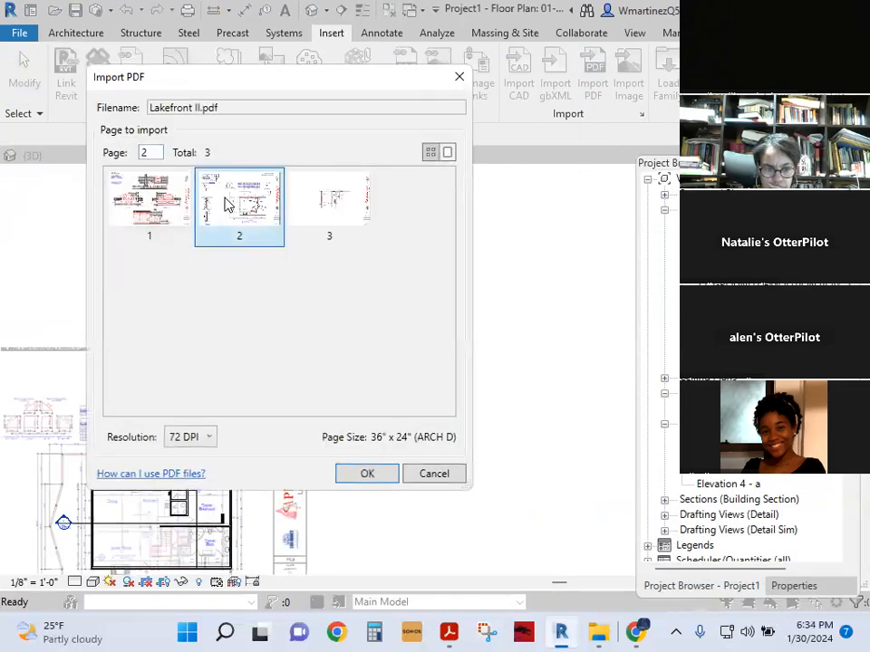
{"action": "left_click", "coordinate": [360, 474]}
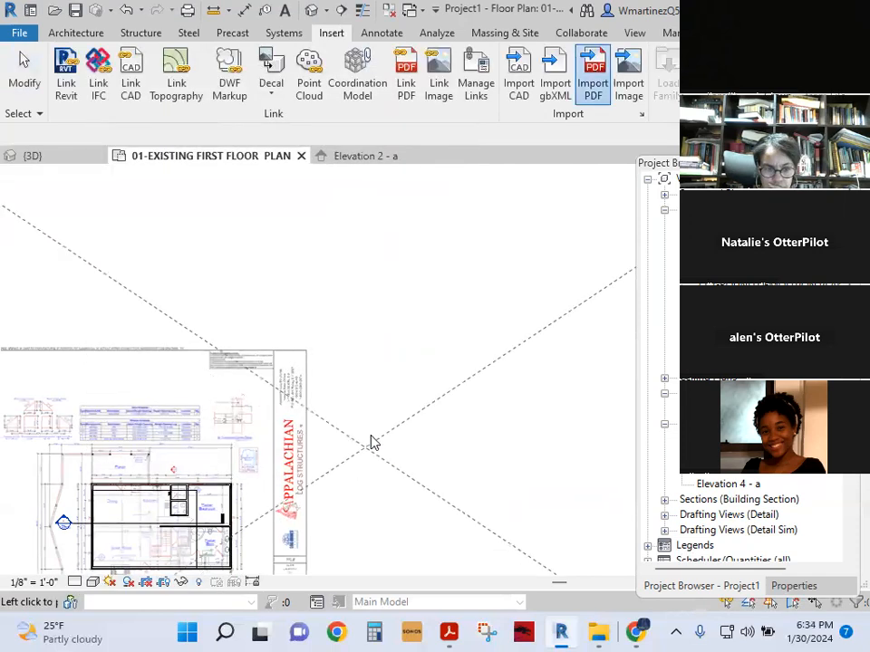
{"action": "key", "text": "Escape"}
Step: Import page 3 of Lakefront II.pdf, the loft and bedroom plan, and place it beside the first floor plan sheet
{"action": "left_click", "coordinate": [592, 87]}
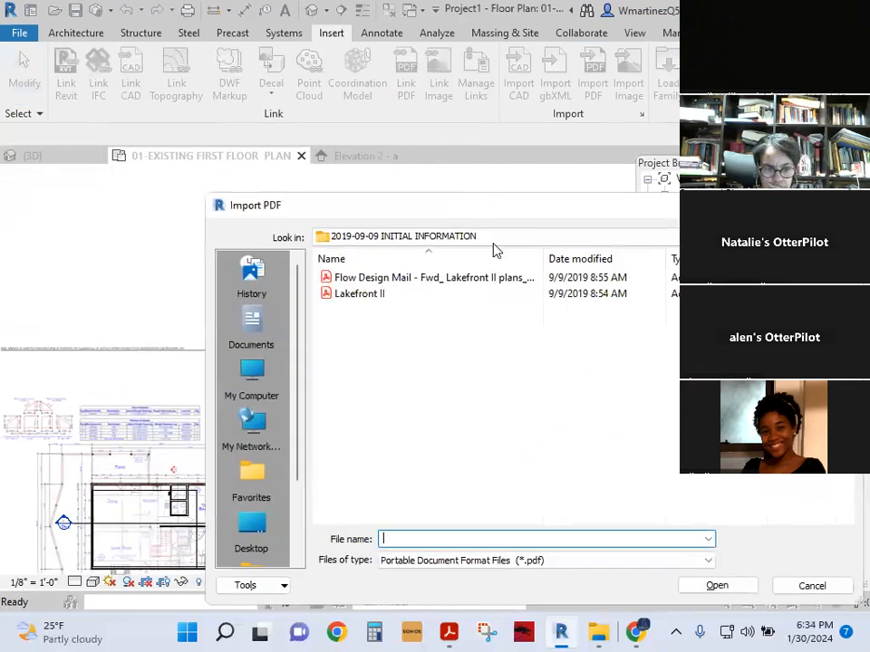
{"action": "left_click", "coordinate": [428, 296]}
{"action": "left_click", "coordinate": [705, 585]}
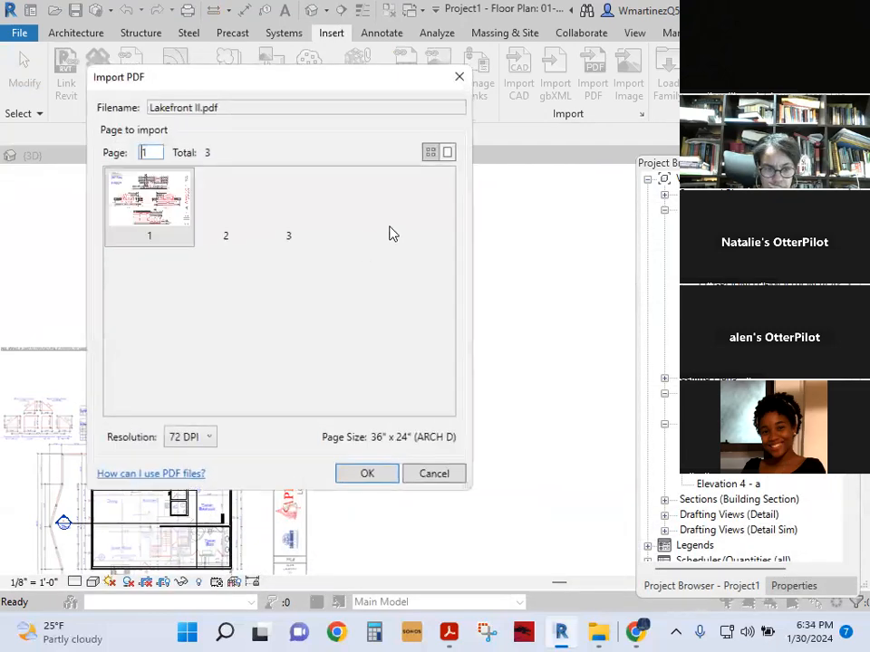
{"action": "left_click", "coordinate": [304, 216]}
{"action": "left_click", "coordinate": [353, 472]}
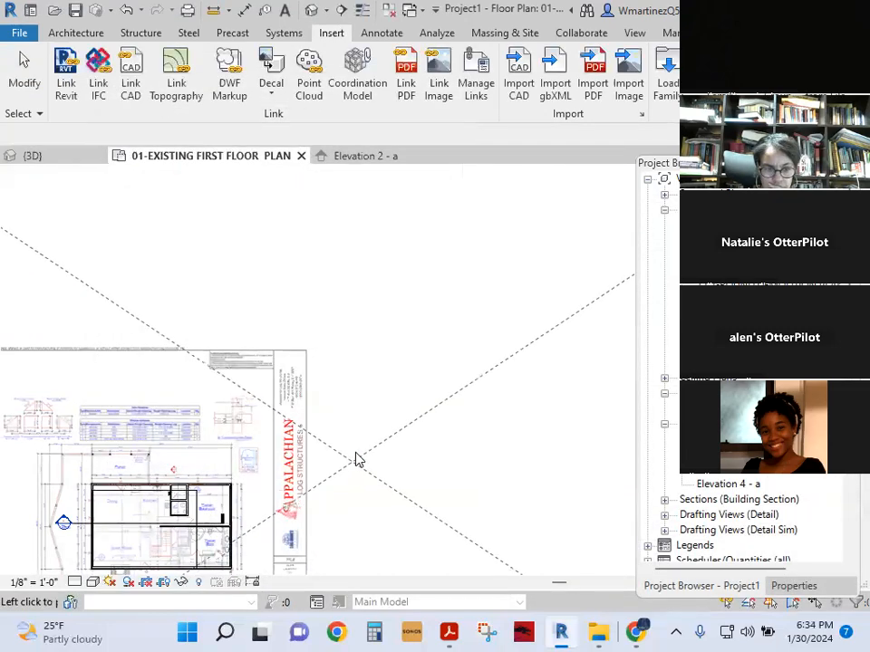
{"action": "left_click", "coordinate": [420, 358]}
{"action": "scroll", "coordinate": [473, 408], "scroll_direction": "up", "scroll_amount": 3}
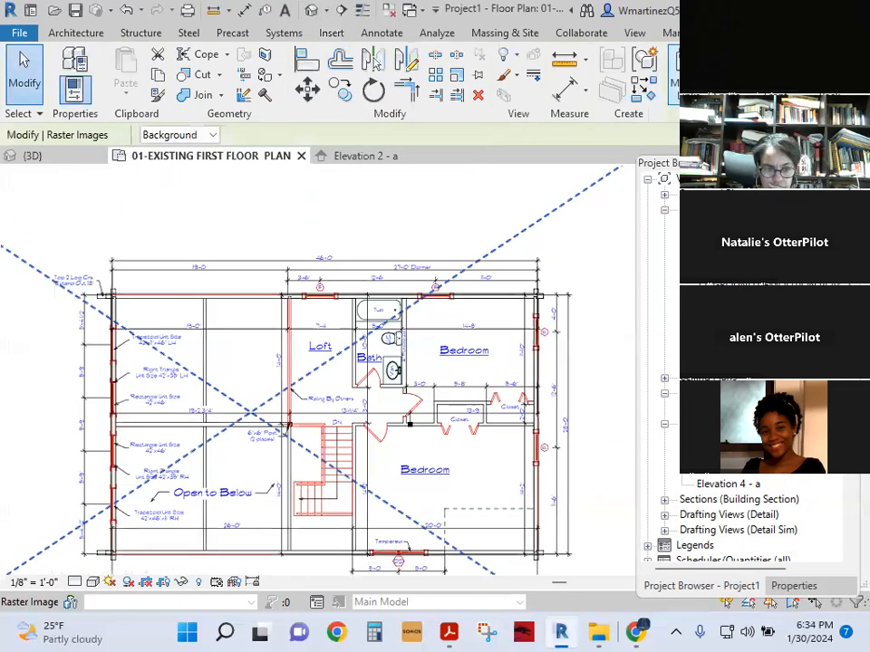
Step: Scale the loft and bedroom plan image graphically so the hallway width between the Bath and lower Bedroom walls equals 3'-10"
{"action": "scroll", "coordinate": [358, 433], "scroll_direction": "up", "scroll_amount": 3}
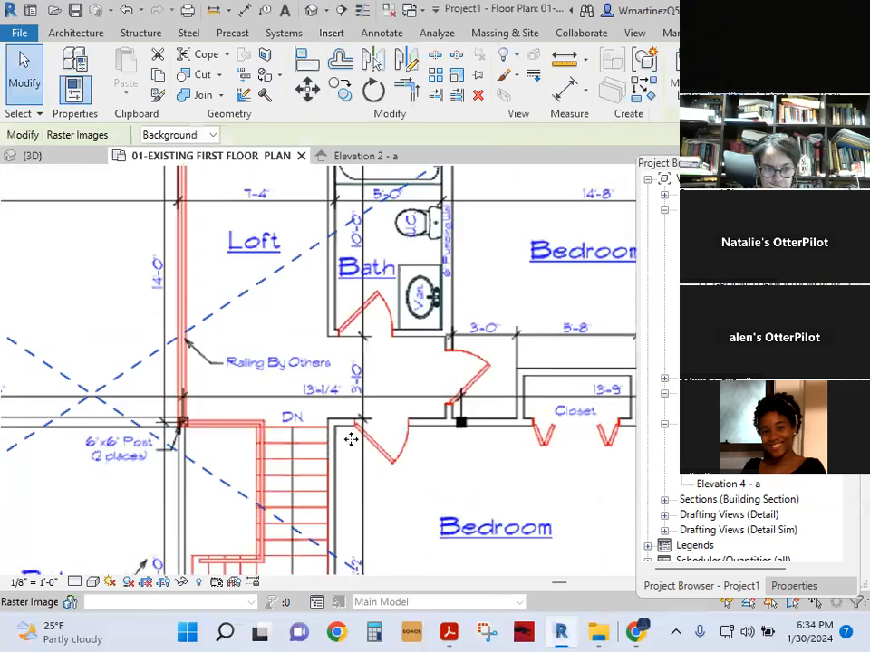
{"action": "left_click", "coordinate": [457, 76]}
{"action": "scroll", "coordinate": [363, 418], "scroll_direction": "up", "scroll_amount": 2}
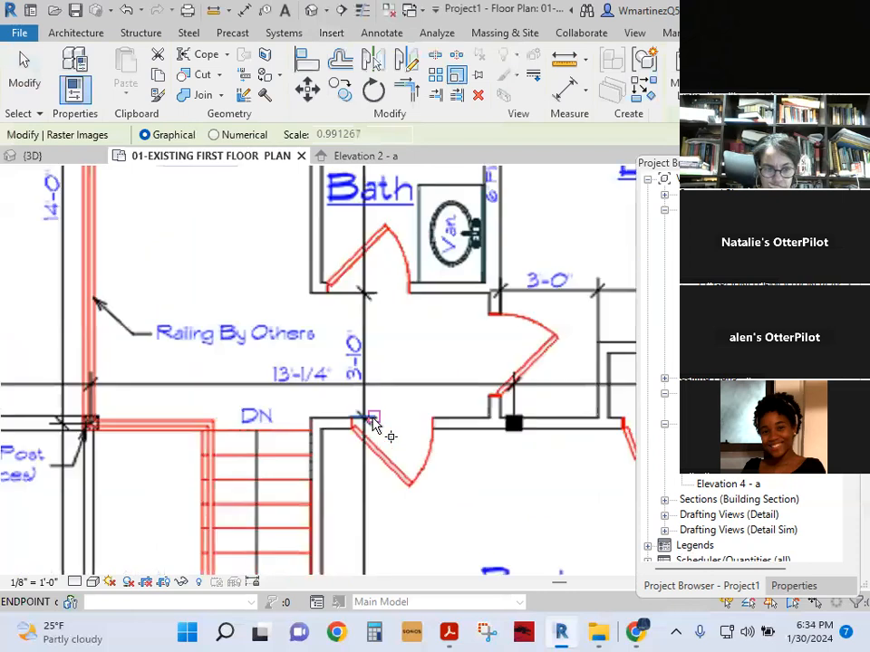
{"action": "left_click", "coordinate": [362, 419]}
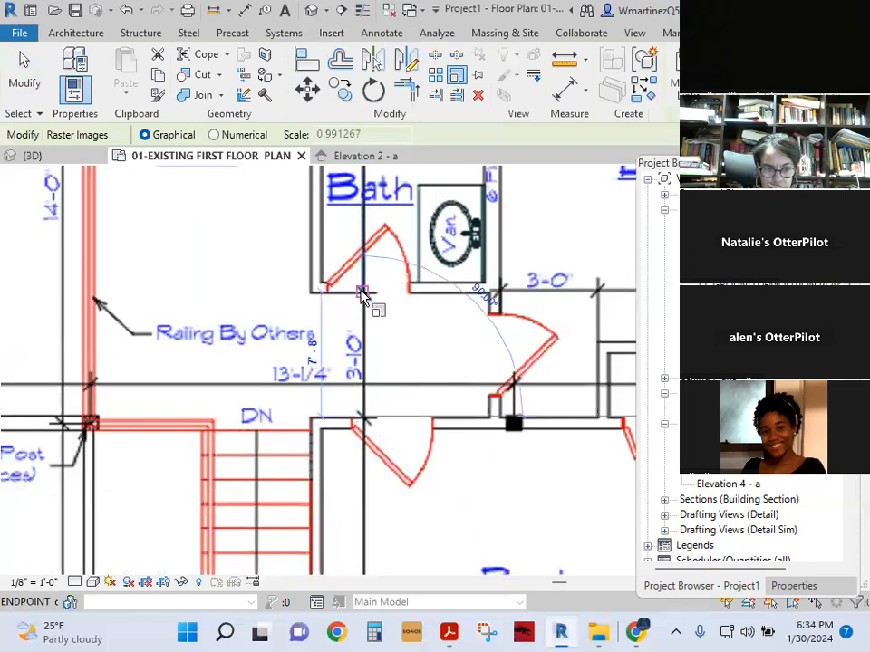
{"action": "left_click", "coordinate": [361, 294]}
{"action": "type", "text": "3-10"}
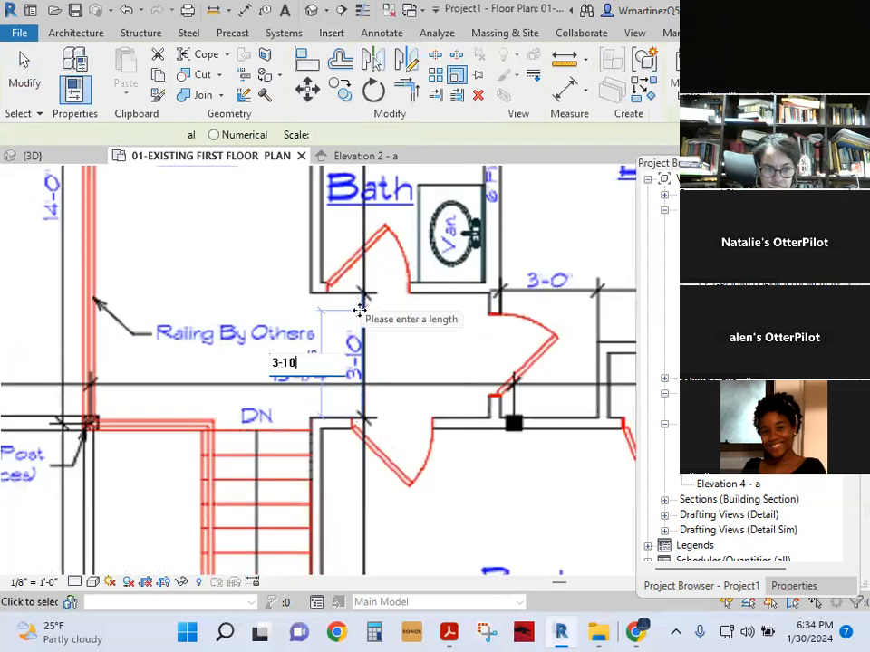
{"action": "key", "text": "Return"}
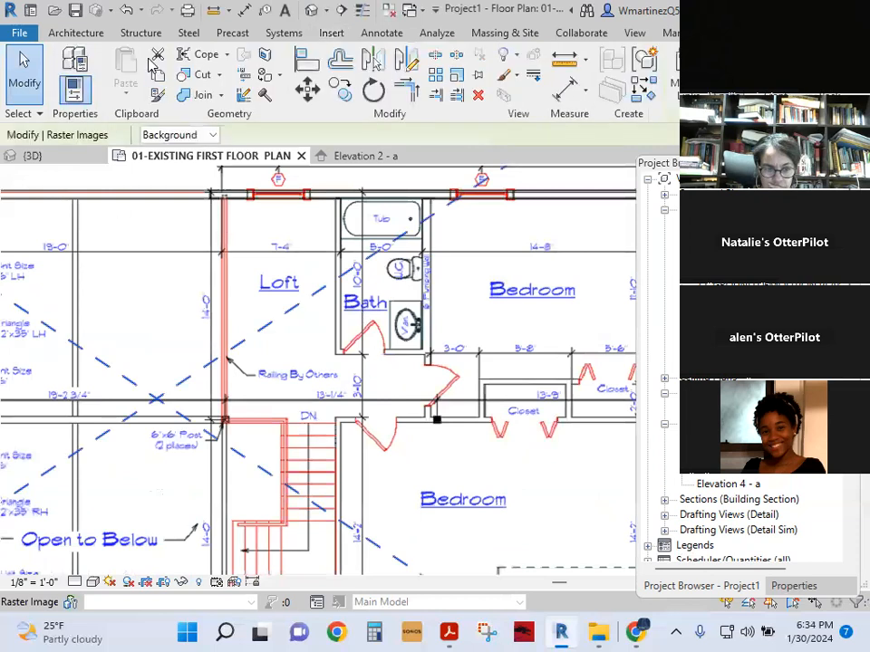
Step: Remove the scaled loft and bedroom plan image and undo the removal
{"action": "key", "text": "Delete"}
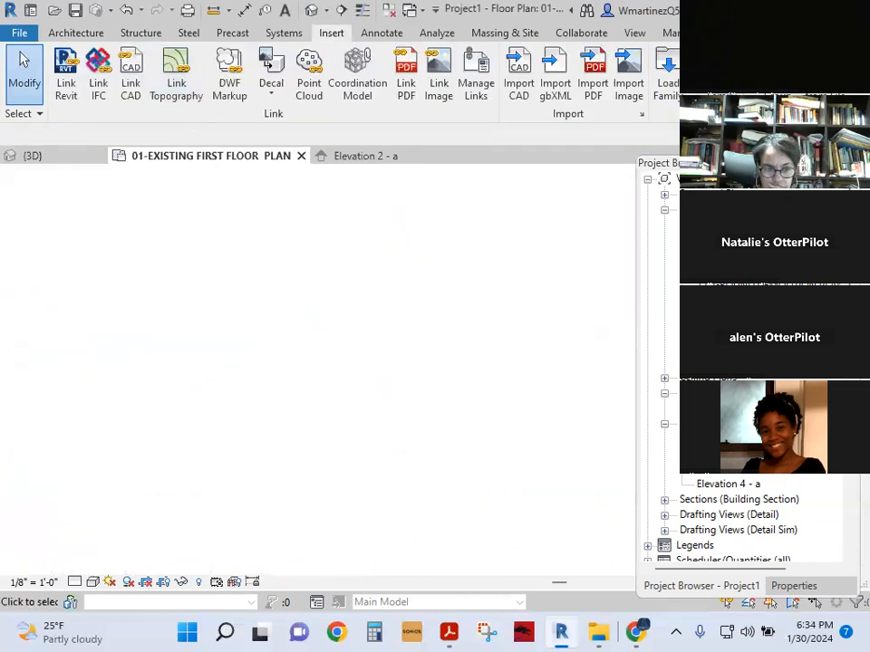
{"action": "key", "text": "ctrl+z"}
{"action": "scroll", "coordinate": [358, 367], "scroll_direction": "down", "scroll_amount": 4}
{"action": "scroll", "coordinate": [359, 367], "scroll_direction": "up", "scroll_amount": 3}
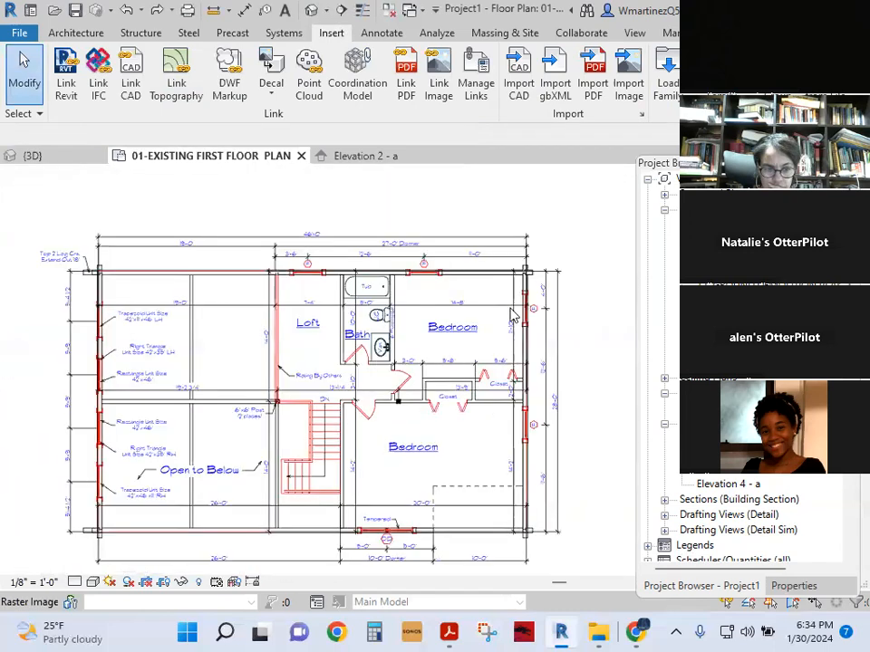
Step: Move the loft and bedroom plan image from its upper-right exterior wall corner onto the matching outer corner of the modelled walls
{"action": "left_click", "coordinate": [522, 275]}
{"action": "scroll", "coordinate": [523, 276], "scroll_direction": "up", "scroll_amount": 3}
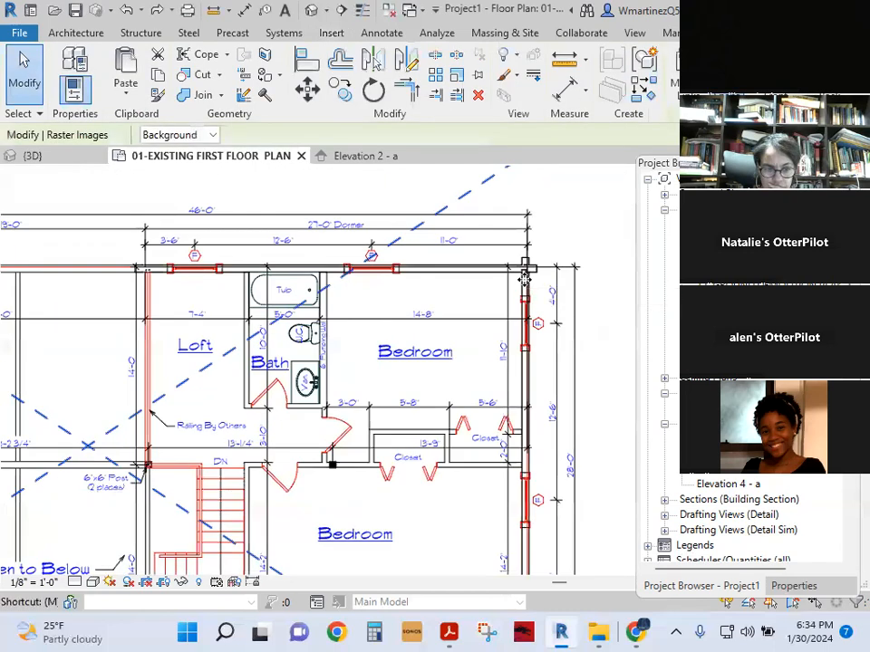
{"action": "key", "text": "v"}
{"action": "scroll", "coordinate": [523, 277], "scroll_direction": "up", "scroll_amount": 6}
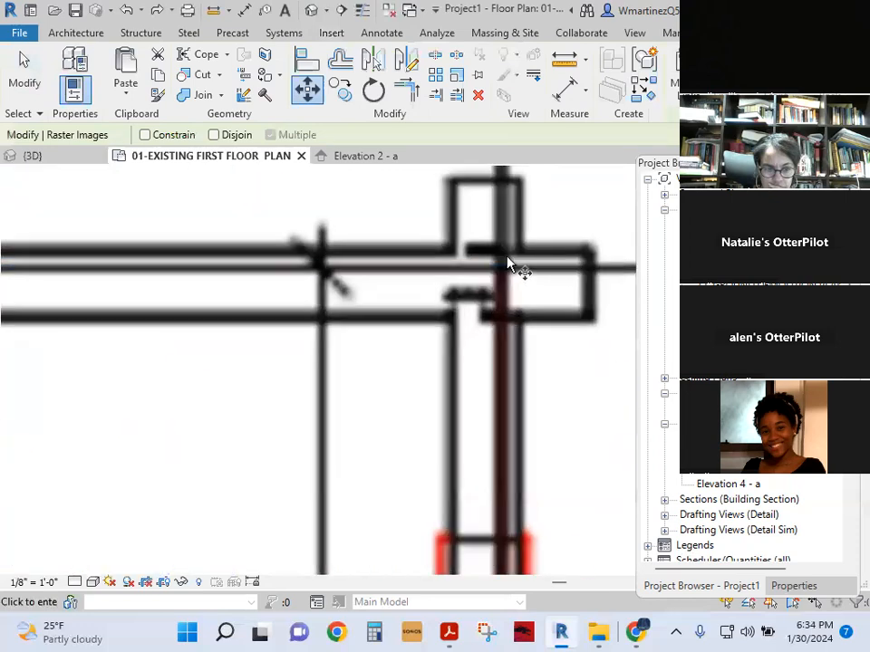
{"action": "left_click", "coordinate": [515, 250]}
{"action": "scroll", "coordinate": [518, 252], "scroll_direction": "down", "scroll_amount": 5}
{"action": "scroll", "coordinate": [519, 252], "scroll_direction": "down", "scroll_amount": 6}
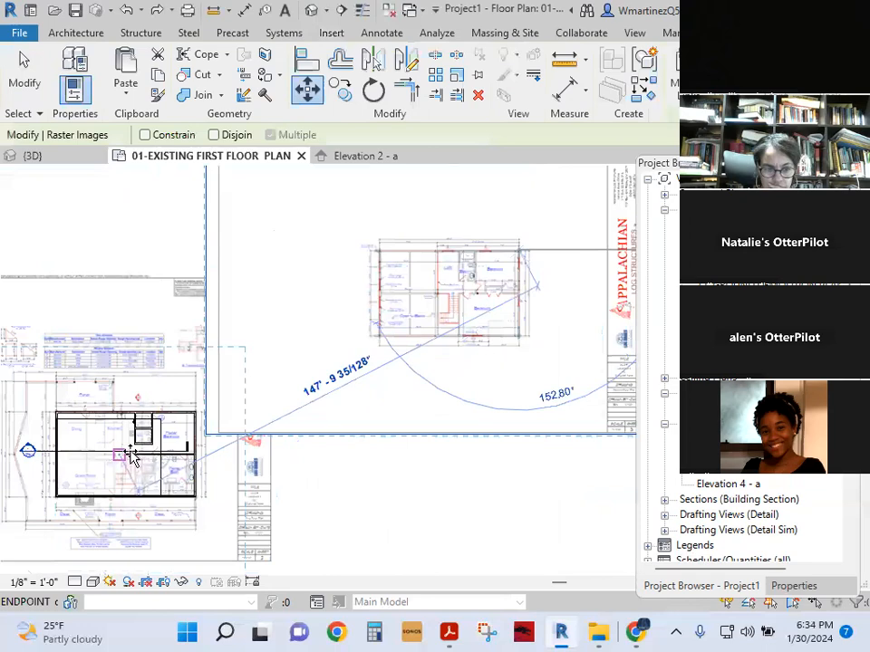
{"action": "scroll", "coordinate": [129, 456], "scroll_direction": "up", "scroll_amount": 8}
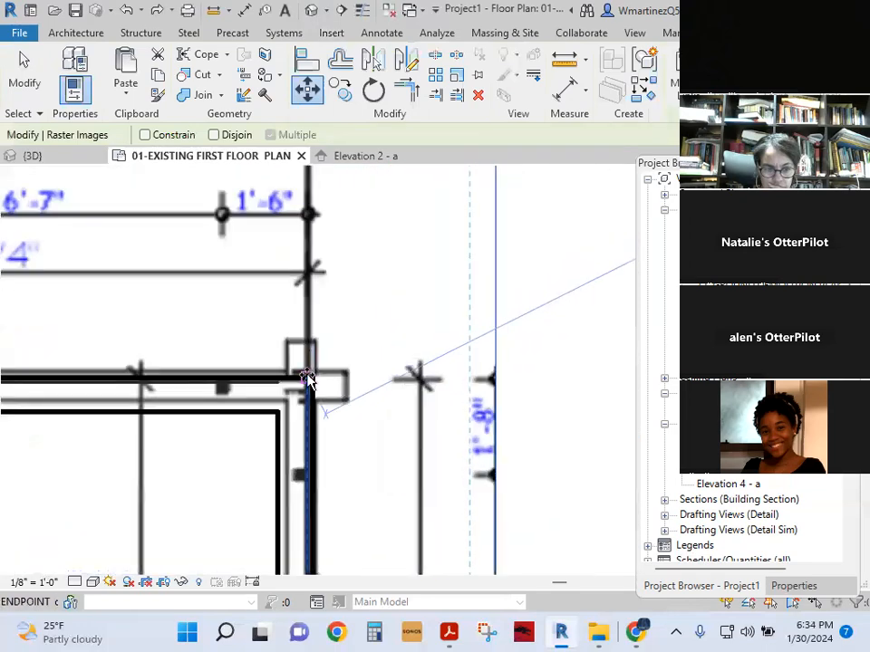
{"action": "scroll", "coordinate": [308, 380], "scroll_direction": "up", "scroll_amount": 2}
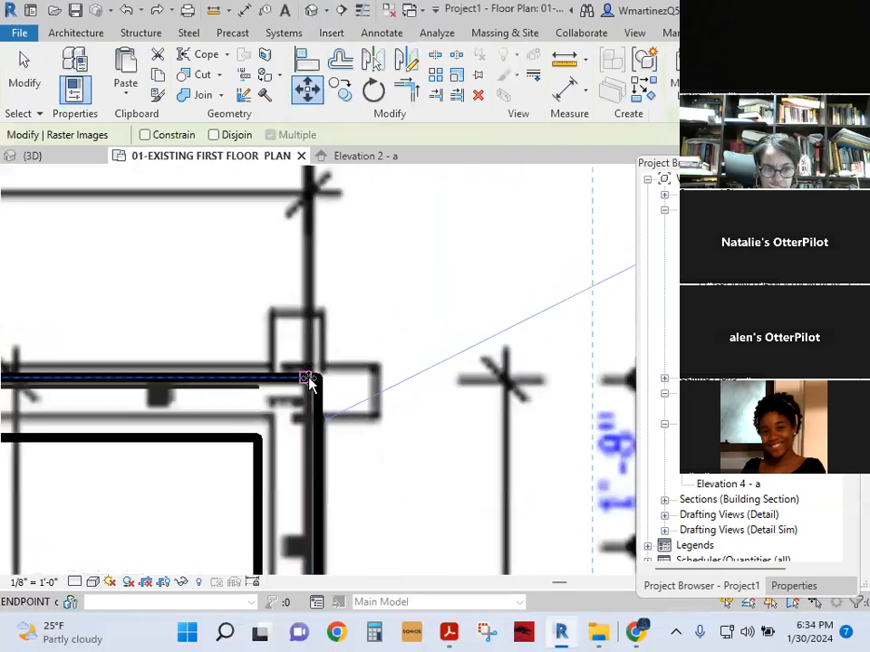
{"action": "left_click", "coordinate": [316, 379]}
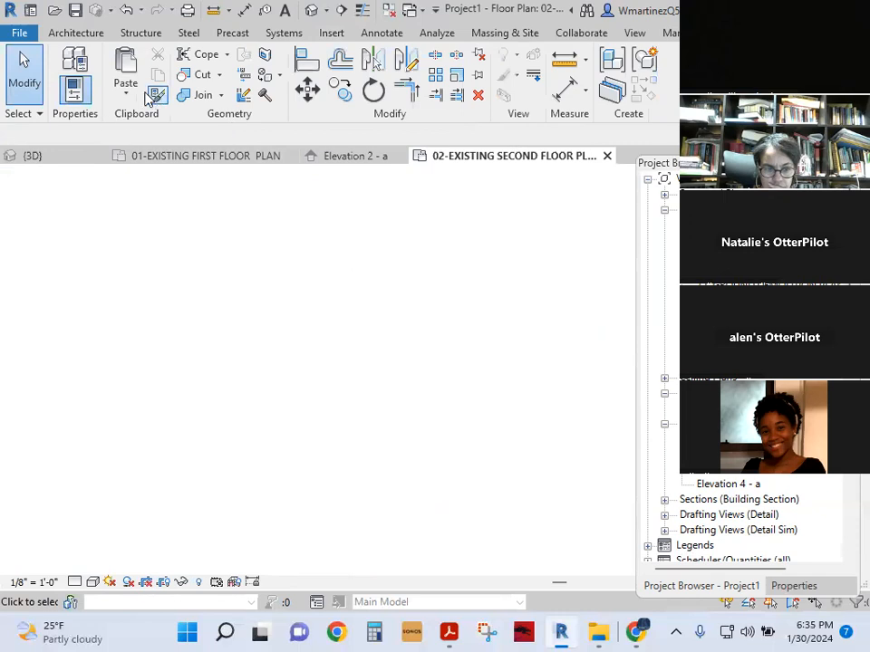
Step: Paste the copied plan image into the 02-EXISTING SECOND FLOOR PLAN view, aligned to the current view
{"action": "left_click", "coordinate": [125, 88]}
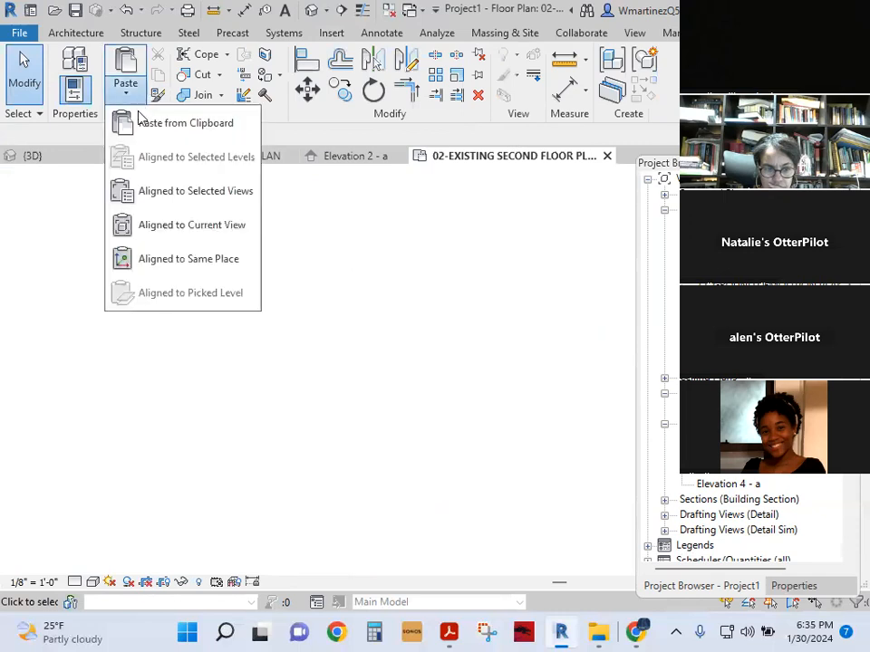
{"action": "left_click", "coordinate": [177, 228]}
{"action": "scroll", "coordinate": [336, 396], "scroll_direction": "down", "scroll_amount": 2}
{"action": "scroll", "coordinate": [335, 396], "scroll_direction": "down", "scroll_amount": 4}
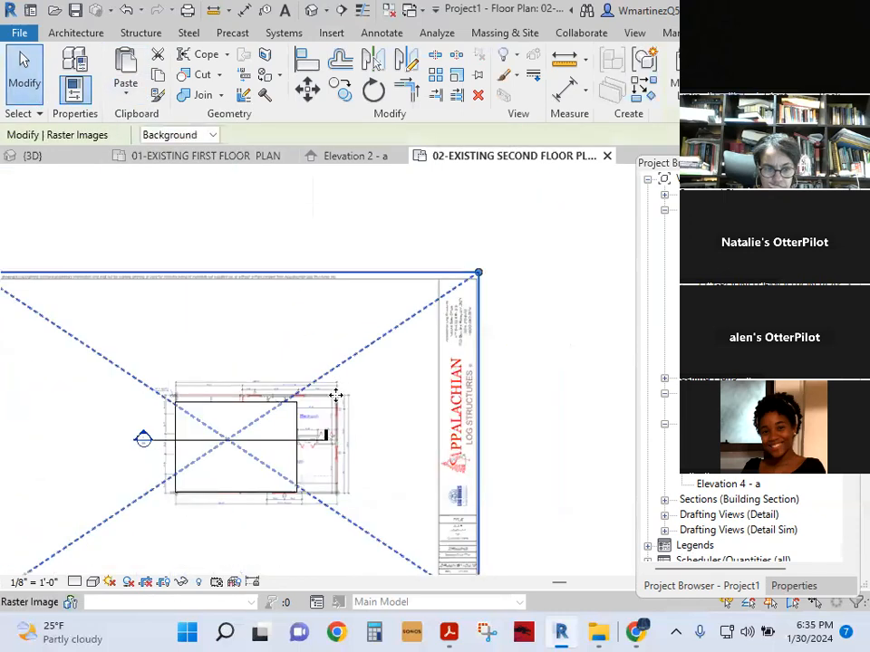
{"action": "key", "text": "Escape"}
{"action": "scroll", "coordinate": [335, 396], "scroll_direction": "down", "scroll_amount": 4}
{"action": "scroll", "coordinate": [295, 435], "scroll_direction": "up", "scroll_amount": 8}
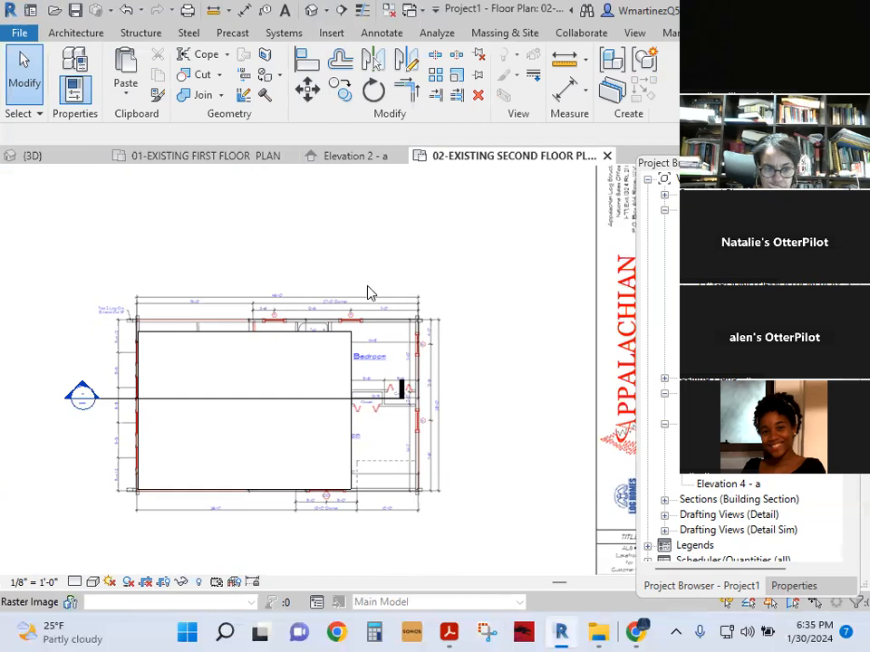
Step: Hide the foreground and background cut patterns of Walls in the visibility/graphic overrides of the 02-EXISTING SECOND FLOOR PLAN view
{"action": "key", "text": "v"}
{"action": "key", "text": "v"}
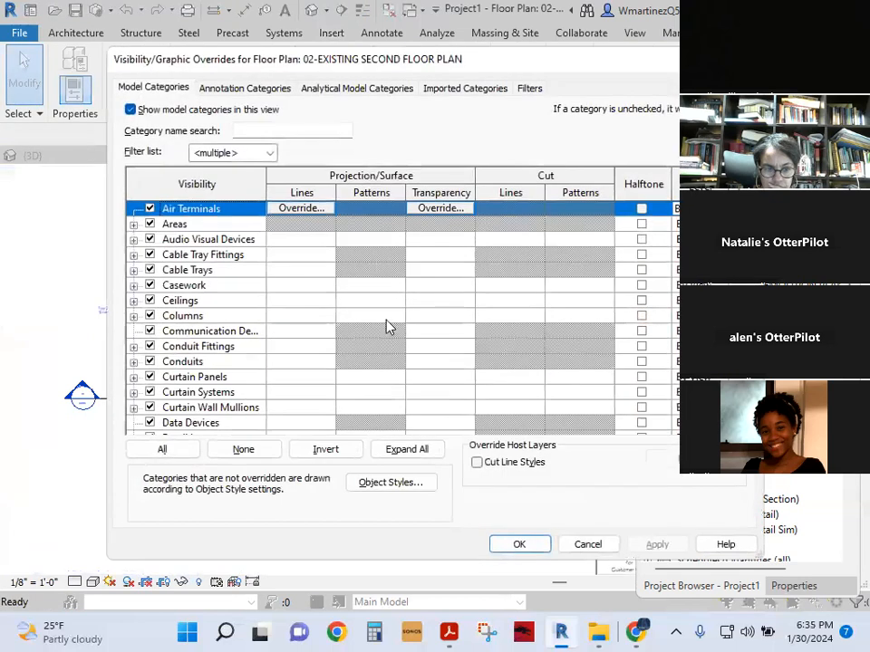
{"action": "left_click", "coordinate": [386, 318]}
{"action": "key", "text": "w"}
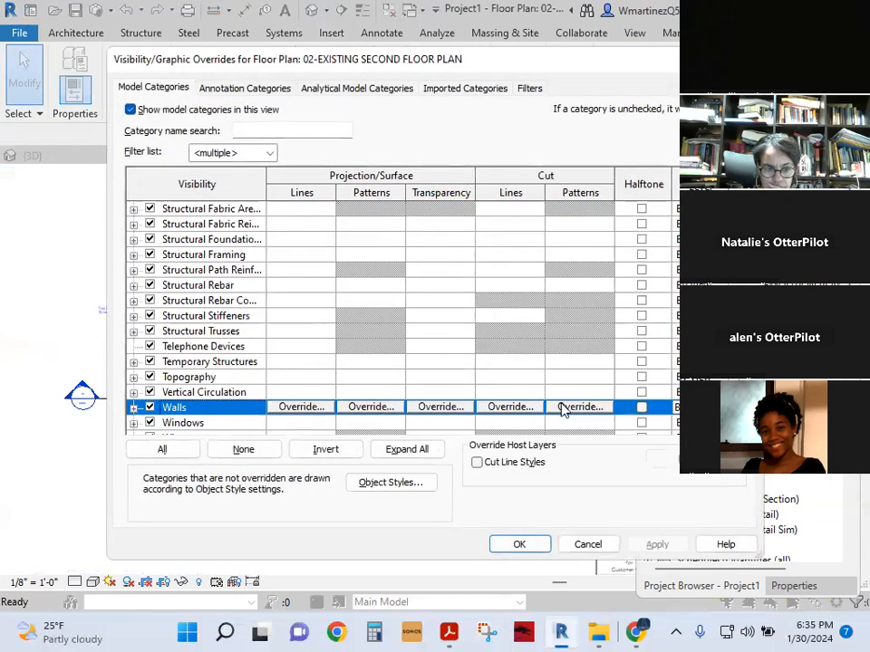
{"action": "left_click", "coordinate": [602, 411]}
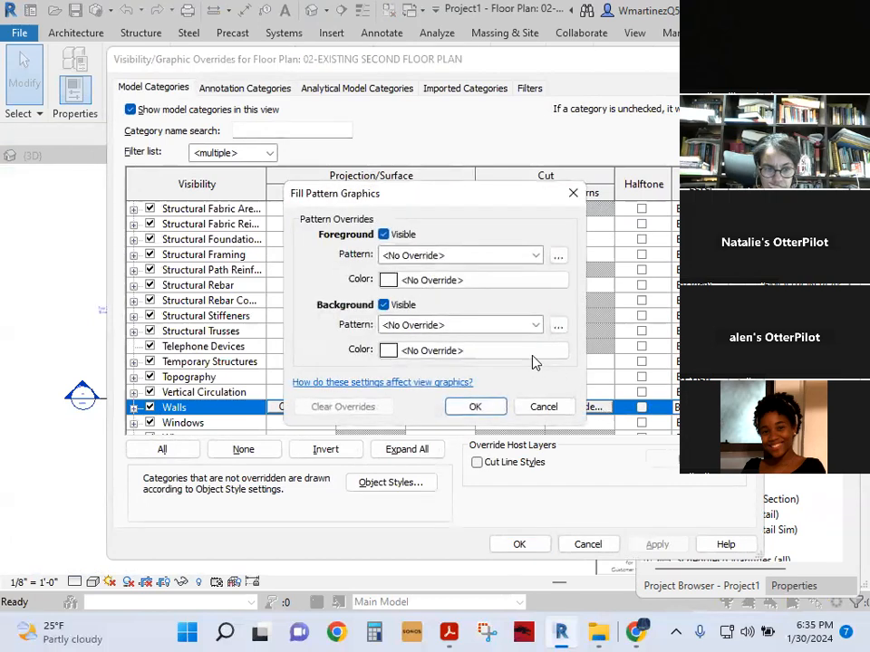
{"action": "left_click", "coordinate": [383, 234]}
{"action": "left_click", "coordinate": [384, 305]}
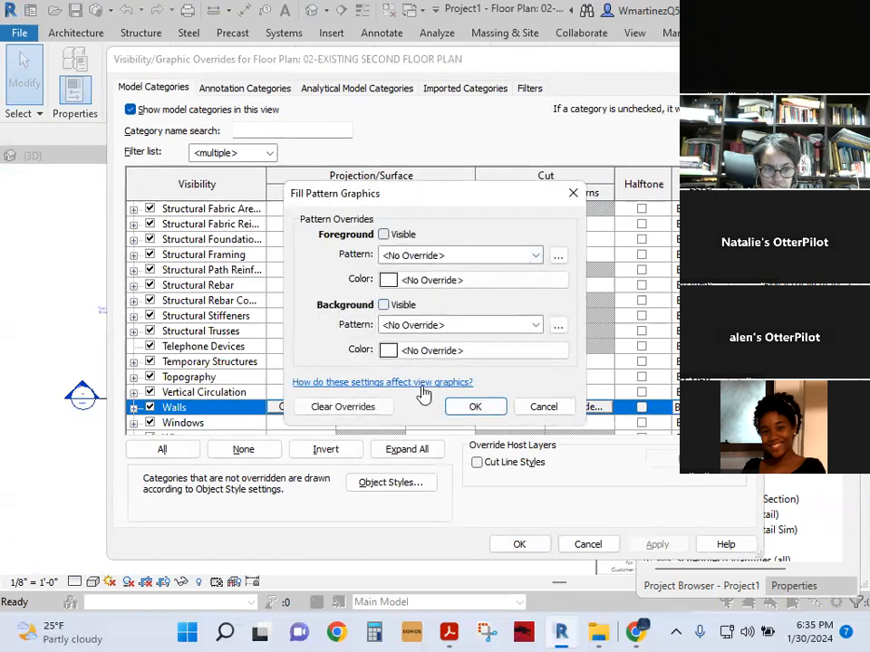
{"action": "left_click", "coordinate": [473, 407]}
Step: Set the surface transparency override for Walls to 40 and apply it to the second floor plan view
{"action": "left_click", "coordinate": [432, 406]}
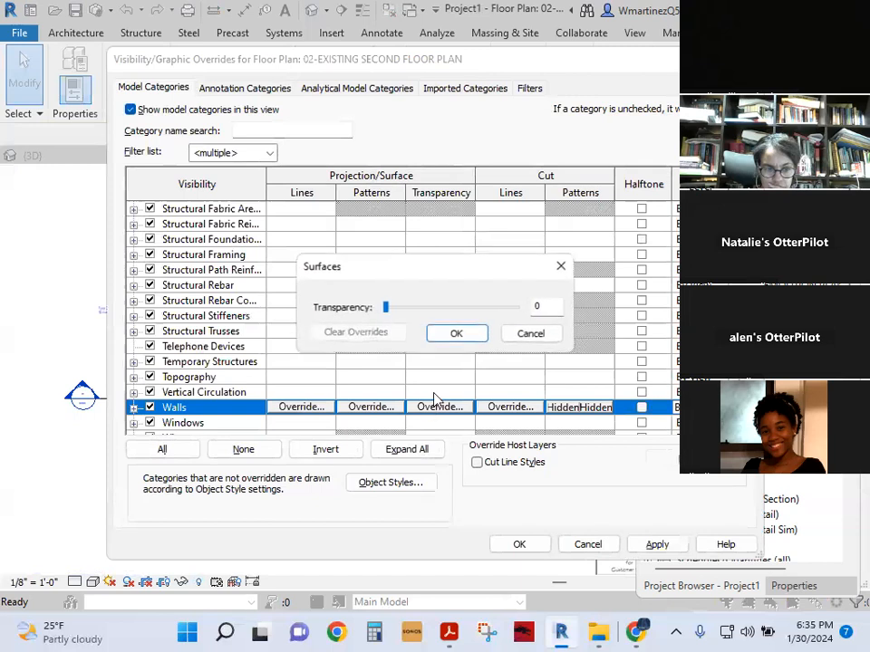
{"action": "left_click", "coordinate": [448, 313]}
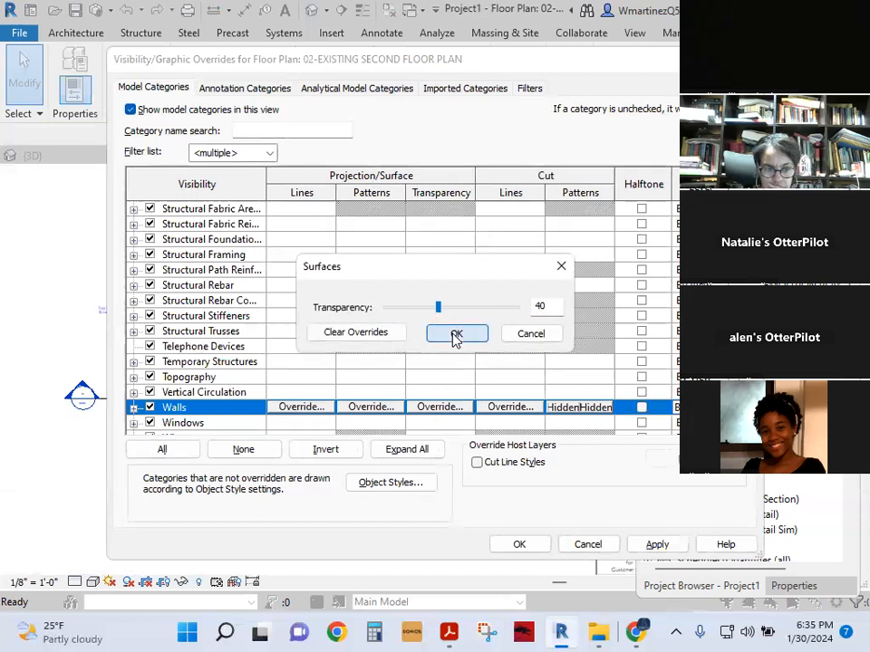
{"action": "left_click", "coordinate": [455, 333]}
{"action": "left_click", "coordinate": [657, 545]}
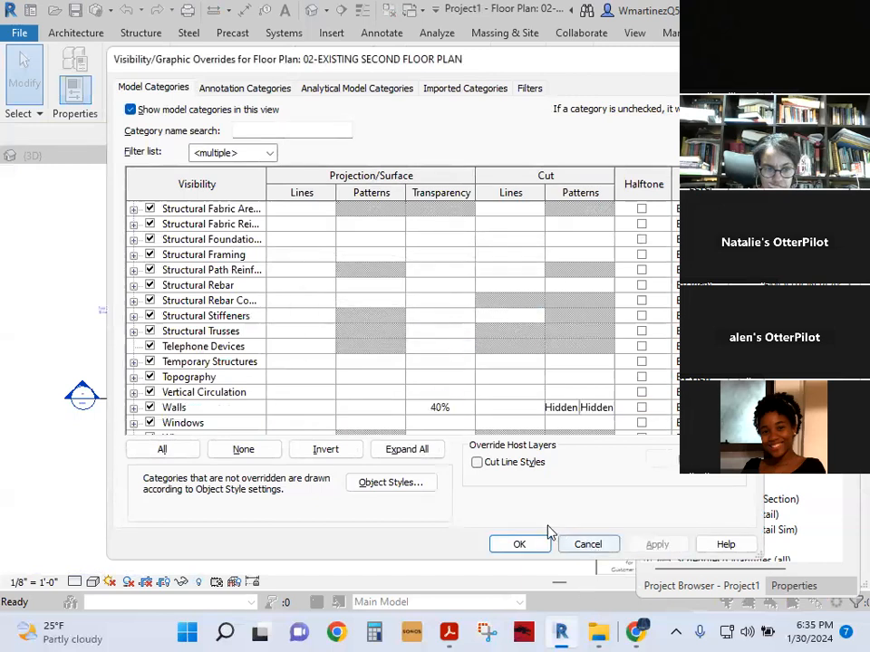
Step: Hide the foreground and background cut patterns of the Floors category in the second floor plan view's overrides
{"action": "left_click", "coordinate": [485, 393]}
{"action": "key", "text": "f"}
{"action": "key", "text": "f"}
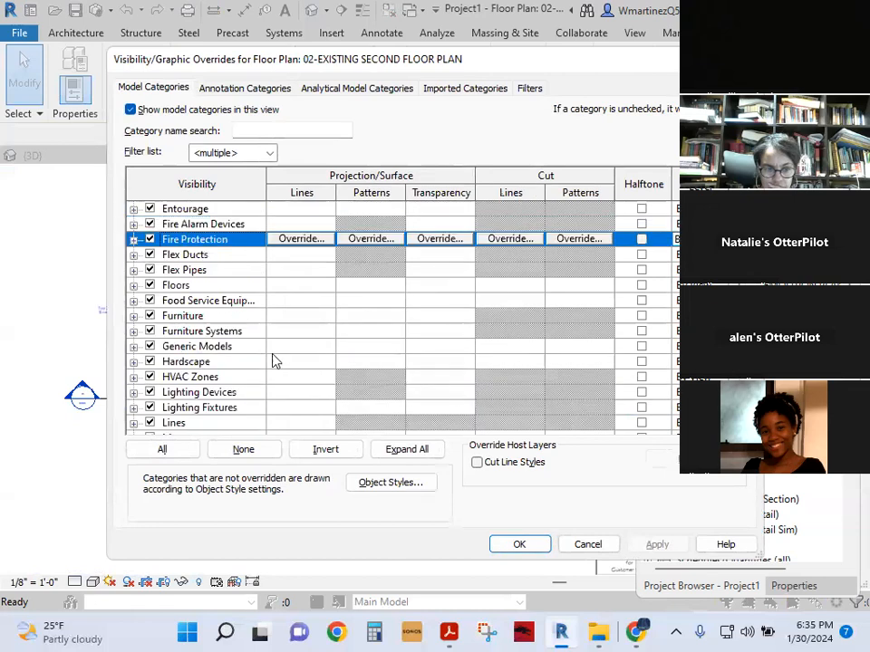
{"action": "left_click", "coordinate": [194, 286]}
{"action": "left_click", "coordinate": [560, 286]}
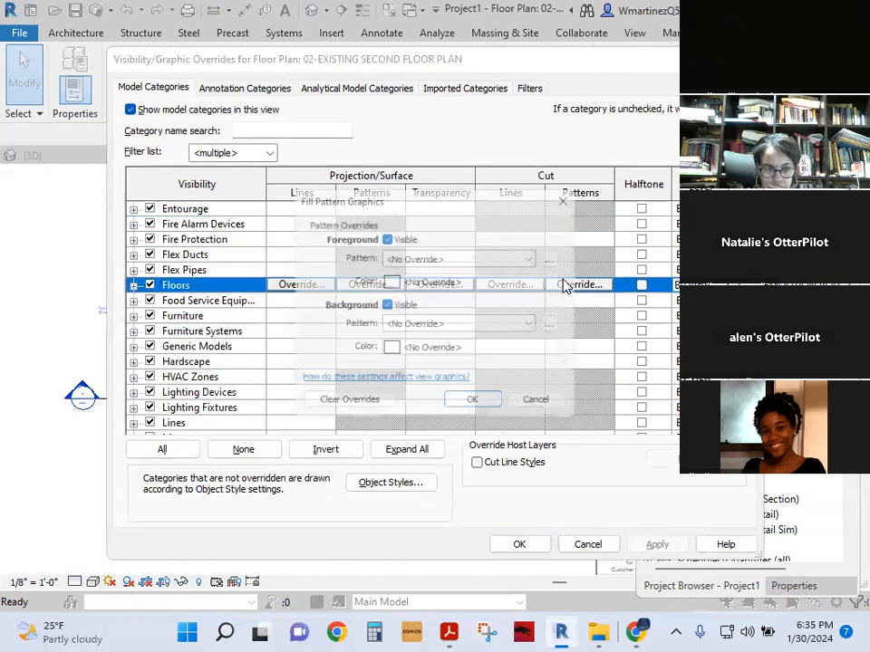
{"action": "left_click", "coordinate": [384, 234]}
{"action": "left_click", "coordinate": [384, 305]}
{"action": "left_click", "coordinate": [474, 407]}
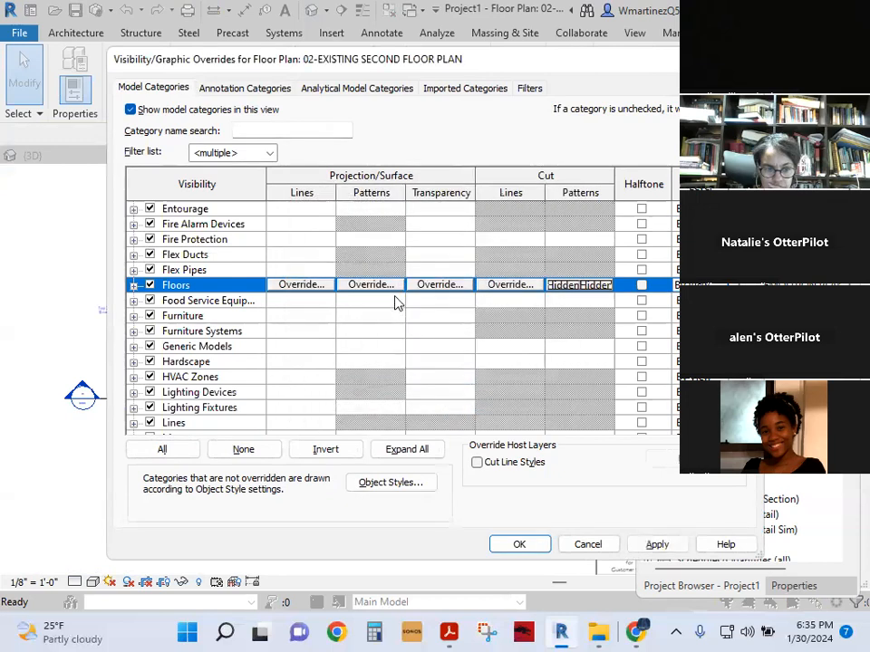
Step: Set the surface transparency override for Floors to 60, apply it and accept the view's visibility/graphic overrides
{"action": "left_click", "coordinate": [442, 285]}
{"action": "left_click_drag", "start_coordinate": [391, 307], "coordinate": [463, 308]}
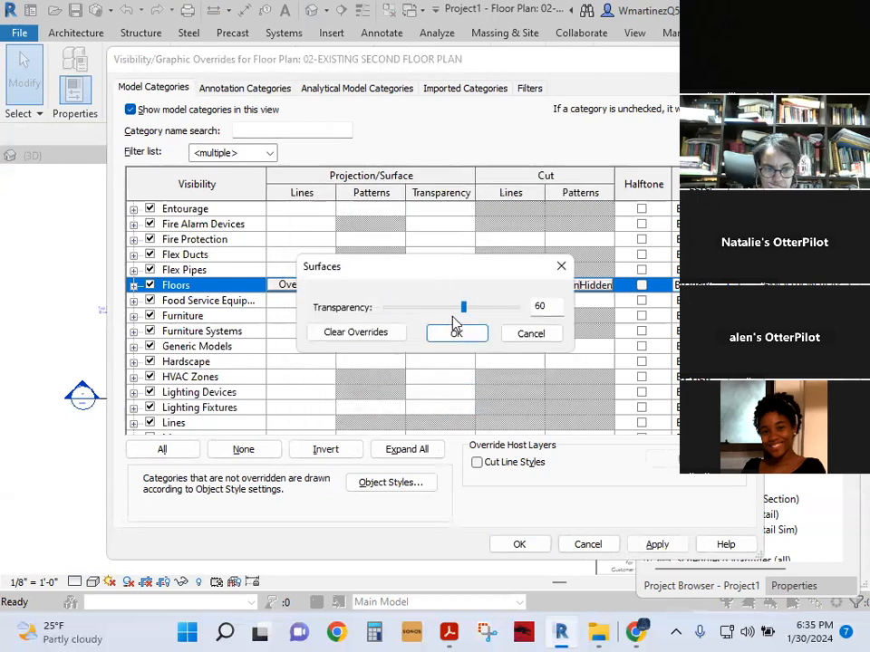
{"action": "left_click", "coordinate": [456, 331]}
{"action": "left_click", "coordinate": [657, 544]}
{"action": "left_click", "coordinate": [519, 544]}
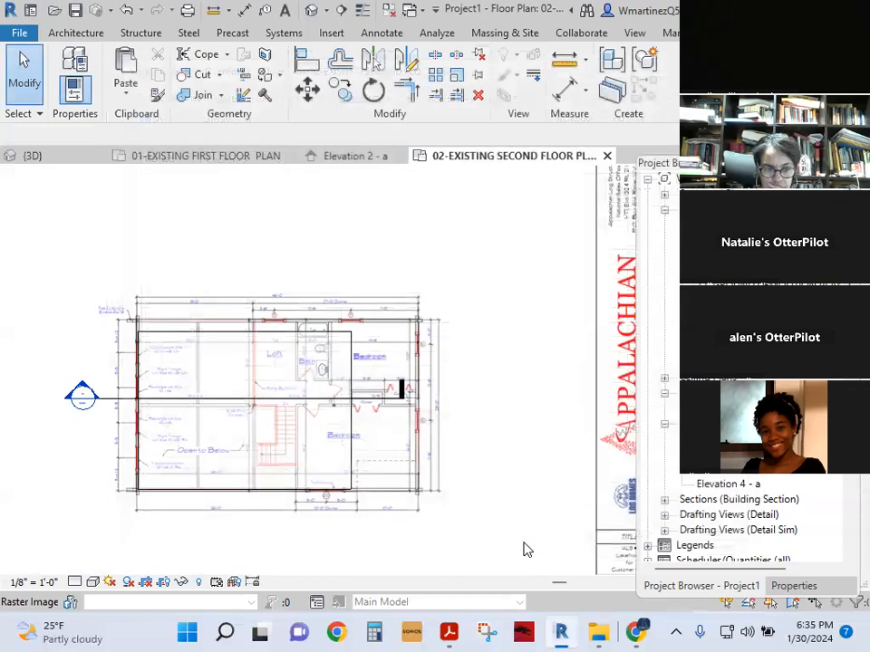
Step: Pin the PDF images in the Elevation 2 - a, second floor plan and first floor plan views, ending in the second floor plan
{"action": "scroll", "coordinate": [205, 434], "scroll_direction": "up", "scroll_amount": 3}
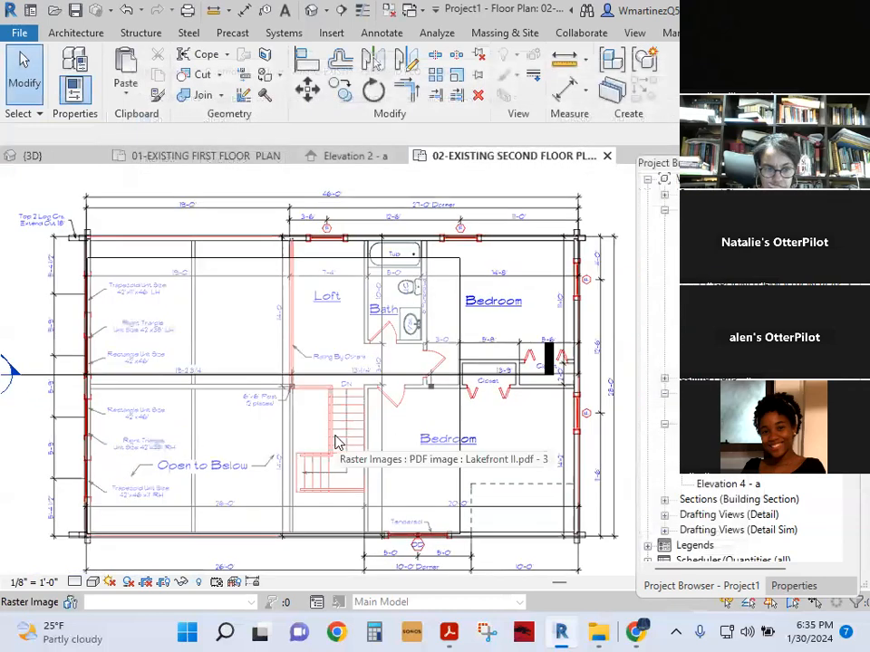
{"action": "left_click", "coordinate": [362, 156]}
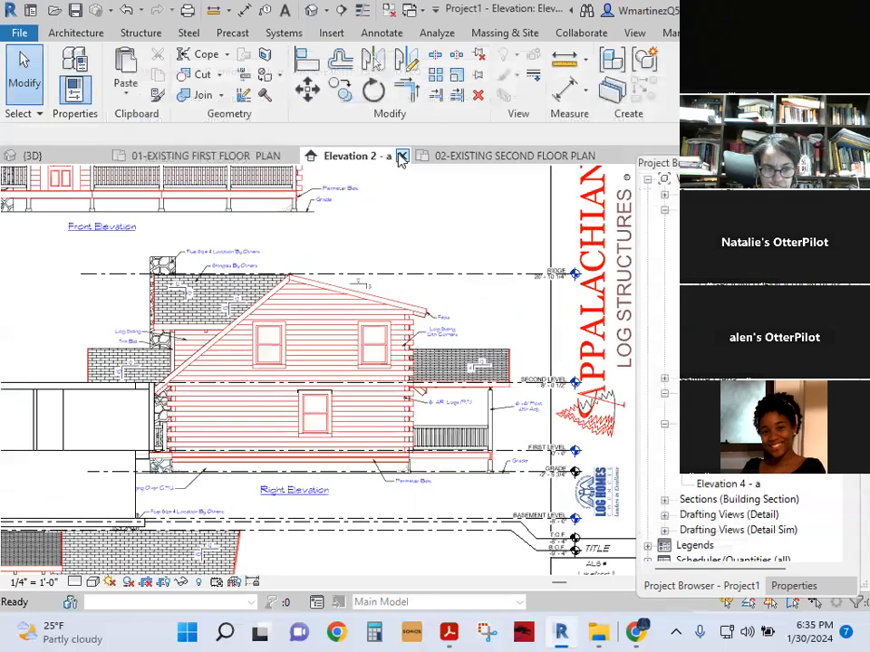
{"action": "left_click", "coordinate": [418, 520]}
{"action": "left_click", "coordinate": [412, 489]}
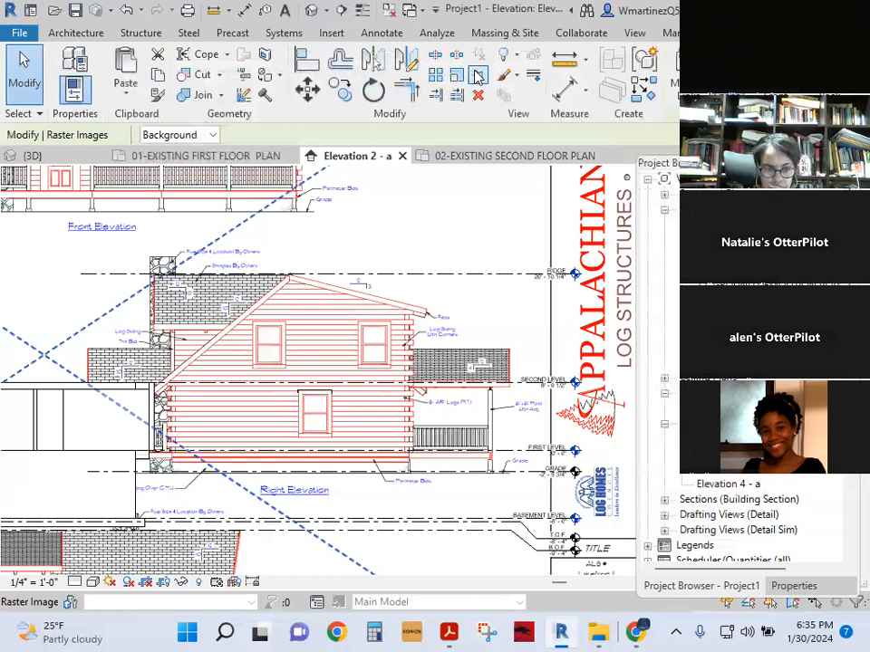
{"action": "left_click", "coordinate": [491, 156]}
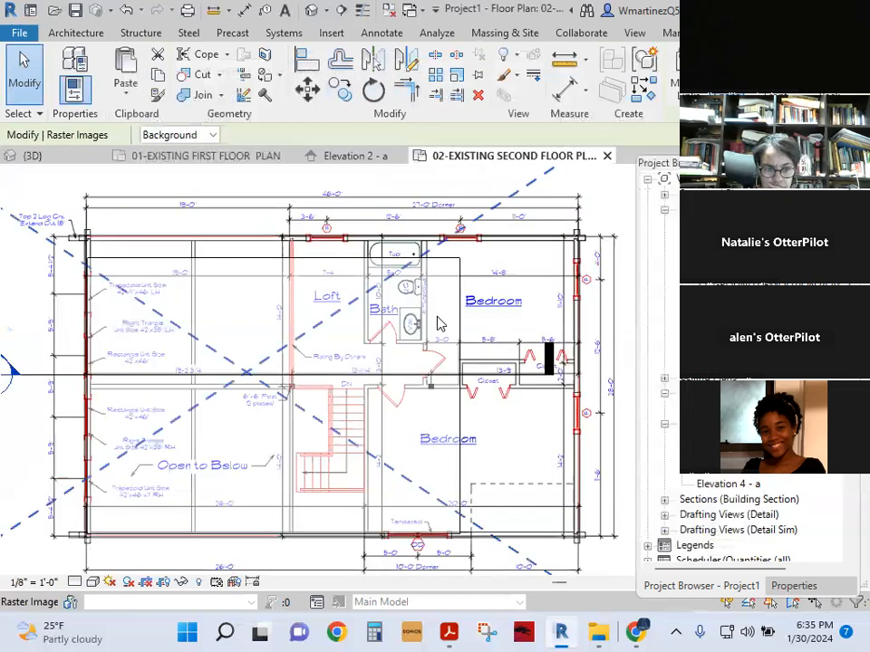
{"action": "left_click", "coordinate": [477, 76]}
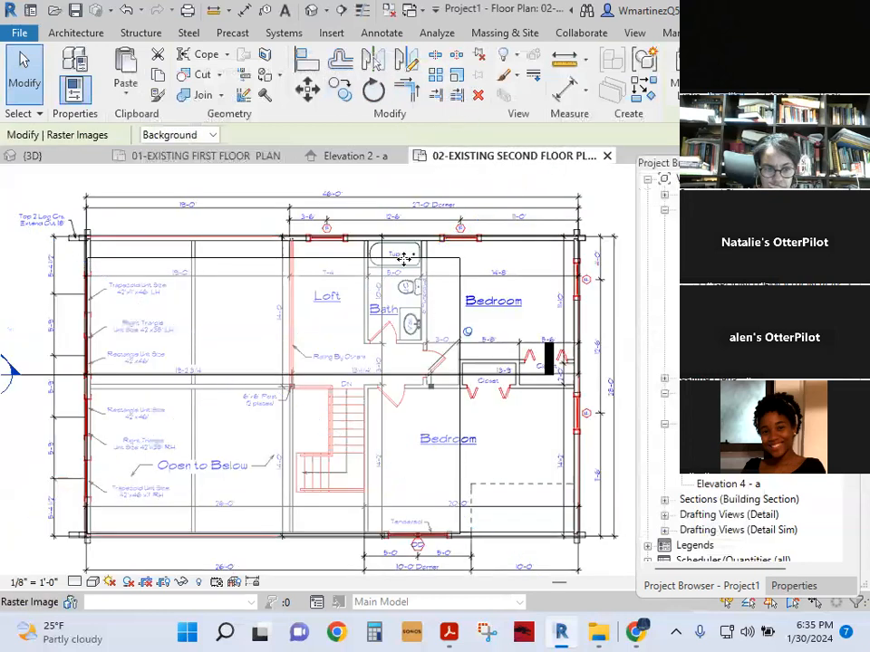
{"action": "left_click", "coordinate": [246, 157]}
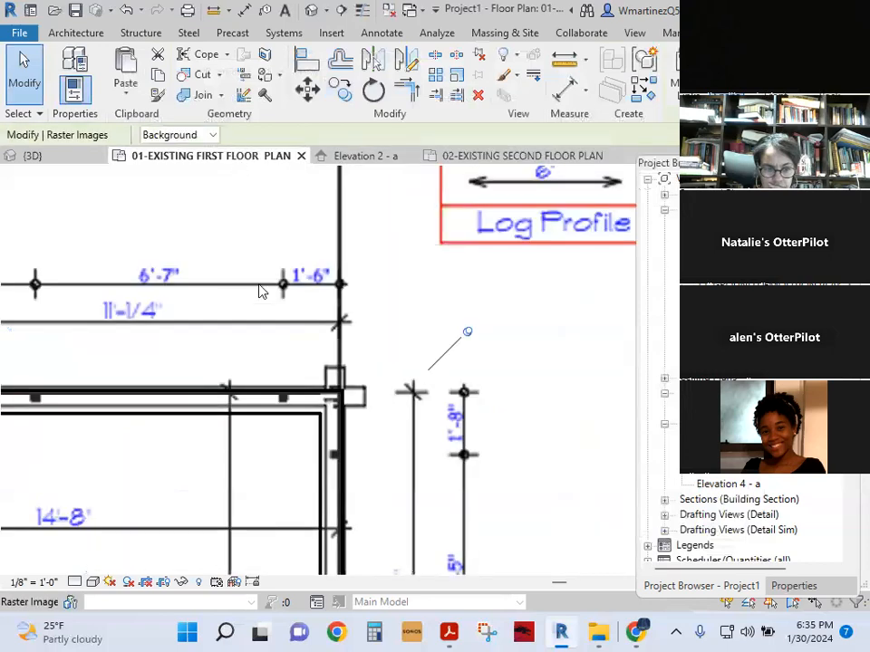
{"action": "scroll", "coordinate": [543, 343], "scroll_direction": "down", "scroll_amount": 6}
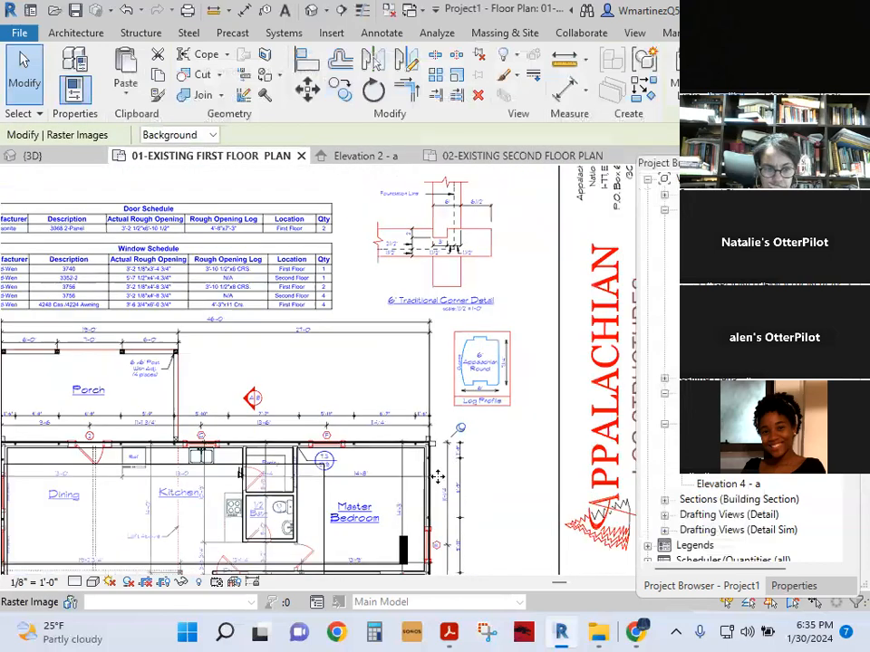
{"action": "middle_click_drag", "start_coordinate": [513, 402], "coordinate": [520, 375]}
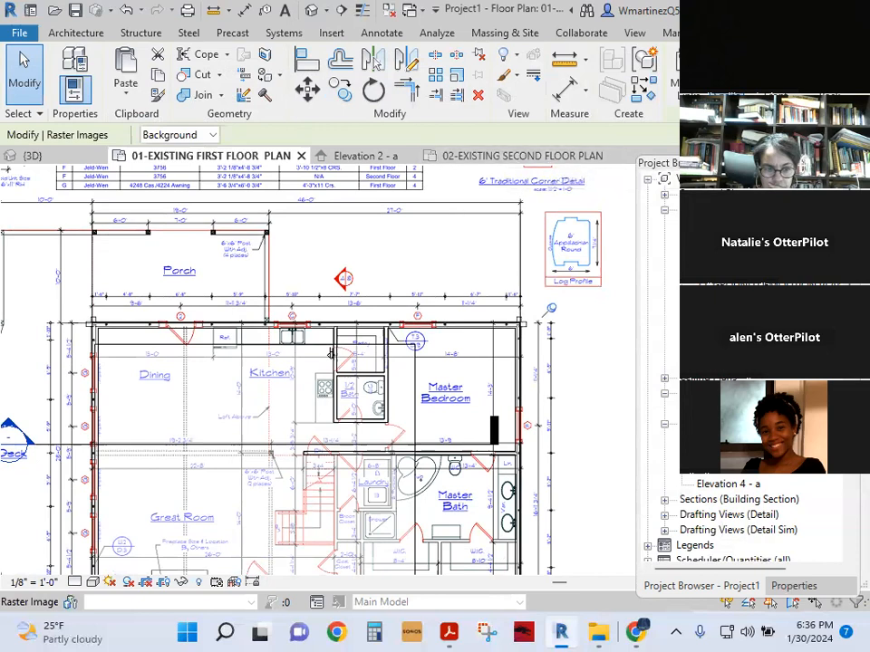
{"action": "left_click", "coordinate": [507, 155]}
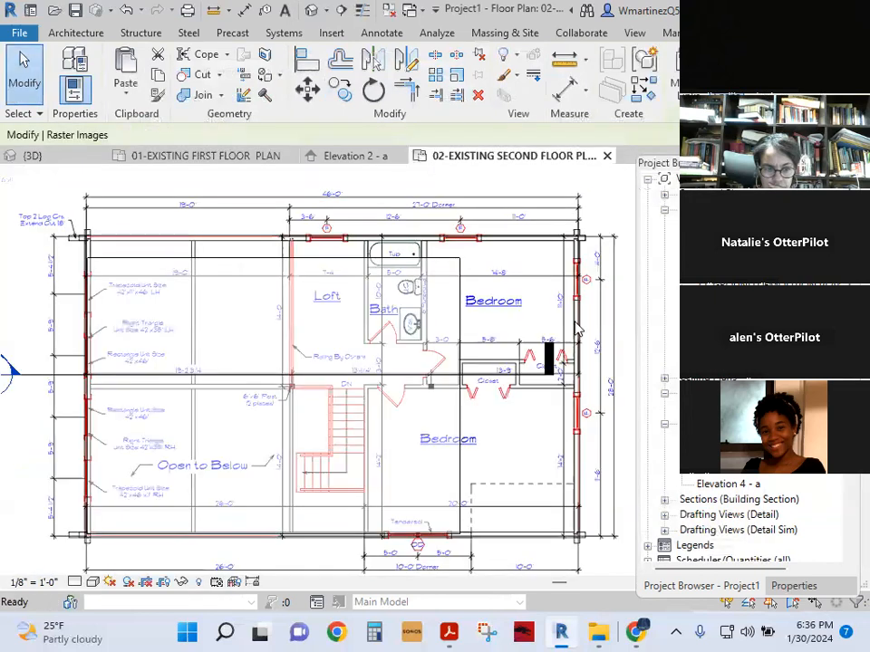
Step: Examine the PDF import command and the Enable Snaps option of the plan image in the second floor plan view
{"action": "scroll", "coordinate": [236, 413], "scroll_direction": "down", "scroll_amount": 5}
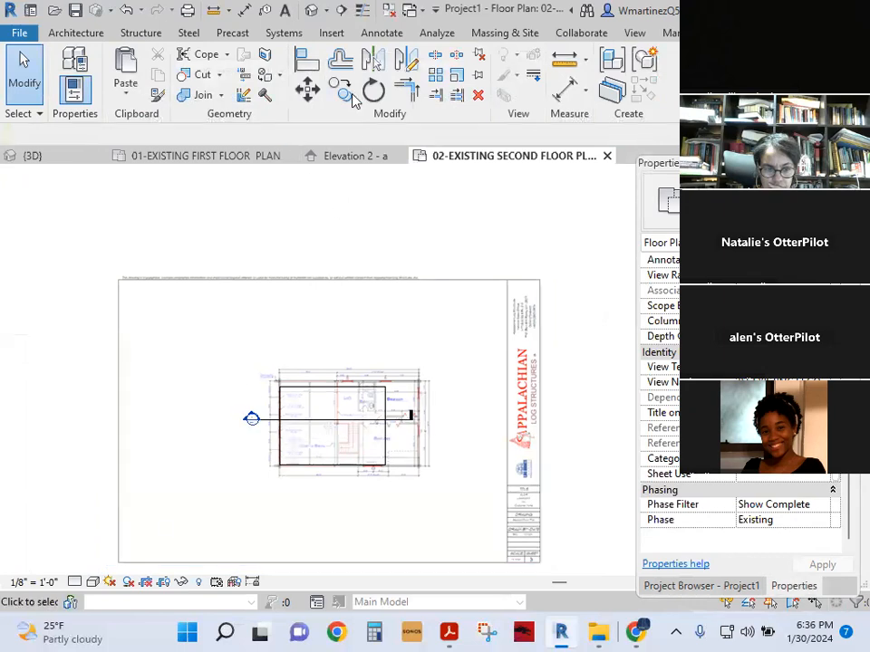
{"action": "left_click", "coordinate": [331, 33]}
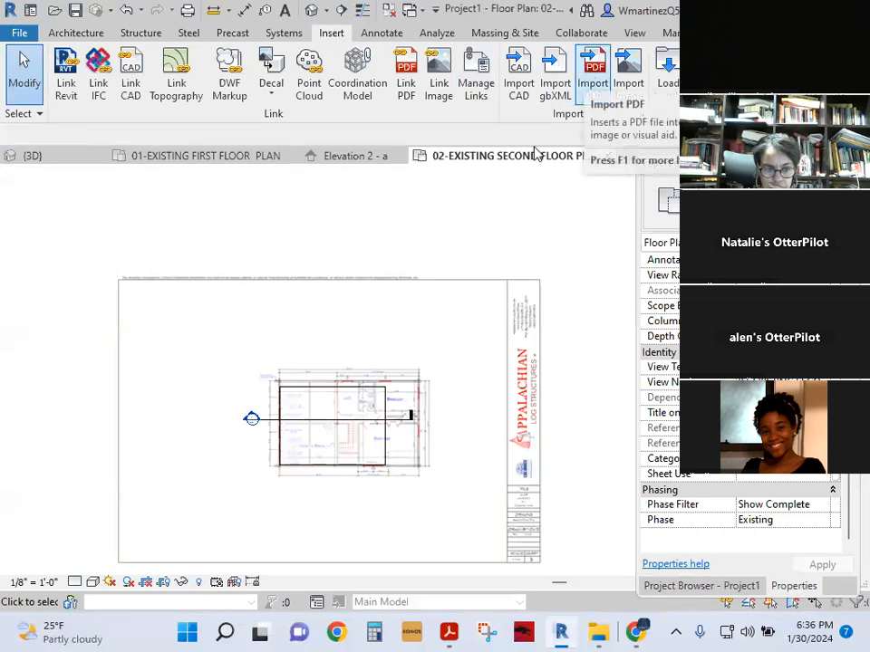
{"action": "left_click", "coordinate": [468, 351]}
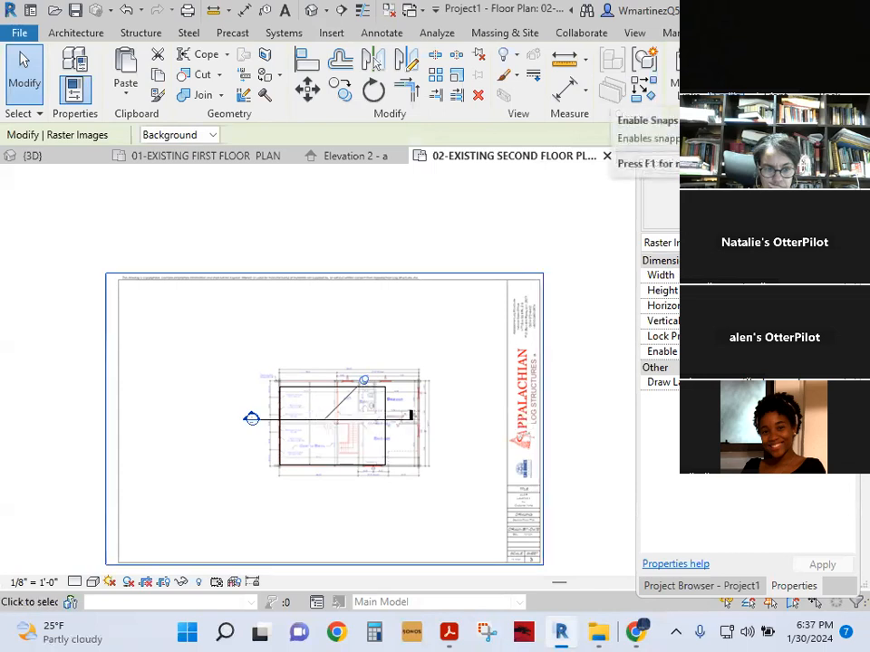
{"action": "left_click", "coordinate": [584, 414]}
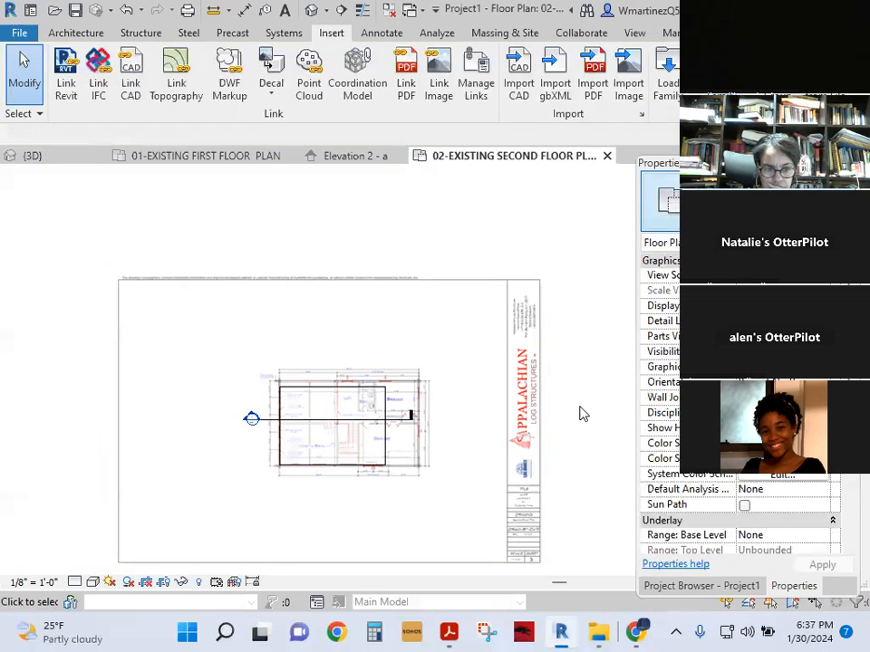
{"action": "scroll", "coordinate": [334, 443], "scroll_direction": "up", "scroll_amount": 5}
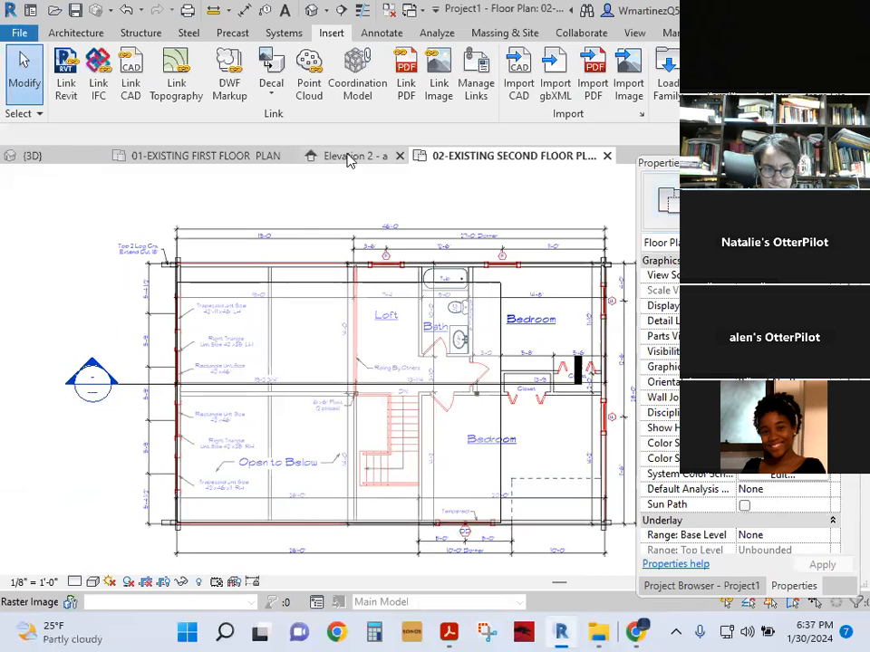
Step: Delete the leftover detail lines along the top and left edges of the first-floor window on the Right Elevation in Elevation 2 - a
{"action": "left_click", "coordinate": [316, 161]}
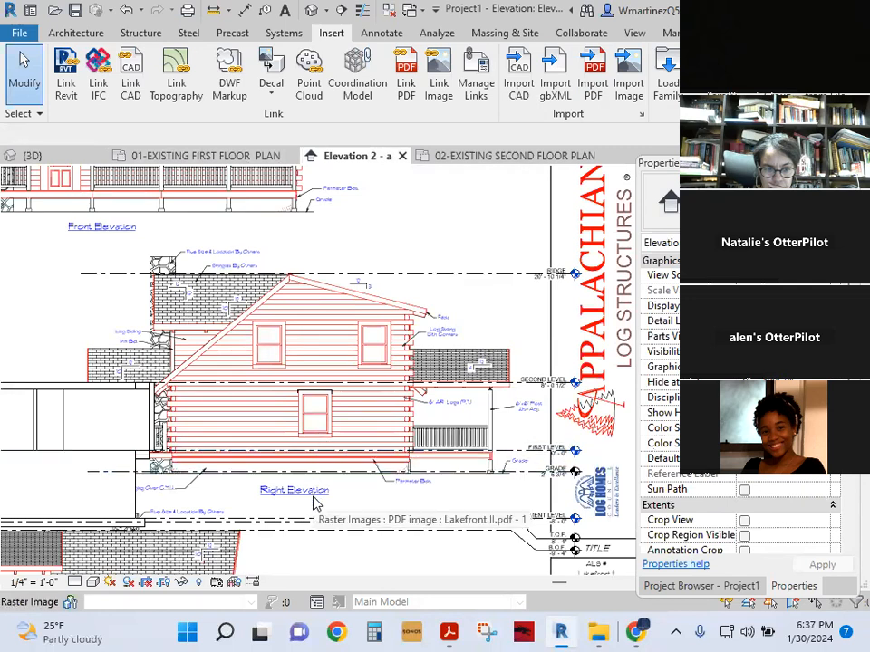
{"action": "scroll", "coordinate": [444, 407], "scroll_direction": "up", "scroll_amount": 2}
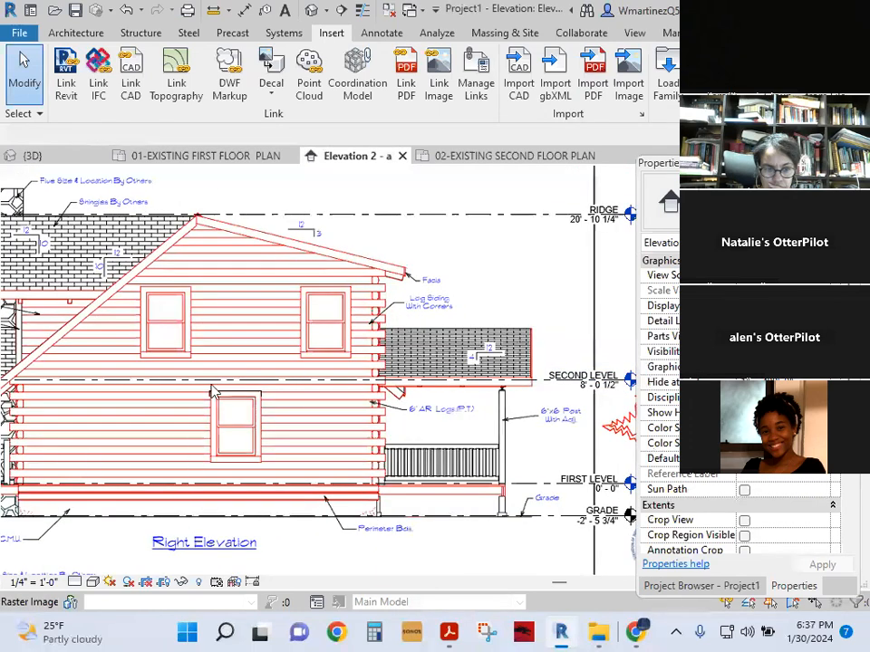
{"action": "scroll", "coordinate": [213, 392], "scroll_direction": "up", "scroll_amount": 5}
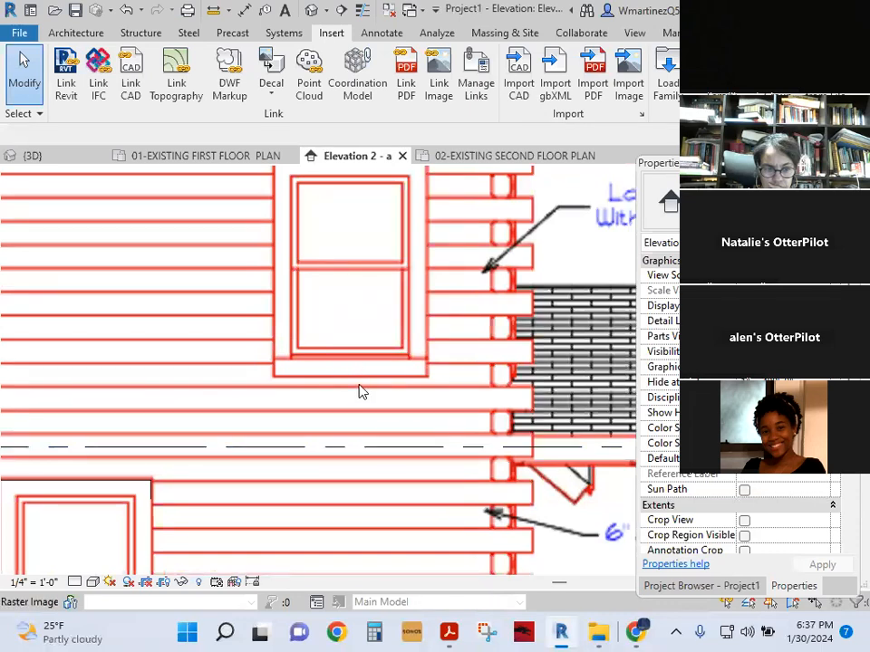
{"action": "scroll", "coordinate": [352, 456], "scroll_direction": "down", "scroll_amount": 2}
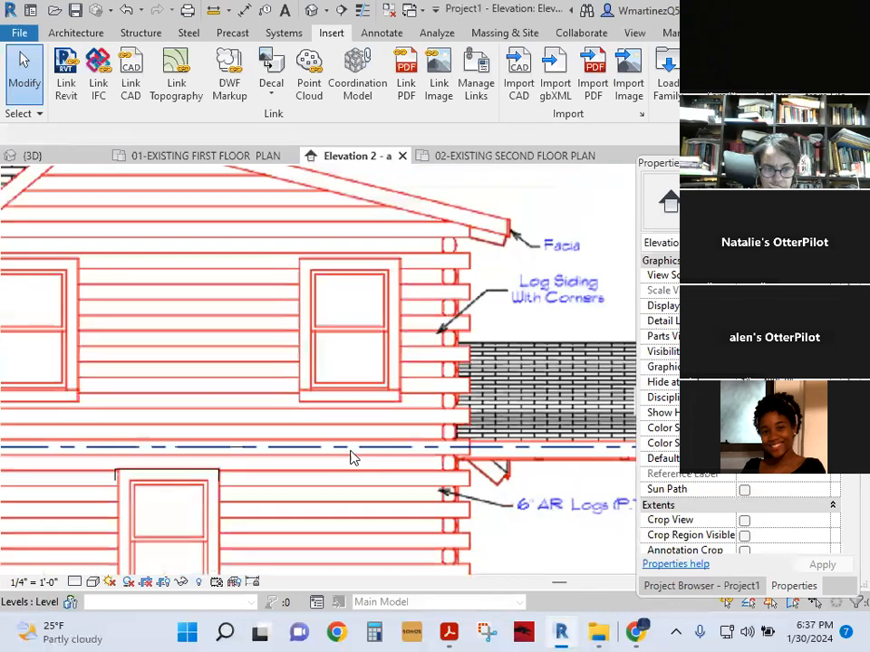
{"action": "scroll", "coordinate": [353, 458], "scroll_direction": "down", "scroll_amount": 3}
{"action": "scroll", "coordinate": [245, 464], "scroll_direction": "up", "scroll_amount": 3}
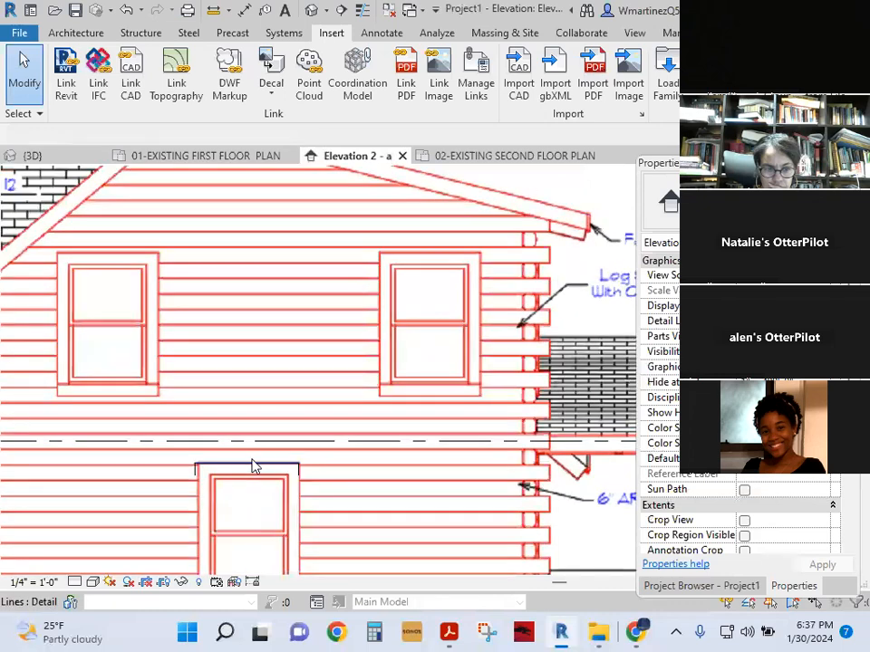
{"action": "scroll", "coordinate": [235, 468], "scroll_direction": "up", "scroll_amount": 2}
{"action": "left_click", "coordinate": [234, 468]}
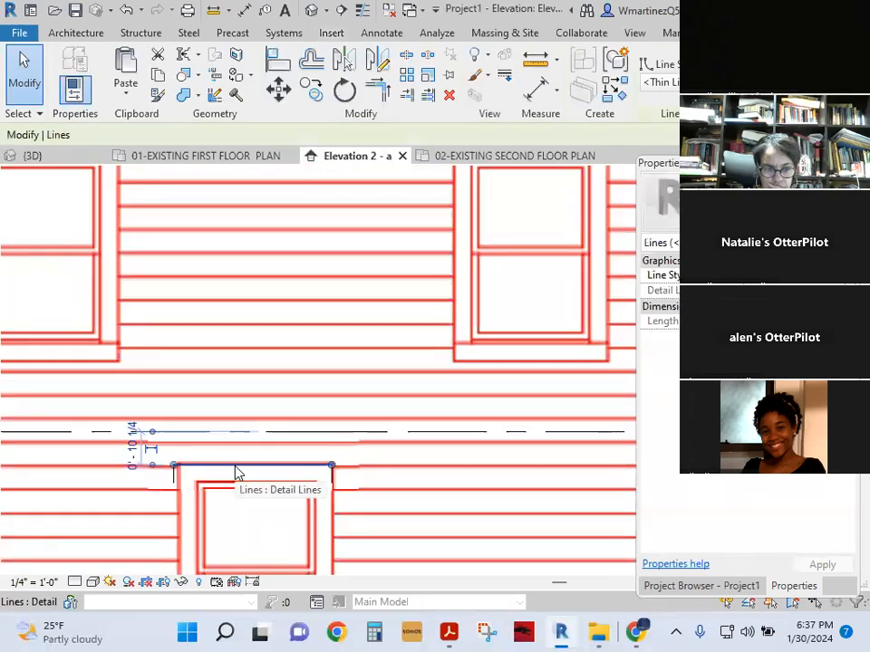
{"action": "key", "text": "Delete"}
{"action": "left_click", "coordinate": [334, 474]}
{"action": "key", "text": "Delete"}
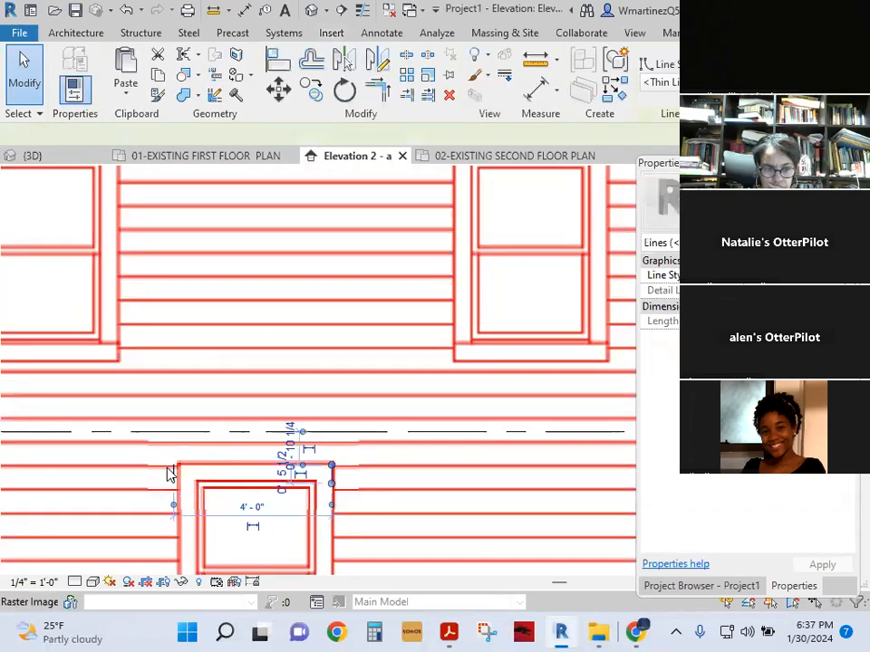
{"action": "left_click", "coordinate": [171, 472]}
{"action": "key", "text": "Escape"}
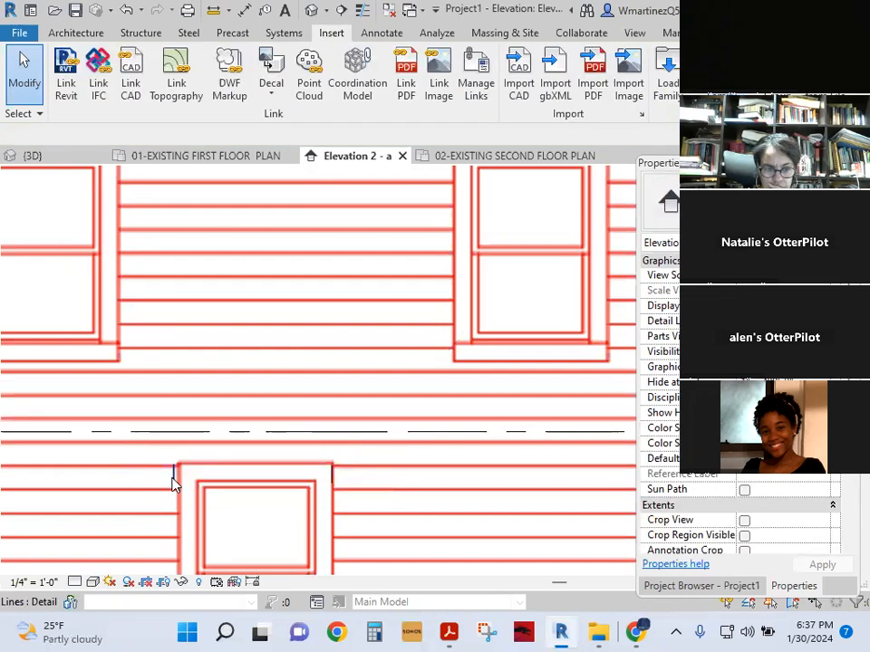
{"action": "left_click", "coordinate": [174, 484]}
{"action": "key", "text": "Delete"}
{"action": "scroll", "coordinate": [299, 507], "scroll_direction": "down", "scroll_amount": 5}
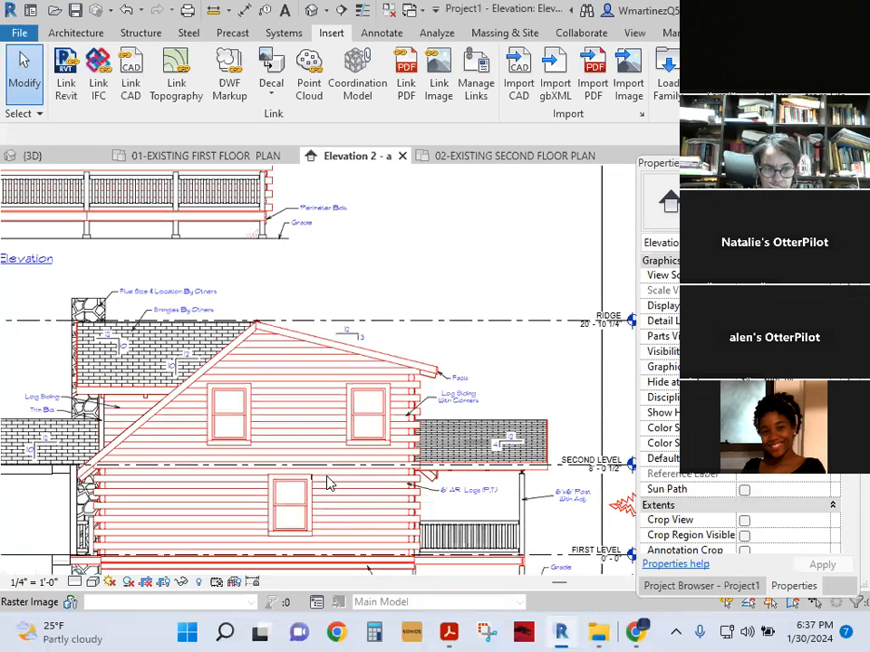
Step: Compare the First Level, Grade and Ridge level lines with the Right Elevation drawing in Elevation 2 - a
{"action": "scroll", "coordinate": [329, 483], "scroll_direction": "down", "scroll_amount": 2}
{"action": "scroll", "coordinate": [534, 539], "scroll_direction": "up", "scroll_amount": 1}
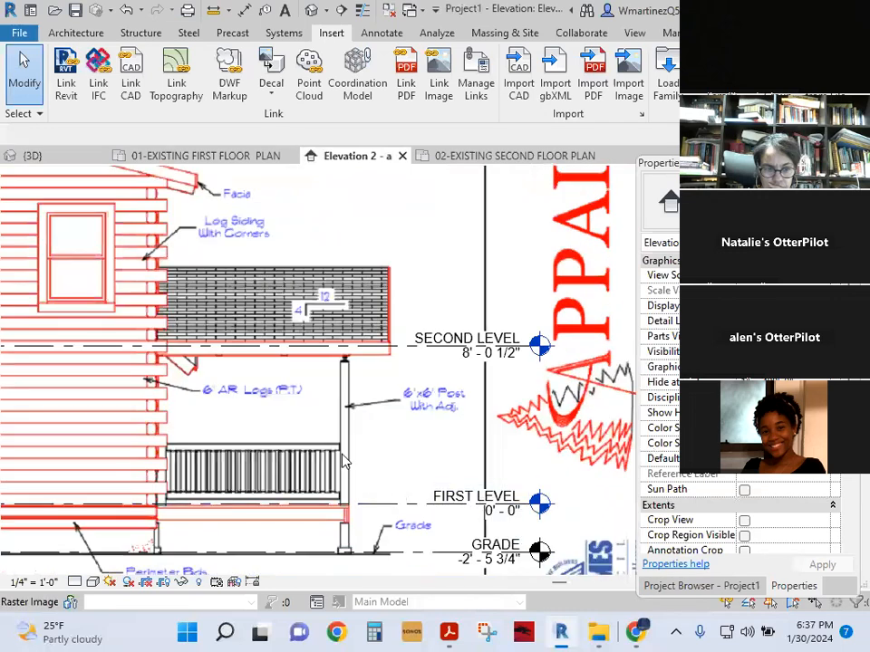
{"action": "scroll", "coordinate": [186, 501], "scroll_direction": "up", "scroll_amount": 3}
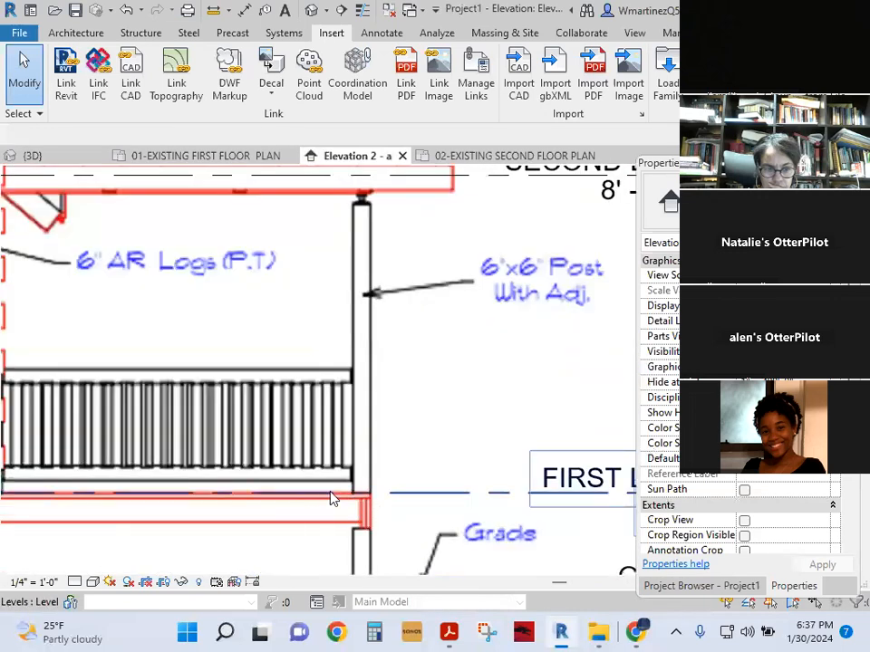
{"action": "scroll", "coordinate": [356, 495], "scroll_direction": "down", "scroll_amount": 3}
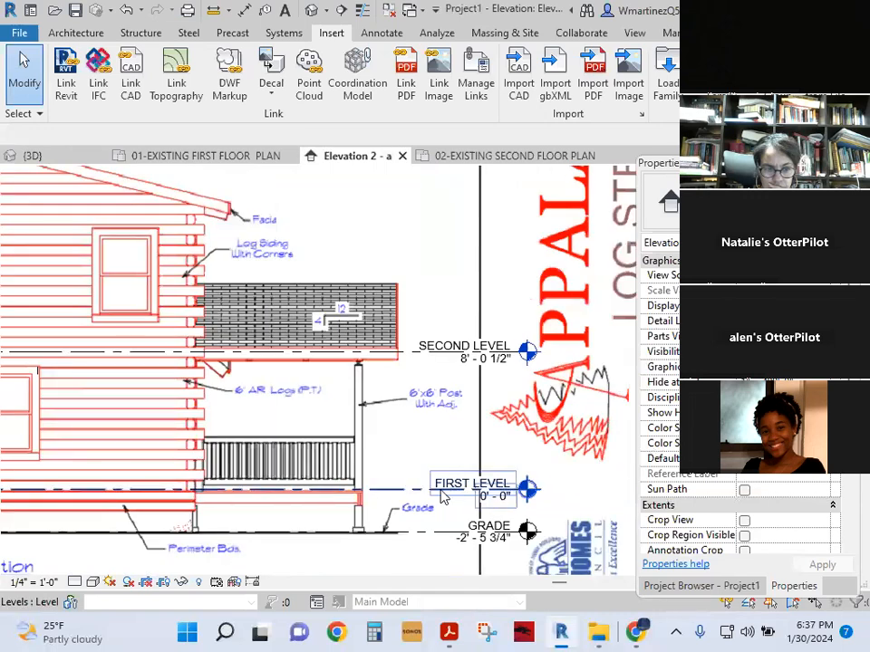
{"action": "scroll", "coordinate": [420, 523], "scroll_direction": "up", "scroll_amount": 5}
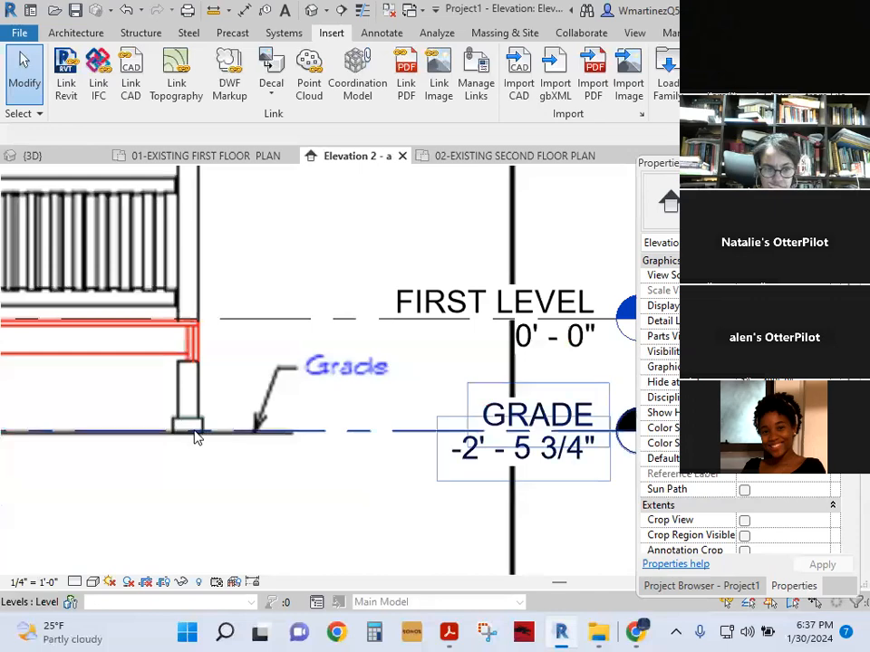
{"action": "scroll", "coordinate": [557, 473], "scroll_direction": "down", "scroll_amount": 5}
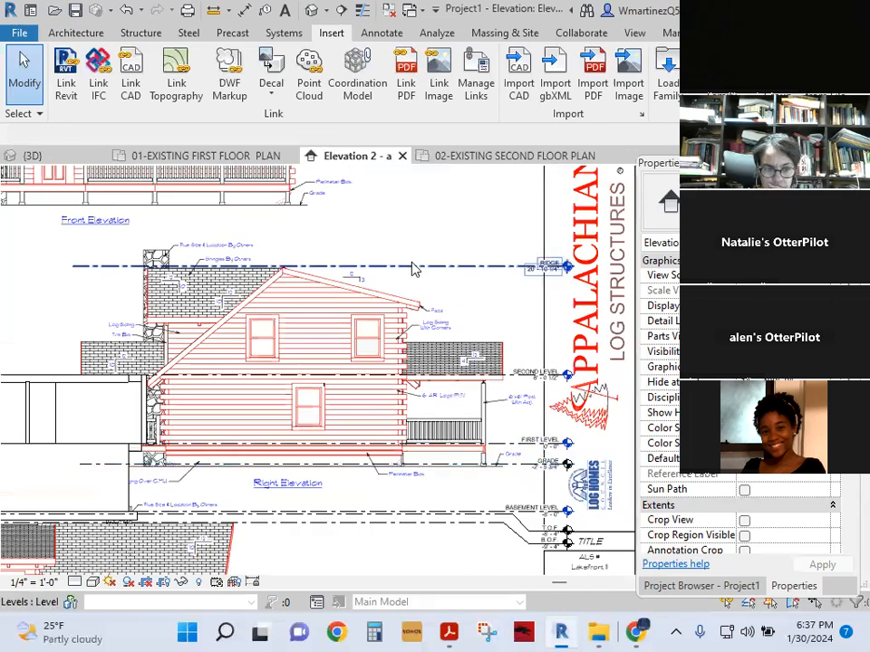
{"action": "scroll", "coordinate": [329, 472], "scroll_direction": "down", "scroll_amount": 2}
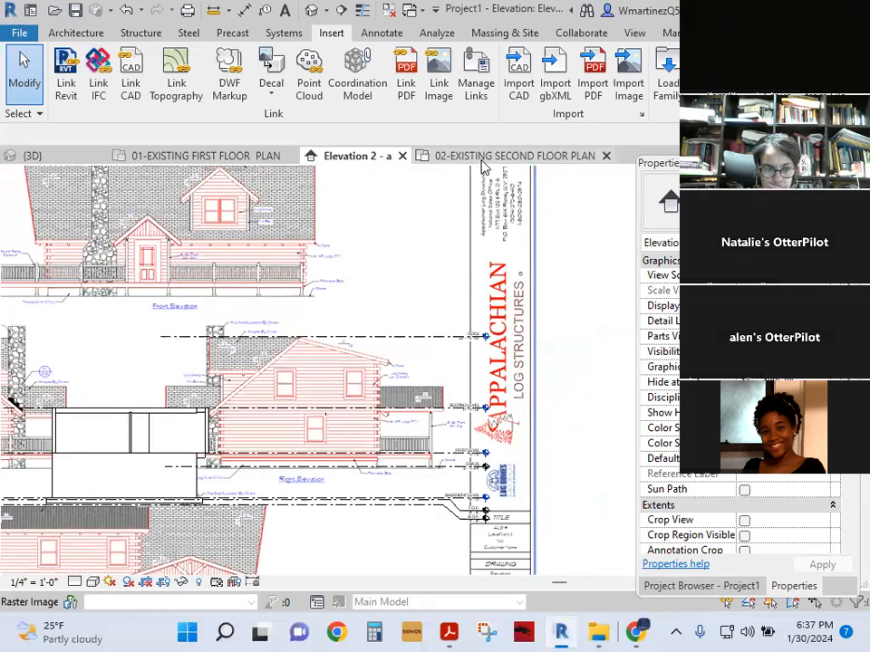
Step: Compare the second floor plan with the first floor plan, checking the Master Bedroom's outer wall corner, ending in the first floor plan
{"action": "left_click", "coordinate": [480, 156]}
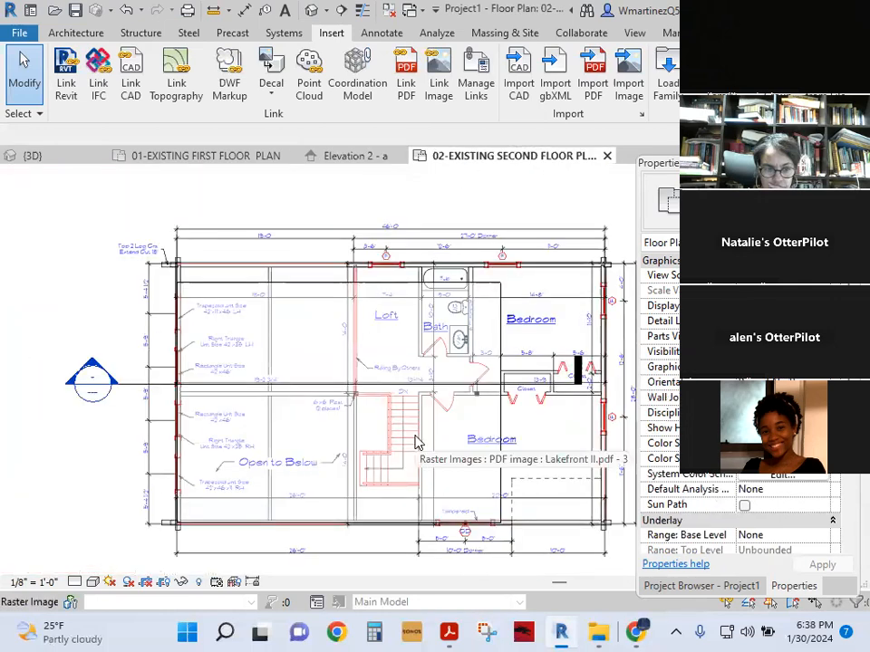
{"action": "left_click", "coordinate": [220, 158]}
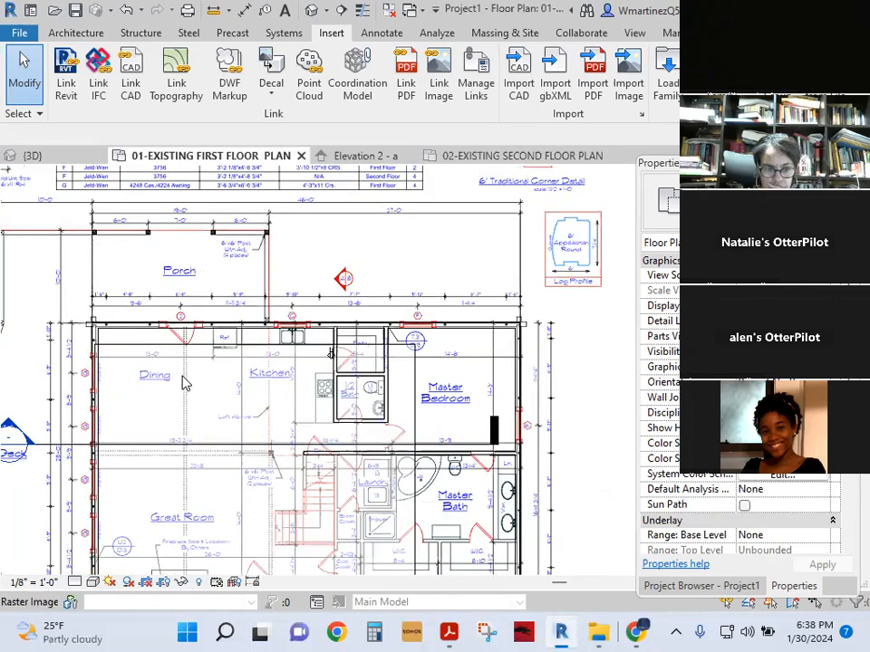
{"action": "scroll", "coordinate": [530, 330], "scroll_direction": "up", "scroll_amount": 6}
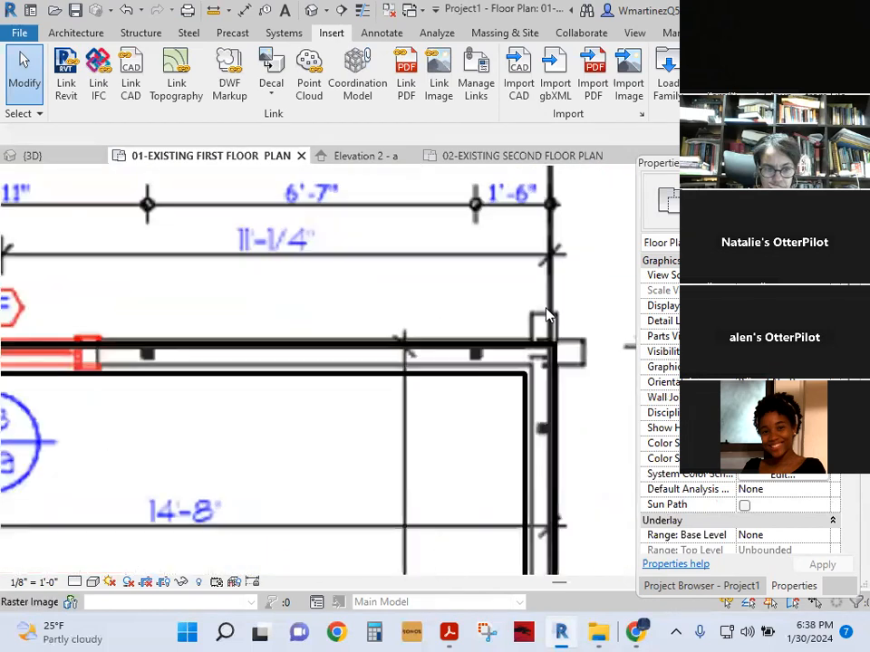
{"action": "scroll", "coordinate": [539, 351], "scroll_direction": "down", "scroll_amount": 3}
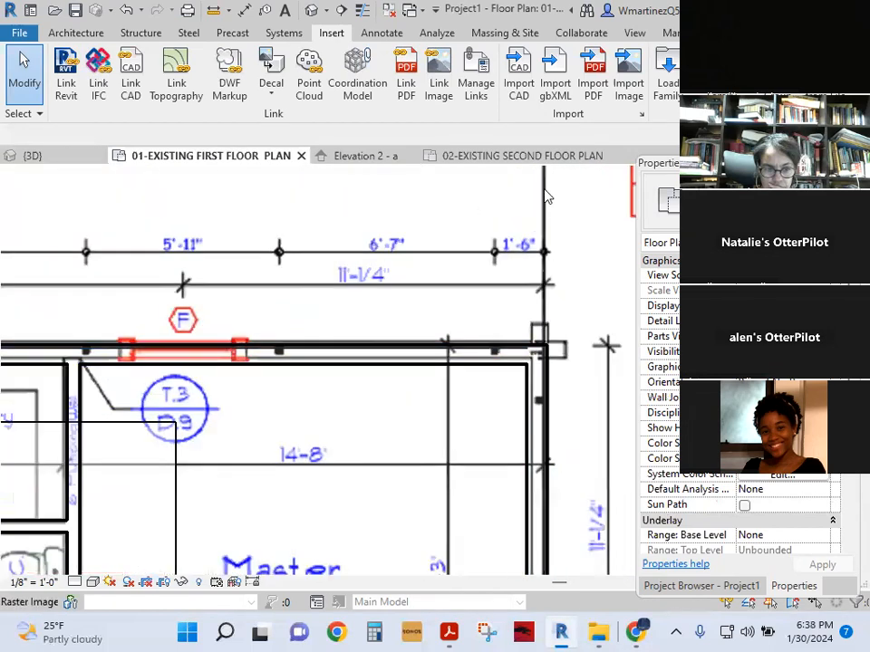
{"action": "left_click", "coordinate": [542, 163]}
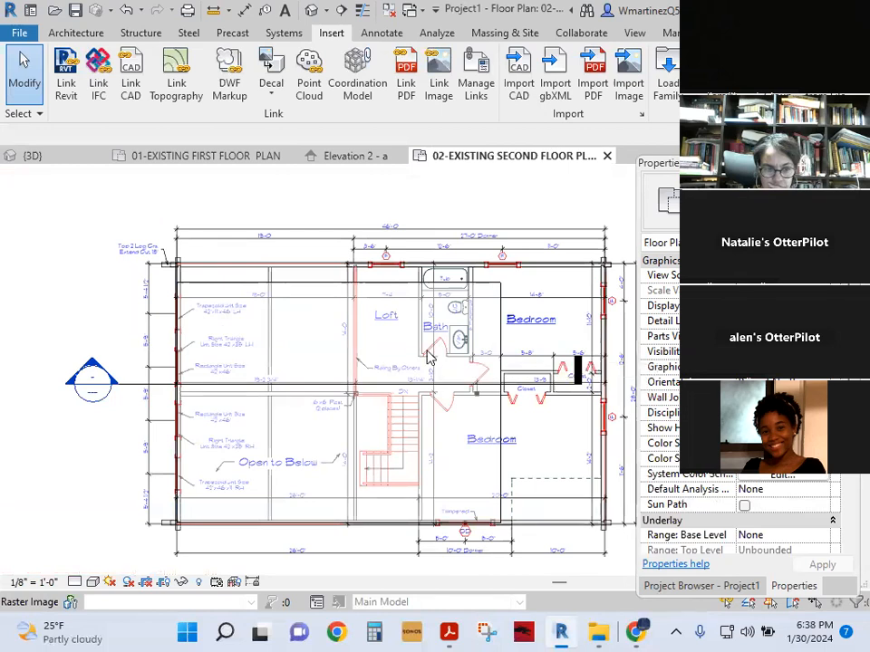
{"action": "left_click", "coordinate": [214, 161]}
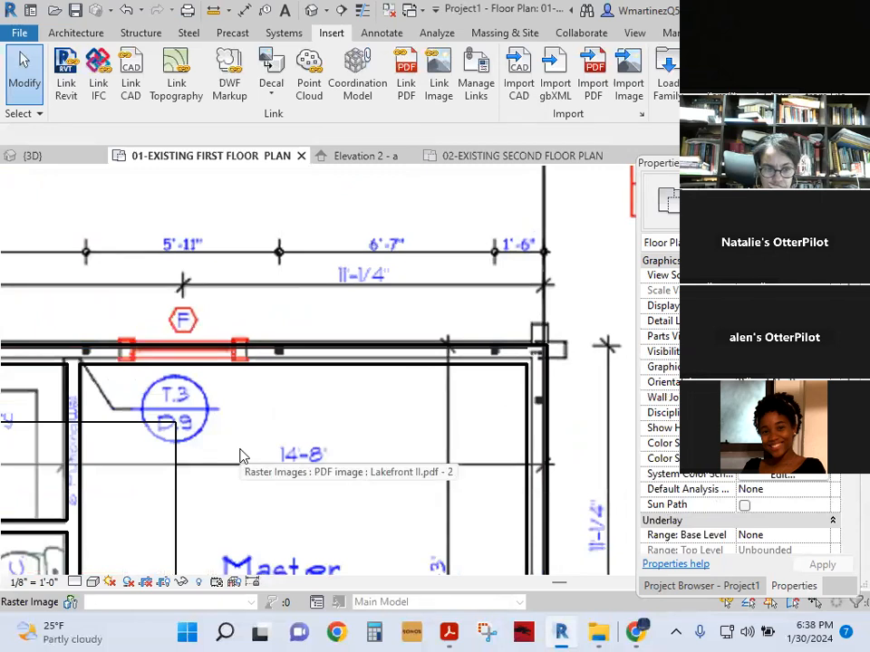
Step: Examine how the first-floor walls and floor outline fit the underlying plan image from the Master Bedroom to the Dining corner
{"action": "middle_click_drag", "start_coordinate": [153, 441], "coordinate": [309, 438]}
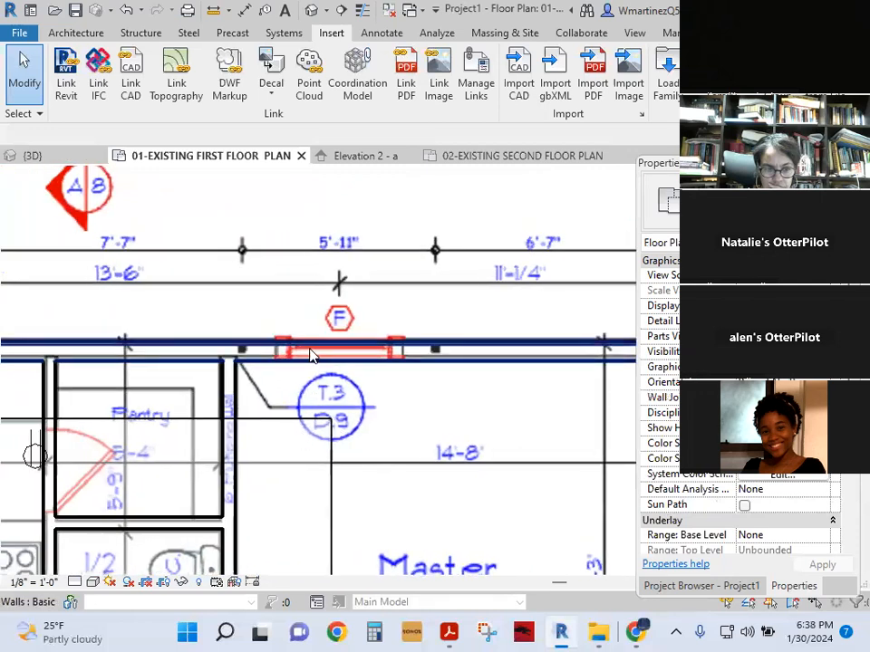
{"action": "scroll", "coordinate": [318, 461], "scroll_direction": "down", "scroll_amount": 3}
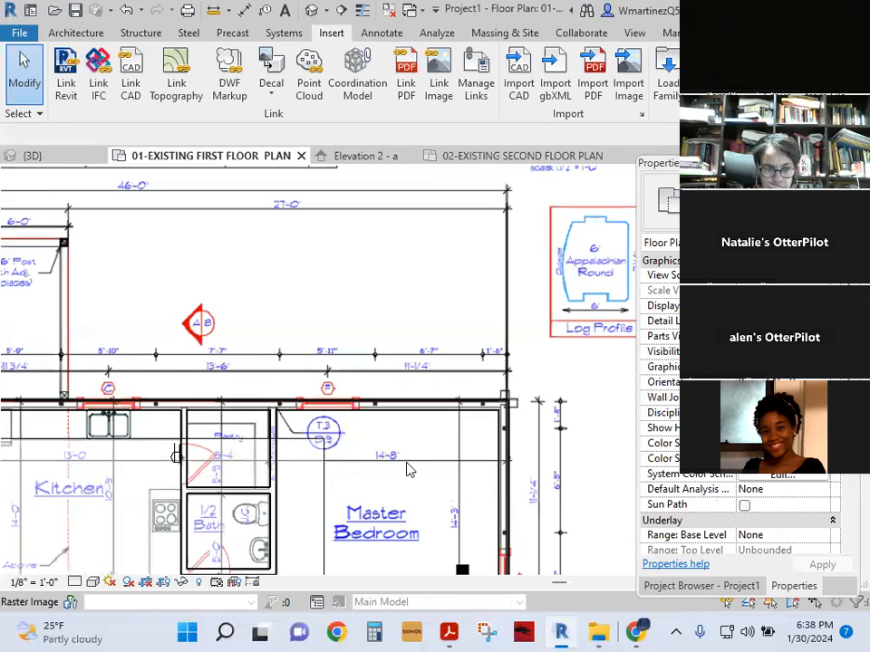
{"action": "middle_click_drag", "start_coordinate": [388, 491], "coordinate": [629, 418]}
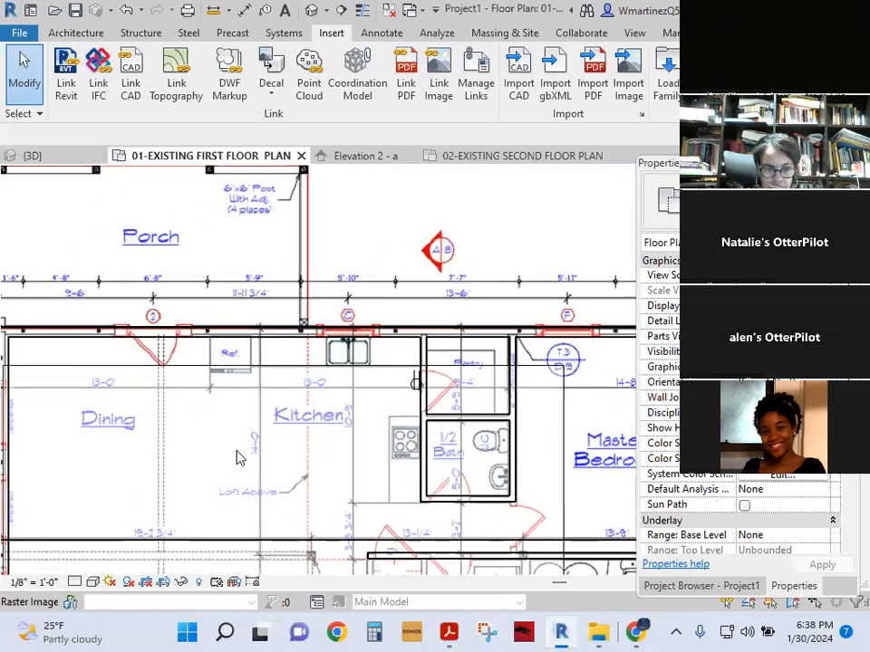
{"action": "middle_click_drag", "start_coordinate": [235, 458], "coordinate": [396, 439]}
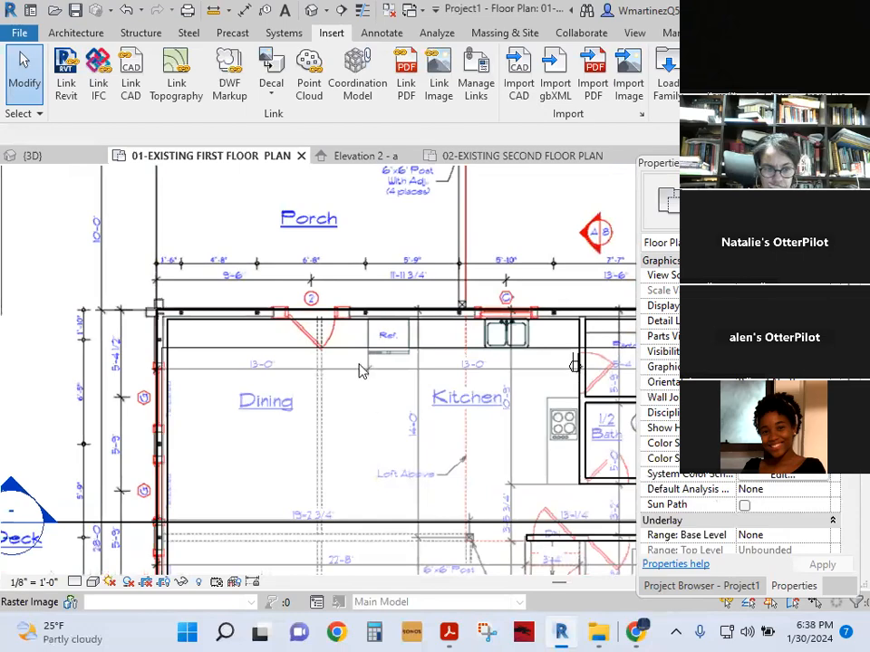
{"action": "middle_click_drag", "start_coordinate": [359, 372], "coordinate": [345, 467]}
{"action": "scroll", "coordinate": [171, 404], "scroll_direction": "up", "scroll_amount": 3}
{"action": "scroll", "coordinate": [175, 425], "scroll_direction": "down", "scroll_amount": 2}
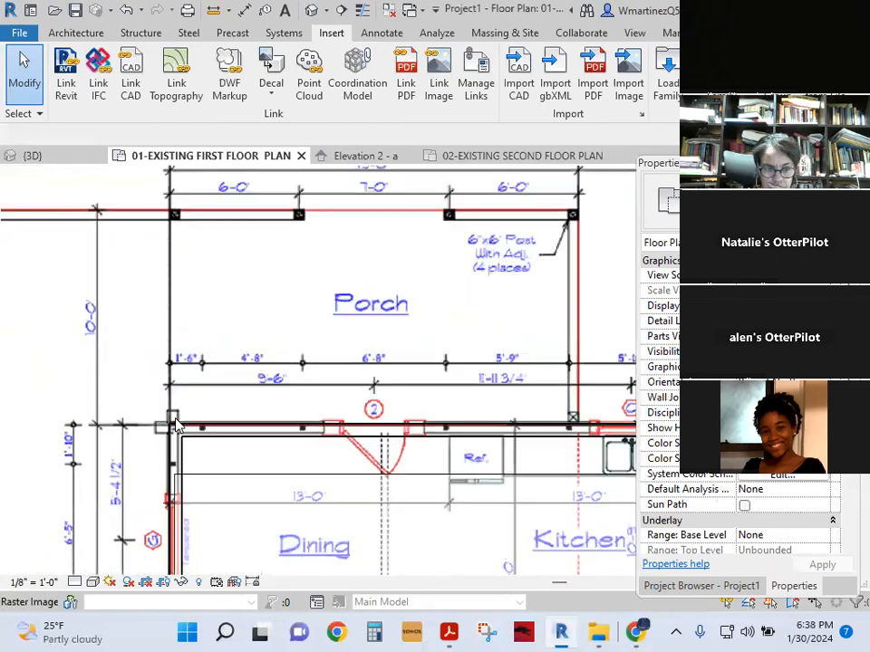
{"action": "scroll", "coordinate": [175, 426], "scroll_direction": "down", "scroll_amount": 2}
{"action": "scroll", "coordinate": [175, 426], "scroll_direction": "down", "scroll_amount": 2}
{"action": "middle_click_drag", "start_coordinate": [244, 483], "coordinate": [283, 331]}
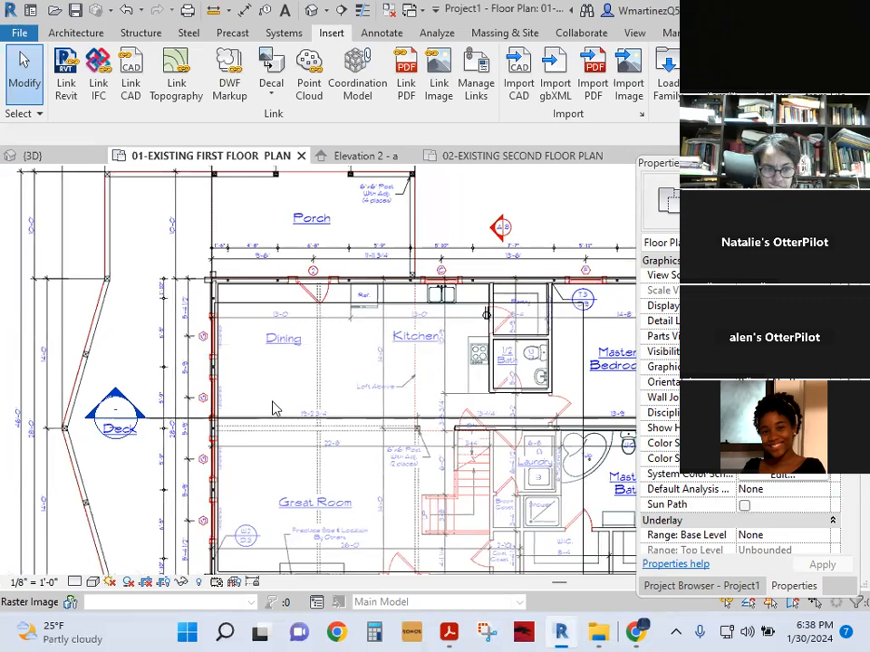
{"action": "scroll", "coordinate": [274, 411], "scroll_direction": "down", "scroll_amount": 4}
{"action": "scroll", "coordinate": [261, 545], "scroll_direction": "up", "scroll_amount": 2}
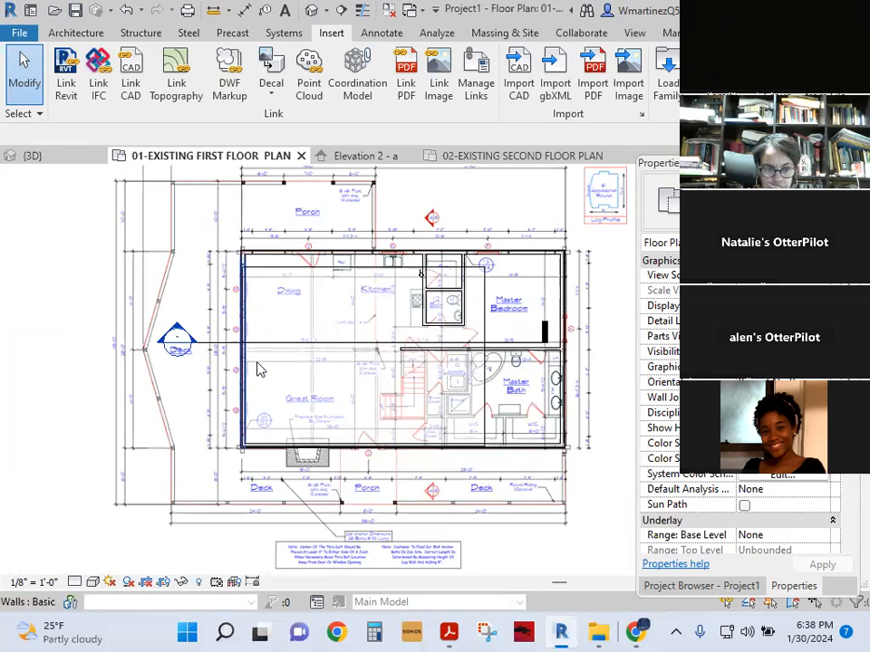
{"action": "left_click", "coordinate": [288, 344]}
{"action": "key", "text": "Escape"}
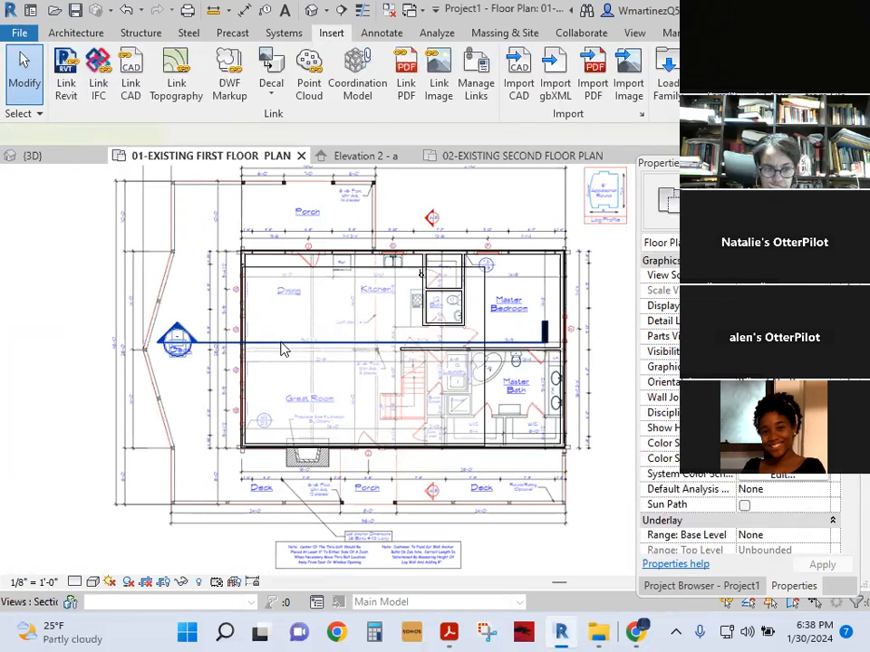
Step: Edit the floor's boundary in the first floor plan and move its upper edge out to the exterior wall above the Kitchen
{"action": "left_click", "coordinate": [281, 350]}
{"action": "middle_click_drag", "start_coordinate": [291, 307], "coordinate": [308, 401]}
{"action": "scroll", "coordinate": [309, 402], "scroll_direction": "up", "scroll_amount": 6}
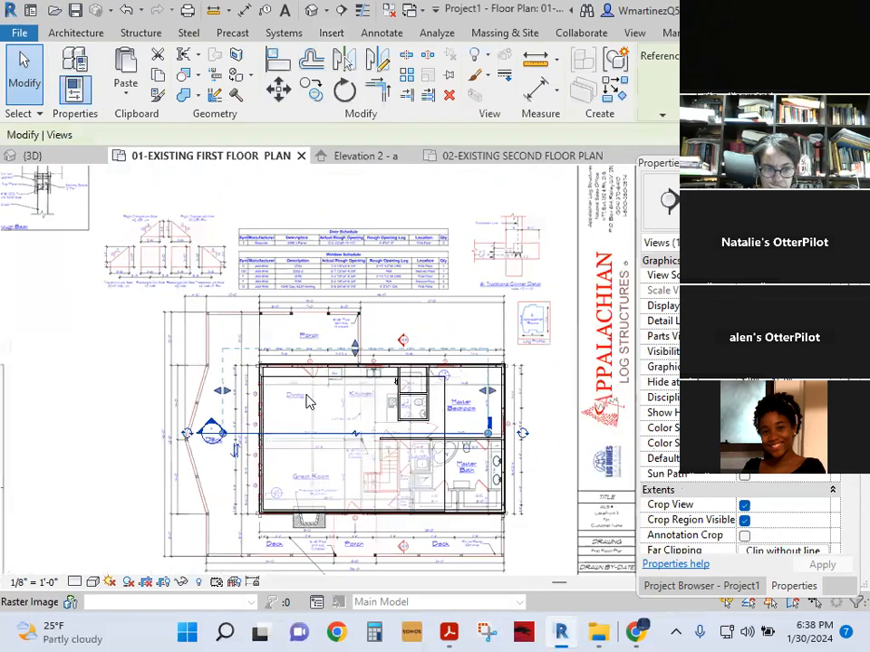
{"action": "scroll", "coordinate": [275, 490], "scroll_direction": "up", "scroll_amount": 1}
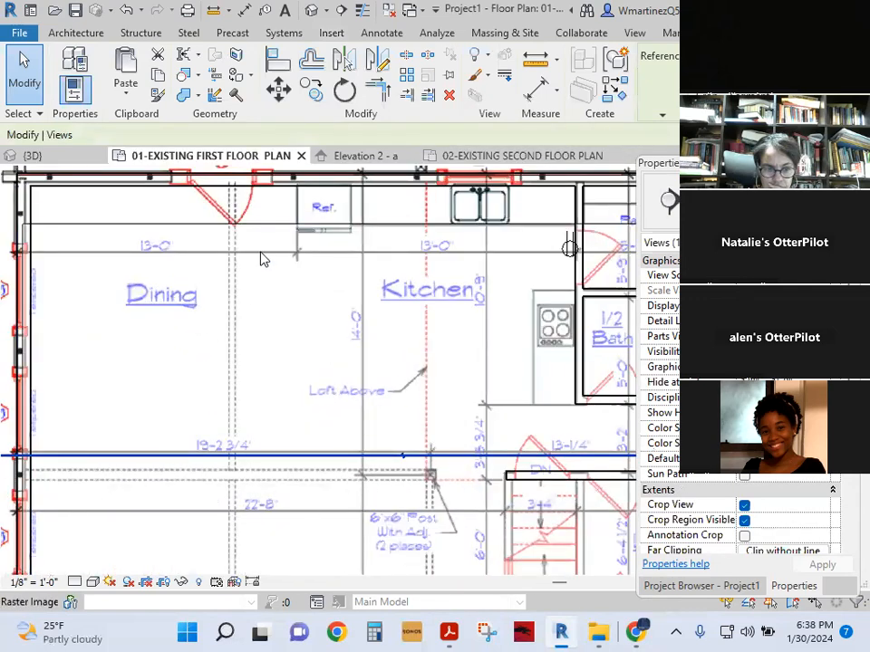
{"action": "left_click", "coordinate": [263, 221]}
{"action": "scroll", "coordinate": [214, 380], "scroll_direction": "down", "scroll_amount": 4}
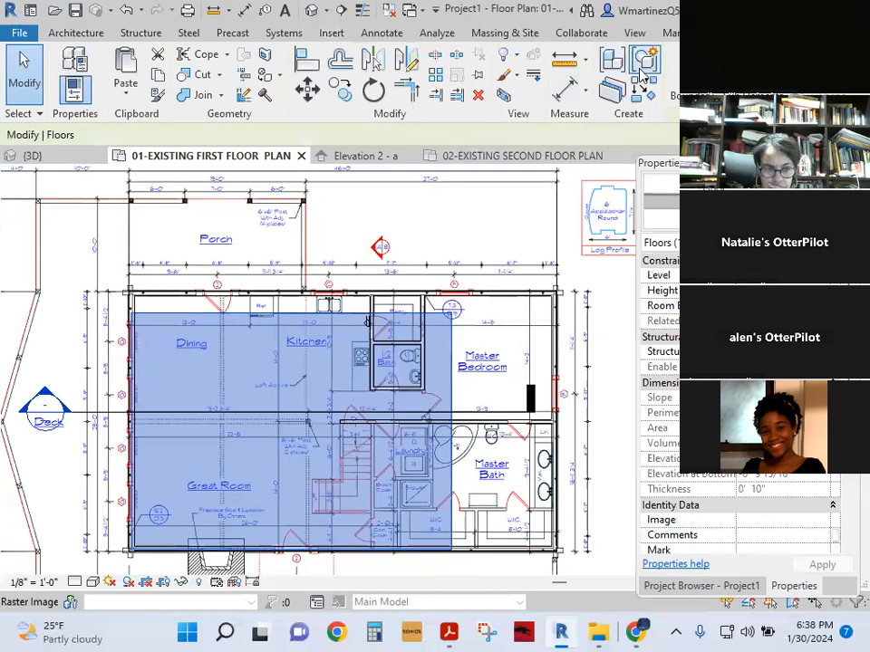
{"action": "double_click", "coordinate": [368, 319]}
{"action": "scroll", "coordinate": [299, 308], "scroll_direction": "up", "scroll_amount": 4}
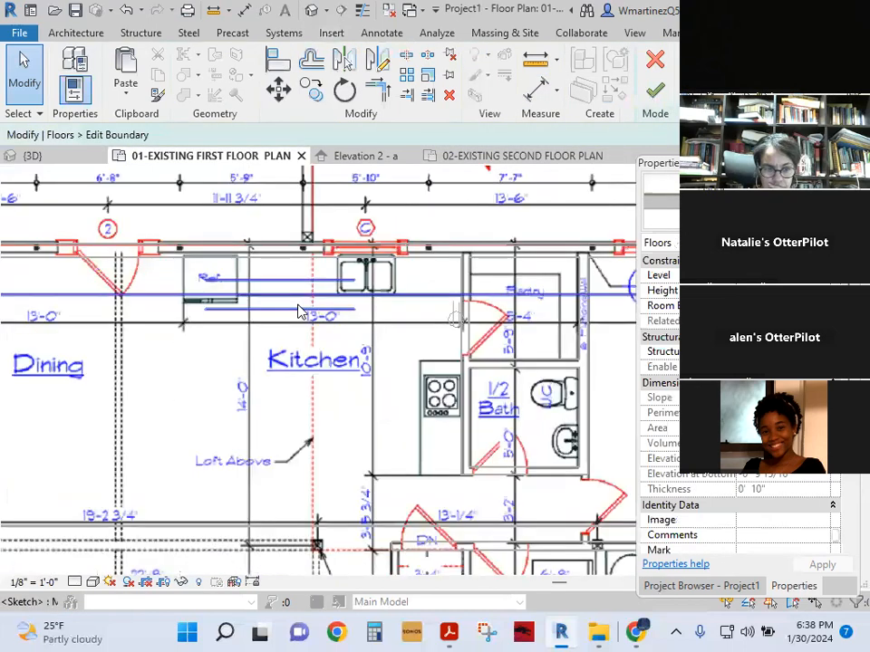
{"action": "left_click", "coordinate": [300, 298]}
{"action": "scroll", "coordinate": [301, 299], "scroll_direction": "up", "scroll_amount": 2}
{"action": "middle_click_drag", "start_coordinate": [316, 323], "coordinate": [337, 433]}
{"action": "left_click", "coordinate": [317, 395]}
{"action": "left_click", "coordinate": [310, 404]}
{"action": "left_click_drag", "start_coordinate": [310, 404], "coordinate": [323, 329]}
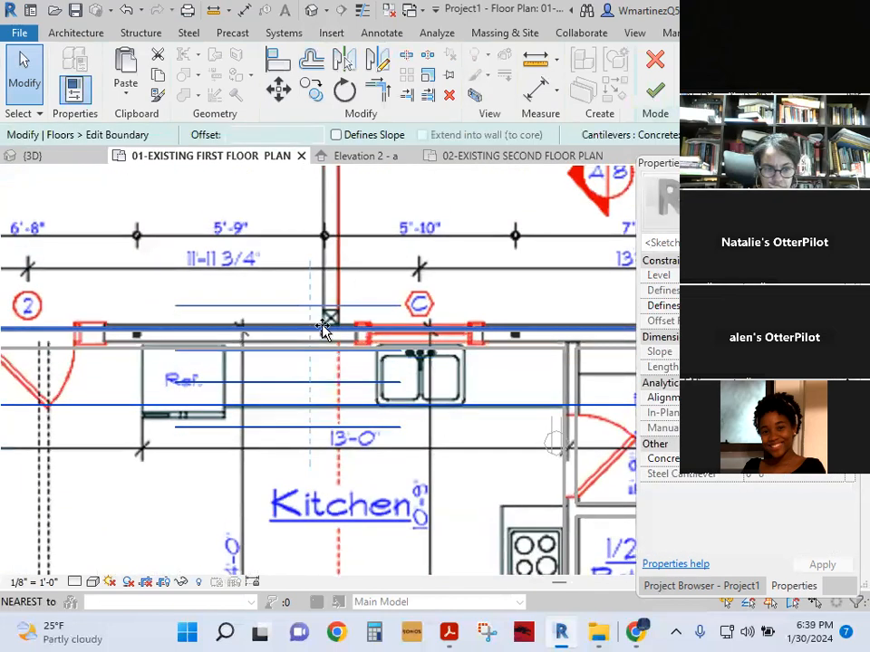
Step: Move the floor boundary's right edge out to the exterior wall beside the Master Bedroom
{"action": "scroll", "coordinate": [253, 396], "scroll_direction": "down", "scroll_amount": 4}
{"action": "left_click", "coordinate": [479, 458]}
{"action": "middle_click_drag", "start_coordinate": [479, 458], "coordinate": [370, 388]}
{"action": "left_click_drag", "start_coordinate": [370, 388], "coordinate": [512, 423]}
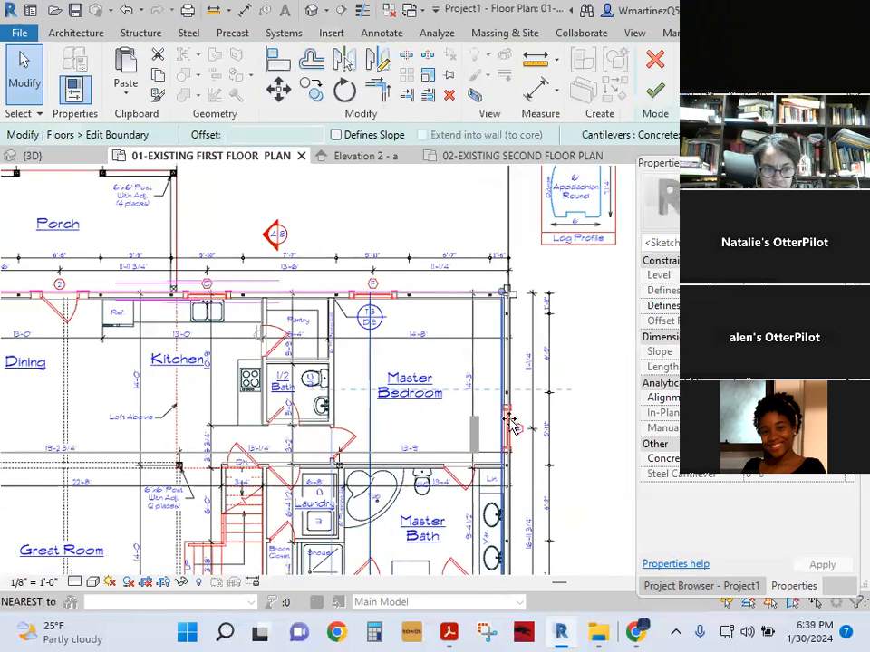
Step: Adjust the floor boundary's lower and left edges to the exterior walls around the Great Room
{"action": "scroll", "coordinate": [528, 300], "scroll_direction": "down", "scroll_amount": 3}
{"action": "scroll", "coordinate": [369, 523], "scroll_direction": "up", "scroll_amount": 3}
{"action": "left_click", "coordinate": [358, 522]}
{"action": "mouse_move", "coordinate": [358, 522]}
{"action": "left_mouse_down"}
{"action": "mouse_move", "coordinate": [355, 549]}
{"action": "mouse_move", "coordinate": [359, 525]}
{"action": "left_mouse_up"}
{"action": "scroll", "coordinate": [352, 494], "scroll_direction": "down", "scroll_amount": 2}
{"action": "scroll", "coordinate": [100, 408], "scroll_direction": "up", "scroll_amount": 4}
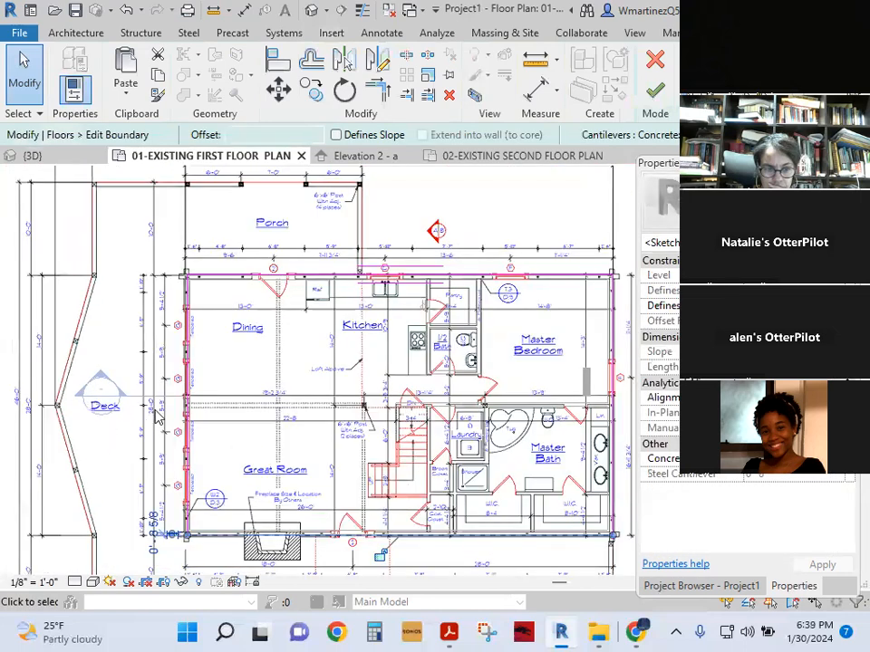
{"action": "scroll", "coordinate": [197, 413], "scroll_direction": "up", "scroll_amount": 3}
{"action": "mouse_move", "coordinate": [192, 413]}
{"action": "left_mouse_down"}
{"action": "mouse_move", "coordinate": [151, 423]}
{"action": "mouse_move", "coordinate": [188, 433]}
{"action": "left_mouse_up"}
{"action": "left_click", "coordinate": [167, 406]}
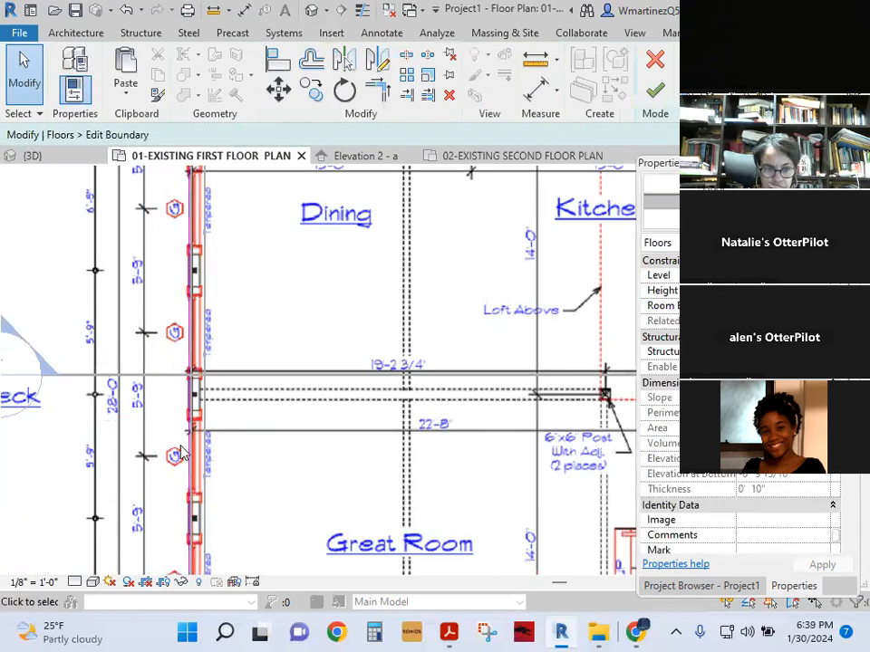
Step: Finish the floor boundary edit and deselect the enlarged floor
{"action": "scroll", "coordinate": [165, 457], "scroll_direction": "down", "scroll_amount": 2}
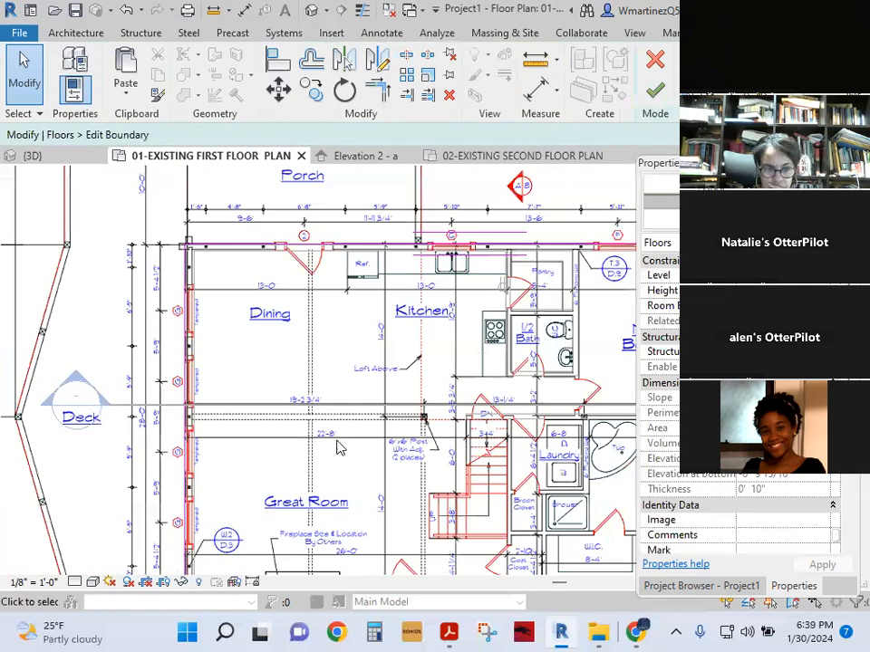
{"action": "left_click", "coordinate": [655, 90]}
{"action": "left_click", "coordinate": [557, 324]}
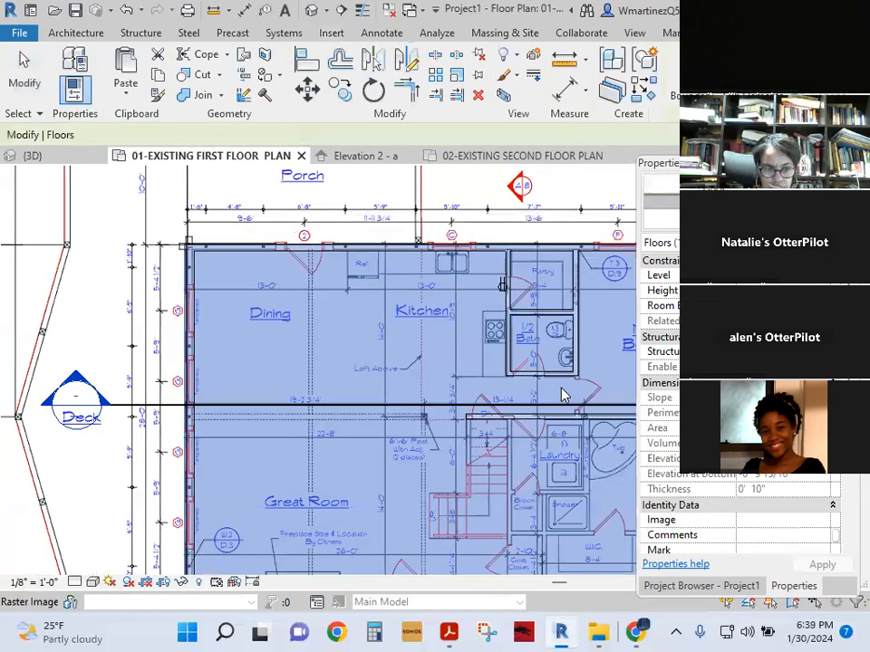
{"action": "left_click", "coordinate": [328, 433]}
{"action": "scroll", "coordinate": [328, 433], "scroll_direction": "down", "scroll_amount": 3}
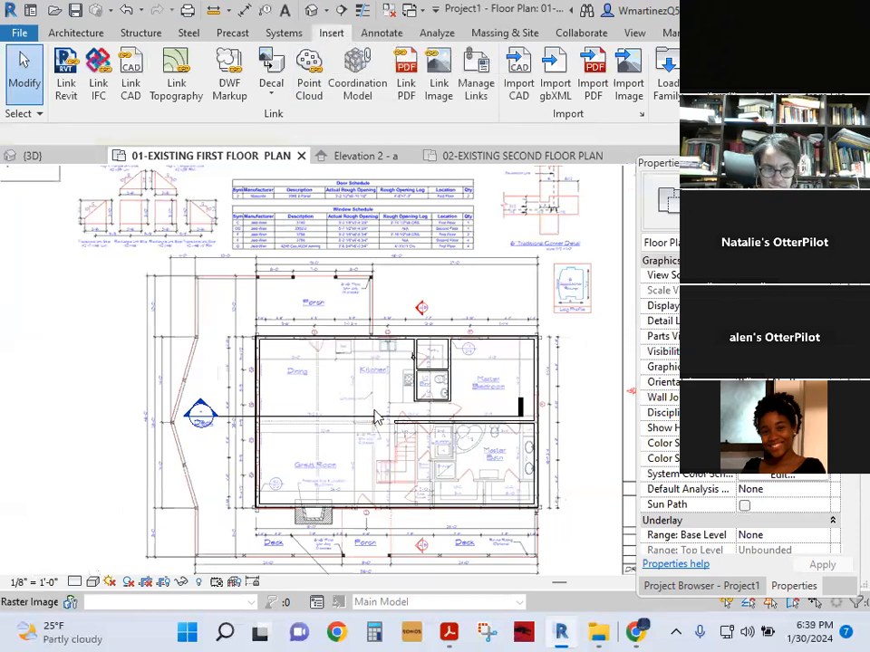
Step: Switch to Lakefront II.pdf in Acrobat and look over the first floor plan sheet, ending at the second floor plan sheet
{"action": "left_click", "coordinate": [445, 632]}
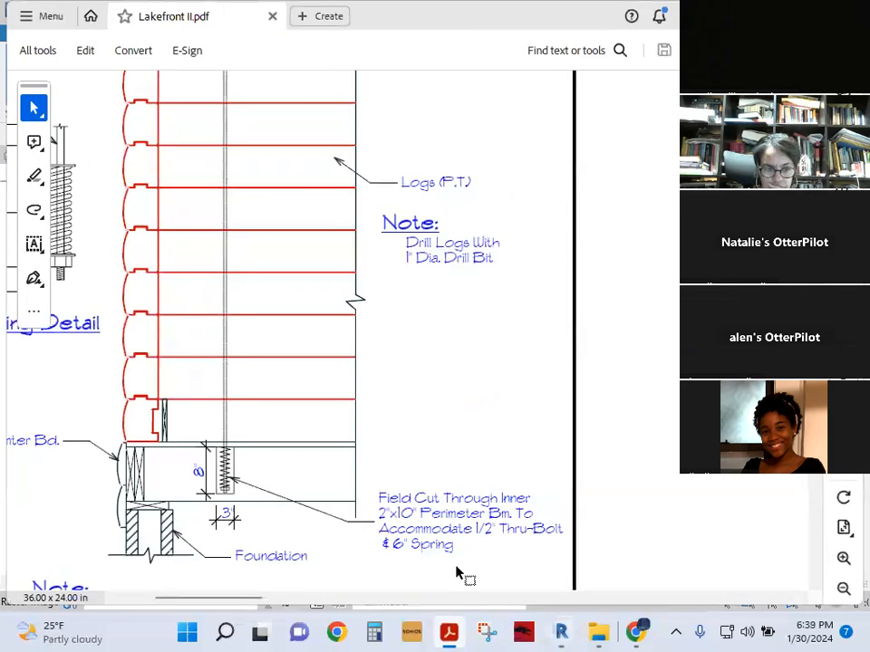
{"action": "scroll", "coordinate": [497, 477], "scroll_direction": "down", "scroll_amount": 2, "text": "ctrl"}
{"action": "scroll", "coordinate": [496, 473], "scroll_direction": "down", "scroll_amount": 3, "text": "ctrl"}
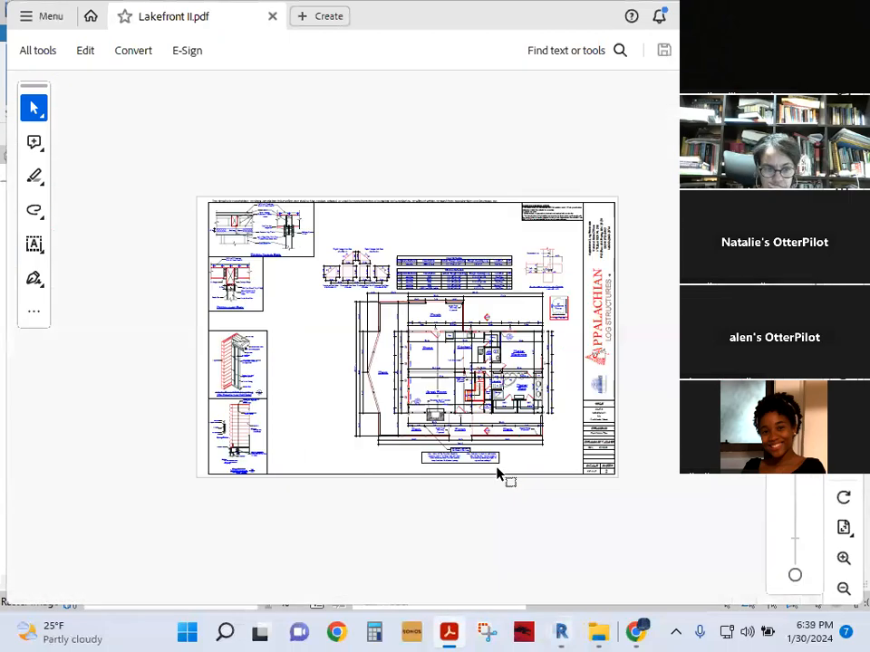
{"action": "scroll", "coordinate": [508, 379], "scroll_direction": "up", "scroll_amount": 5, "text": "ctrl"}
{"action": "scroll", "coordinate": [549, 386], "scroll_direction": "down", "scroll_amount": 3, "text": "ctrl"}
{"action": "scroll", "coordinate": [595, 381], "scroll_direction": "up", "scroll_amount": 4, "text": "ctrl"}
{"action": "scroll", "coordinate": [595, 381], "scroll_direction": "down", "scroll_amount": 2, "text": "ctrl"}
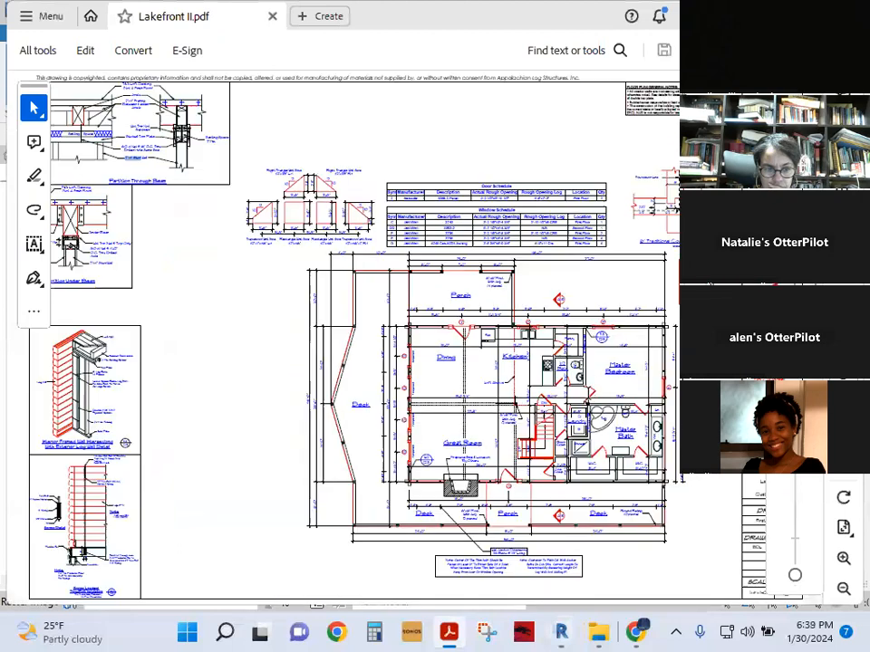
{"action": "scroll", "coordinate": [593, 408], "scroll_direction": "down", "scroll_amount": 3, "text": "ctrl"}
{"action": "scroll", "coordinate": [450, 324], "scroll_direction": "down", "scroll_amount": 3}
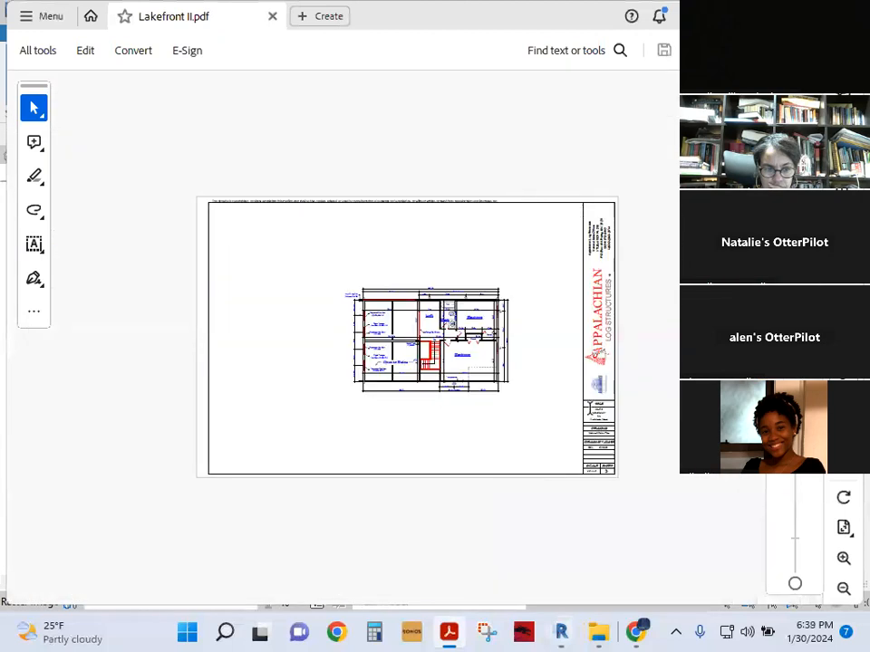